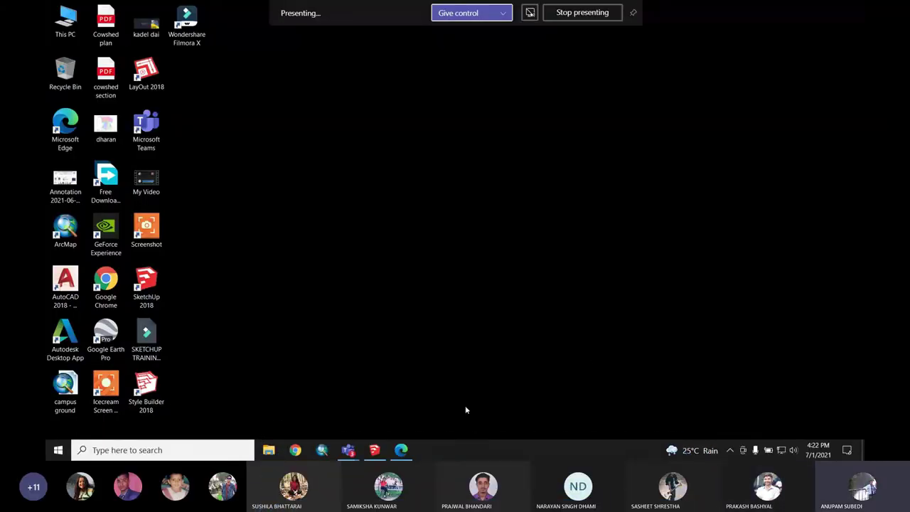
Step: Close the open SketchUp model and relaunch SketchUp 2018 from its desktop icon
{"action": "left_click", "coordinate": [374, 450]}
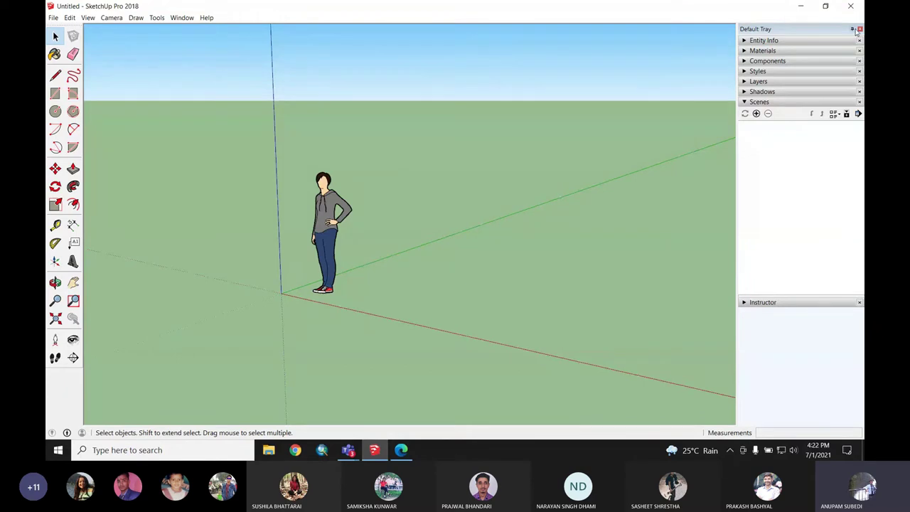
{"action": "left_click", "coordinate": [850, 5]}
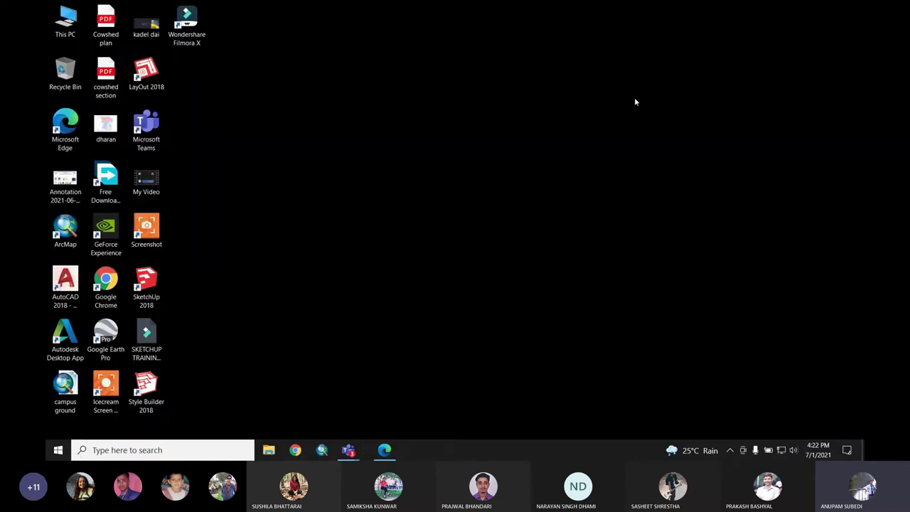
{"action": "double_click", "coordinate": [150, 283]}
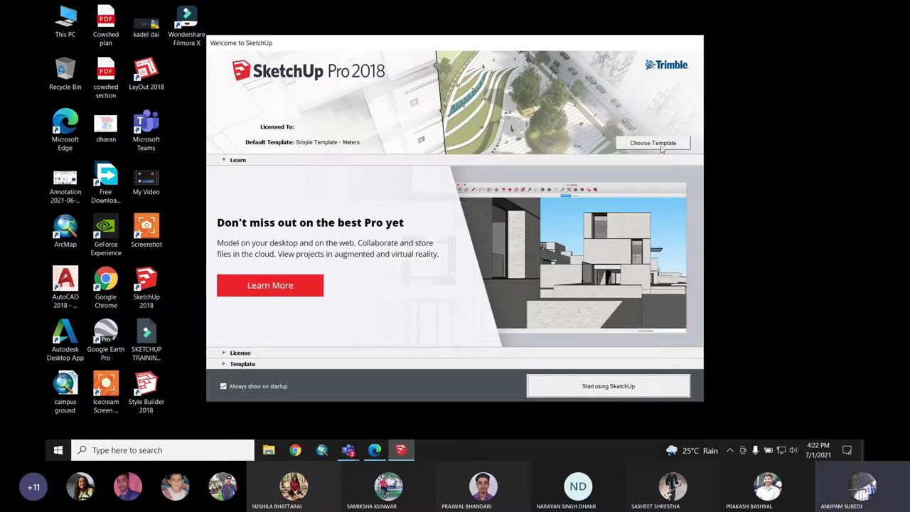
Step: Start a blank model from the Simple Template - Meters
{"action": "left_click", "coordinate": [661, 146]}
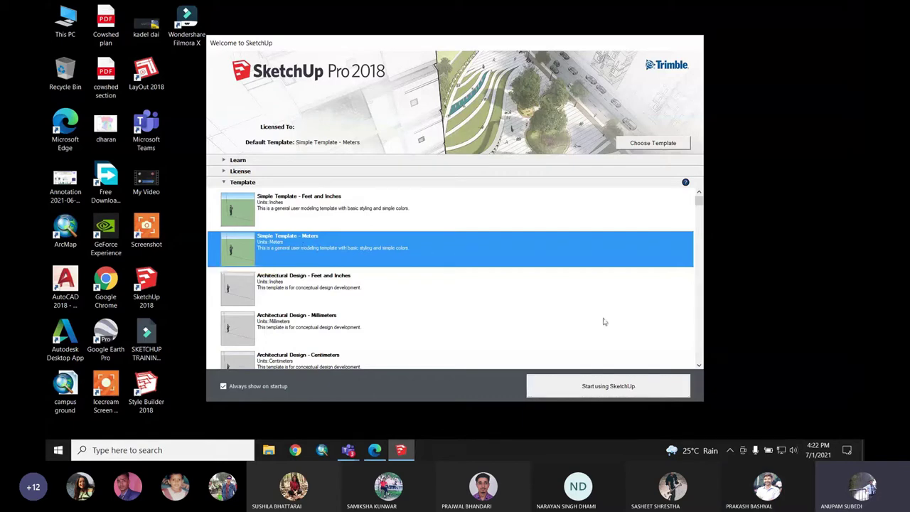
{"action": "left_click", "coordinate": [605, 386]}
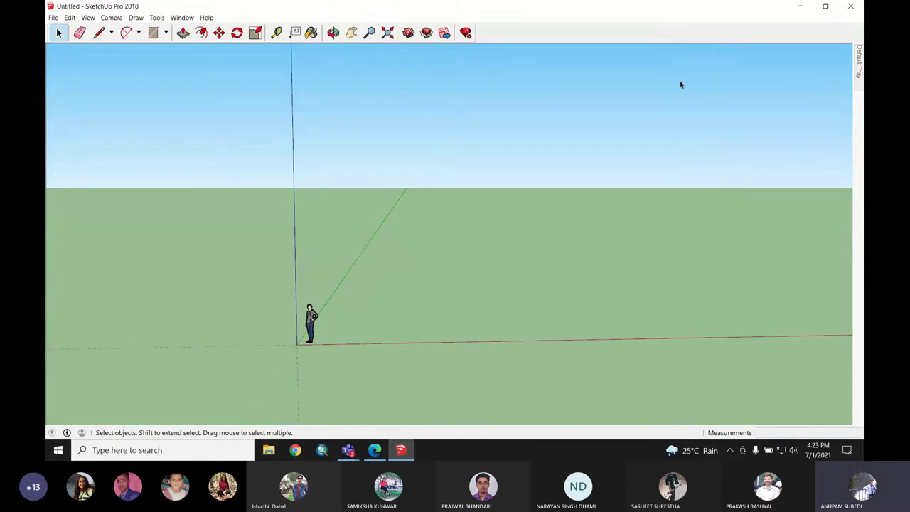
{"action": "right_click", "coordinate": [496, 33]}
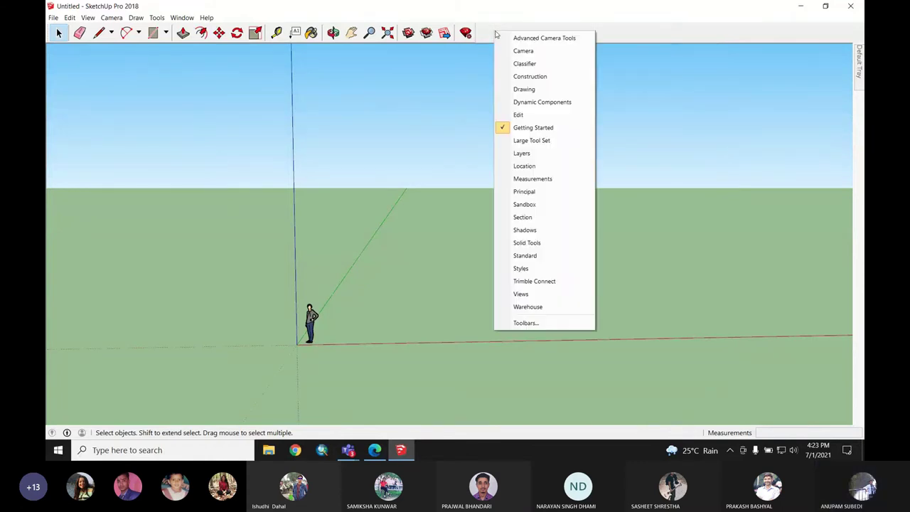
{"action": "left_click", "coordinate": [487, 33]}
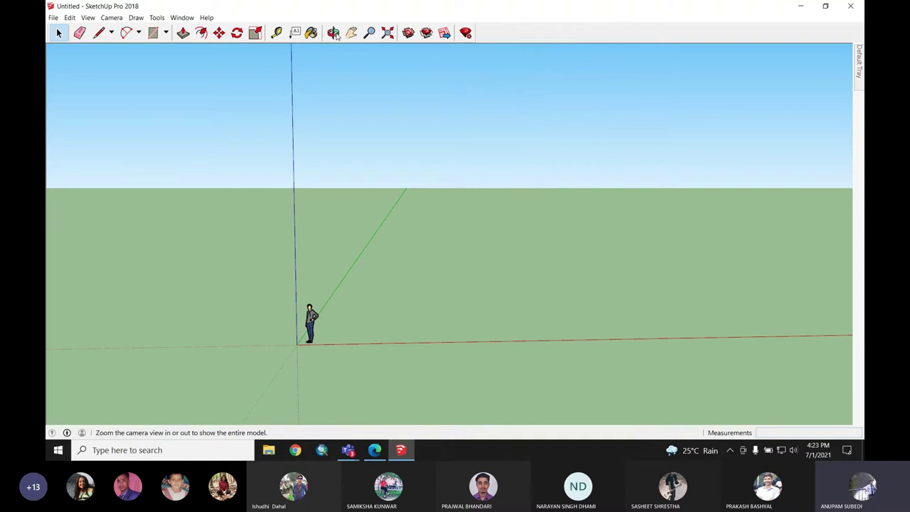
{"action": "left_click", "coordinate": [184, 18]}
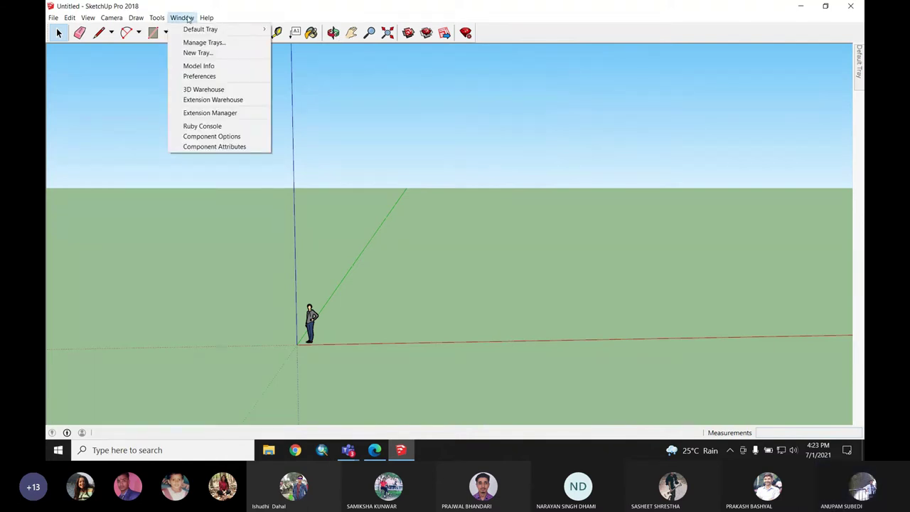
{"action": "mouse_move", "coordinate": [207, 29]}
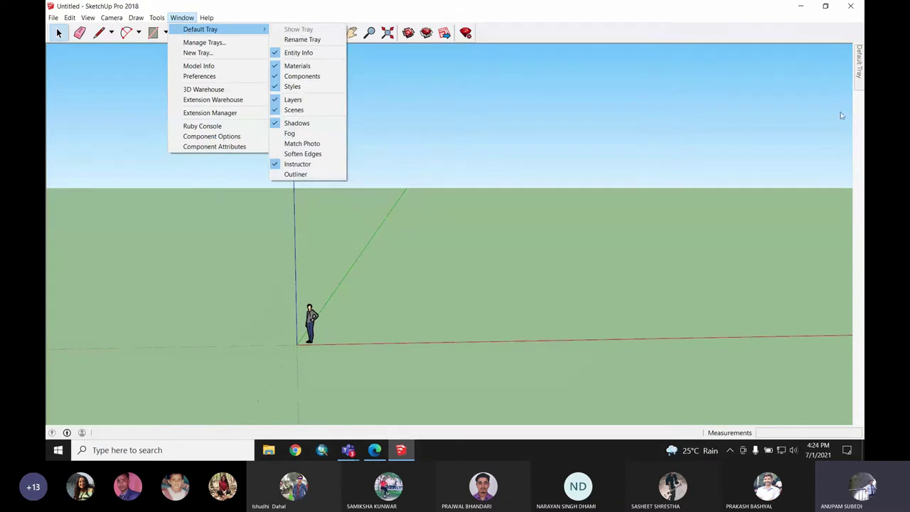
{"action": "left_click", "coordinate": [650, 132]}
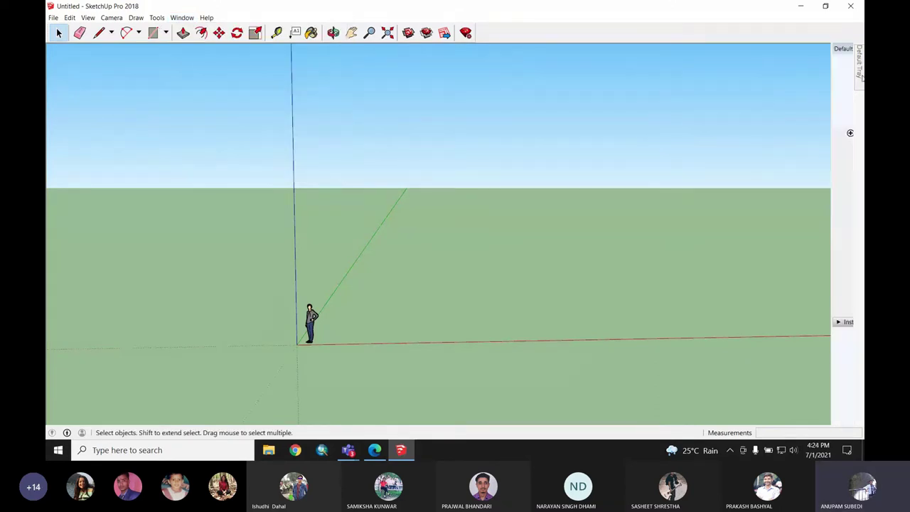
{"action": "left_click", "coordinate": [844, 50]}
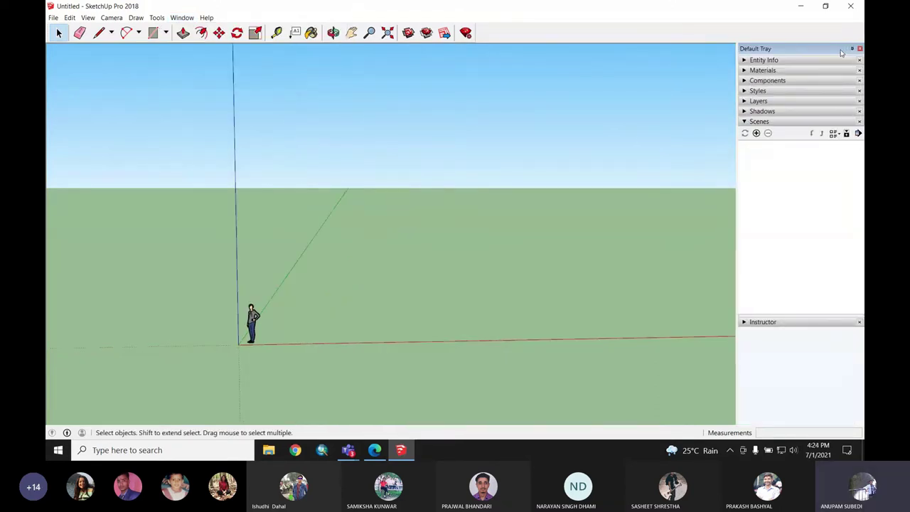
{"action": "left_click", "coordinate": [852, 49]}
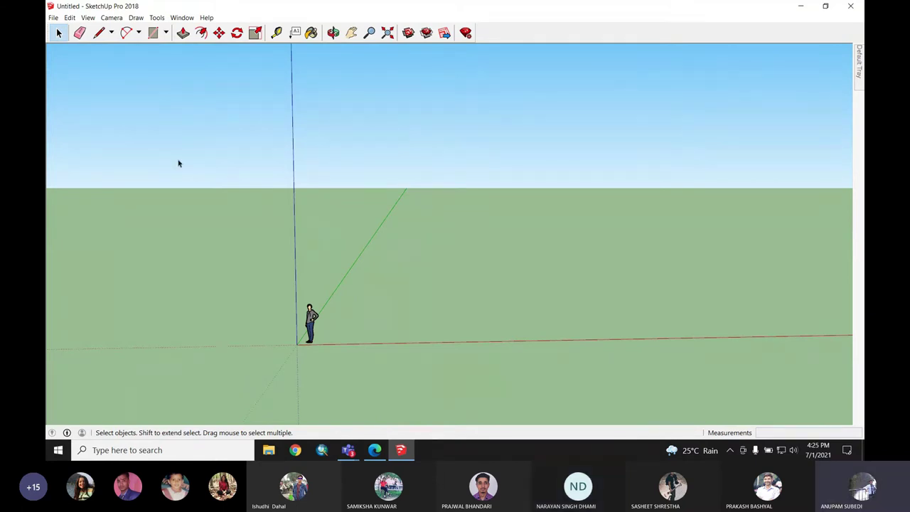
{"action": "left_click", "coordinate": [94, 19]}
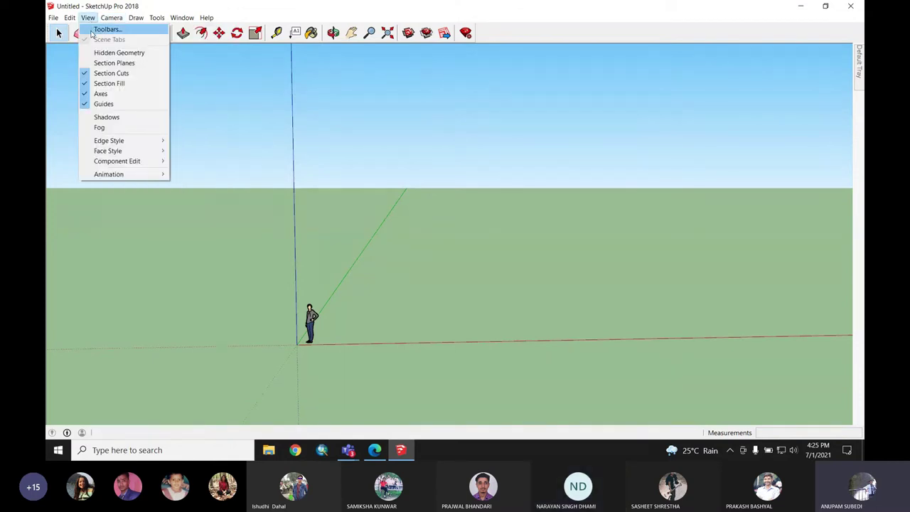
{"action": "left_click", "coordinate": [91, 35]}
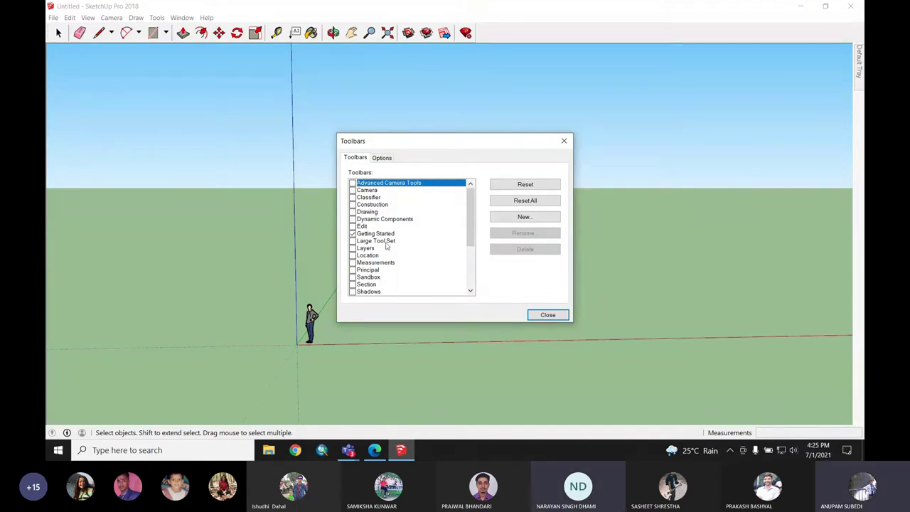
{"action": "left_click", "coordinate": [386, 243]}
{"action": "left_click", "coordinate": [370, 236]}
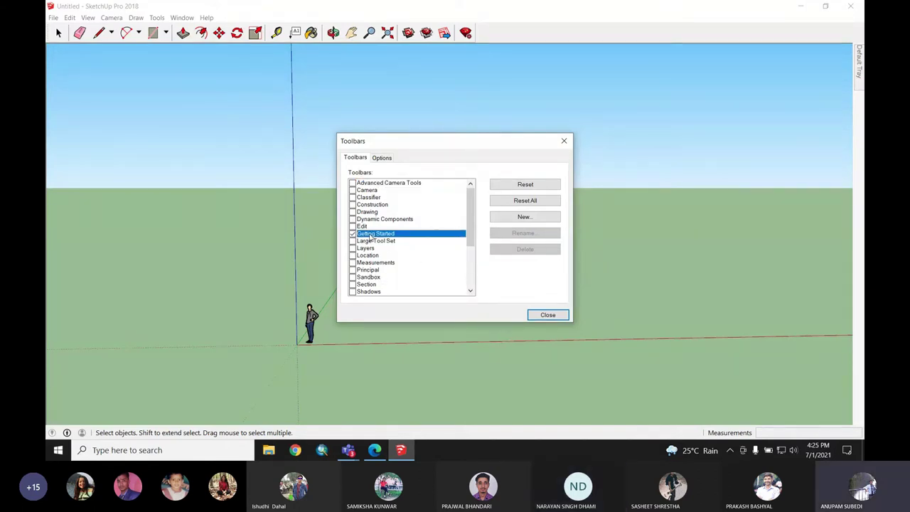
{"action": "left_click", "coordinate": [373, 241]}
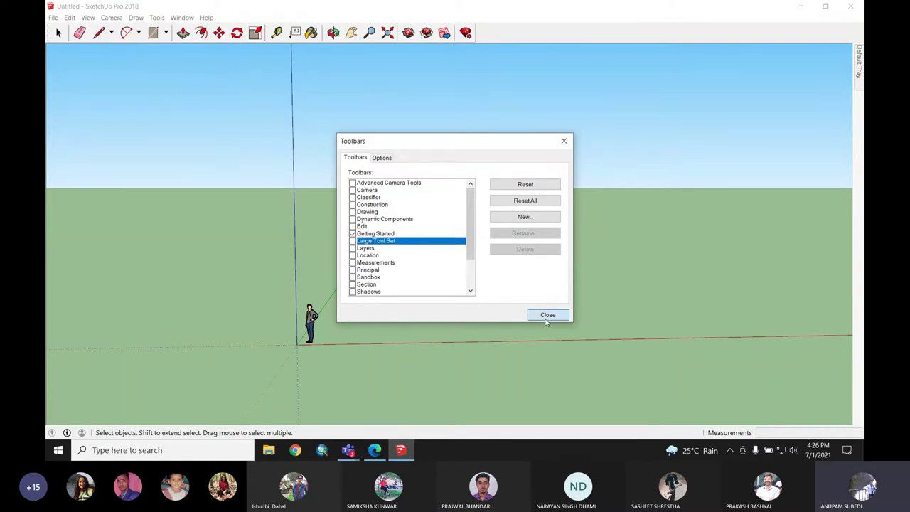
{"action": "left_click", "coordinate": [547, 315]}
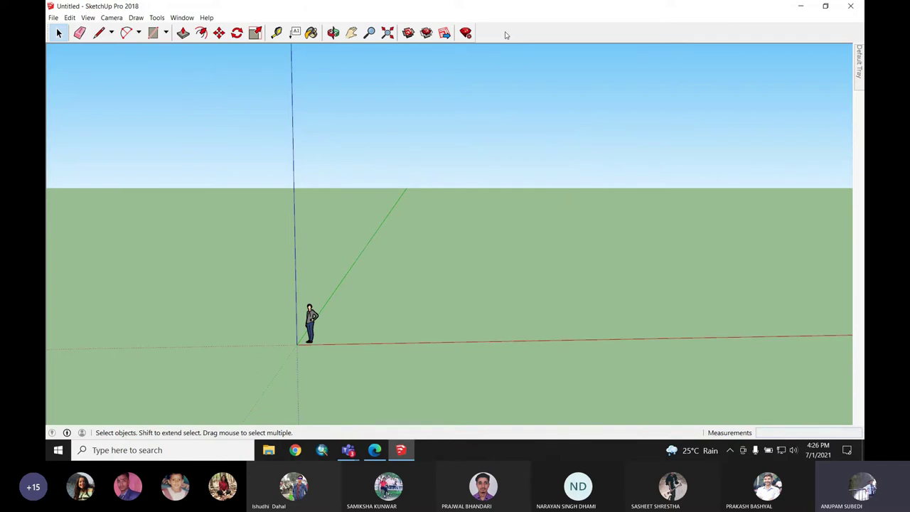
Step: Enable the Large Tool Set toolbar and nudge it slightly higher on the left
{"action": "right_click", "coordinate": [559, 34]}
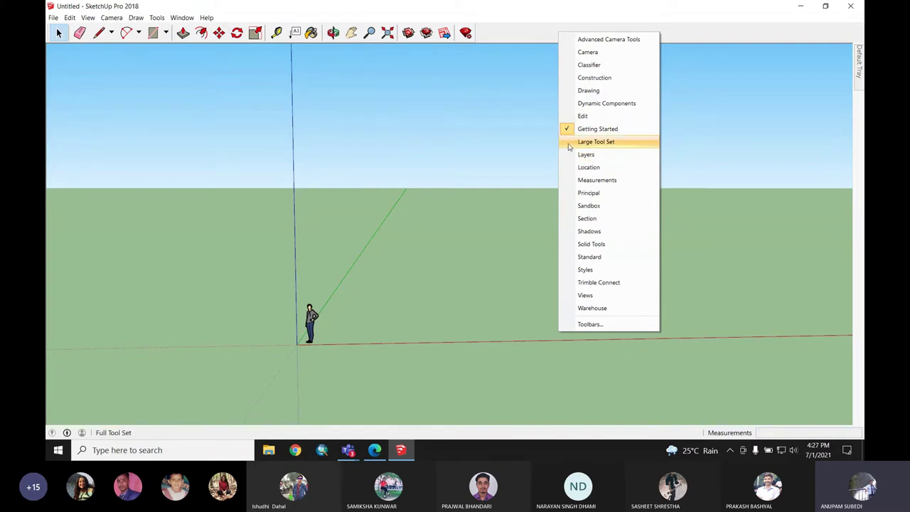
{"action": "right_click", "coordinate": [538, 36]}
{"action": "right_click", "coordinate": [537, 37]}
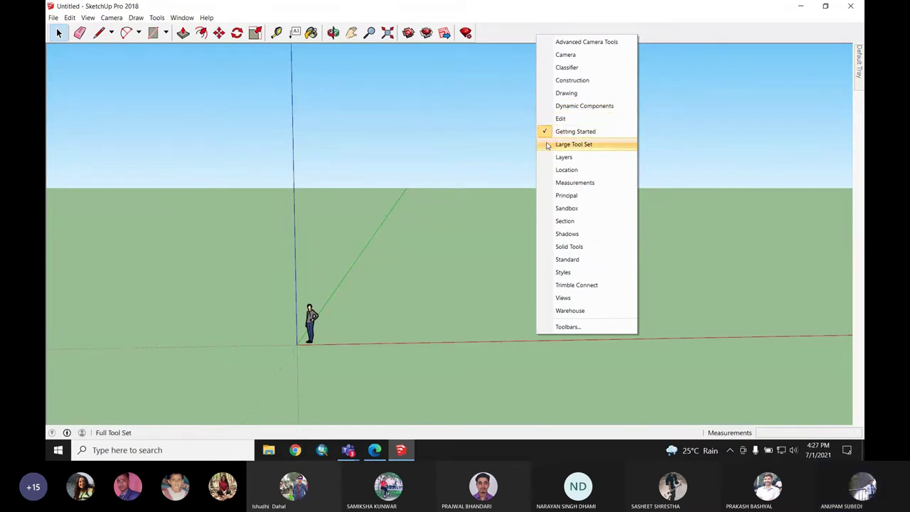
{"action": "left_click", "coordinate": [573, 144]}
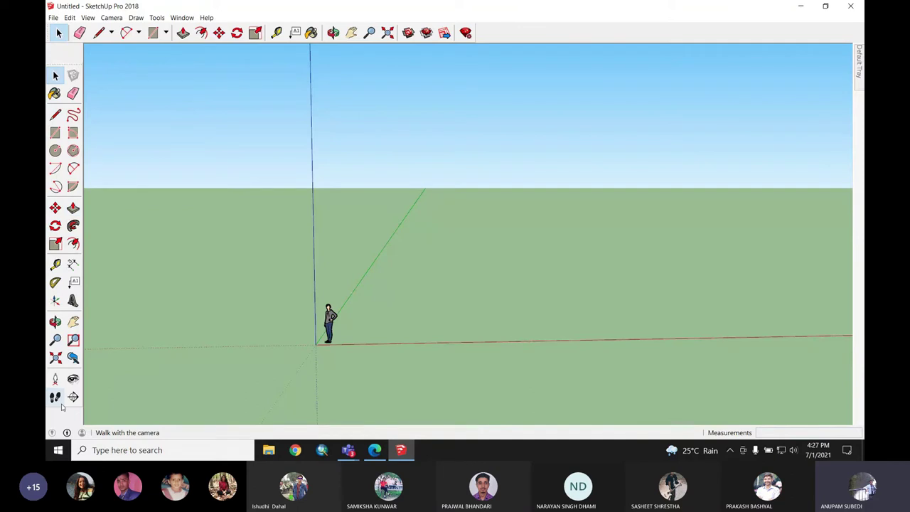
{"action": "left_click_drag", "start_coordinate": [65, 65], "coordinate": [65, 47]}
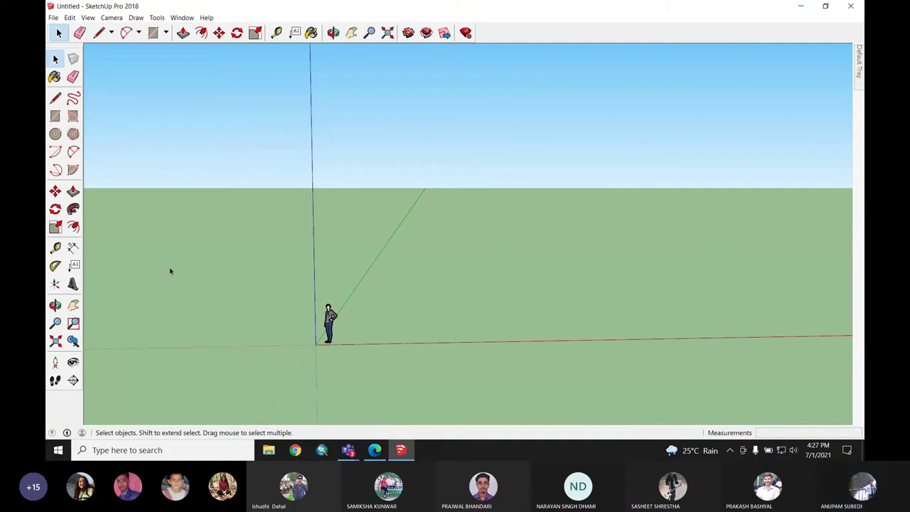
Step: Move from the Roshan Part PDF in Edge to cowshed section.pdf
{"action": "left_click", "coordinate": [375, 452]}
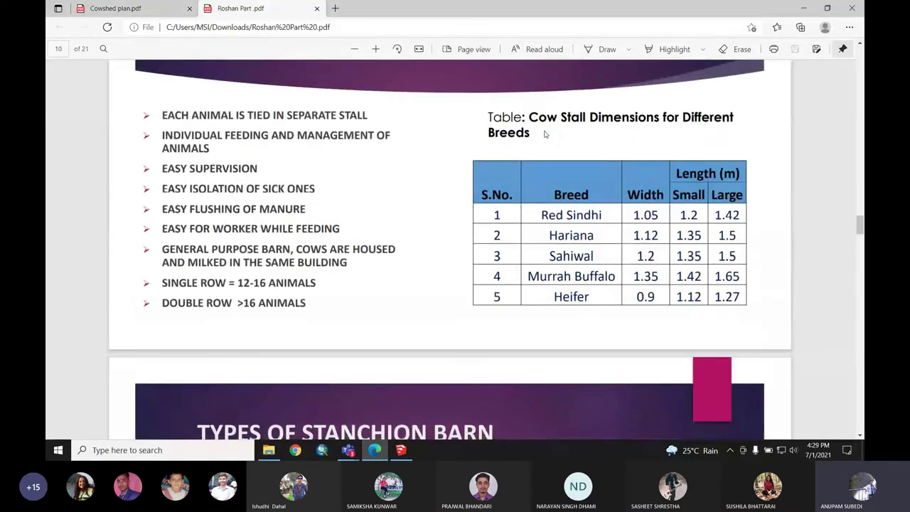
{"action": "scroll", "coordinate": [545, 134], "scroll_direction": "up", "scroll_amount": 1}
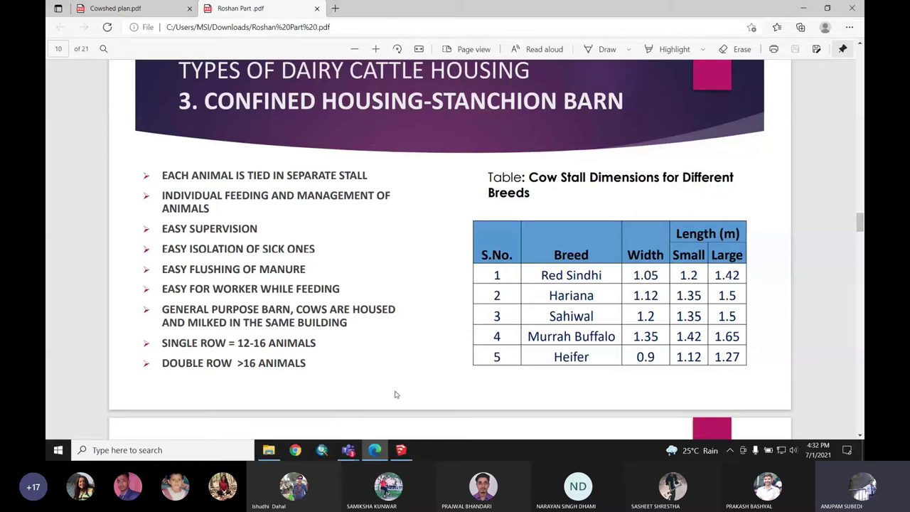
{"action": "mouse_move", "coordinate": [375, 450]}
{"action": "left_click", "coordinate": [490, 362]}
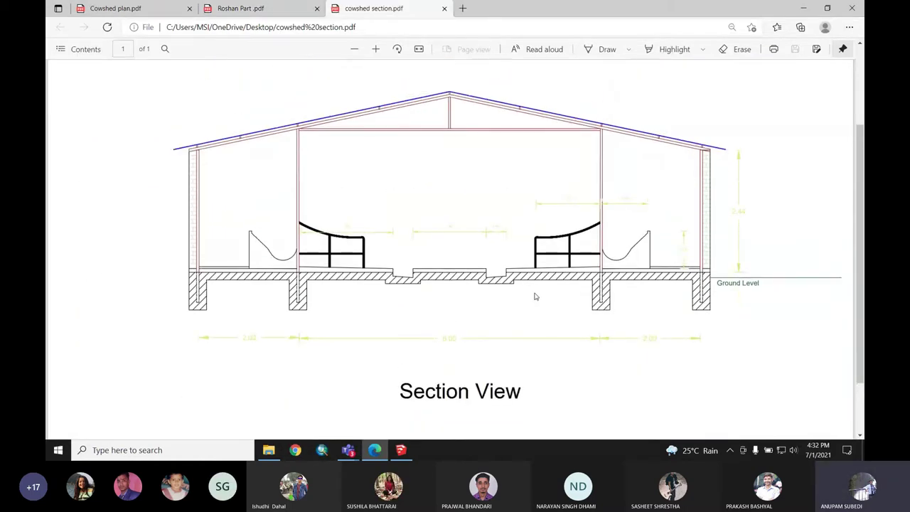
{"action": "scroll", "coordinate": [535, 296], "scroll_direction": "up", "scroll_amount": 1, "text": "ctrl"}
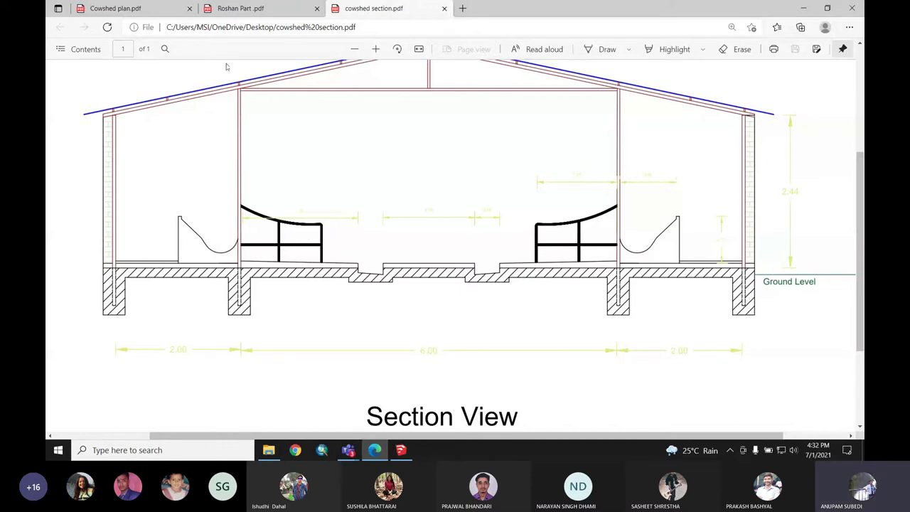
{"action": "left_click", "coordinate": [251, 16]}
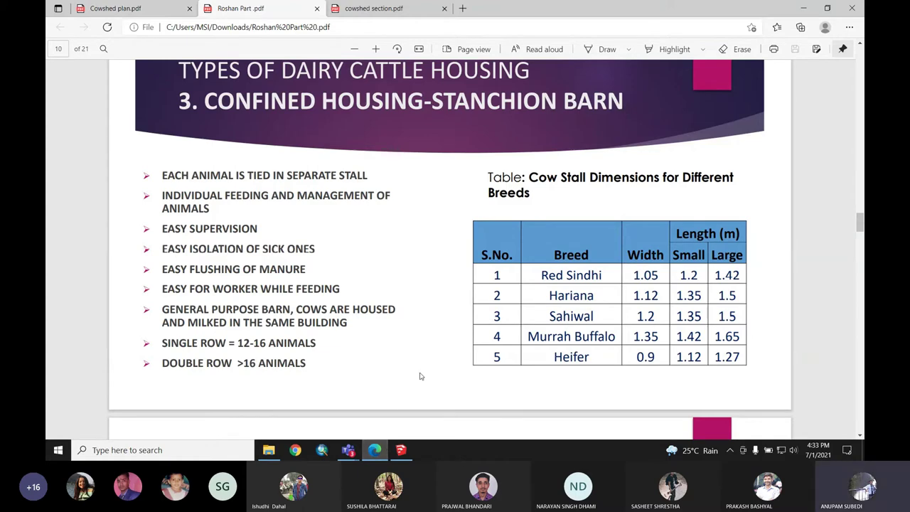
{"action": "left_click", "coordinate": [377, 10]}
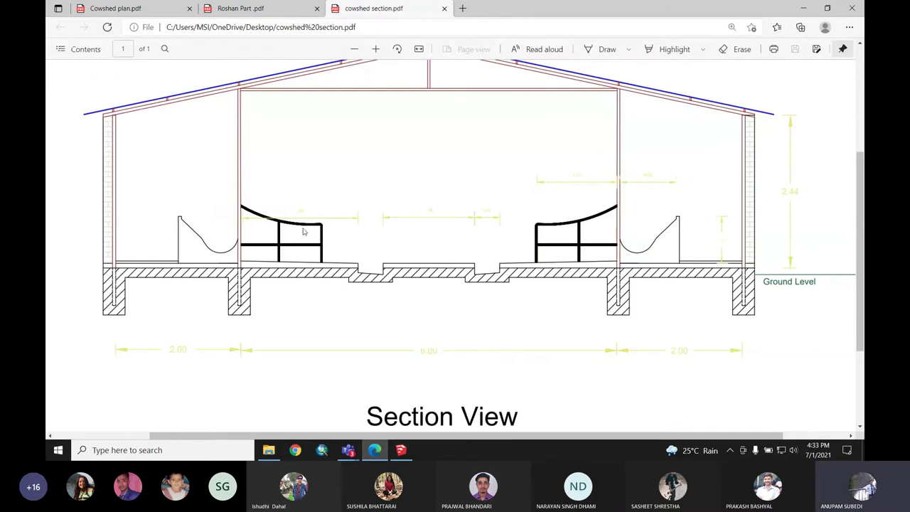
{"action": "scroll", "coordinate": [303, 231], "scroll_direction": "up", "scroll_amount": 1, "text": "ctrl"}
{"action": "scroll", "coordinate": [304, 230], "scroll_direction": "up", "scroll_amount": 1, "text": "ctrl"}
{"action": "scroll", "coordinate": [306, 229], "scroll_direction": "up", "scroll_amount": 1, "text": "ctrl"}
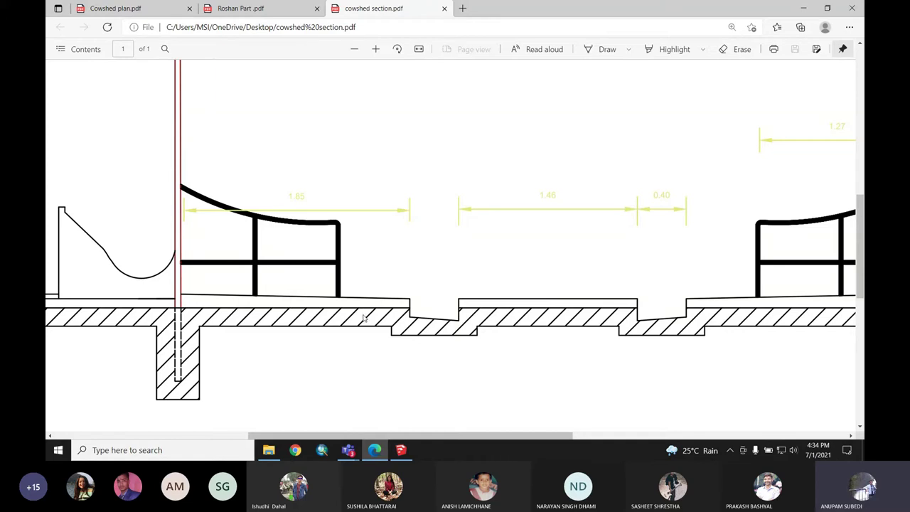
{"action": "scroll", "coordinate": [163, 376], "scroll_direction": "down", "scroll_amount": 1}
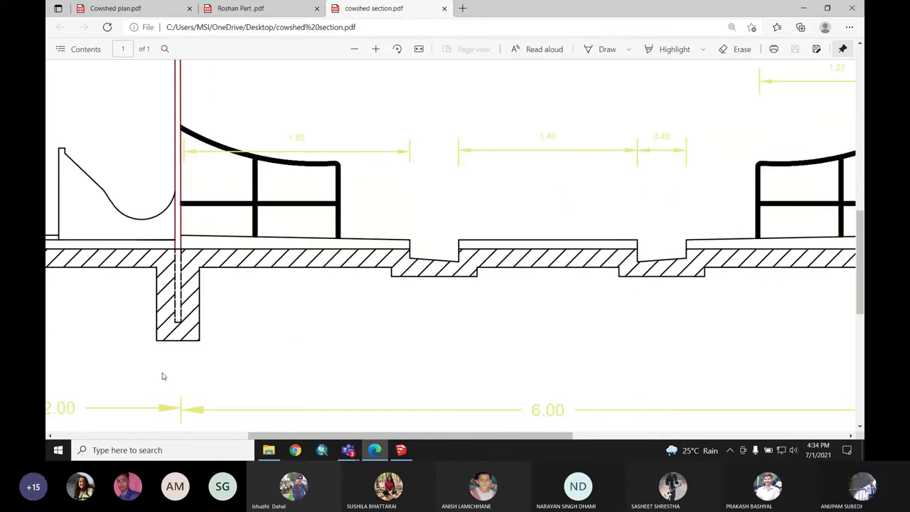
{"action": "scroll", "coordinate": [346, 311], "scroll_direction": "up", "scroll_amount": 1}
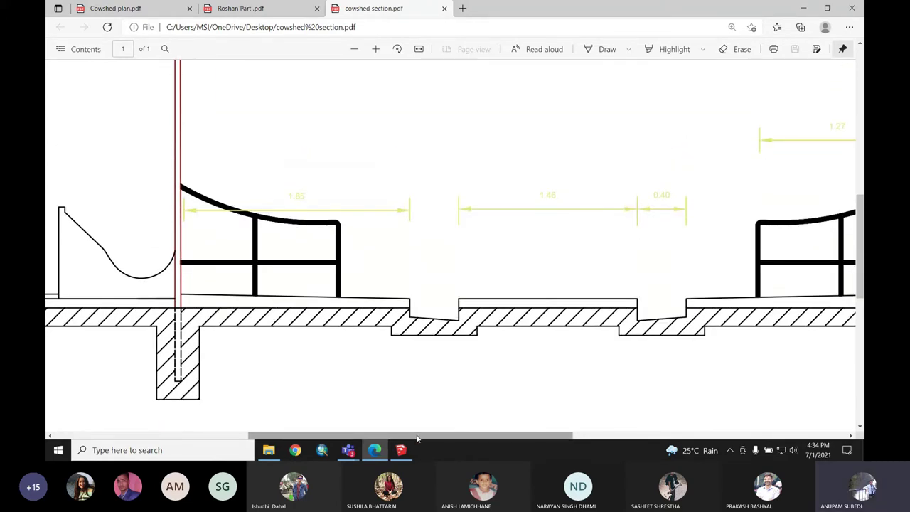
Step: Pan and zoom out until the whole cowshed section, roof and ground level, is visible
{"action": "mouse_move", "coordinate": [416, 436]}
{"action": "left_mouse_down"}
{"action": "mouse_move", "coordinate": [504, 434]}
{"action": "mouse_move", "coordinate": [431, 422]}
{"action": "left_mouse_up"}
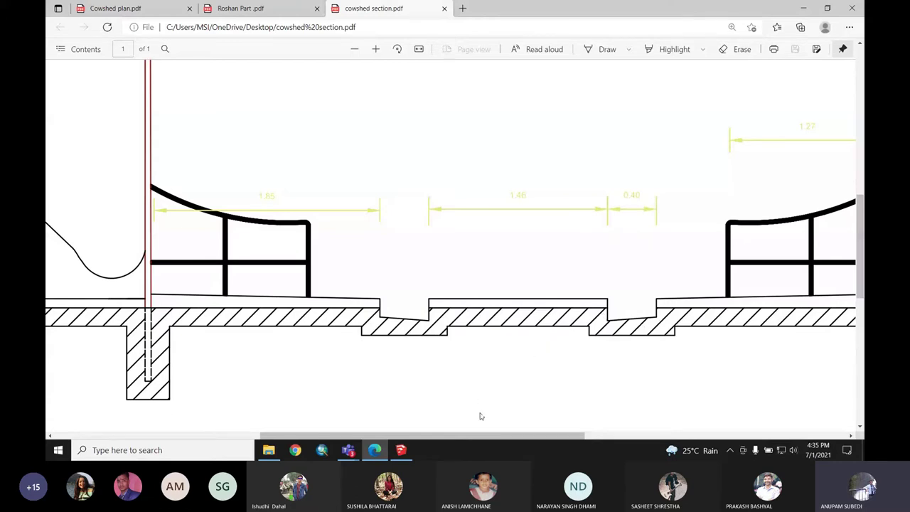
{"action": "mouse_move", "coordinate": [512, 435]}
{"action": "left_mouse_down"}
{"action": "mouse_move", "coordinate": [621, 428]}
{"action": "mouse_move", "coordinate": [640, 393]}
{"action": "left_mouse_up"}
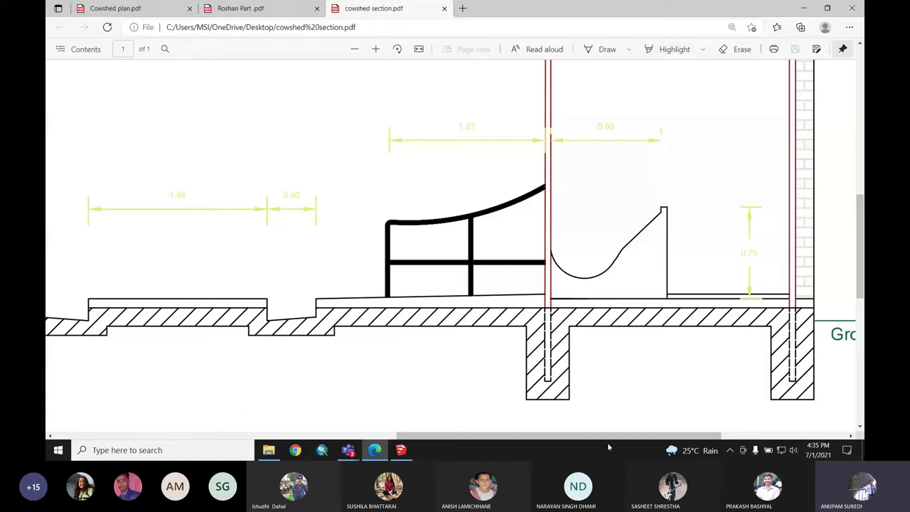
{"action": "left_click_drag", "start_coordinate": [613, 435], "coordinate": [369, 437]}
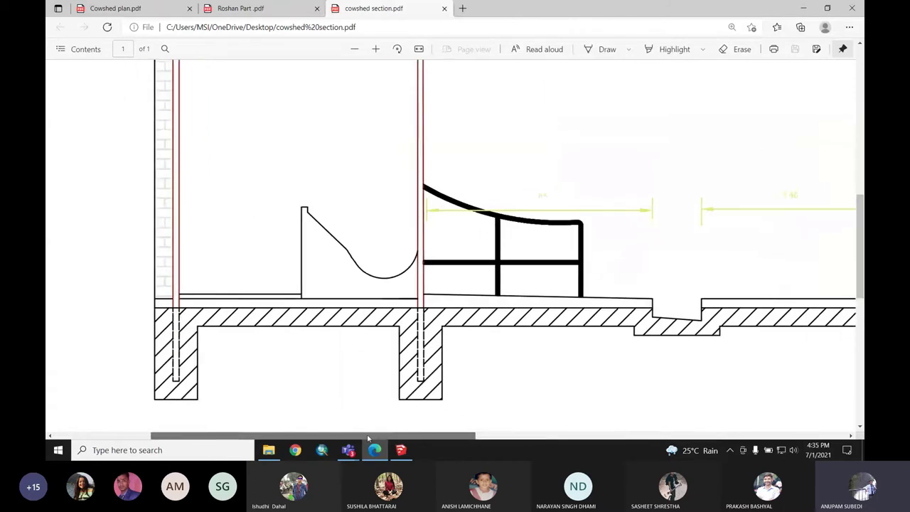
{"action": "scroll", "coordinate": [330, 246], "scroll_direction": "down", "scroll_amount": 1}
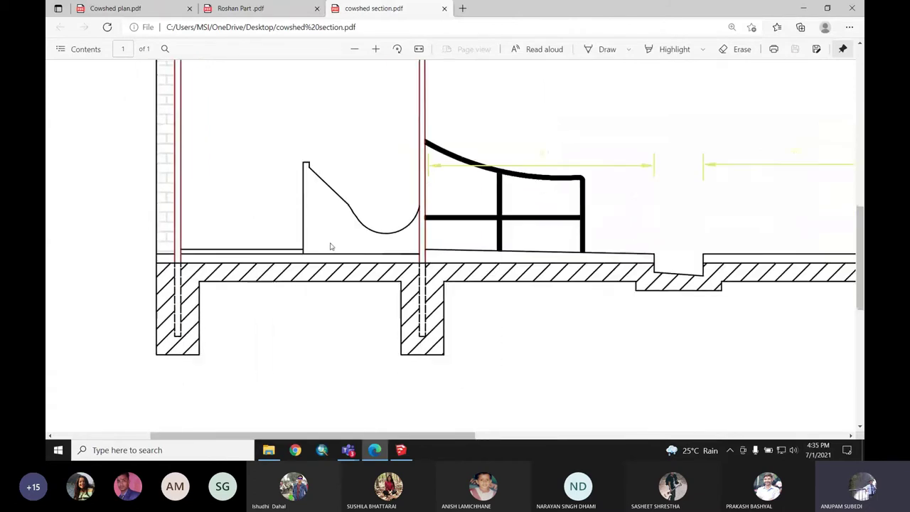
{"action": "scroll", "coordinate": [330, 246], "scroll_direction": "down", "scroll_amount": 2}
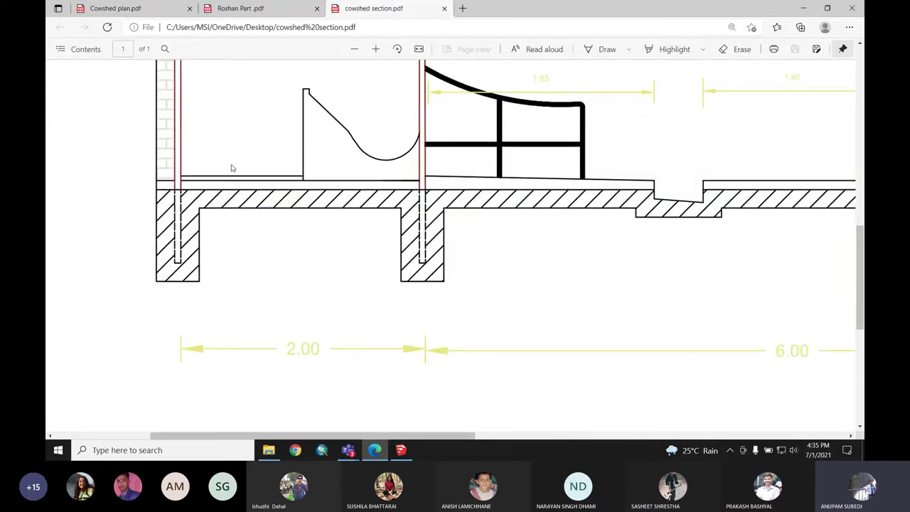
{"action": "scroll", "coordinate": [234, 185], "scroll_direction": "up", "scroll_amount": 2}
{"action": "scroll", "coordinate": [249, 209], "scroll_direction": "up", "scroll_amount": 3}
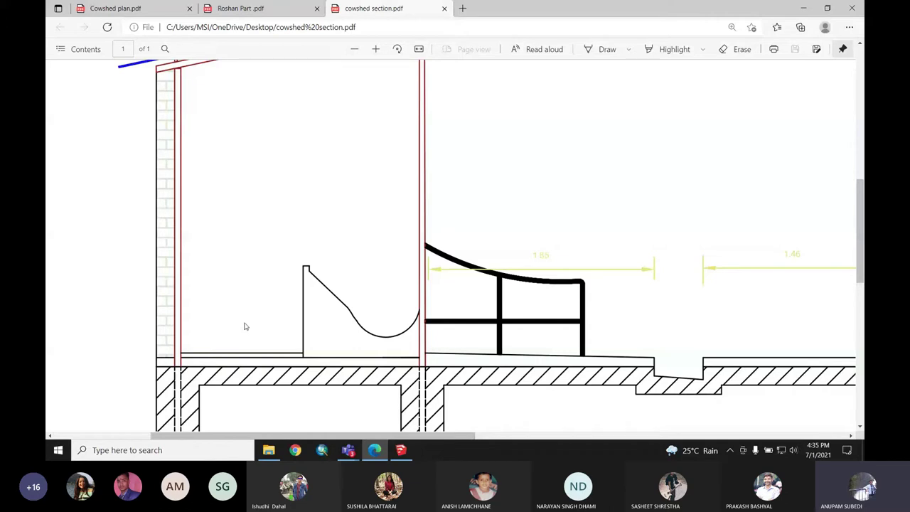
{"action": "scroll", "coordinate": [292, 283], "scroll_direction": "down", "scroll_amount": 1}
{"action": "scroll", "coordinate": [313, 295], "scroll_direction": "down", "scroll_amount": 2}
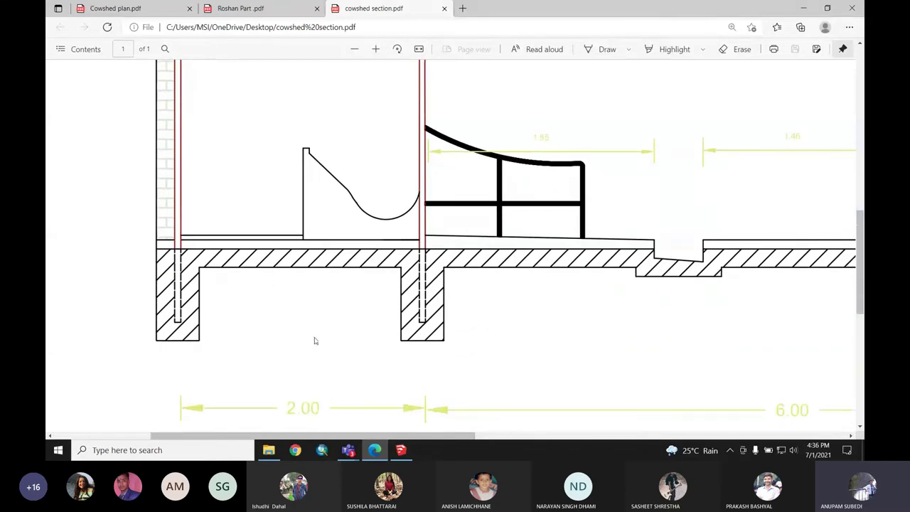
{"action": "scroll", "coordinate": [509, 366], "scroll_direction": "down", "scroll_amount": 3, "text": "ctrl"}
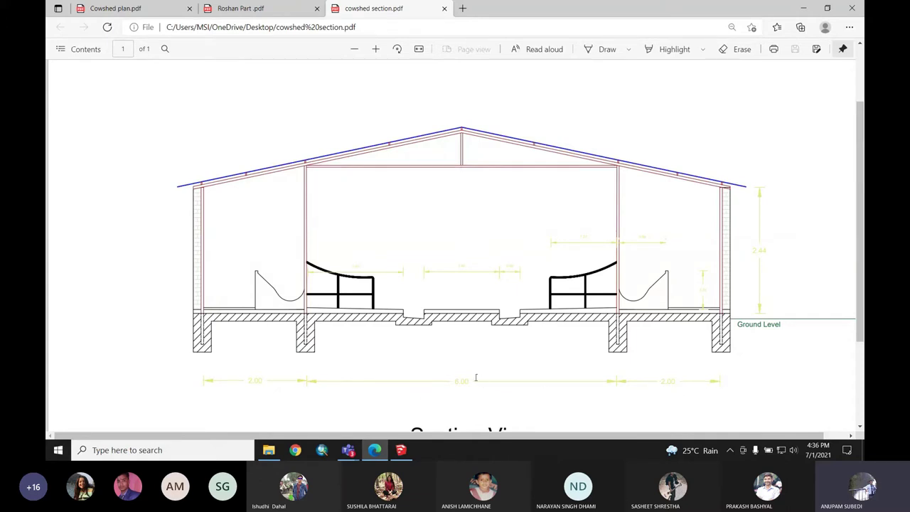
Step: Return to the Cowshed plan.pdf tab and start a Windows taskbar search
{"action": "scroll", "coordinate": [202, 328], "scroll_direction": "down", "scroll_amount": 1}
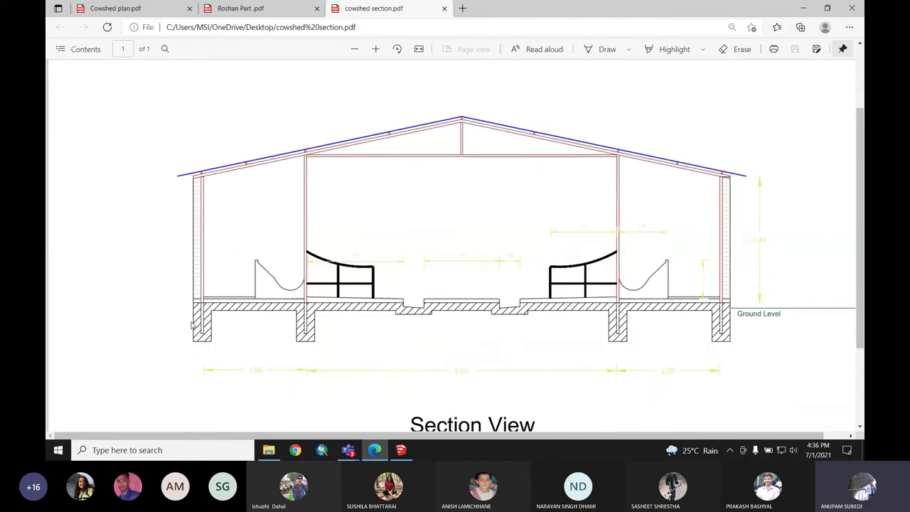
{"action": "scroll", "coordinate": [192, 324], "scroll_direction": "down", "scroll_amount": 1}
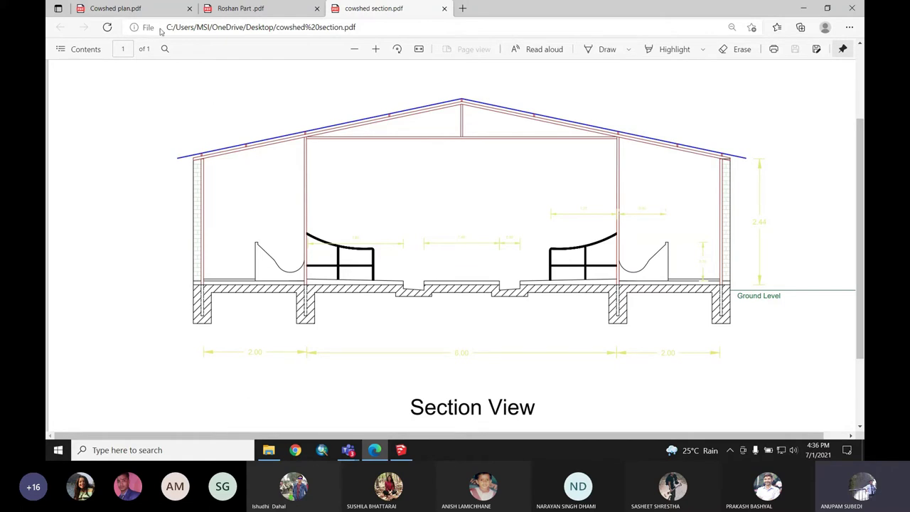
{"action": "left_click", "coordinate": [146, 8]}
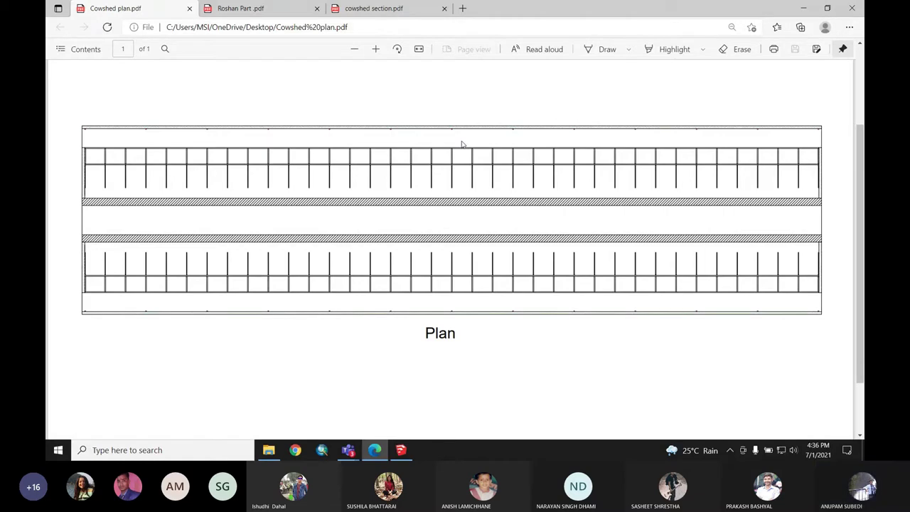
{"action": "left_click", "coordinate": [199, 451]}
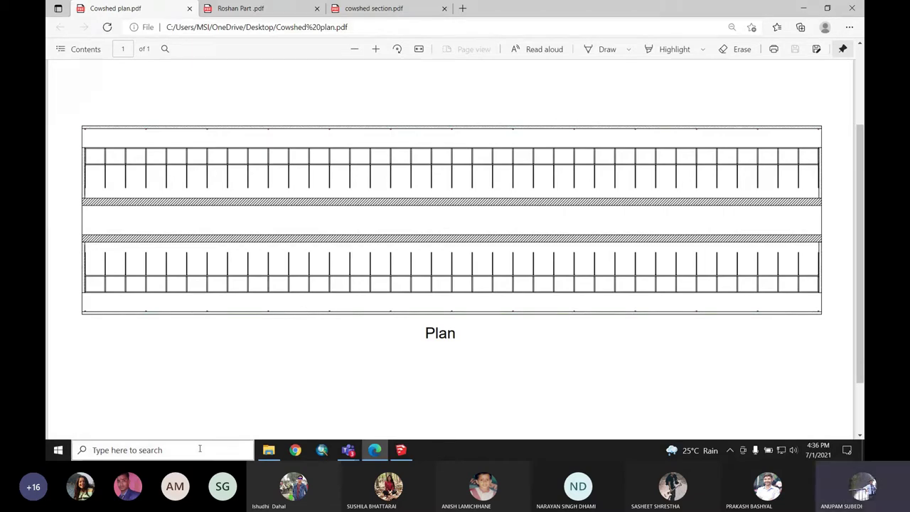
Step: Search 'mouse', open Mouse settings, then close the Settings window
{"action": "type", "text": "mouse"}
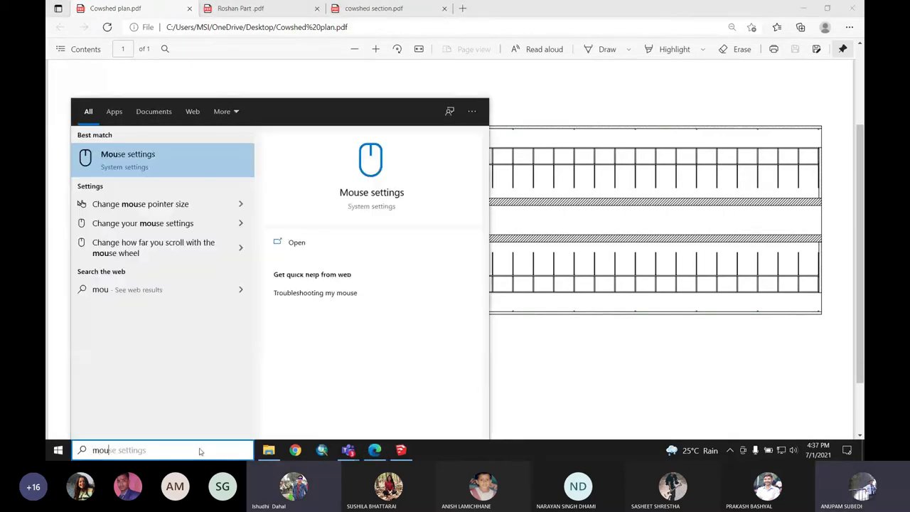
{"action": "key", "text": "Return"}
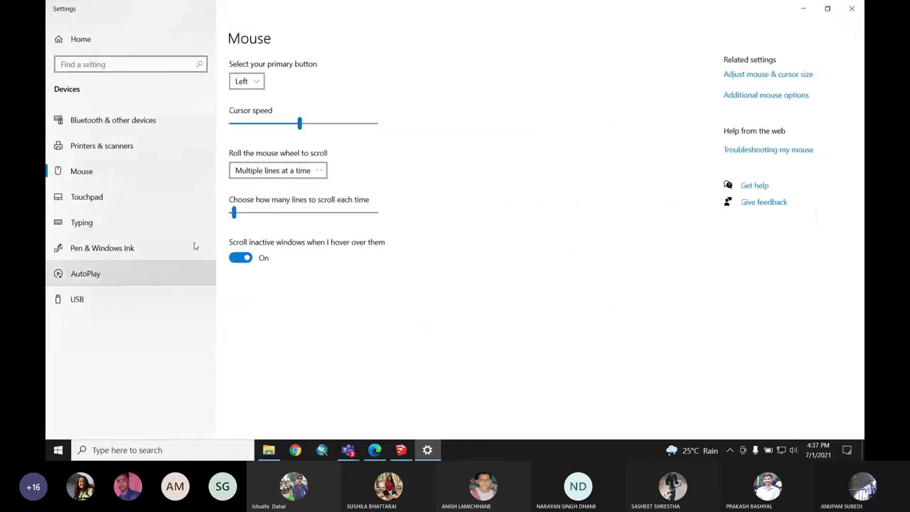
{"action": "key", "text": "alt+F4"}
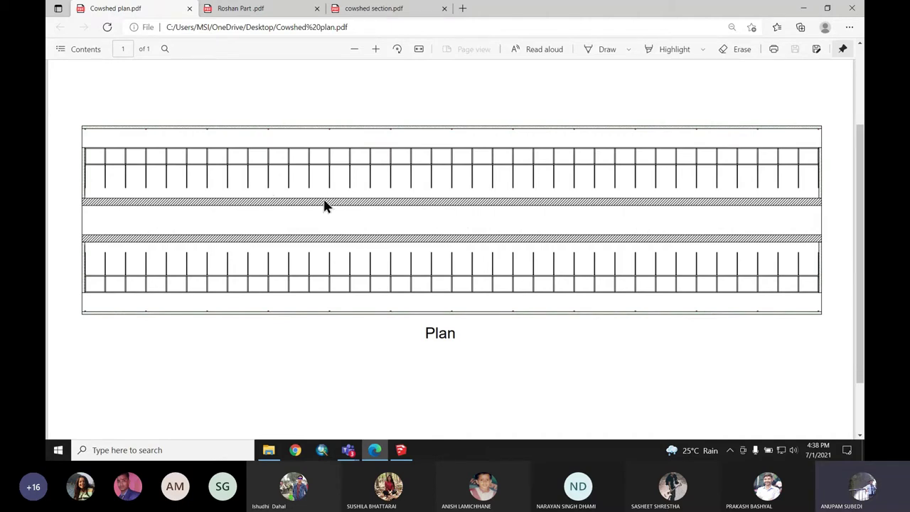
Step: Show the Roshan Part PDF with the cow stall dimensions table
{"action": "left_click", "coordinate": [283, 9]}
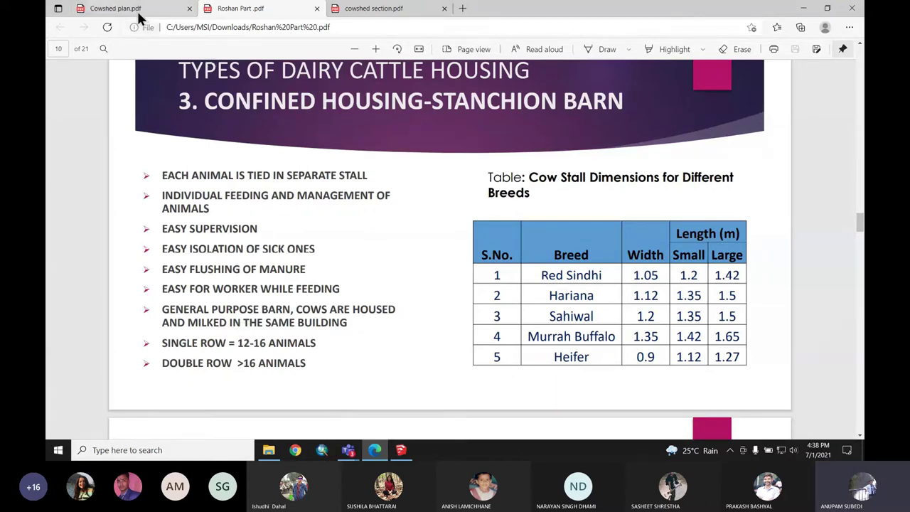
Step: Go back to Cowshed plan.pdf showing the two stall rows
{"action": "left_click", "coordinate": [114, 8]}
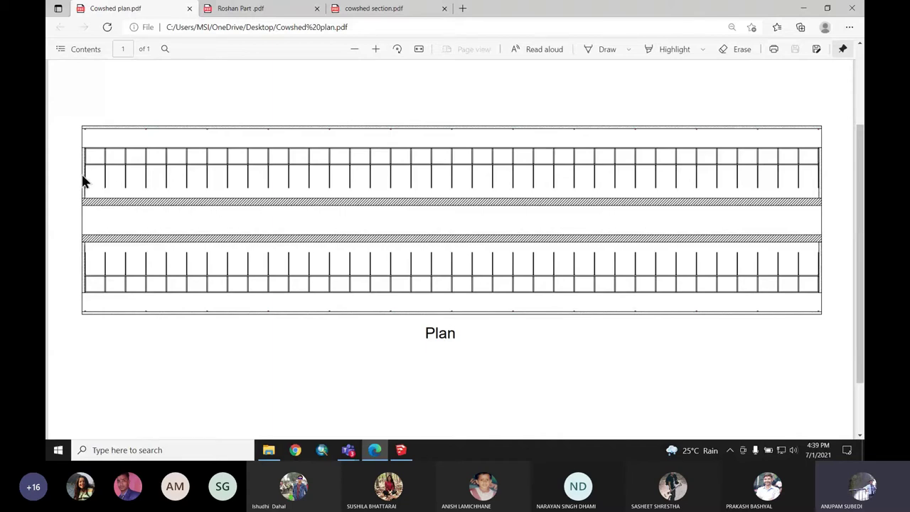
Step: Scroll and pan around the cowshed plan to review the stall rows and central aisle
{"action": "scroll", "coordinate": [79, 184], "scroll_direction": "up", "scroll_amount": 2, "text": "ctrl"}
{"action": "scroll", "coordinate": [80, 184], "scroll_direction": "up", "scroll_amount": 2, "text": "ctrl"}
{"action": "scroll", "coordinate": [86, 185], "scroll_direction": "up", "scroll_amount": 1, "text": "ctrl"}
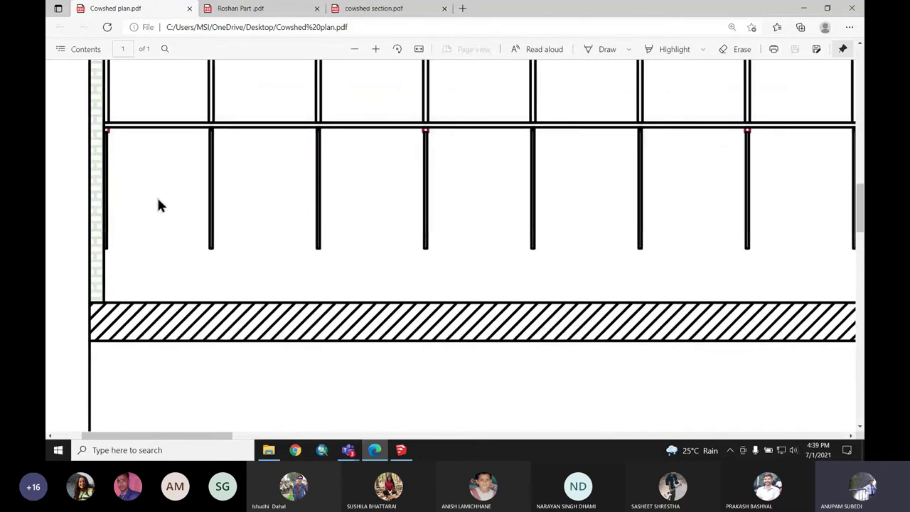
{"action": "middle_click_drag", "start_coordinate": [189, 205], "coordinate": [148, 218]}
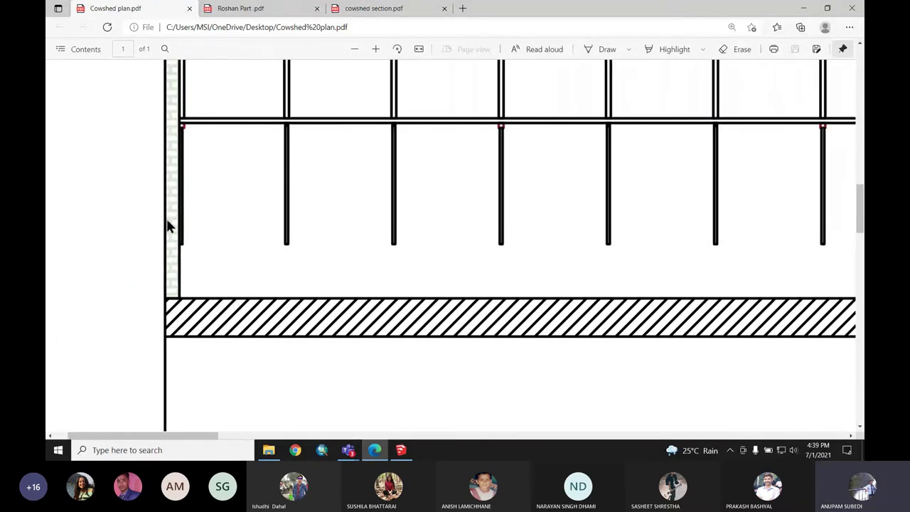
{"action": "scroll", "coordinate": [165, 226], "scroll_direction": "down", "scroll_amount": 1}
{"action": "middle_click", "coordinate": [160, 222]}
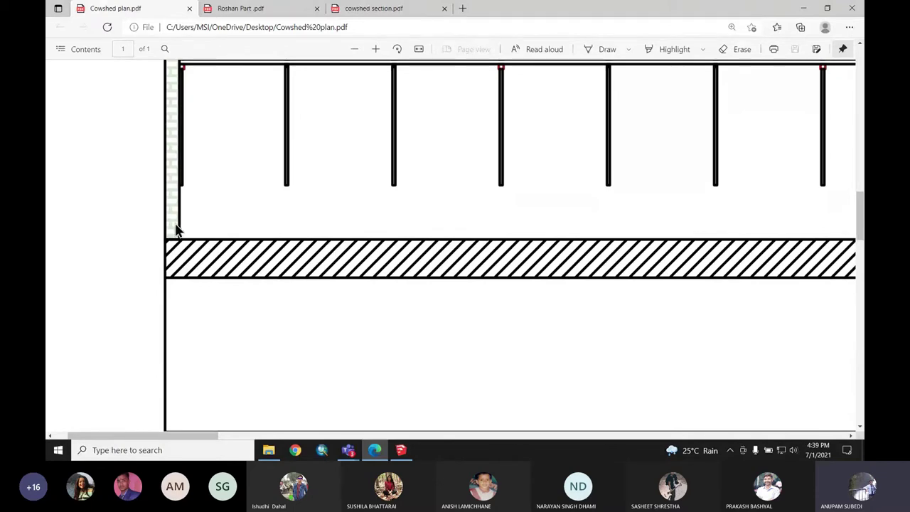
{"action": "scroll", "coordinate": [178, 230], "scroll_direction": "down", "scroll_amount": 1, "text": "ctrl"}
{"action": "scroll", "coordinate": [178, 230], "scroll_direction": "down", "scroll_amount": 1, "text": "ctrl"}
{"action": "scroll", "coordinate": [461, 219], "scroll_direction": "down", "scroll_amount": 1, "text": "ctrl"}
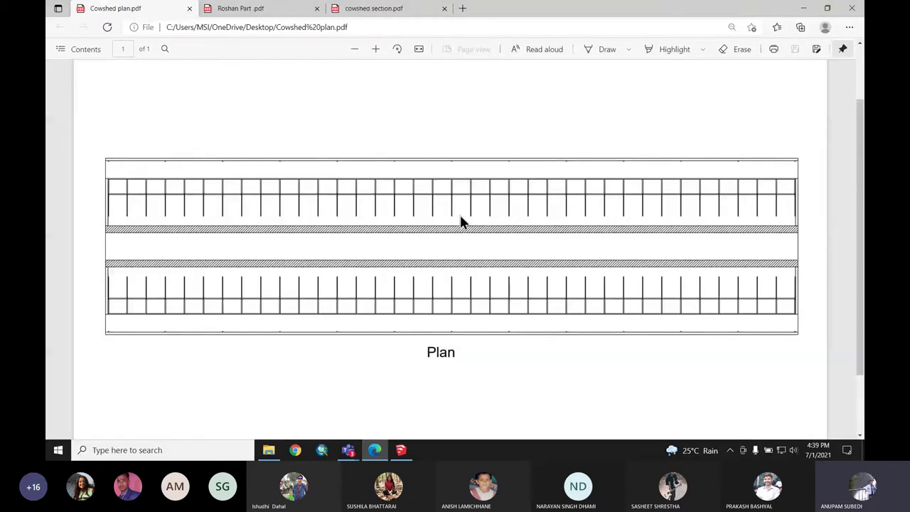
{"action": "scroll", "coordinate": [709, 203], "scroll_direction": "down", "scroll_amount": 1, "text": "ctrl"}
{"action": "scroll", "coordinate": [718, 205], "scroll_direction": "up", "scroll_amount": 1, "text": "ctrl"}
{"action": "scroll", "coordinate": [856, 217], "scroll_direction": "up", "scroll_amount": 1, "text": "ctrl"}
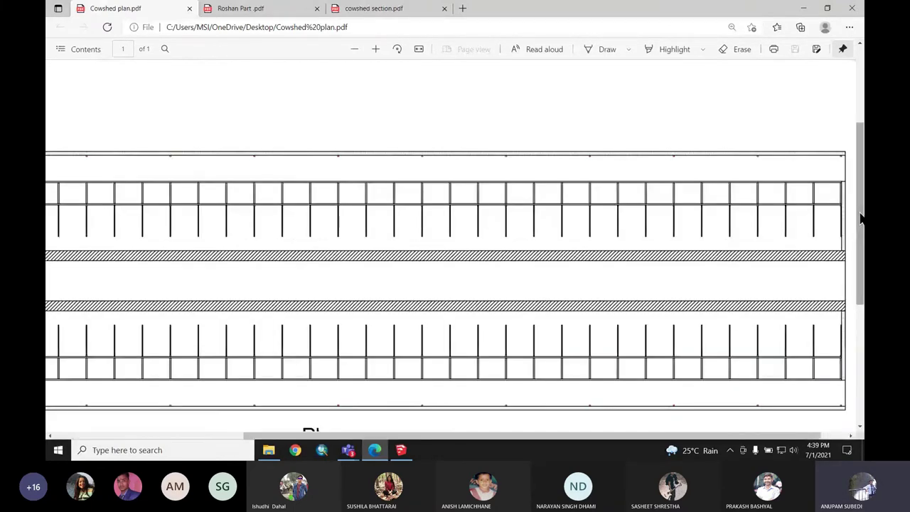
{"action": "scroll", "coordinate": [774, 318], "scroll_direction": "up", "scroll_amount": 1, "text": "ctrl"}
{"action": "scroll", "coordinate": [843, 301], "scroll_direction": "up", "scroll_amount": 1, "text": "ctrl"}
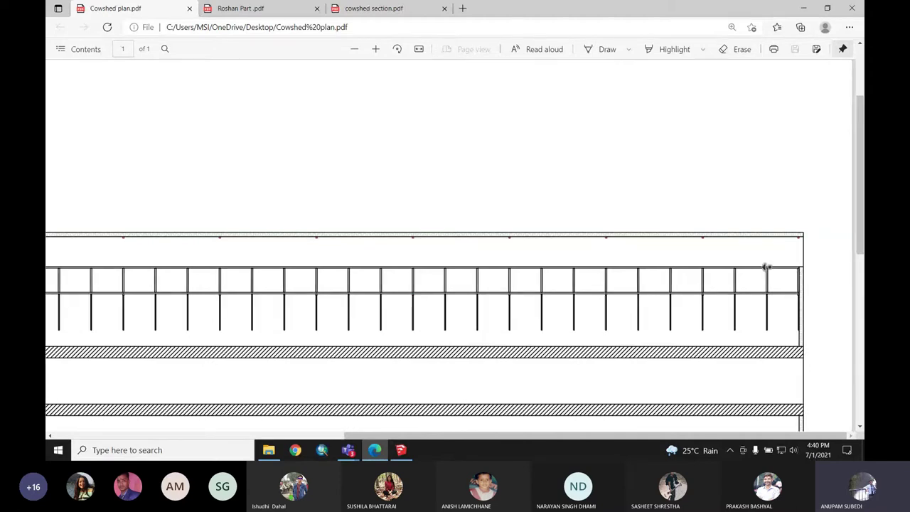
{"action": "scroll", "coordinate": [764, 267], "scroll_direction": "down", "scroll_amount": 1, "text": "ctrl"}
{"action": "scroll", "coordinate": [761, 266], "scroll_direction": "down", "scroll_amount": 2, "text": "ctrl"}
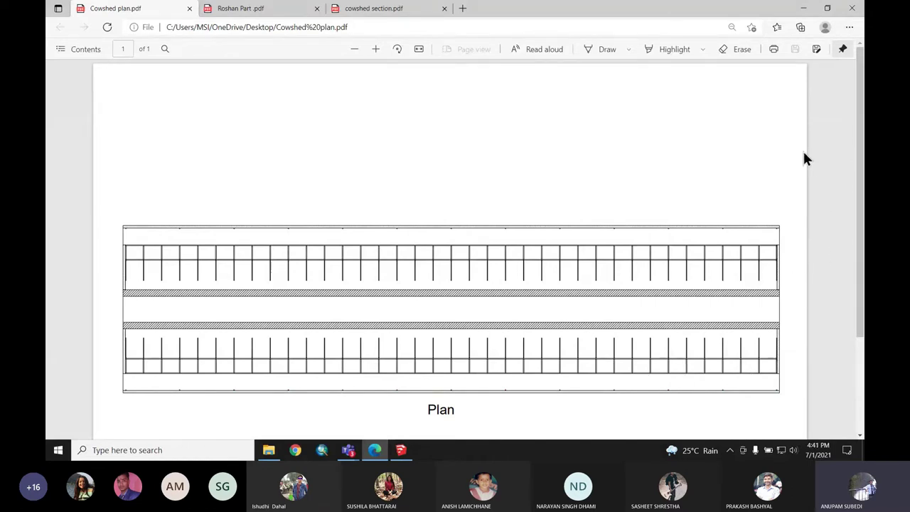
Step: Minimize the cowshed plan PDF and restore the untitled SketchUp model window
{"action": "left_click", "coordinate": [803, 11]}
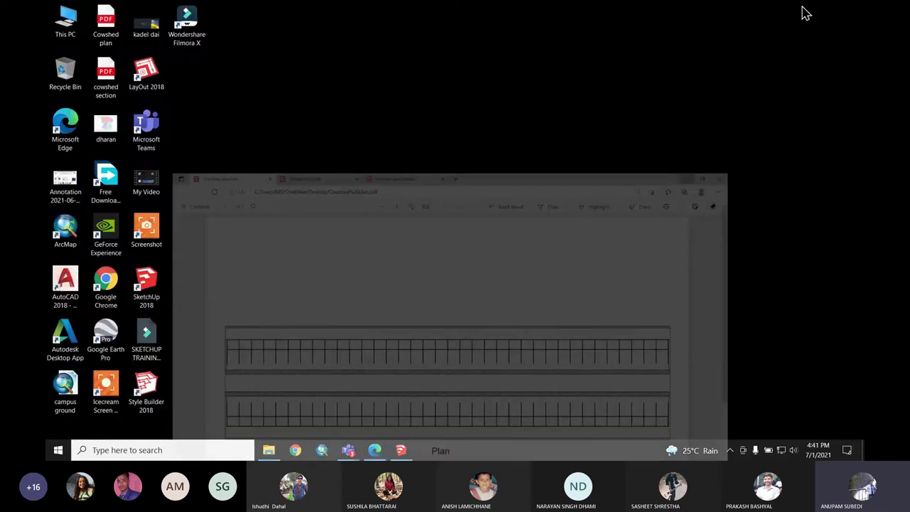
{"action": "left_click", "coordinate": [402, 452]}
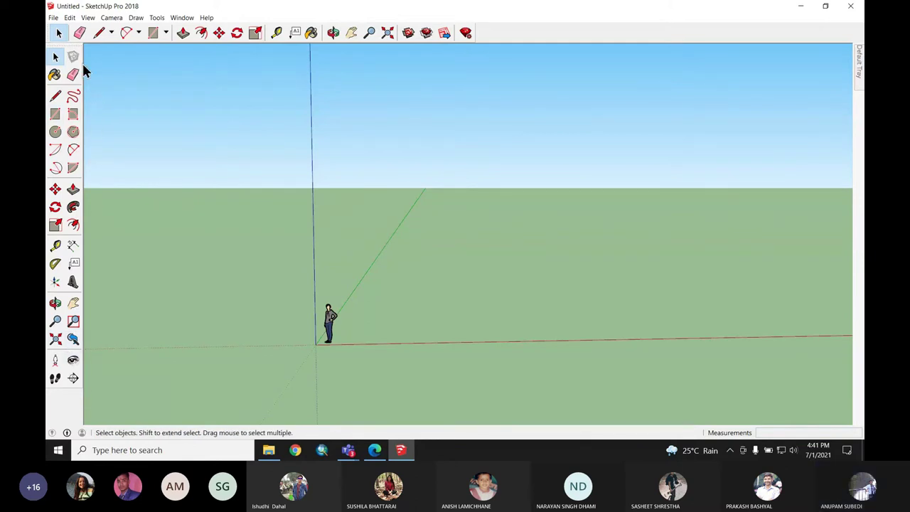
Step: Dismiss the toolbar list and orbit around the scale figure from a few angles
{"action": "right_click", "coordinate": [535, 31]}
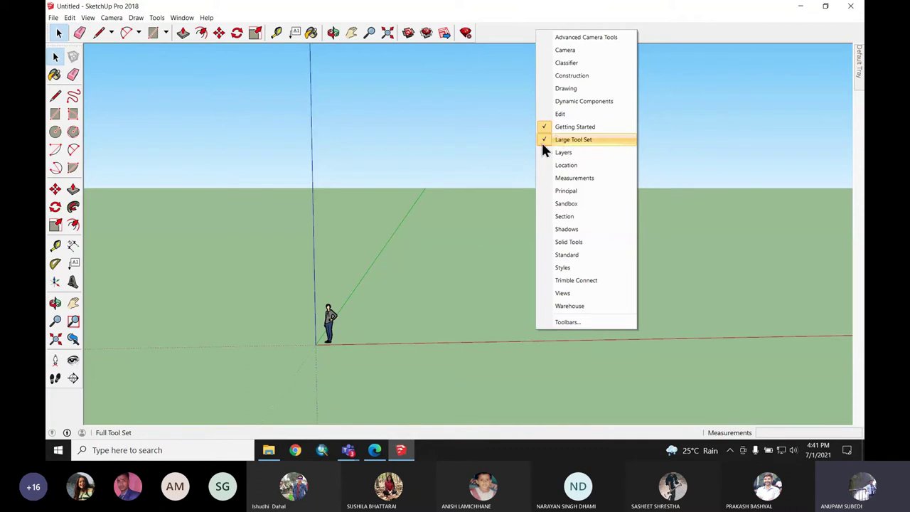
{"action": "left_click", "coordinate": [207, 283]}
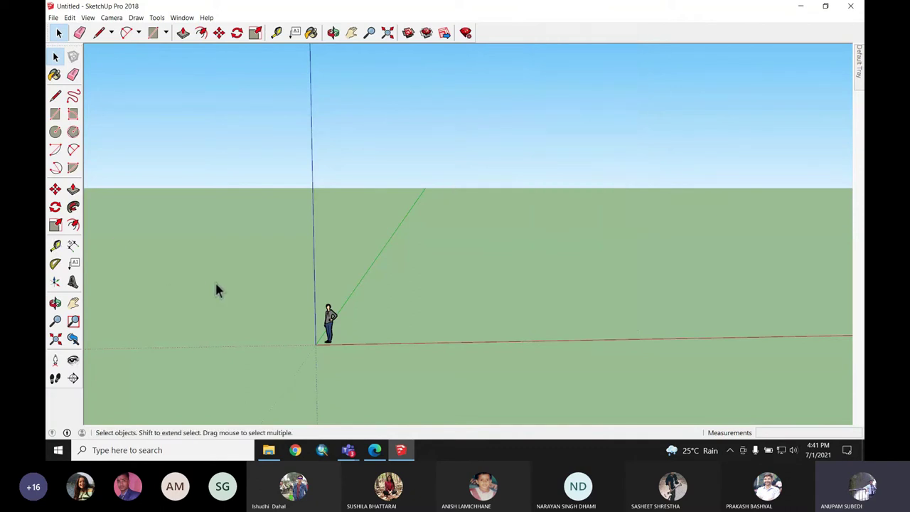
{"action": "scroll", "coordinate": [233, 341], "scroll_direction": "down", "scroll_amount": 1}
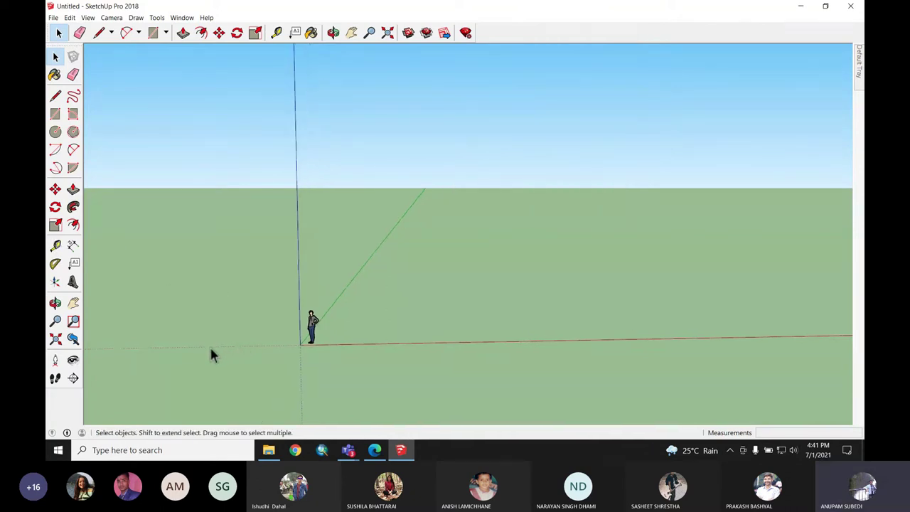
{"action": "scroll", "coordinate": [211, 342], "scroll_direction": "down", "scroll_amount": 1}
{"action": "middle_click_drag", "start_coordinate": [650, 375], "coordinate": [702, 379]}
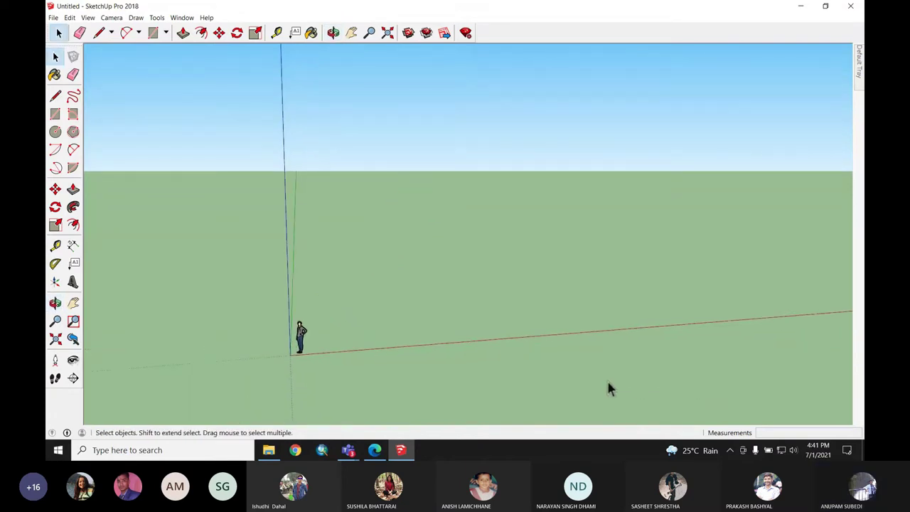
{"action": "middle_click_drag", "start_coordinate": [191, 359], "coordinate": [579, 360]}
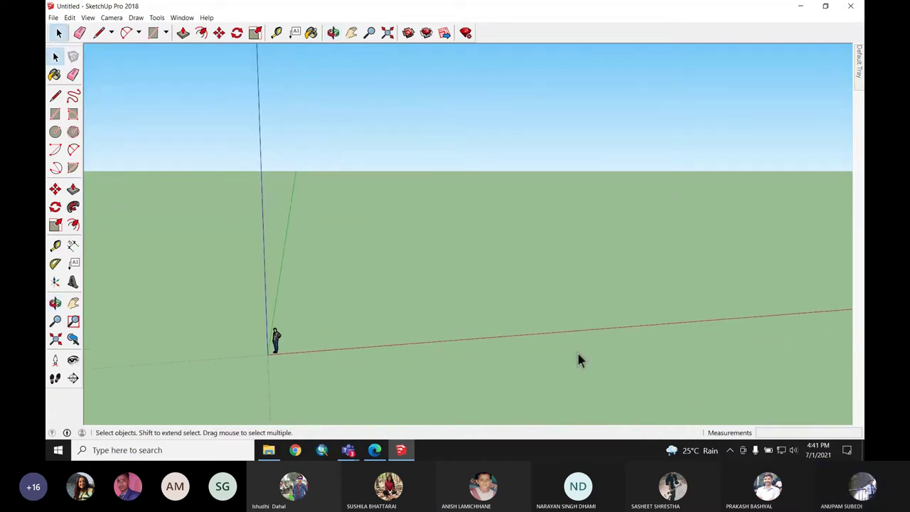
{"action": "middle_click_drag", "start_coordinate": [680, 376], "coordinate": [652, 363]}
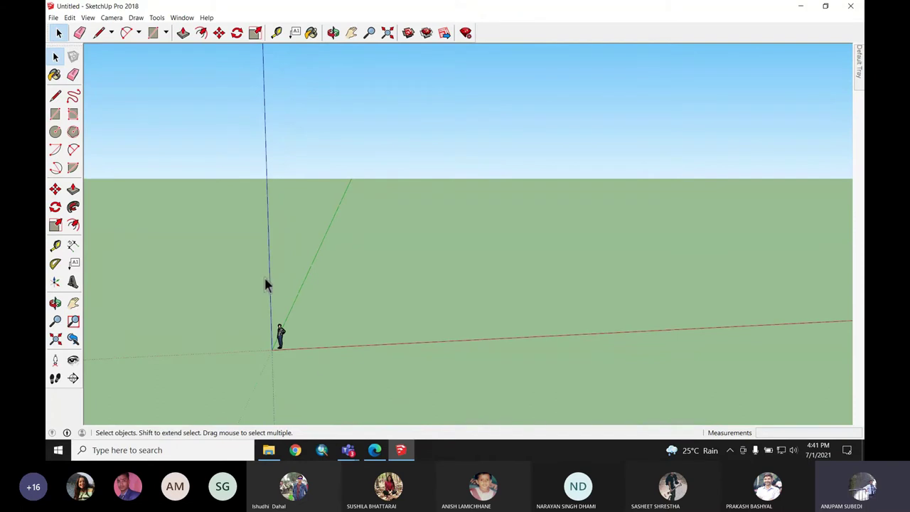
{"action": "scroll", "coordinate": [285, 361], "scroll_direction": "up", "scroll_amount": 2}
{"action": "scroll", "coordinate": [296, 367], "scroll_direction": "up", "scroll_amount": 3}
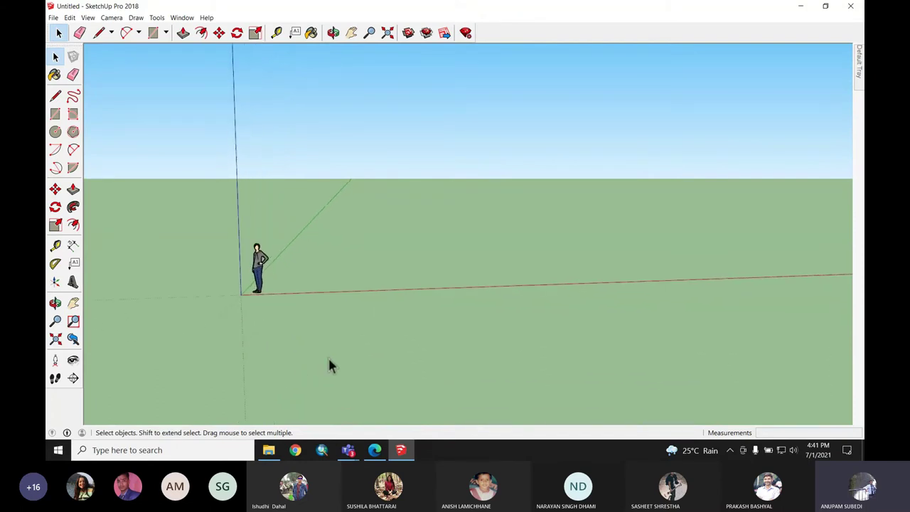
{"action": "mouse_move", "coordinate": [330, 362]}
{"action": "middle_mouse_down"}
{"action": "mouse_move", "coordinate": [461, 331]}
{"action": "mouse_move", "coordinate": [520, 348]}
{"action": "middle_mouse_up"}
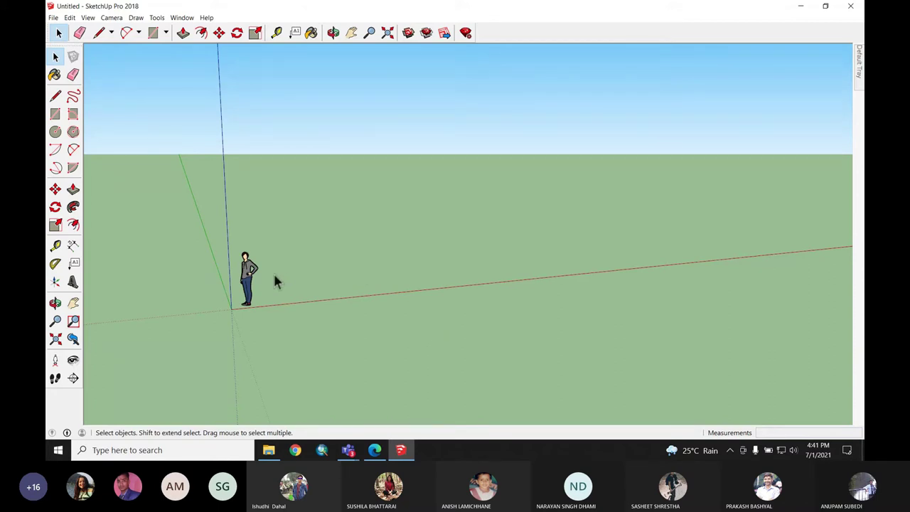
Step: Zoom in and out repeatedly on the figure standing at the origin
{"action": "scroll", "coordinate": [264, 286], "scroll_direction": "up", "scroll_amount": 1}
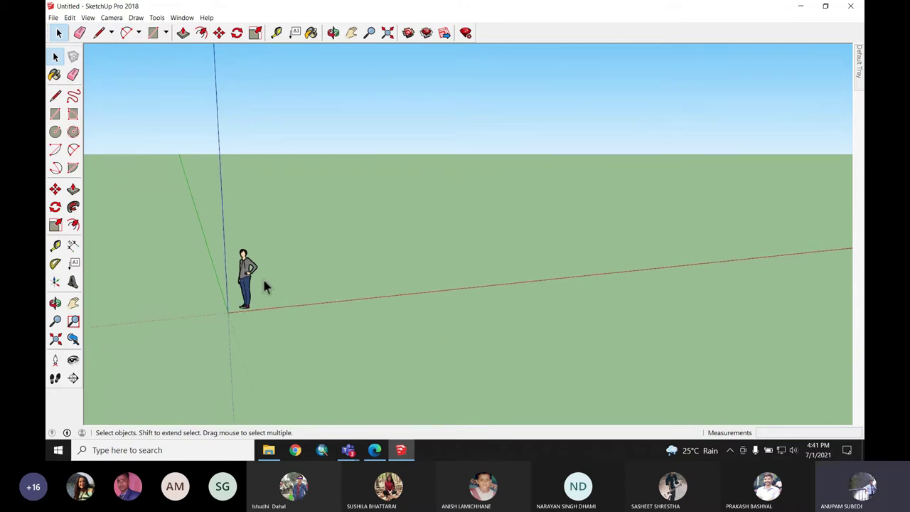
{"action": "scroll", "coordinate": [264, 286], "scroll_direction": "up", "scroll_amount": 1}
{"action": "scroll", "coordinate": [264, 286], "scroll_direction": "up", "scroll_amount": 1}
{"action": "scroll", "coordinate": [263, 286], "scroll_direction": "down", "scroll_amount": 1}
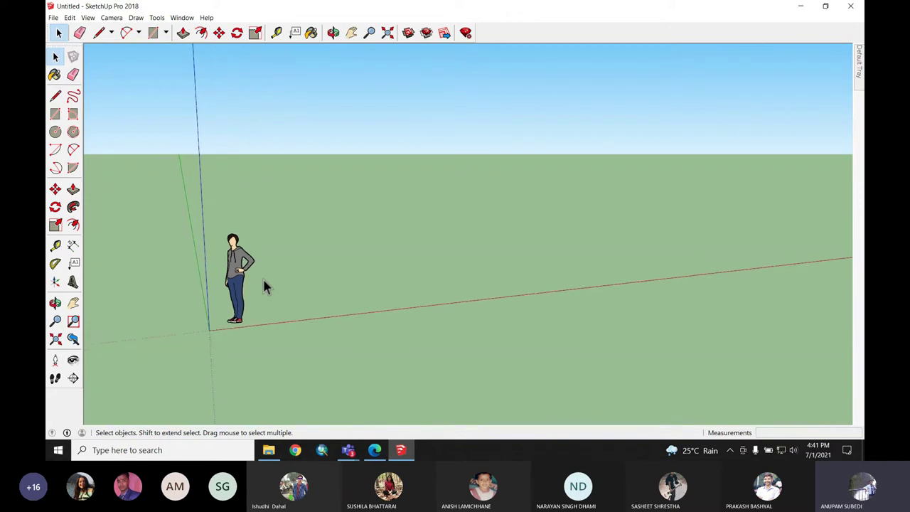
{"action": "scroll", "coordinate": [263, 286], "scroll_direction": "down", "scroll_amount": 1}
{"action": "scroll", "coordinate": [263, 286], "scroll_direction": "down", "scroll_amount": 1}
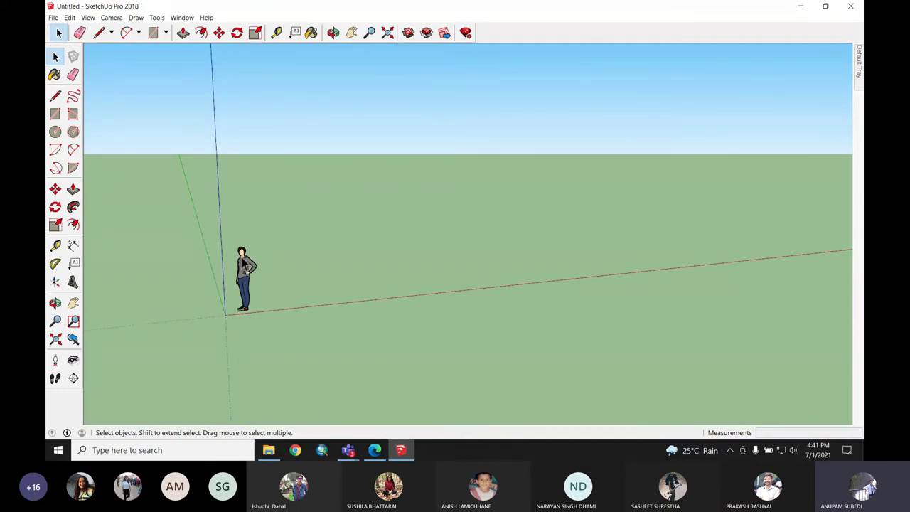
{"action": "scroll", "coordinate": [243, 263], "scroll_direction": "up", "scroll_amount": 2}
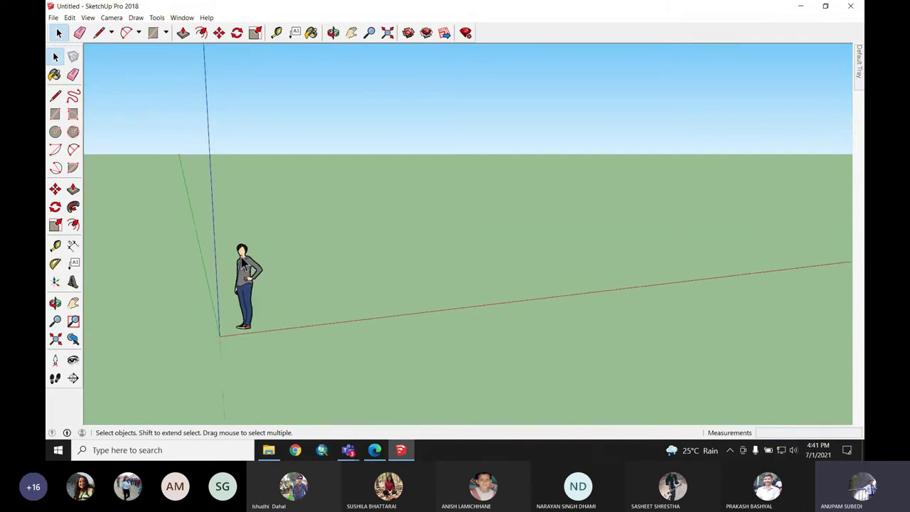
{"action": "scroll", "coordinate": [243, 263], "scroll_direction": "up", "scroll_amount": 2}
{"action": "scroll", "coordinate": [243, 263], "scroll_direction": "up", "scroll_amount": 2}
{"action": "scroll", "coordinate": [243, 263], "scroll_direction": "up", "scroll_amount": 2}
{"action": "scroll", "coordinate": [243, 263], "scroll_direction": "up", "scroll_amount": 2}
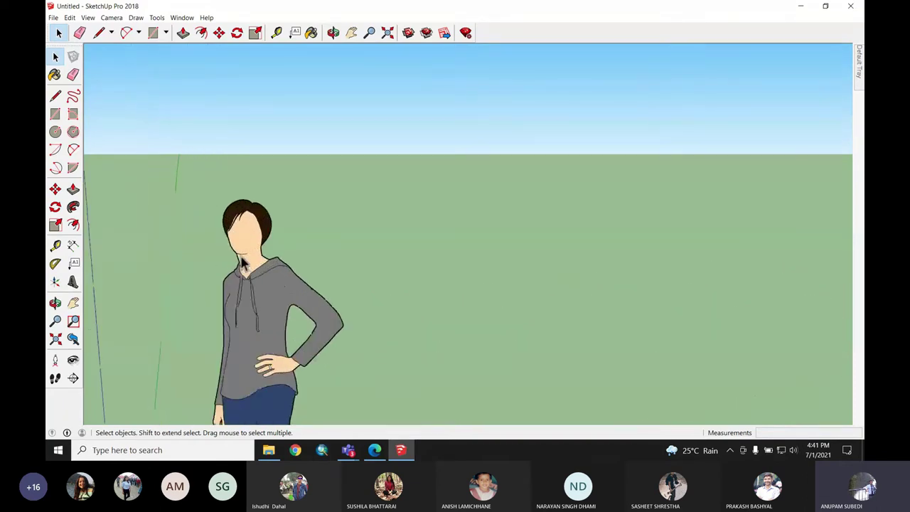
{"action": "scroll", "coordinate": [640, 263], "scroll_direction": "down", "scroll_amount": 2}
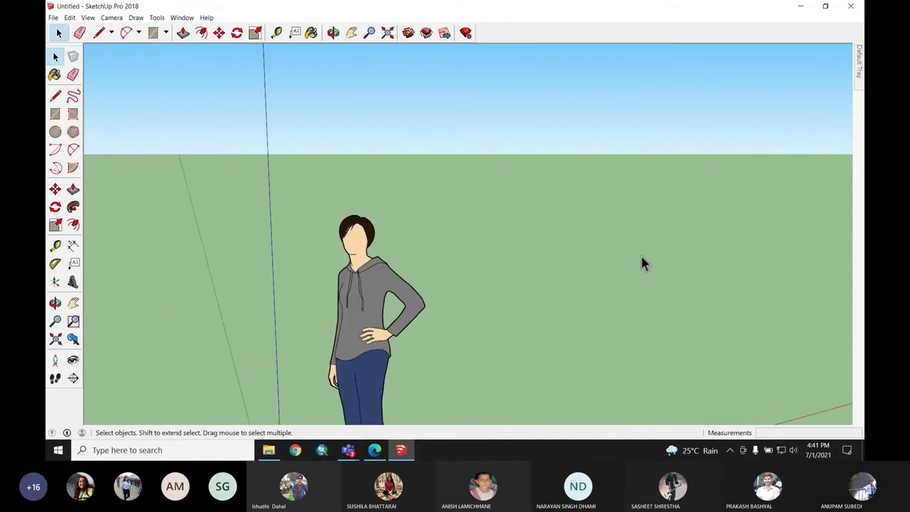
{"action": "scroll", "coordinate": [642, 263], "scroll_direction": "down", "scroll_amount": 2}
{"action": "scroll", "coordinate": [245, 294], "scroll_direction": "down", "scroll_amount": 1}
{"action": "scroll", "coordinate": [245, 294], "scroll_direction": "down", "scroll_amount": 1}
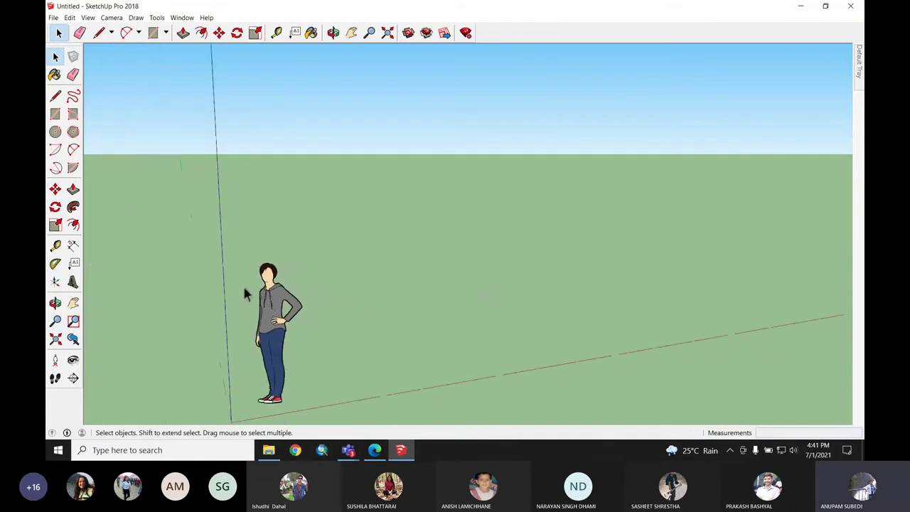
{"action": "scroll", "coordinate": [244, 293], "scroll_direction": "down", "scroll_amount": 1}
{"action": "scroll", "coordinate": [238, 209], "scroll_direction": "down", "scroll_amount": 2}
Step: Orbit further around the origin, ending with a view looking down onto the ground
{"action": "mouse_move", "coordinate": [595, 380]}
{"action": "middle_mouse_down"}
{"action": "mouse_move", "coordinate": [575, 372]}
{"action": "mouse_move", "coordinate": [565, 381]}
{"action": "middle_mouse_up"}
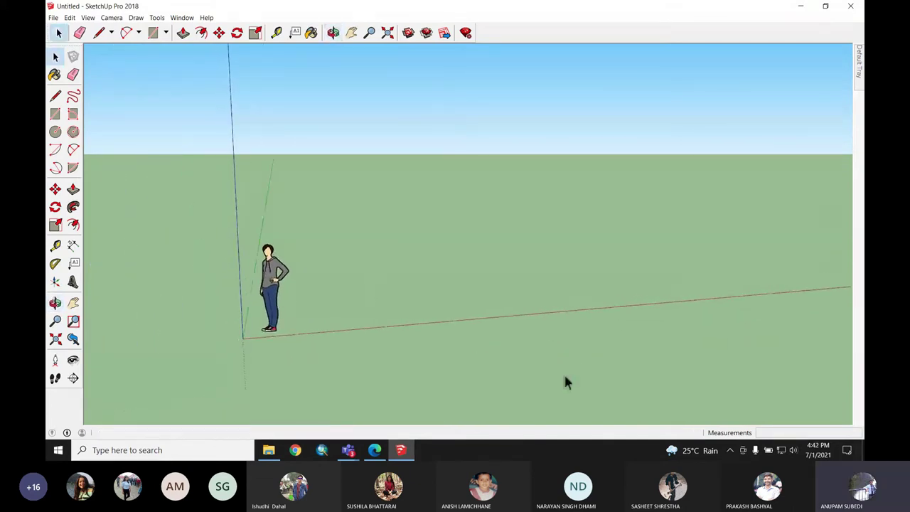
{"action": "scroll", "coordinate": [297, 224], "scroll_direction": "down", "scroll_amount": 1}
{"action": "mouse_move", "coordinate": [382, 316]}
{"action": "middle_mouse_down"}
{"action": "mouse_move", "coordinate": [400, 264]}
{"action": "mouse_move", "coordinate": [329, 300]}
{"action": "middle_mouse_up"}
{"action": "scroll", "coordinate": [618, 171], "scroll_direction": "up", "scroll_amount": 1}
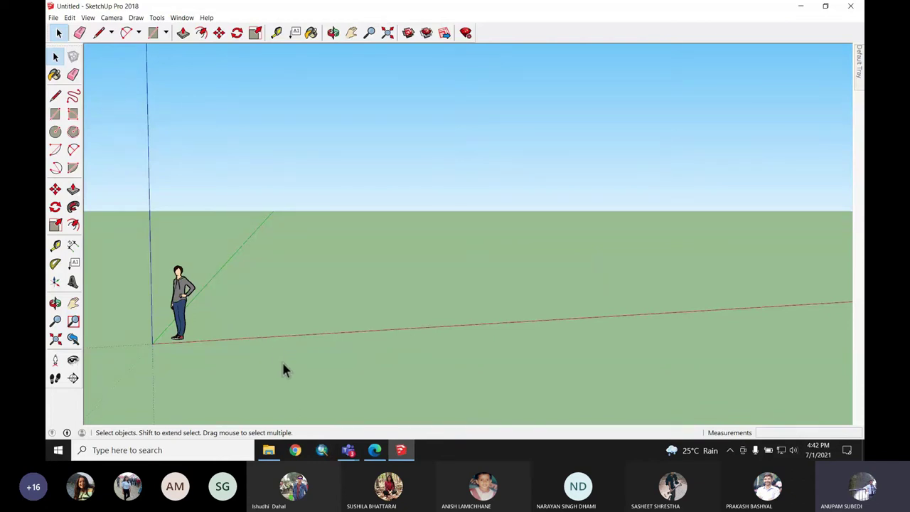
{"action": "mouse_move", "coordinate": [283, 369]}
{"action": "middle_mouse_down"}
{"action": "mouse_move", "coordinate": [280, 359]}
{"action": "mouse_move", "coordinate": [319, 354]}
{"action": "mouse_move", "coordinate": [304, 372]}
{"action": "middle_mouse_up"}
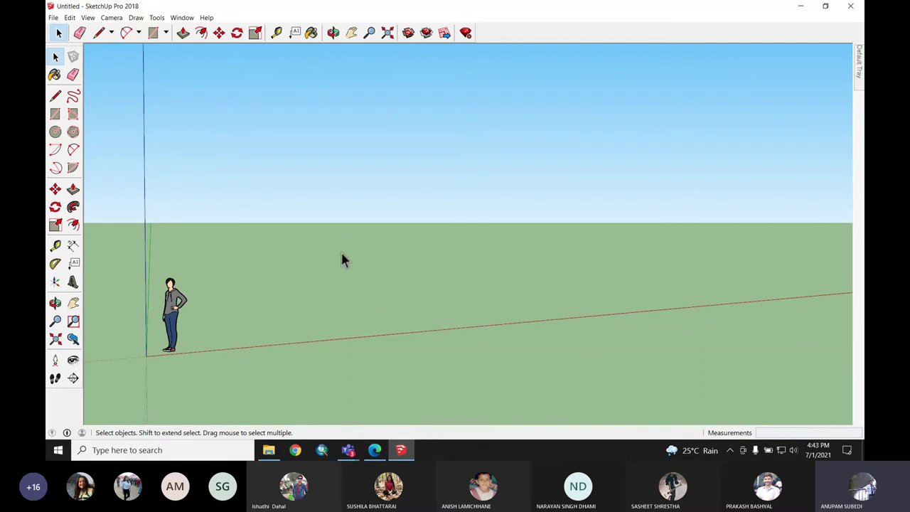
{"action": "mouse_move", "coordinate": [360, 253]}
{"action": "middle_mouse_down"}
{"action": "mouse_move", "coordinate": [521, 294]}
{"action": "mouse_move", "coordinate": [449, 343]}
{"action": "middle_mouse_up"}
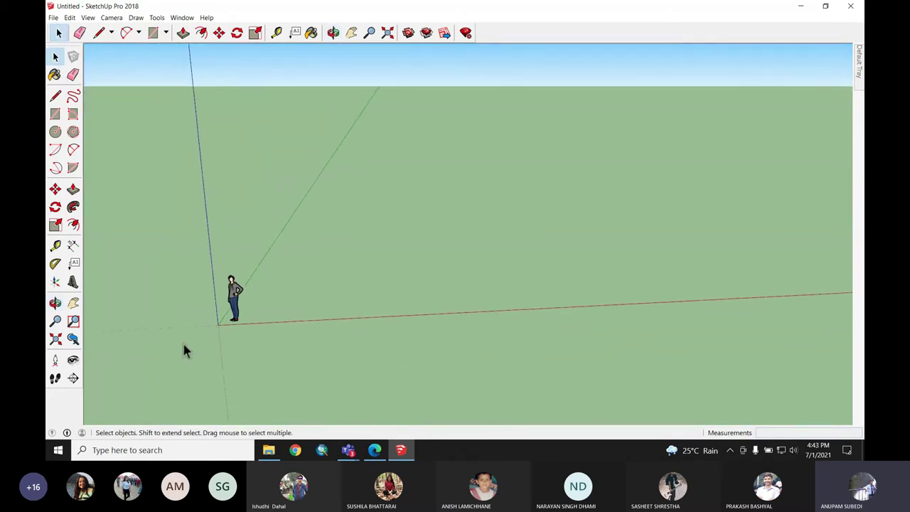
{"action": "scroll", "coordinate": [170, 352], "scroll_direction": "down", "scroll_amount": 2}
{"action": "mouse_move", "coordinate": [160, 363]}
{"action": "middle_mouse_down"}
{"action": "mouse_move", "coordinate": [660, 360]}
{"action": "mouse_move", "coordinate": [607, 379]}
{"action": "middle_mouse_up"}
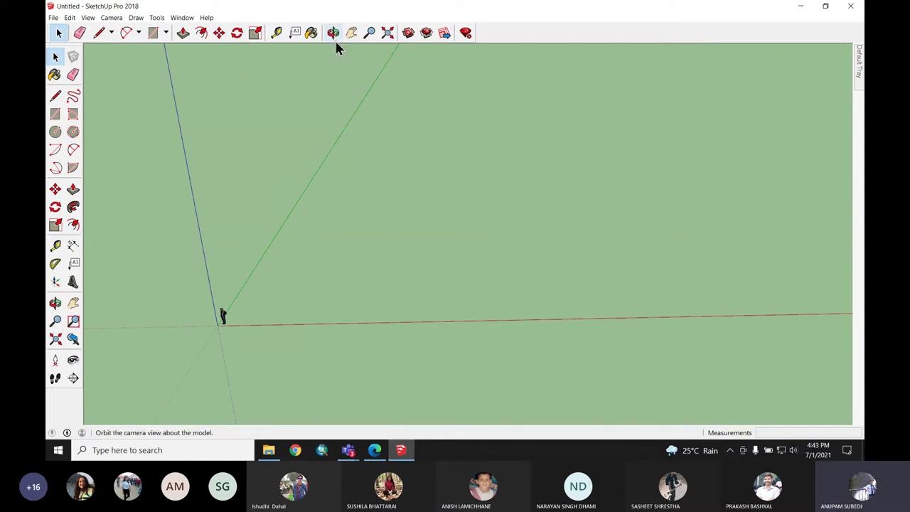
{"action": "left_click", "coordinate": [335, 36]}
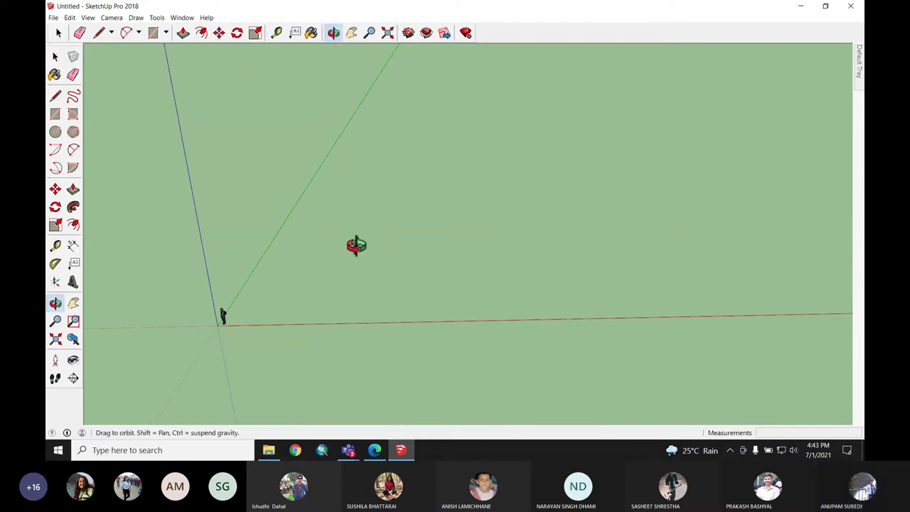
{"action": "left_click_drag", "start_coordinate": [367, 268], "coordinate": [457, 270]}
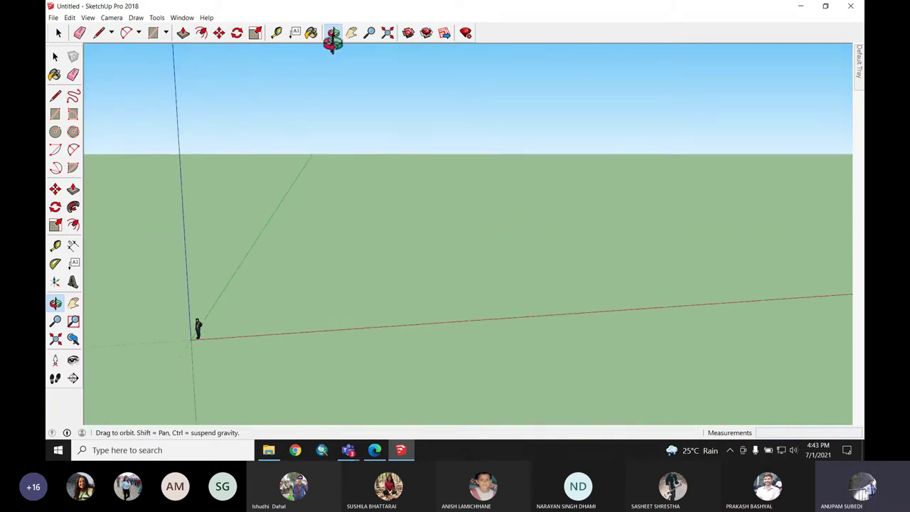
{"action": "left_click", "coordinate": [58, 33]}
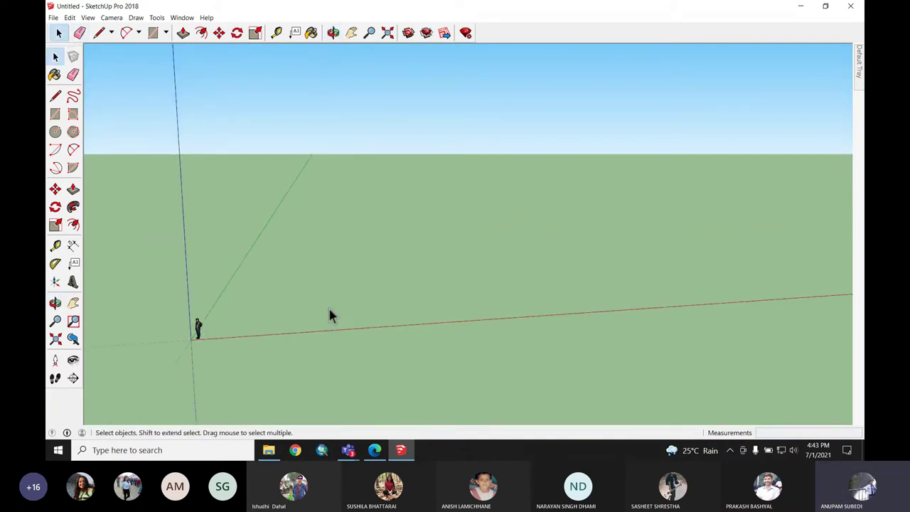
{"action": "middle_click_drag", "start_coordinate": [391, 323], "coordinate": [457, 179]}
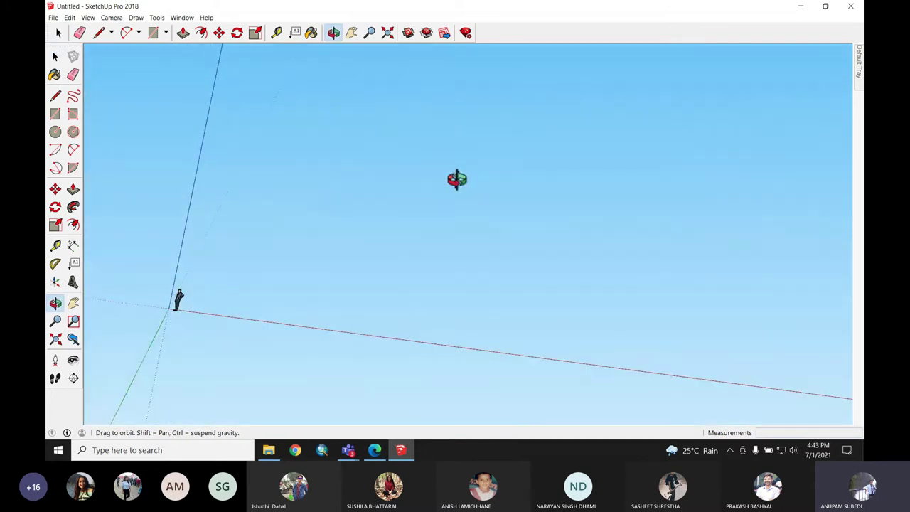
{"action": "mouse_move", "coordinate": [457, 180]}
{"action": "left_mouse_down"}
{"action": "mouse_move", "coordinate": [388, 266]}
{"action": "mouse_move", "coordinate": [300, 343]}
{"action": "mouse_move", "coordinate": [512, 368]}
{"action": "mouse_move", "coordinate": [738, 287]}
{"action": "mouse_move", "coordinate": [367, 362]}
{"action": "mouse_move", "coordinate": [128, 356]}
{"action": "mouse_move", "coordinate": [494, 353]}
{"action": "left_mouse_up"}
{"action": "key", "text": "space"}
{"action": "middle_click_drag", "start_coordinate": [696, 272], "coordinate": [637, 285]}
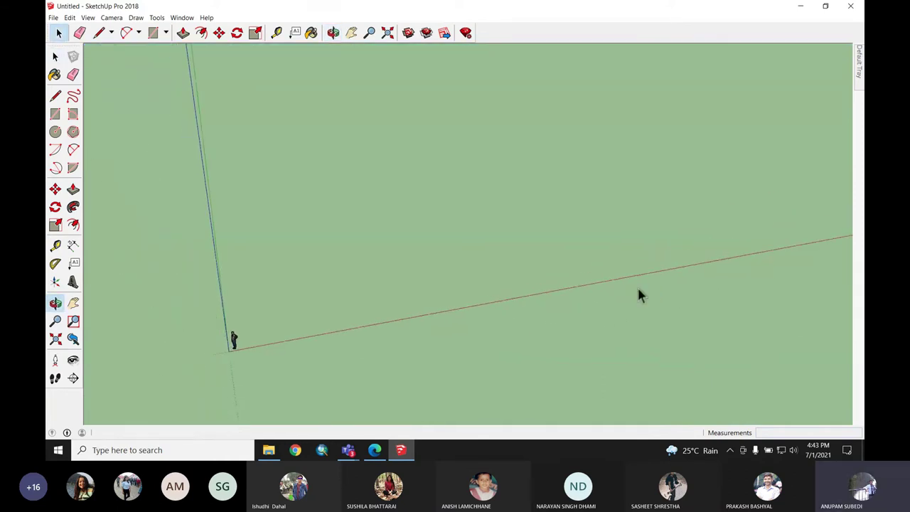
{"action": "mouse_move", "coordinate": [553, 331]}
{"action": "middle_mouse_down"}
{"action": "mouse_move", "coordinate": [595, 280]}
{"action": "mouse_move", "coordinate": [162, 363]}
{"action": "mouse_move", "coordinate": [674, 391]}
{"action": "middle_mouse_up"}
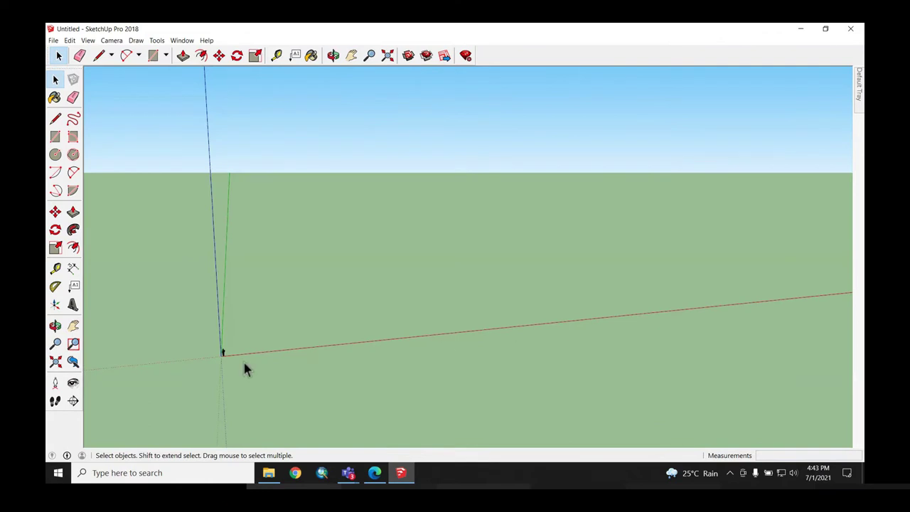
Step: Zoom, orbit and pan so the origin sits lower left with the sky visible again
{"action": "scroll", "coordinate": [220, 369], "scroll_direction": "up", "scroll_amount": 1}
{"action": "scroll", "coordinate": [220, 366], "scroll_direction": "up", "scroll_amount": 2}
{"action": "scroll", "coordinate": [226, 352], "scroll_direction": "up", "scroll_amount": 1}
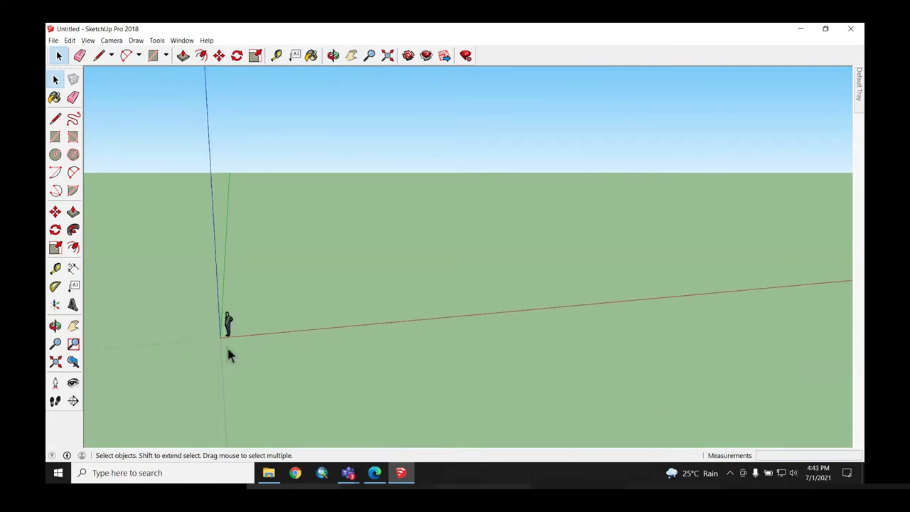
{"action": "scroll", "coordinate": [227, 351], "scroll_direction": "up", "scroll_amount": 1}
{"action": "scroll", "coordinate": [227, 349], "scroll_direction": "up", "scroll_amount": 1}
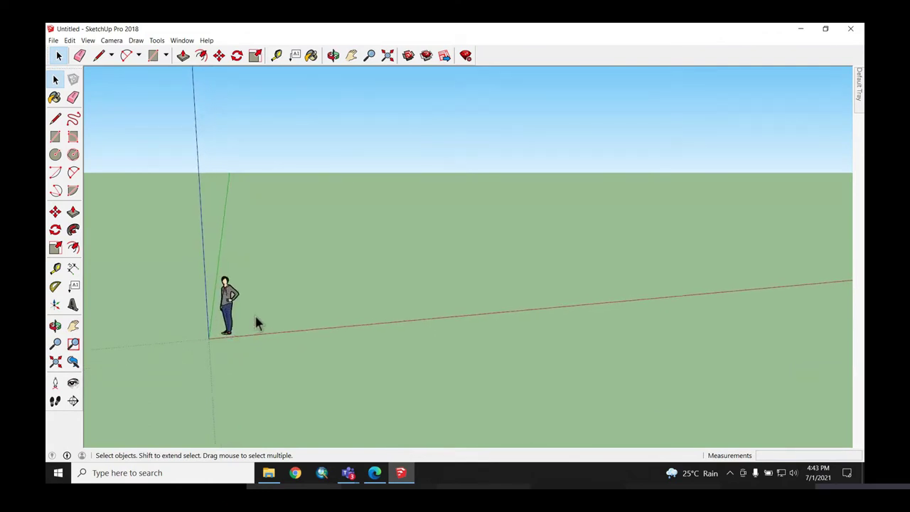
{"action": "middle_click_drag", "start_coordinate": [769, 309], "coordinate": [735, 319]}
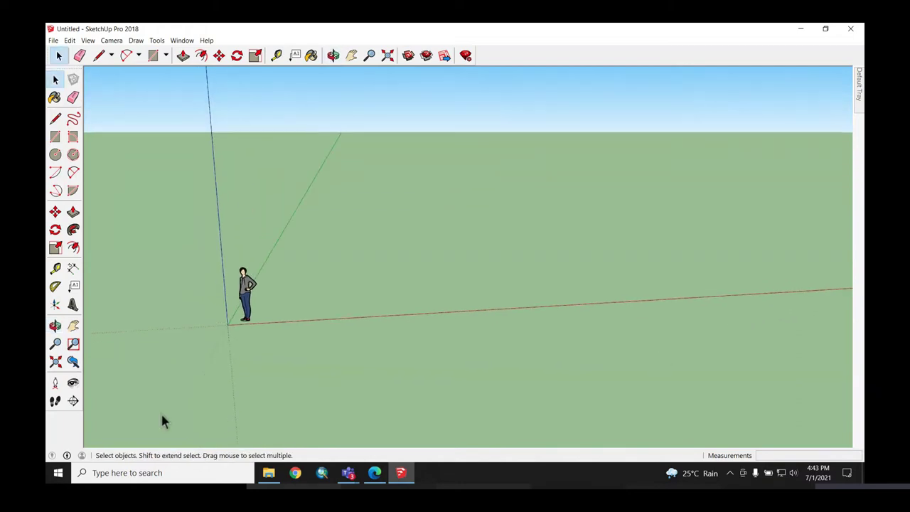
{"action": "scroll", "coordinate": [142, 418], "scroll_direction": "down", "scroll_amount": 2}
{"action": "middle_click_drag", "start_coordinate": [646, 254], "coordinate": [522, 390], "text": "shift"}
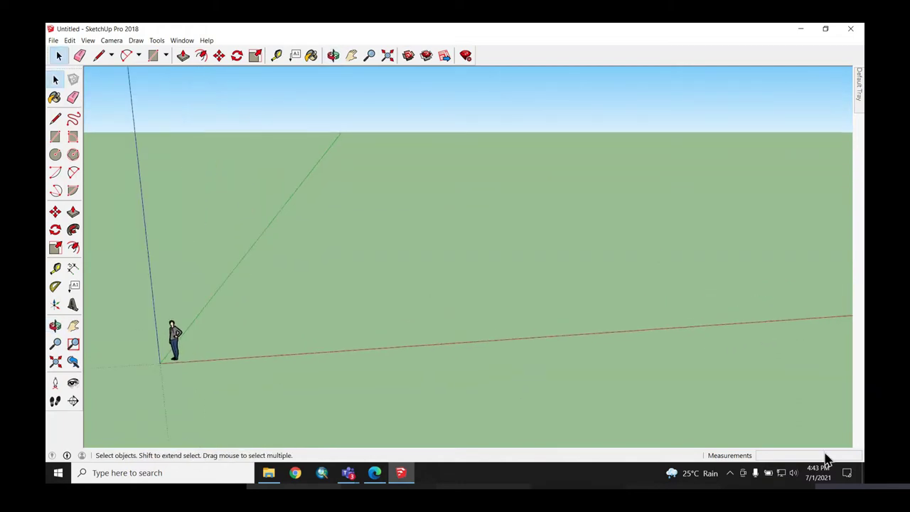
{"action": "scroll", "coordinate": [625, 284], "scroll_direction": "up", "scroll_amount": 1}
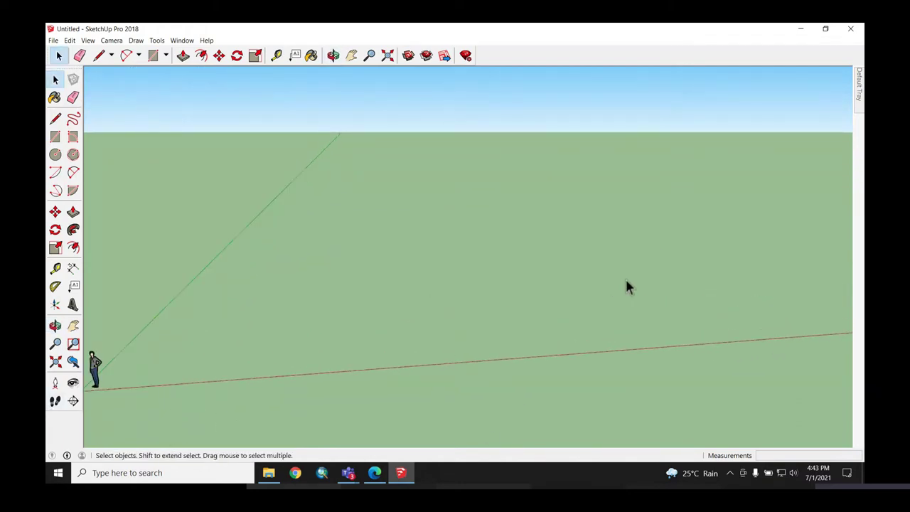
{"action": "mouse_move", "coordinate": [624, 291]}
{"action": "middle_mouse_down"}
{"action": "mouse_move", "coordinate": [625, 313]}
{"action": "mouse_move", "coordinate": [425, 336]}
{"action": "middle_mouse_up"}
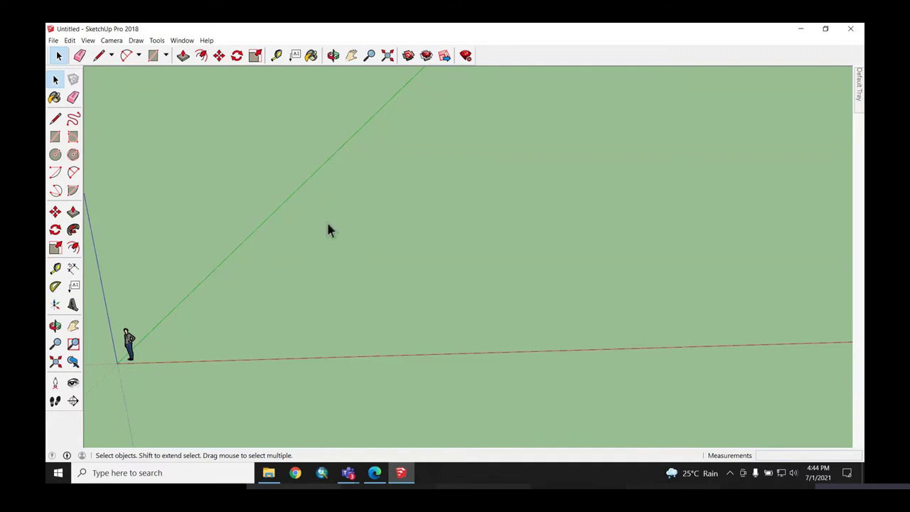
Step: Choose the Line tool after briefly picking the Rectangle tool
{"action": "left_click", "coordinate": [153, 57]}
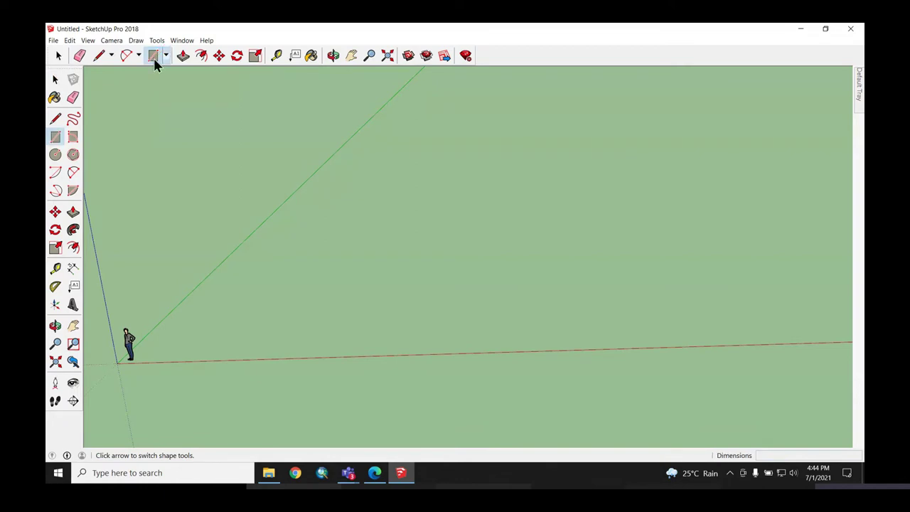
{"action": "left_click", "coordinate": [100, 61]}
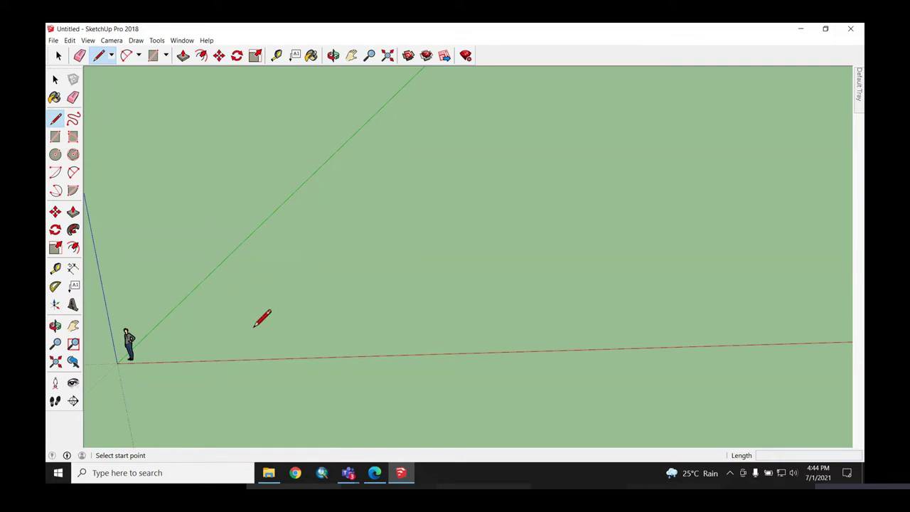
Step: Start a line, lock it to the red axis and make it 45.4 long, then orbit to check
{"action": "left_click", "coordinate": [254, 326]}
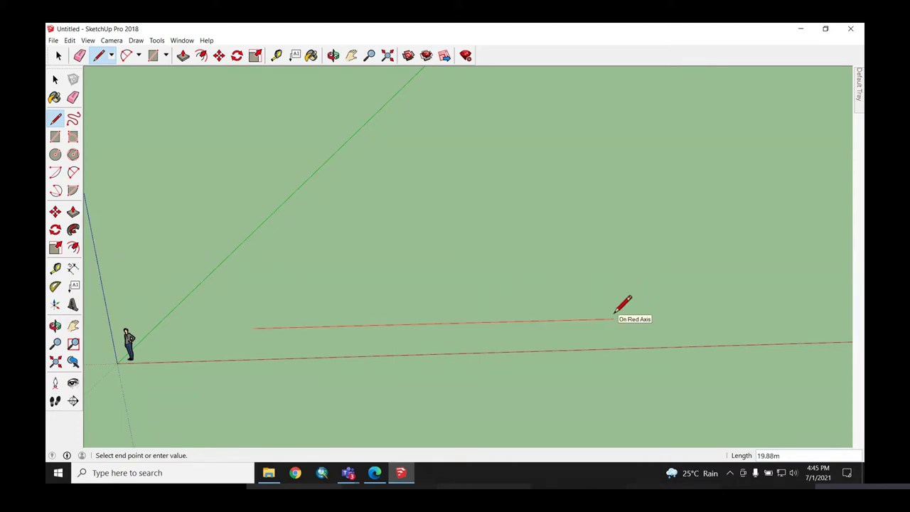
{"action": "key", "text": "shift"}
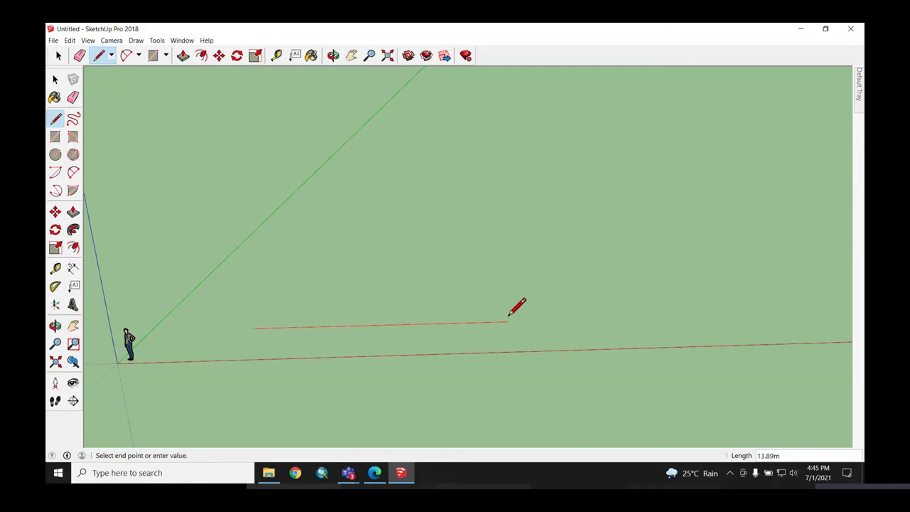
{"action": "type", "text": "45.4"}
{"action": "key", "text": "Return"}
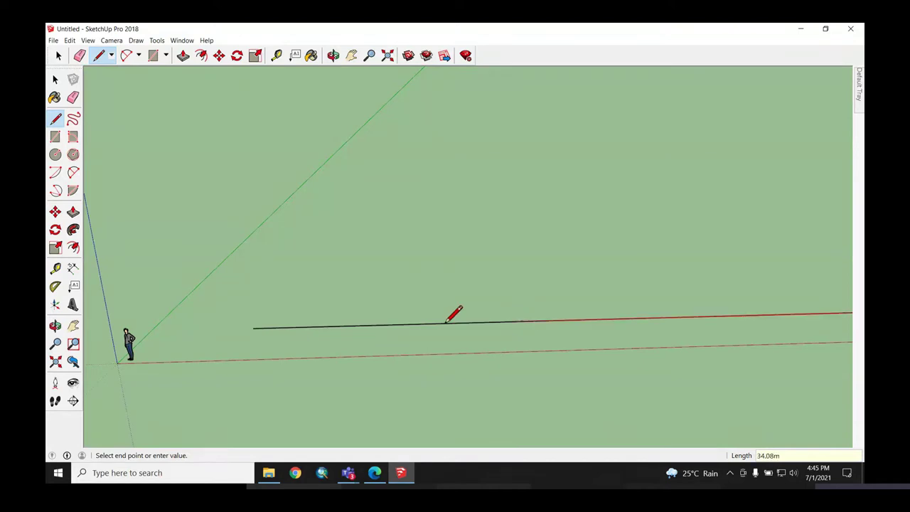
{"action": "scroll", "coordinate": [249, 328], "scroll_direction": "down", "scroll_amount": 2}
{"action": "scroll", "coordinate": [256, 331], "scroll_direction": "down", "scroll_amount": 2}
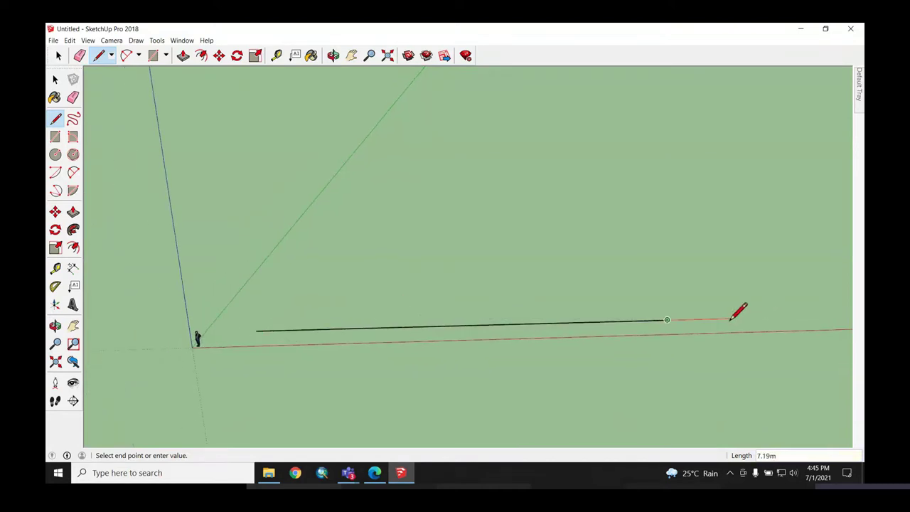
{"action": "mouse_move", "coordinate": [757, 332]}
{"action": "middle_mouse_down"}
{"action": "mouse_move", "coordinate": [717, 345]}
{"action": "mouse_move", "coordinate": [717, 391]}
{"action": "mouse_move", "coordinate": [718, 317]}
{"action": "middle_mouse_up"}
{"action": "middle_click_drag", "start_coordinate": [703, 285], "coordinate": [691, 313]}
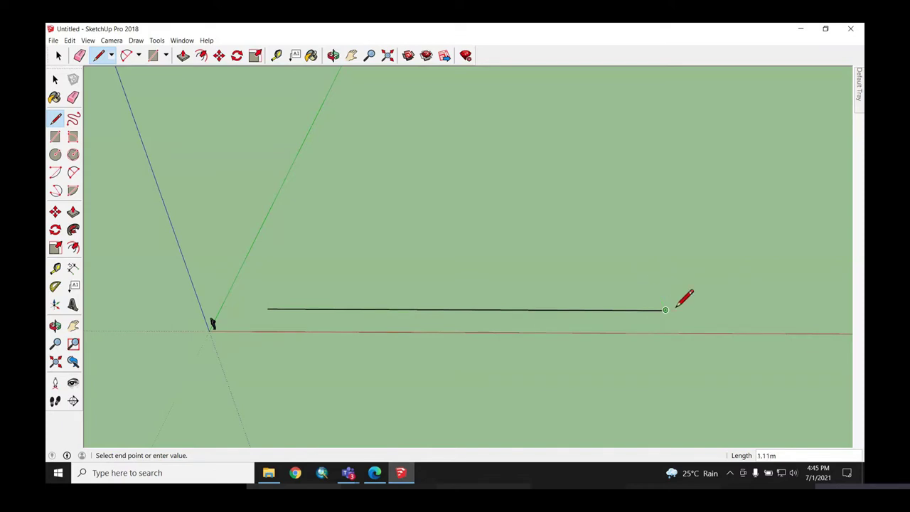
{"action": "scroll", "coordinate": [687, 313], "scroll_direction": "up", "scroll_amount": 3}
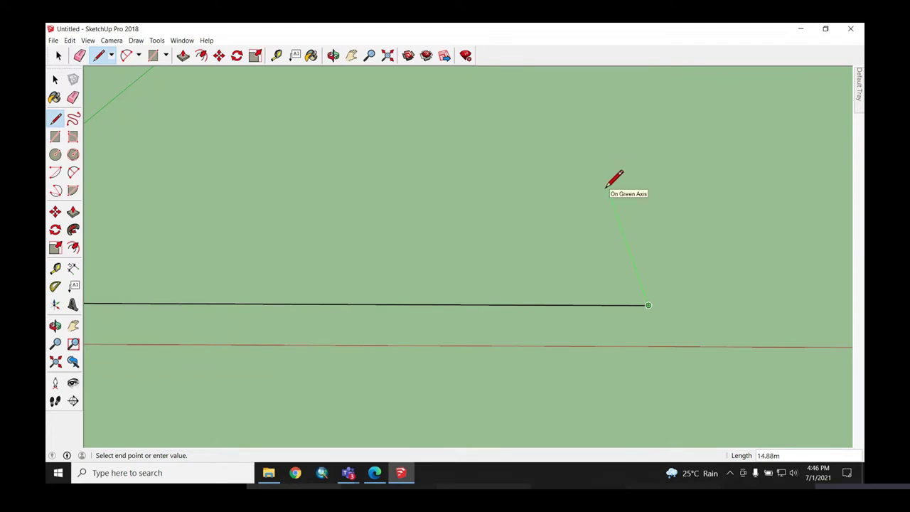
Step: Add a 10 m side along green and a parallel 45.4 m side, closing the outline at the start point
{"action": "key", "text": "shift"}
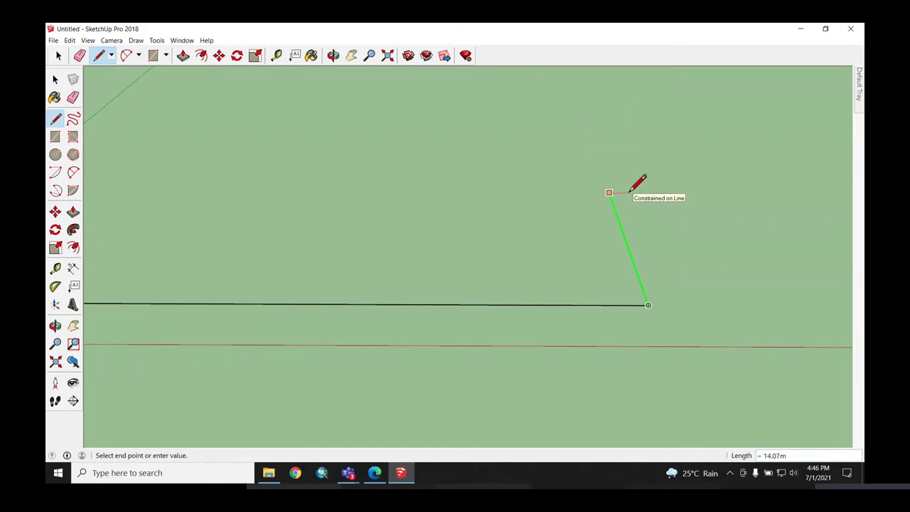
{"action": "type", "text": "10"}
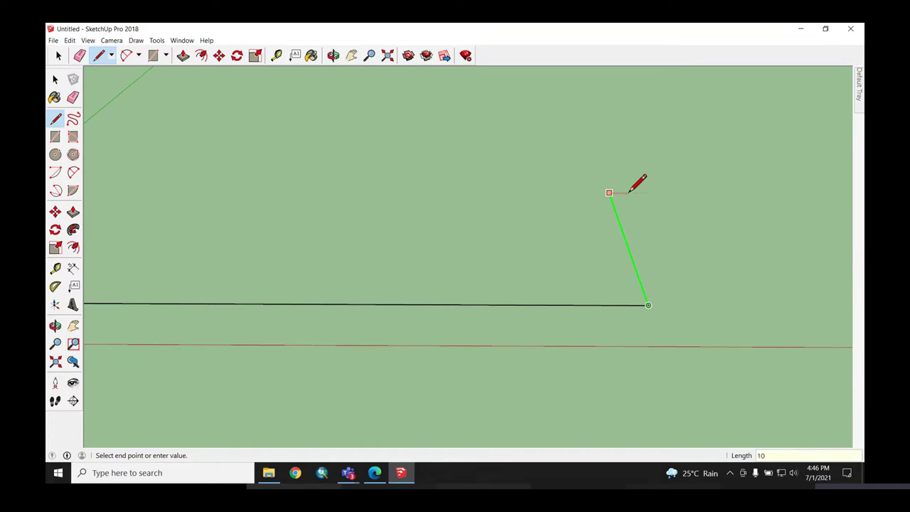
{"action": "key", "text": "Return"}
{"action": "scroll", "coordinate": [644, 207], "scroll_direction": "down", "scroll_amount": 1}
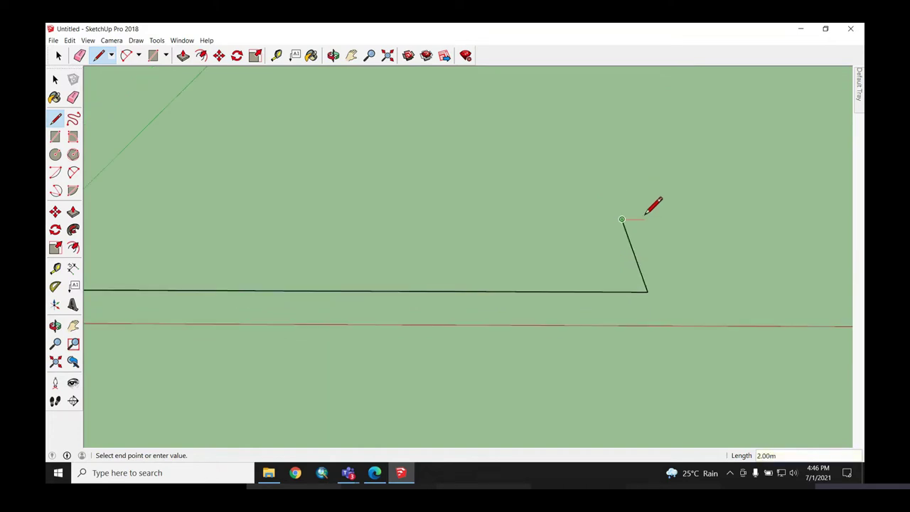
{"action": "scroll", "coordinate": [653, 212], "scroll_direction": "down", "scroll_amount": 1}
{"action": "scroll", "coordinate": [658, 216], "scroll_direction": "down", "scroll_amount": 1}
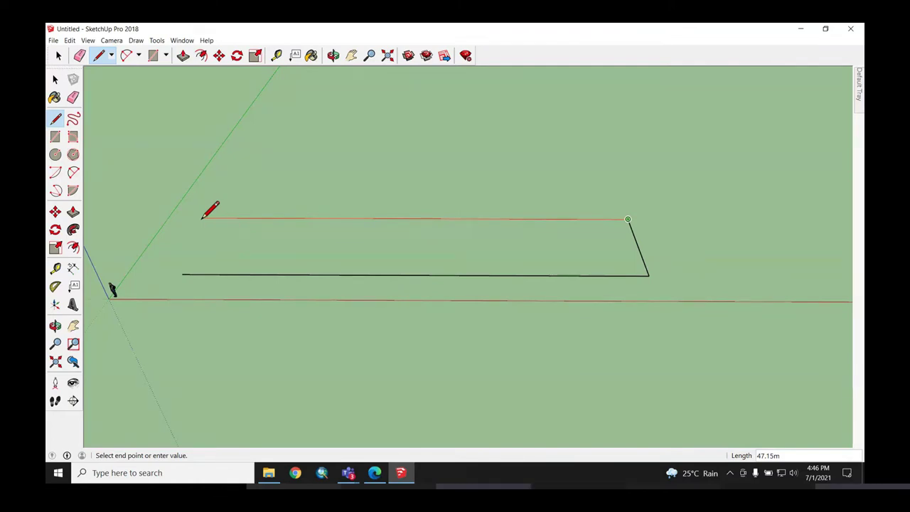
{"action": "type", "text": "45.4"}
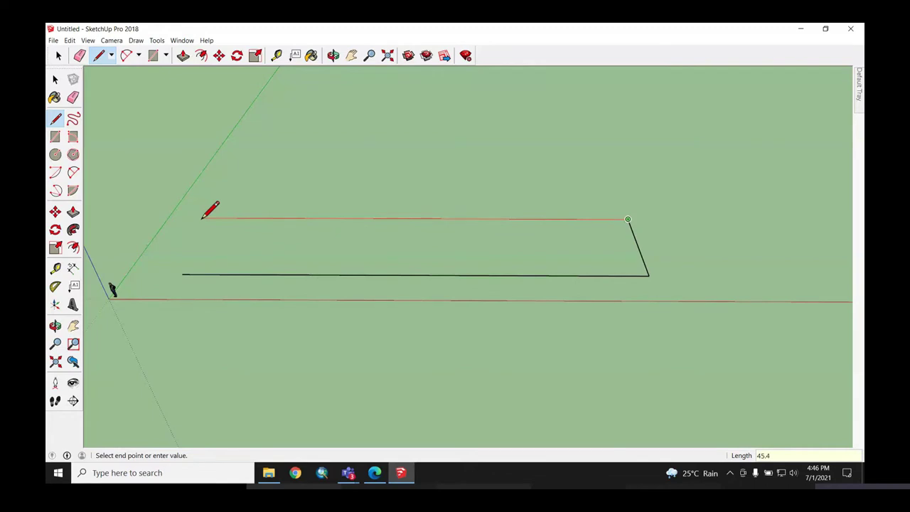
{"action": "key", "text": "Return"}
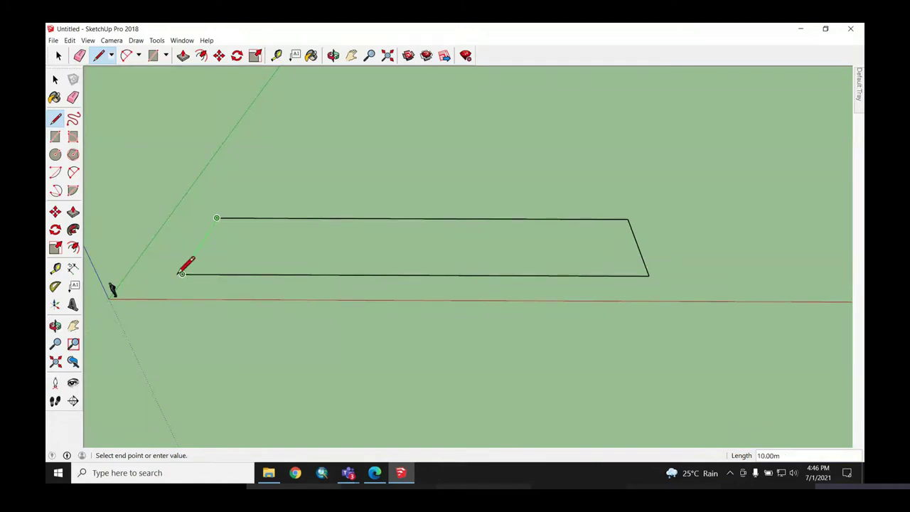
{"action": "left_click", "coordinate": [182, 274]}
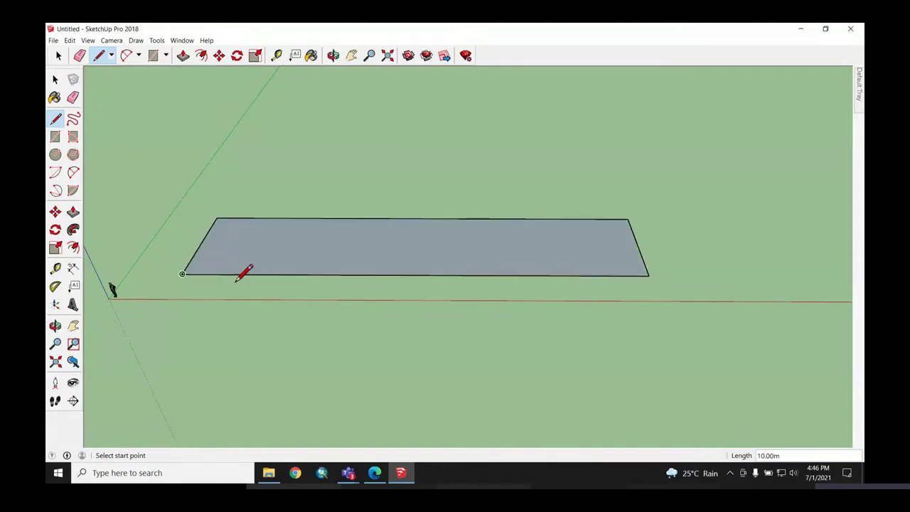
{"action": "key", "text": "space"}
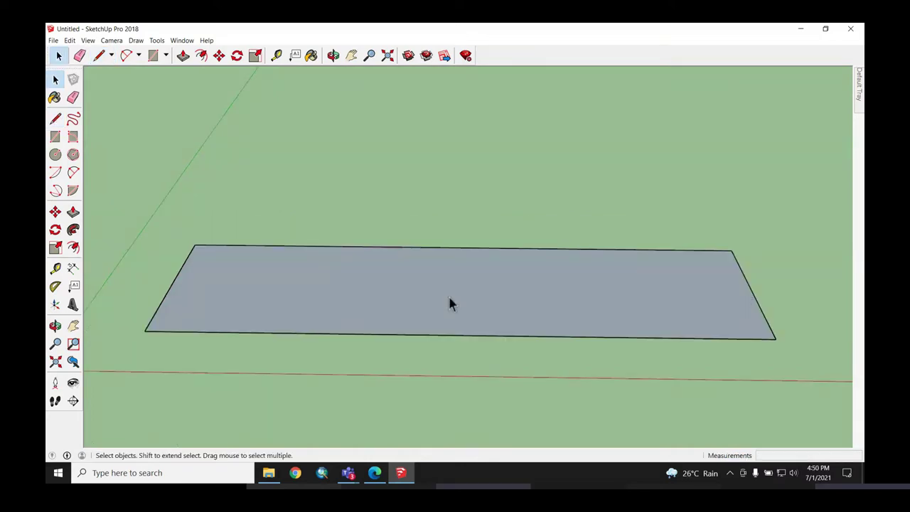
Step: Orbit the slab, choose the Rectangle tool and zoom to frame the area beyond it
{"action": "middle_click_drag", "start_coordinate": [440, 299], "coordinate": [419, 323]}
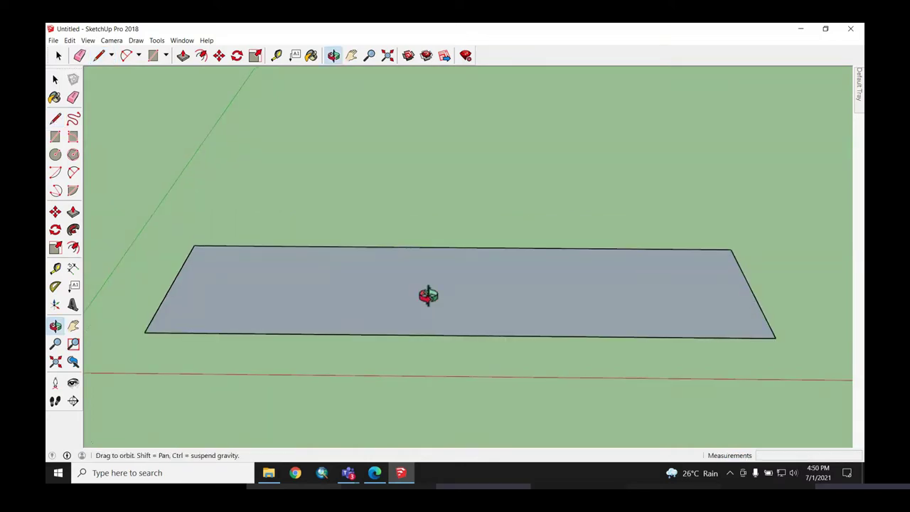
{"action": "middle_click_drag", "start_coordinate": [360, 280], "coordinate": [331, 282]}
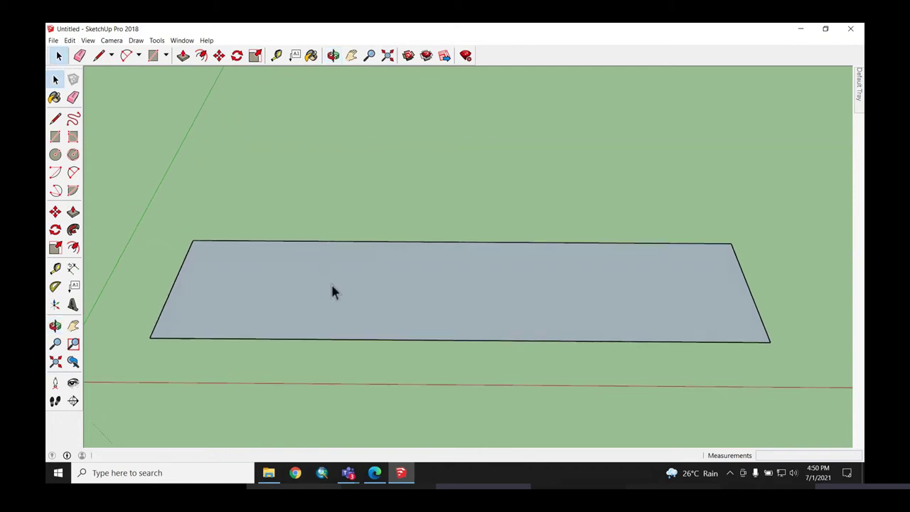
{"action": "left_click", "coordinate": [151, 57]}
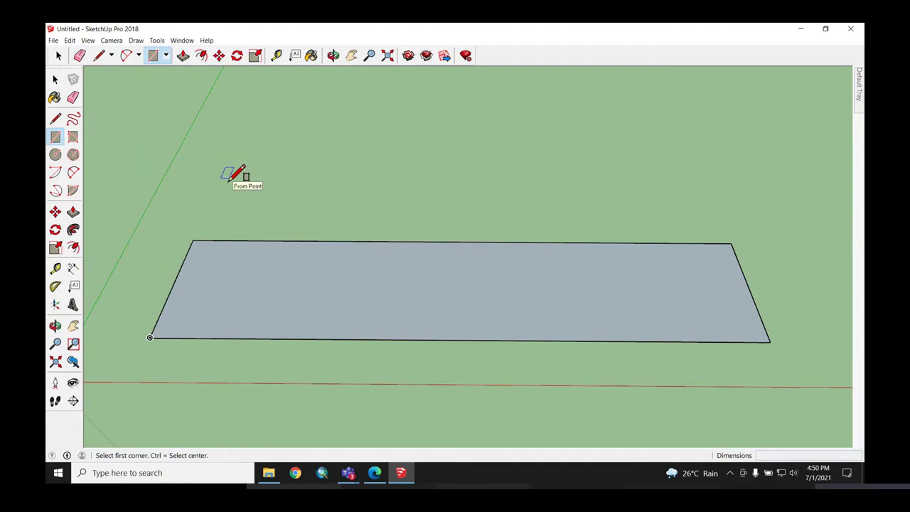
{"action": "scroll", "coordinate": [229, 178], "scroll_direction": "up", "scroll_amount": 2}
{"action": "scroll", "coordinate": [229, 177], "scroll_direction": "up", "scroll_amount": 1}
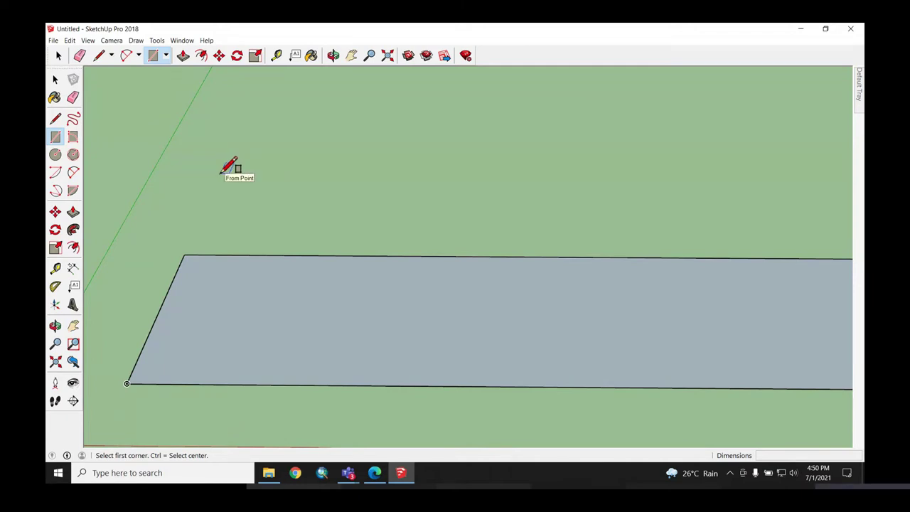
{"action": "scroll", "coordinate": [229, 167], "scroll_direction": "down", "scroll_amount": 2}
{"action": "scroll", "coordinate": [228, 166], "scroll_direction": "down", "scroll_amount": 2}
{"action": "scroll", "coordinate": [234, 167], "scroll_direction": "down", "scroll_amount": 2}
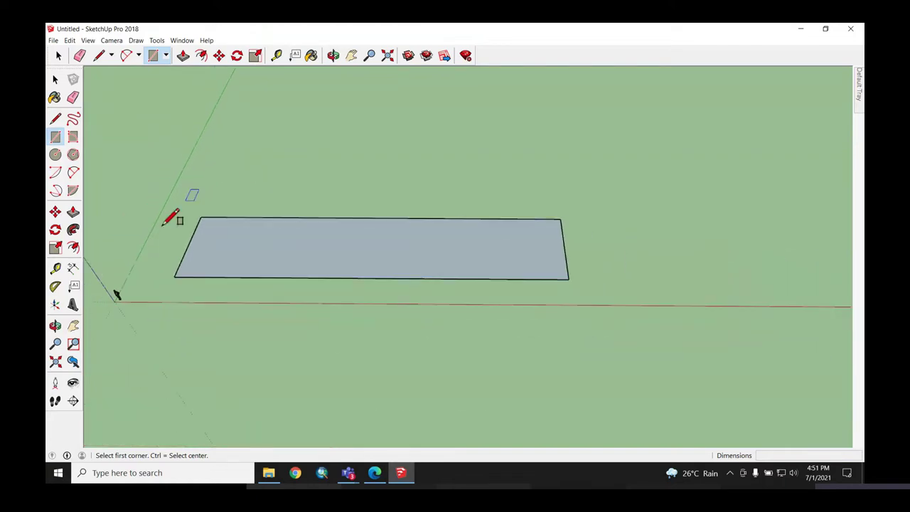
{"action": "scroll", "coordinate": [226, 186], "scroll_direction": "up", "scroll_amount": 1}
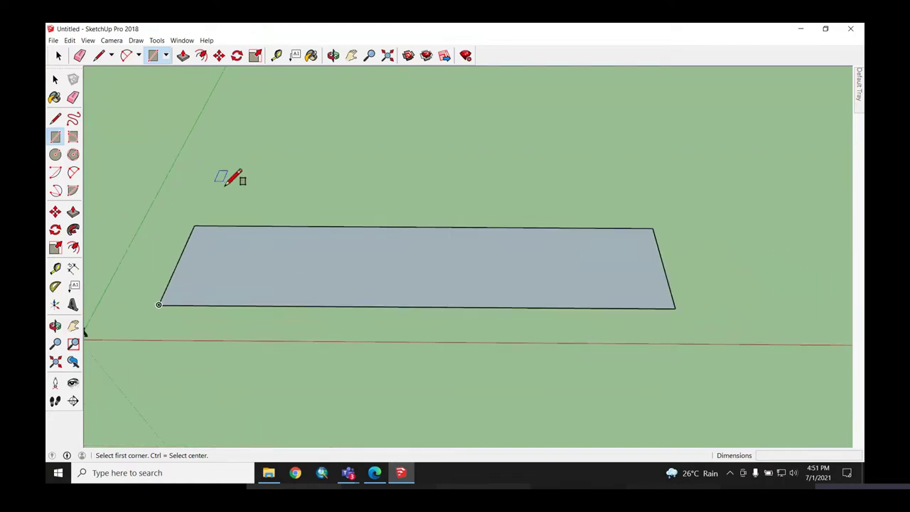
{"action": "scroll", "coordinate": [226, 184], "scroll_direction": "up", "scroll_amount": 1}
{"action": "scroll", "coordinate": [231, 179], "scroll_direction": "up", "scroll_amount": 1}
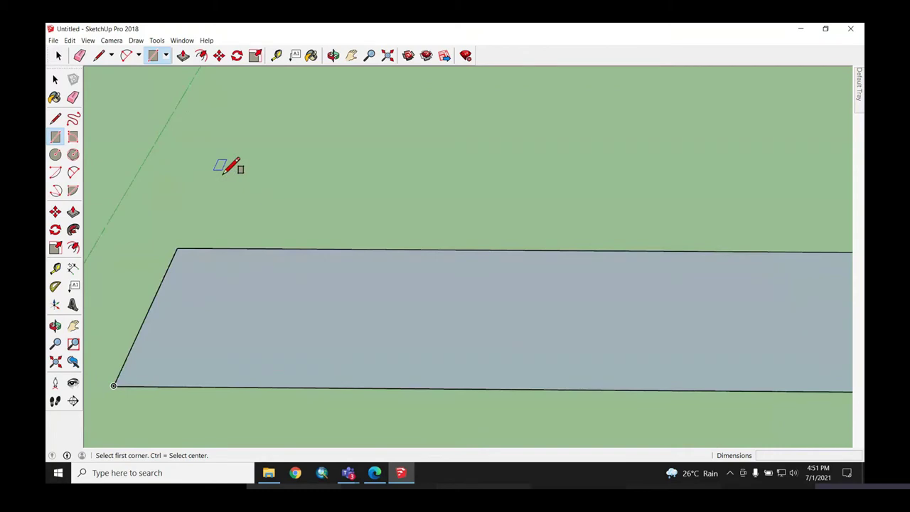
Step: Place the new rectangle's first corner beyond the slab and enter 45.4 as its length
{"action": "left_click", "coordinate": [220, 171]}
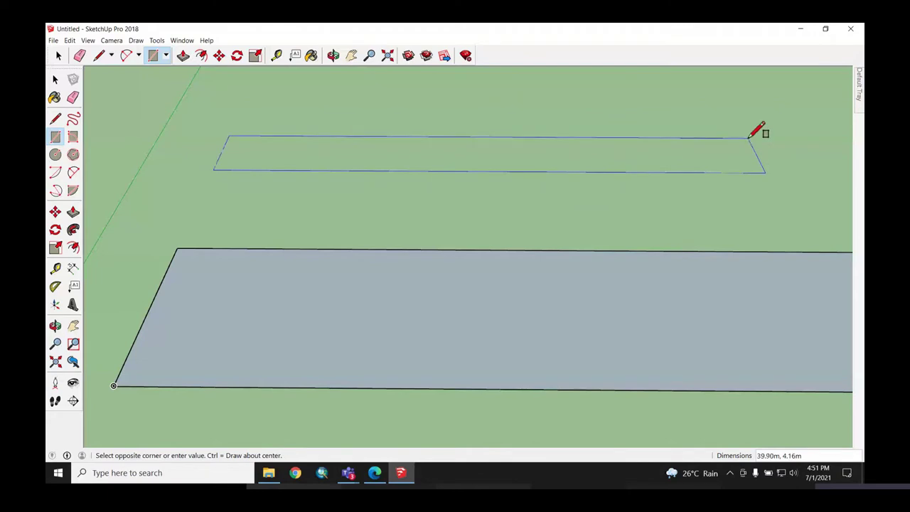
{"action": "scroll", "coordinate": [518, 166], "scroll_direction": "down", "scroll_amount": 2}
{"action": "scroll", "coordinate": [320, 195], "scroll_direction": "down", "scroll_amount": 2}
{"action": "scroll", "coordinate": [320, 199], "scroll_direction": "down", "scroll_amount": 1}
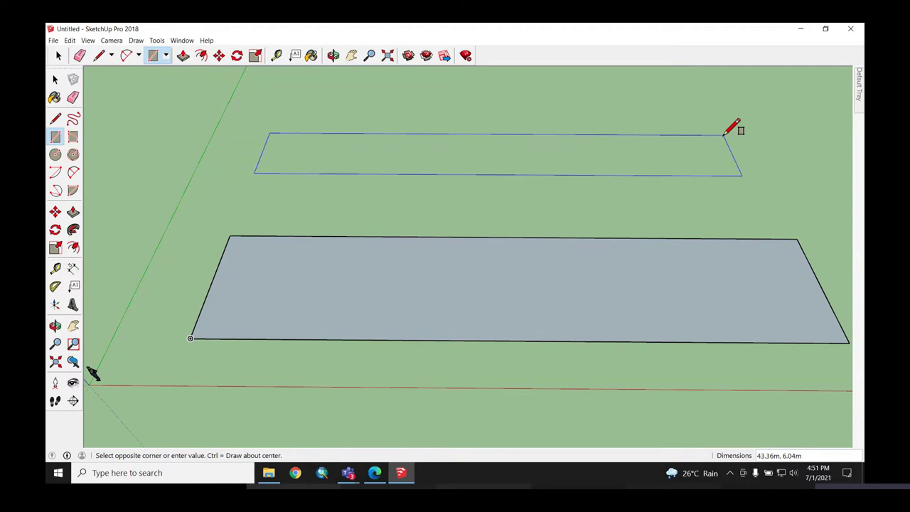
{"action": "type", "text": "45.4,10"}
Step: Confirm the 45.4 by 10 rectangle and orbit to see both rectangles level
{"action": "key", "text": "Return"}
{"action": "middle_click_drag", "start_coordinate": [725, 135], "coordinate": [417, 213]}
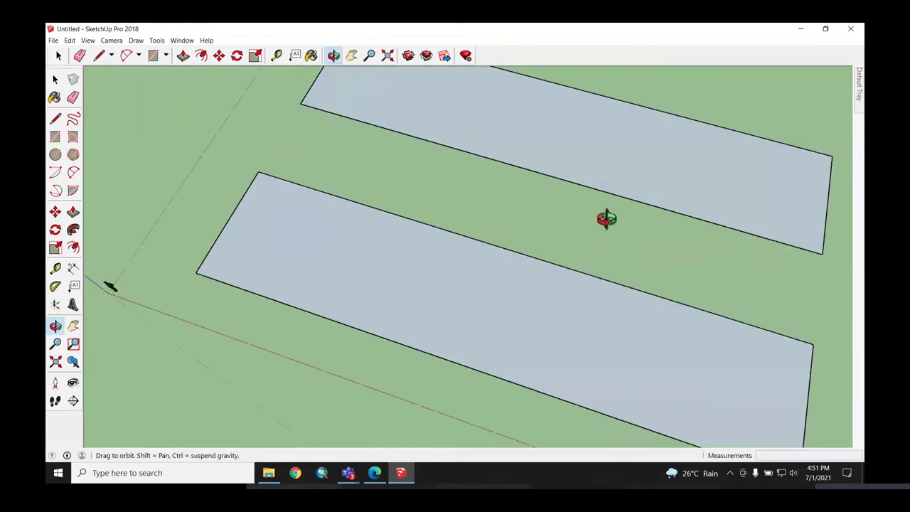
{"action": "middle_click_drag", "start_coordinate": [510, 300], "coordinate": [798, 225]}
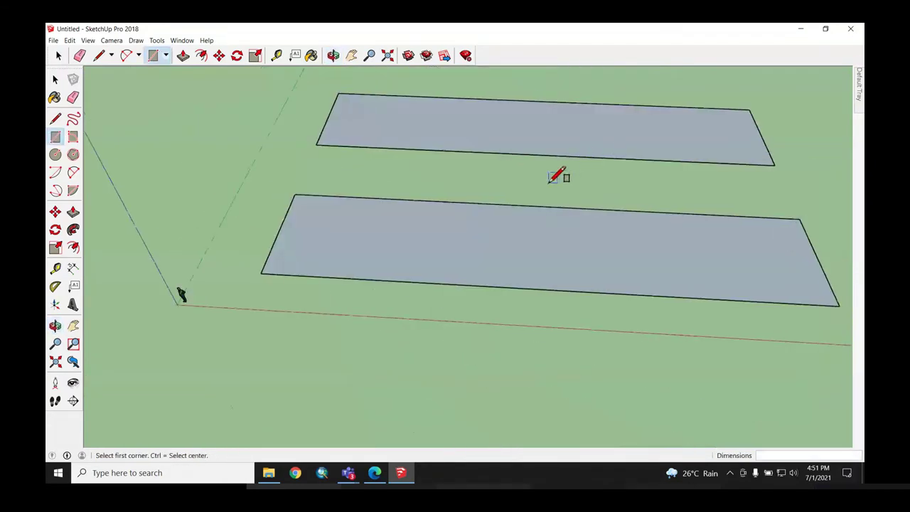
Step: Select the upper rectangle with its edges and delete it, then orbit around the remaining slab
{"action": "key", "text": "space"}
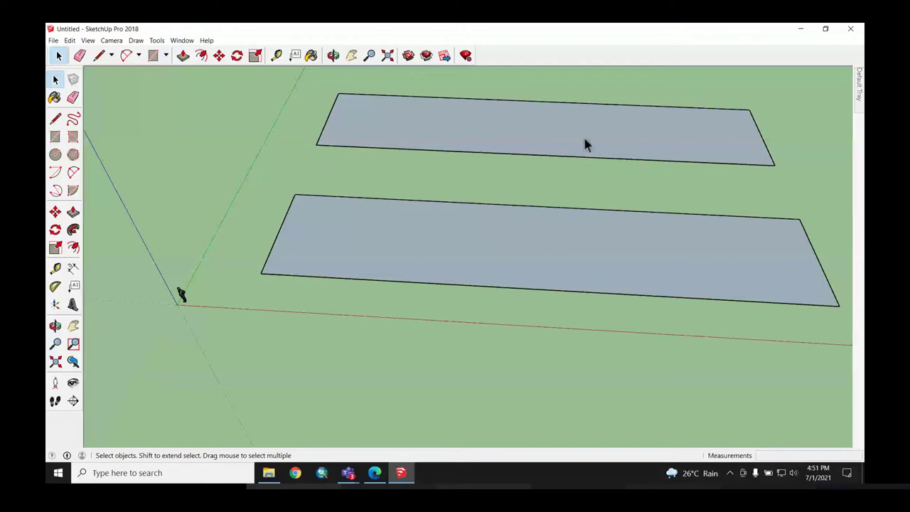
{"action": "double_click", "coordinate": [584, 142]}
{"action": "key", "text": "Delete"}
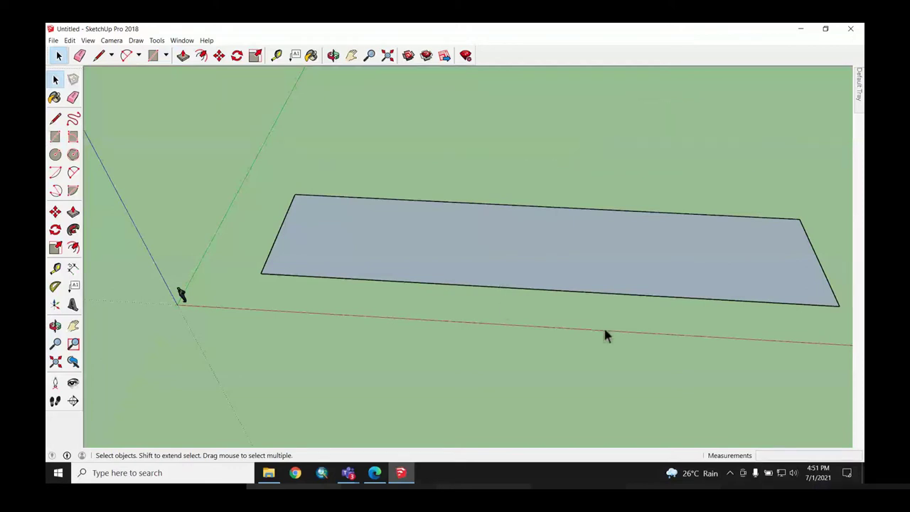
{"action": "middle_click_drag", "start_coordinate": [604, 329], "coordinate": [224, 358]}
{"action": "scroll", "coordinate": [224, 357], "scroll_direction": "down", "scroll_amount": 1}
{"action": "scroll", "coordinate": [664, 329], "scroll_direction": "up", "scroll_amount": 1}
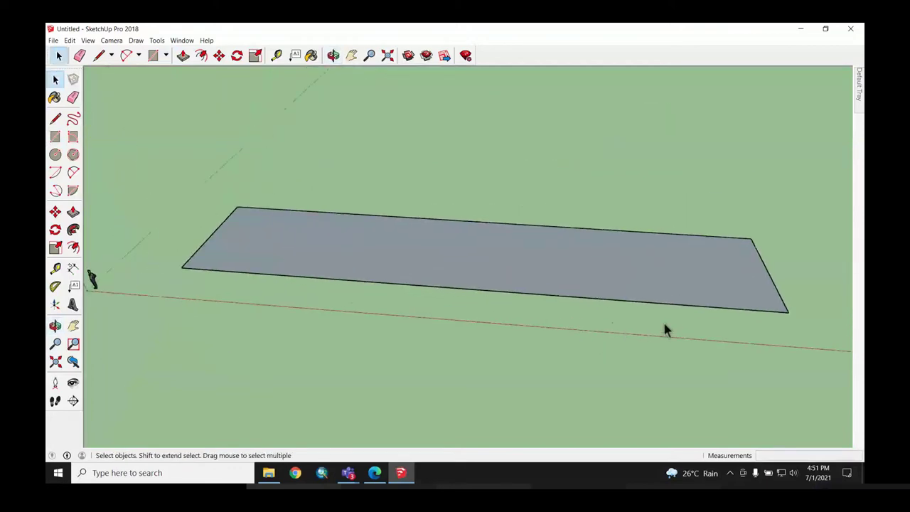
{"action": "middle_click_drag", "start_coordinate": [676, 331], "coordinate": [724, 324]}
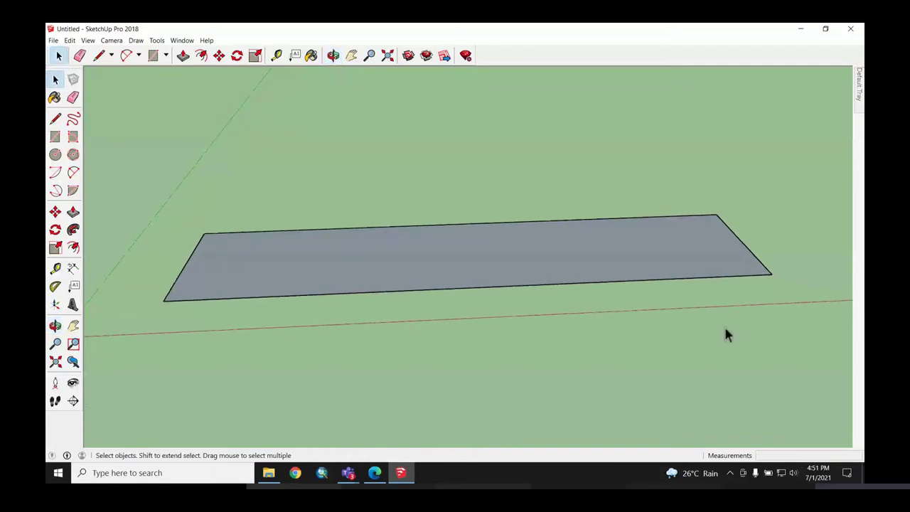
{"action": "middle_click_drag", "start_coordinate": [615, 320], "coordinate": [547, 329]}
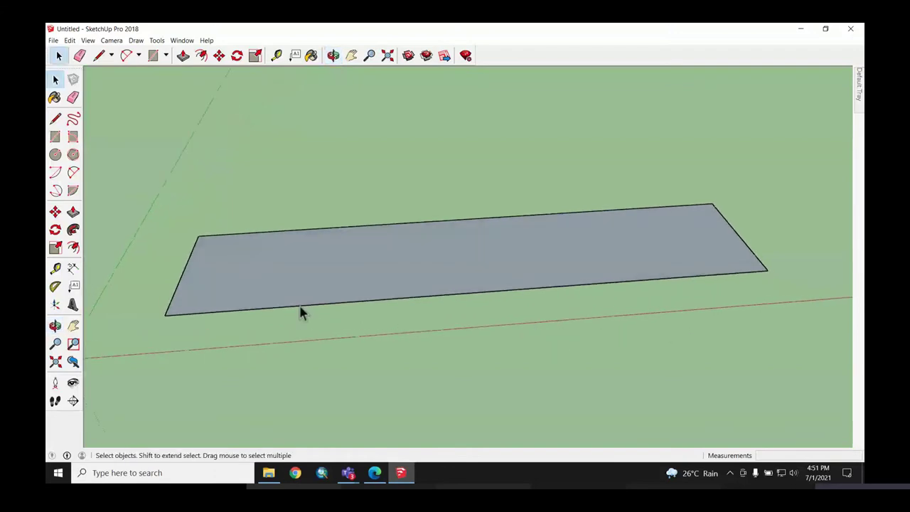
{"action": "left_click", "coordinate": [99, 55]}
{"action": "left_click", "coordinate": [462, 389]}
{"action": "left_click", "coordinate": [514, 349]}
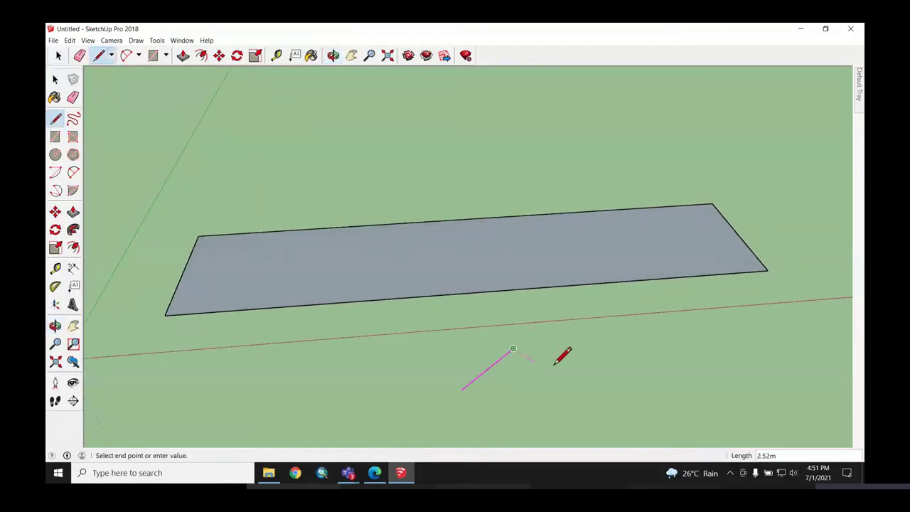
{"action": "left_click", "coordinate": [462, 389]}
{"action": "mouse_move", "coordinate": [542, 395]}
{"action": "middle_mouse_down"}
{"action": "mouse_move", "coordinate": [491, 336]}
{"action": "mouse_move", "coordinate": [524, 346]}
{"action": "mouse_move", "coordinate": [501, 384]}
{"action": "mouse_move", "coordinate": [508, 366]}
{"action": "middle_mouse_up"}
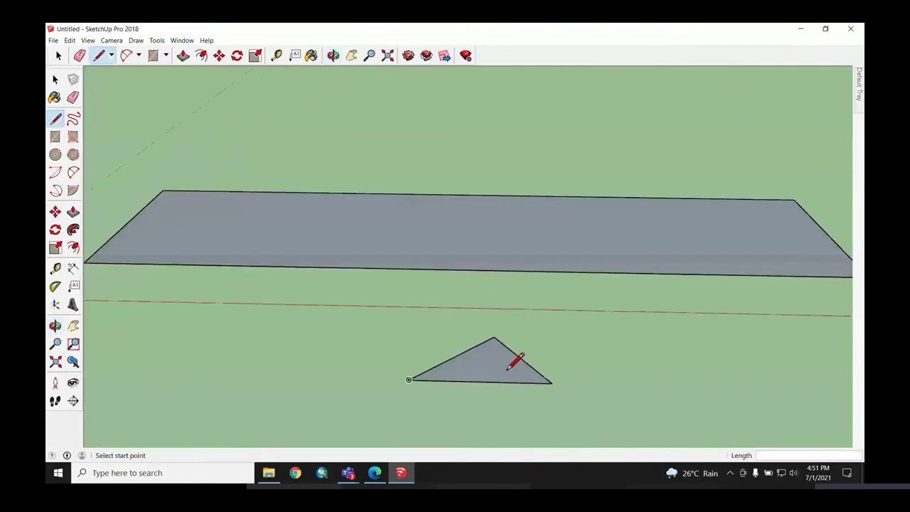
{"action": "left_click", "coordinate": [622, 368]}
{"action": "left_click", "coordinate": [575, 337]}
{"action": "left_click", "coordinate": [736, 313]}
{"action": "left_click", "coordinate": [766, 342]}
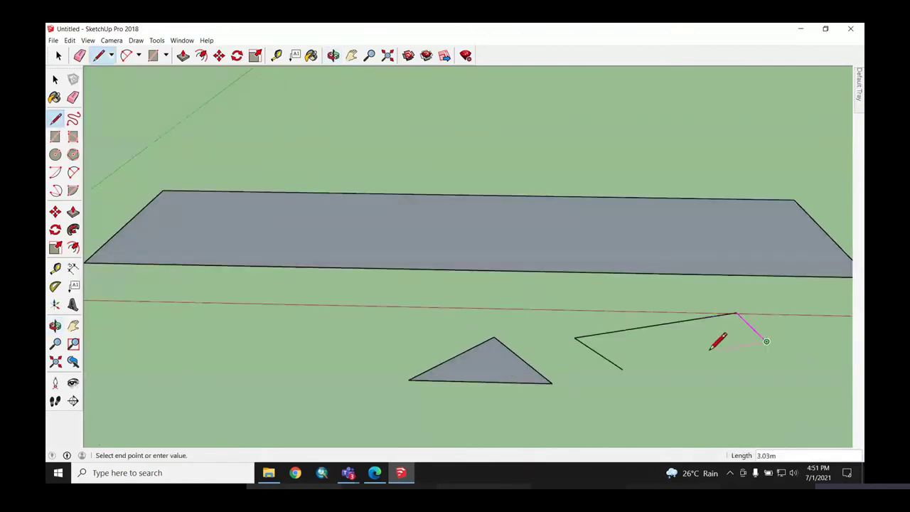
{"action": "left_click", "coordinate": [623, 369]}
{"action": "key", "text": "space"}
{"action": "mouse_move", "coordinate": [671, 366]}
{"action": "middle_mouse_down"}
{"action": "mouse_move", "coordinate": [650, 370]}
{"action": "mouse_move", "coordinate": [676, 368]}
{"action": "mouse_move", "coordinate": [789, 409]}
{"action": "middle_mouse_up"}
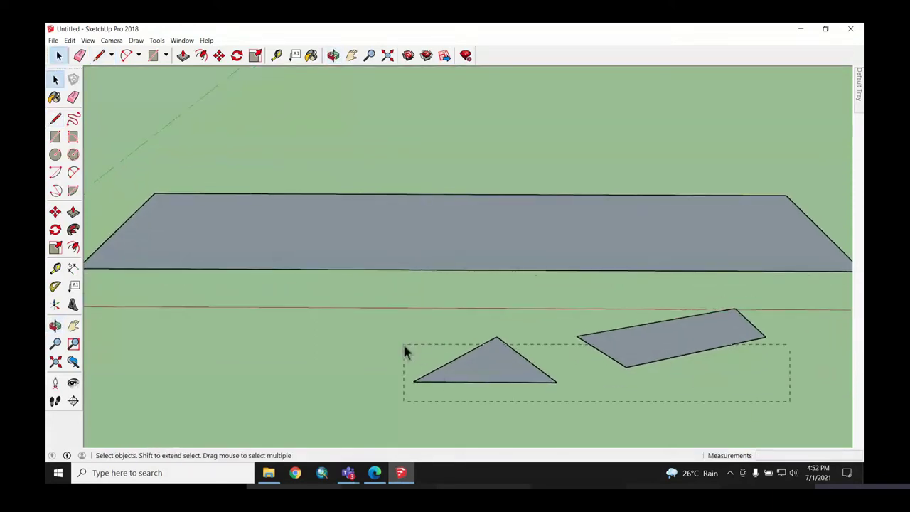
{"action": "left_click_drag", "start_coordinate": [439, 348], "coordinate": [402, 387]}
{"action": "left_click", "coordinate": [498, 398]}
{"action": "left_click_drag", "start_coordinate": [684, 402], "coordinate": [403, 315]}
{"action": "key", "text": "Delete"}
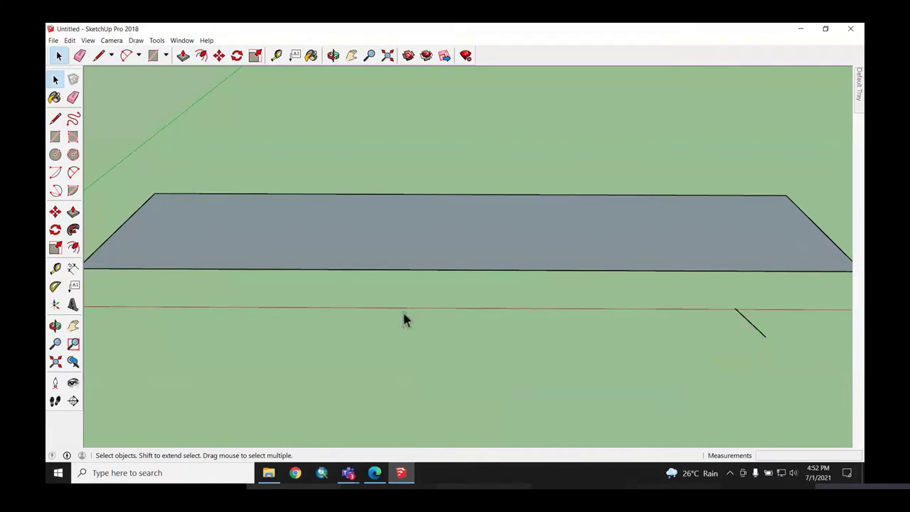
{"action": "left_click_drag", "start_coordinate": [784, 371], "coordinate": [737, 309]}
{"action": "key", "text": "Delete"}
{"action": "scroll", "coordinate": [569, 327], "scroll_direction": "down", "scroll_amount": 2}
{"action": "mouse_move", "coordinate": [585, 339]}
{"action": "middle_mouse_down"}
{"action": "mouse_move", "coordinate": [474, 325]}
{"action": "mouse_move", "coordinate": [472, 367]}
{"action": "mouse_move", "coordinate": [481, 378]}
{"action": "middle_mouse_up"}
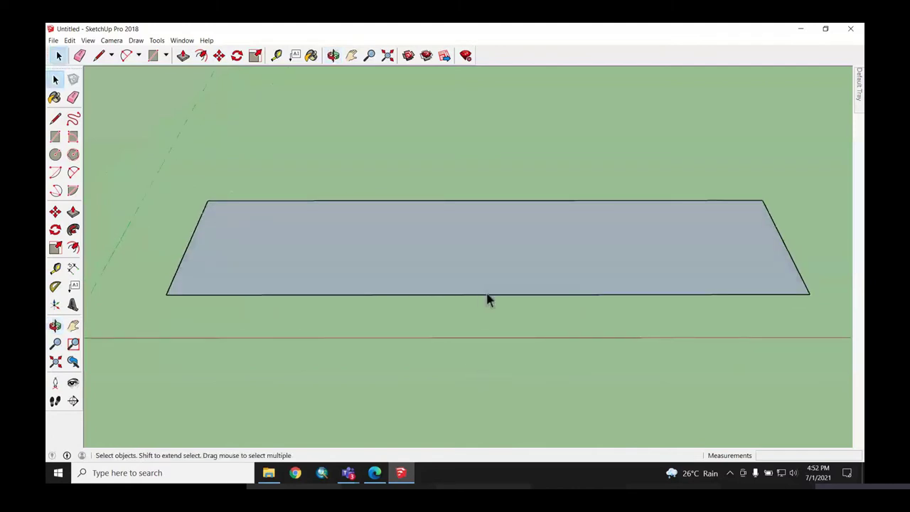
Step: Select the rectangle's bottom, right, top and left edges singly and in pairs, then clear the selection
{"action": "left_click", "coordinate": [57, 53]}
{"action": "left_click", "coordinate": [475, 295]}
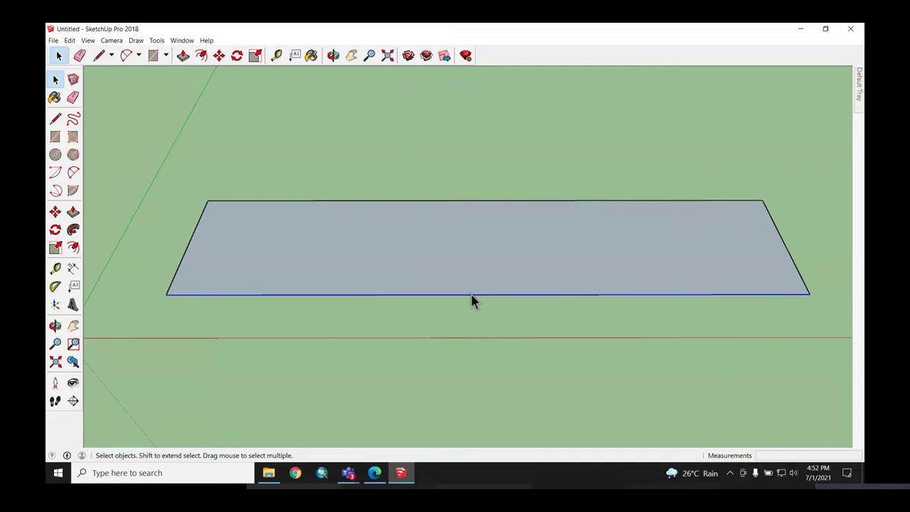
{"action": "left_click", "coordinate": [787, 256]}
{"action": "left_click", "coordinate": [585, 205]}
{"action": "left_click", "coordinate": [184, 256]}
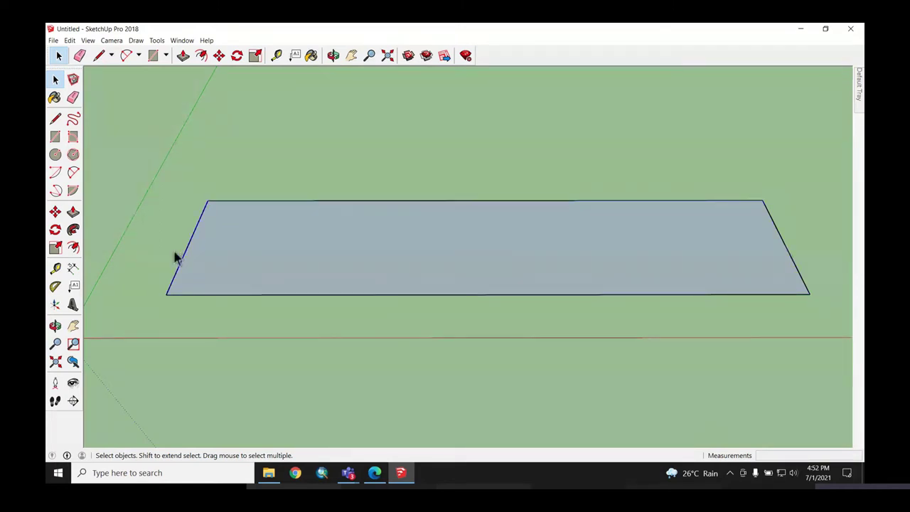
{"action": "left_click", "coordinate": [263, 294], "text": "shift"}
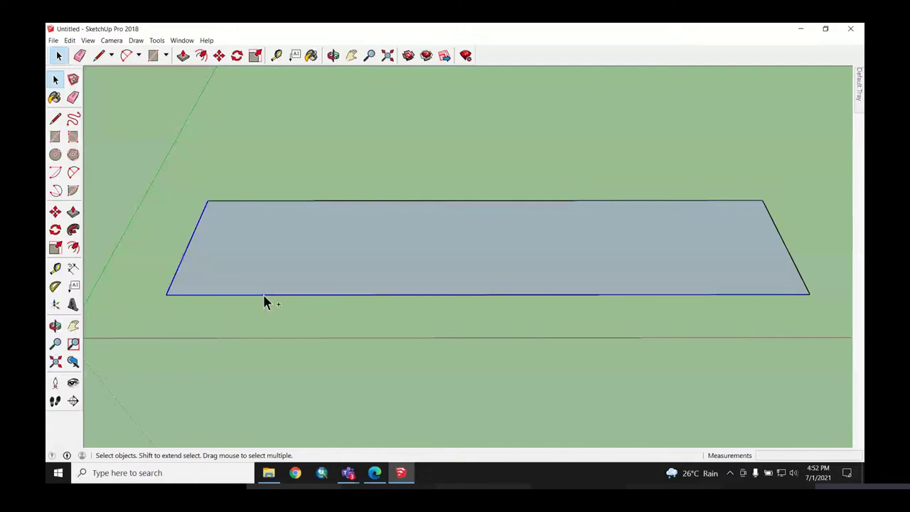
{"action": "left_click", "coordinate": [319, 202], "text": "shift"}
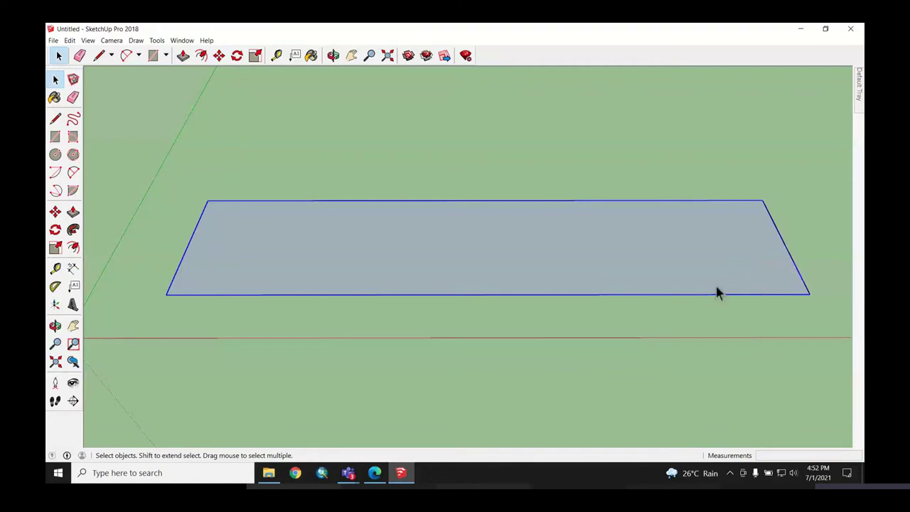
{"action": "left_click", "coordinate": [545, 312]}
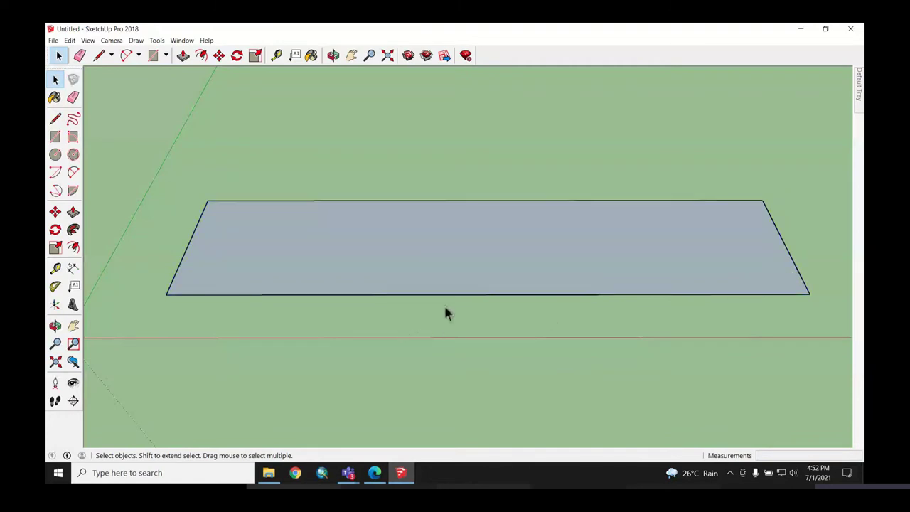
Step: Select the face alone, then the face with its edges by double-click, and choose Push/Pull
{"action": "left_click", "coordinate": [469, 266]}
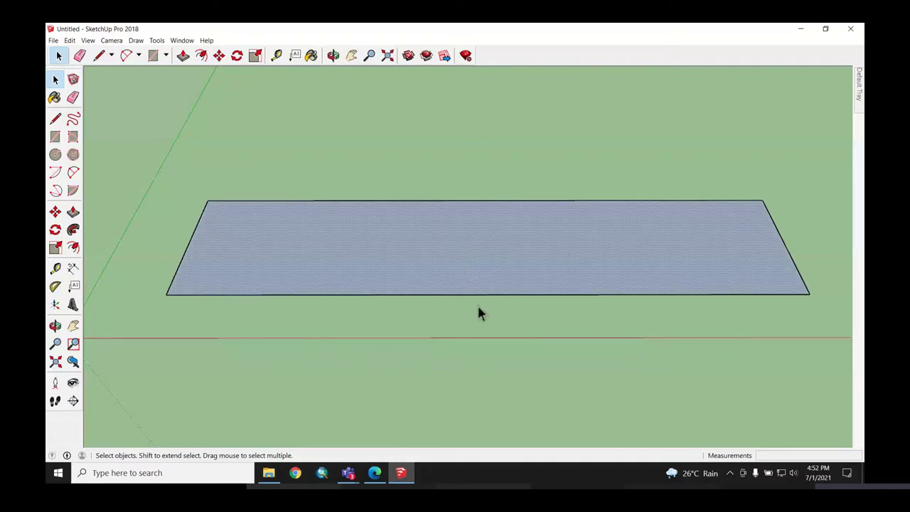
{"action": "left_click", "coordinate": [479, 317]}
{"action": "left_click", "coordinate": [470, 267]}
{"action": "left_click", "coordinate": [518, 338]}
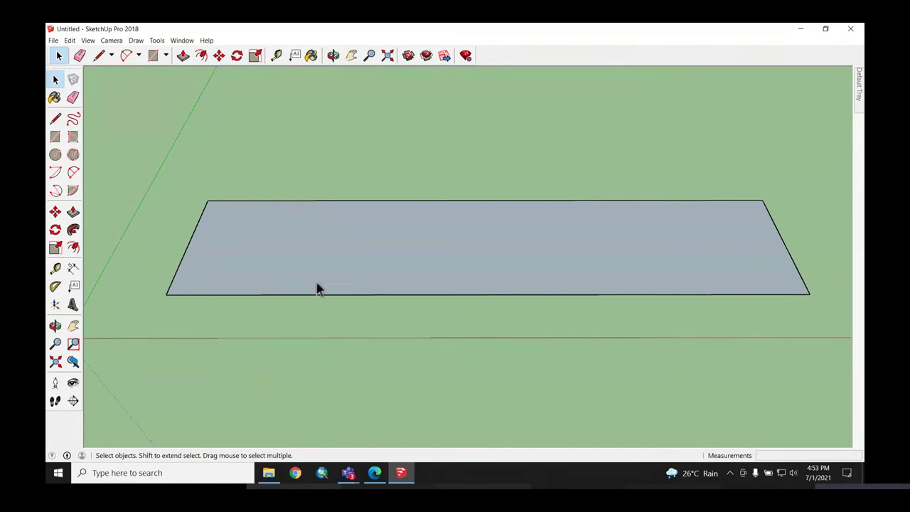
{"action": "double_click", "coordinate": [451, 243]}
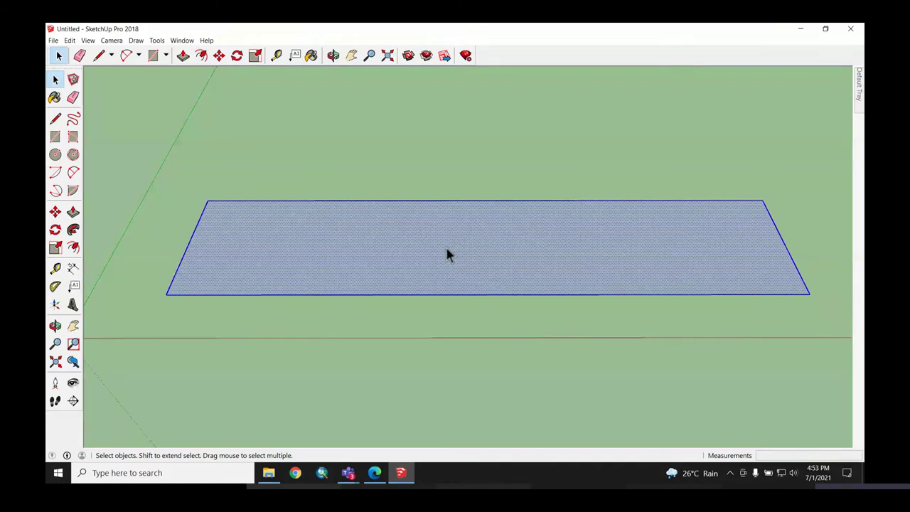
{"action": "left_click", "coordinate": [467, 312]}
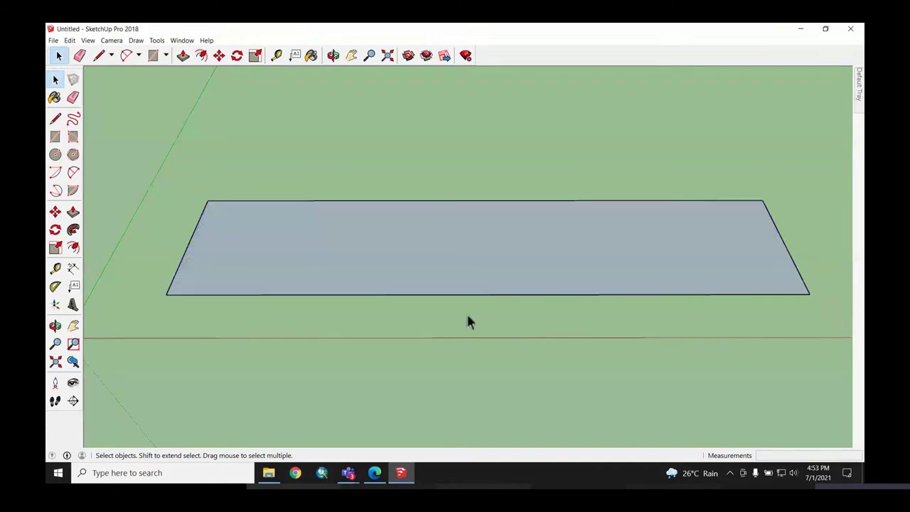
{"action": "double_click", "coordinate": [465, 248]}
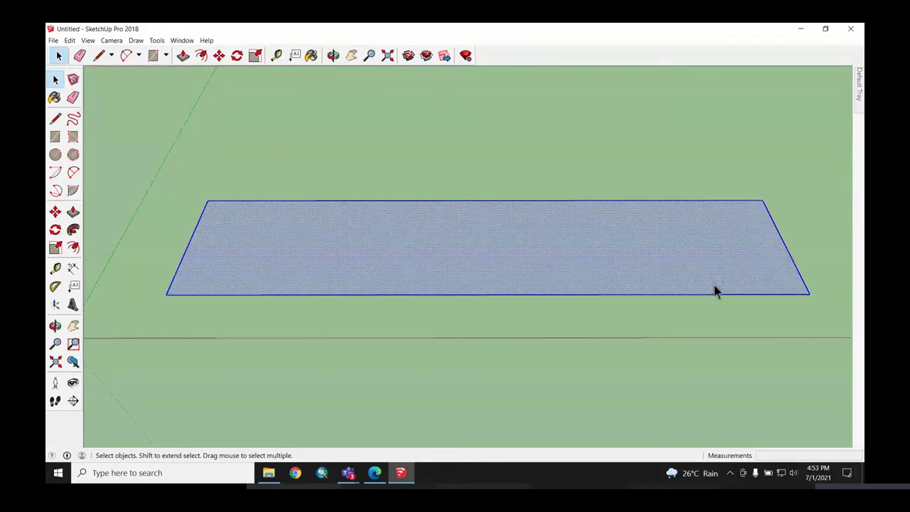
{"action": "left_click", "coordinate": [517, 184]}
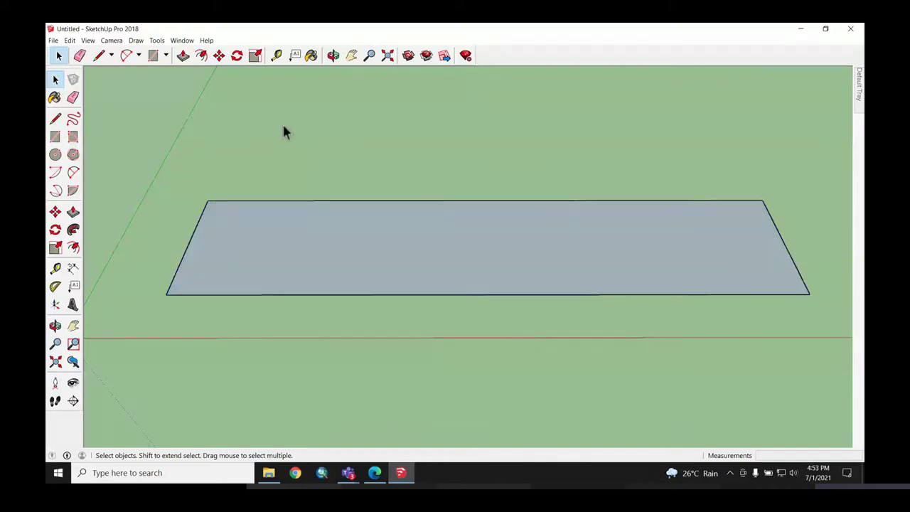
{"action": "left_click", "coordinate": [182, 56]}
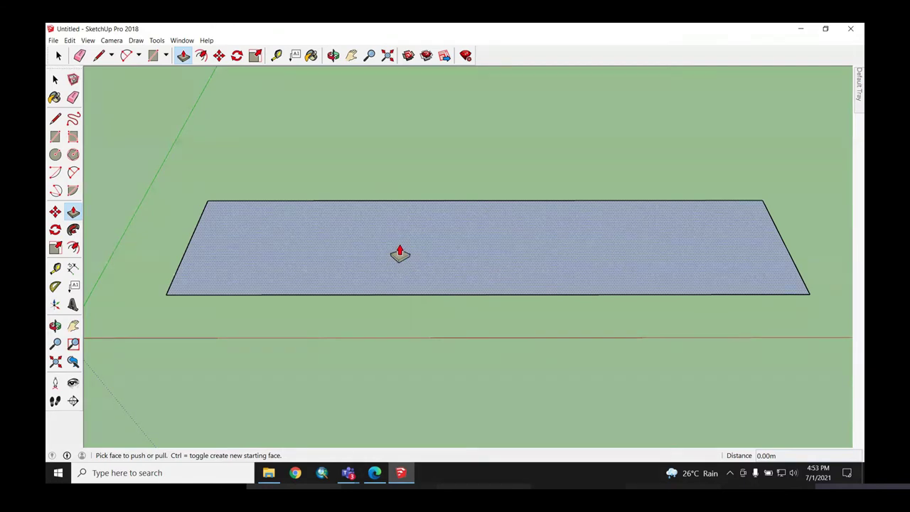
Step: Push/pull the floor rectangle up 1 m into a solid slab
{"action": "left_click", "coordinate": [447, 264]}
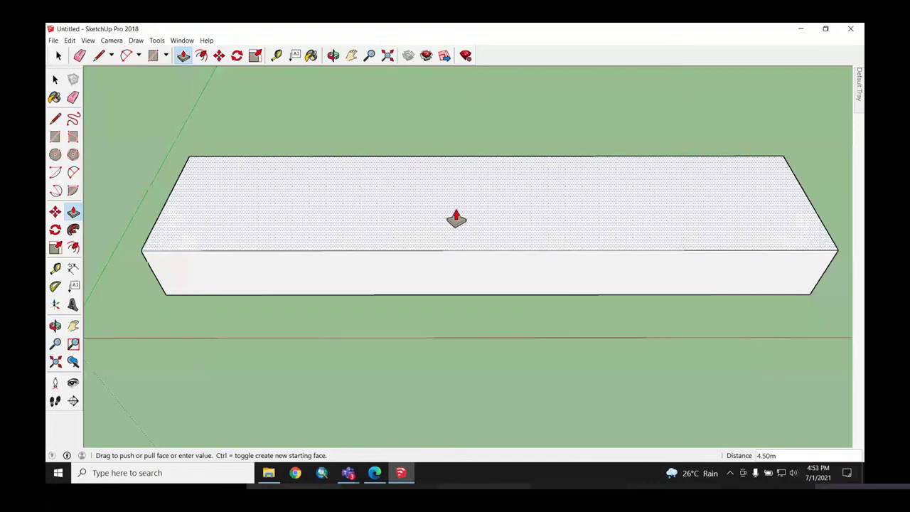
{"action": "middle_click_drag", "start_coordinate": [456, 219], "coordinate": [453, 134]}
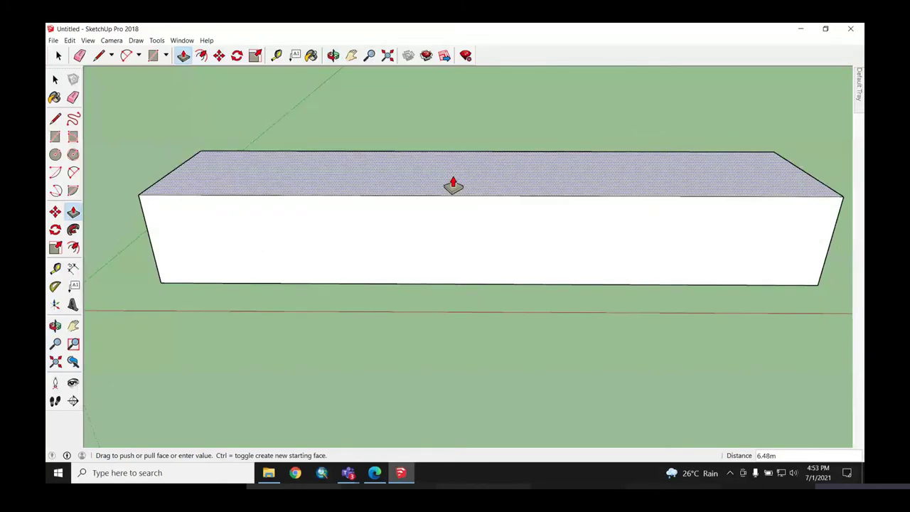
{"action": "type", "text": "1"}
{"action": "key", "text": "Return"}
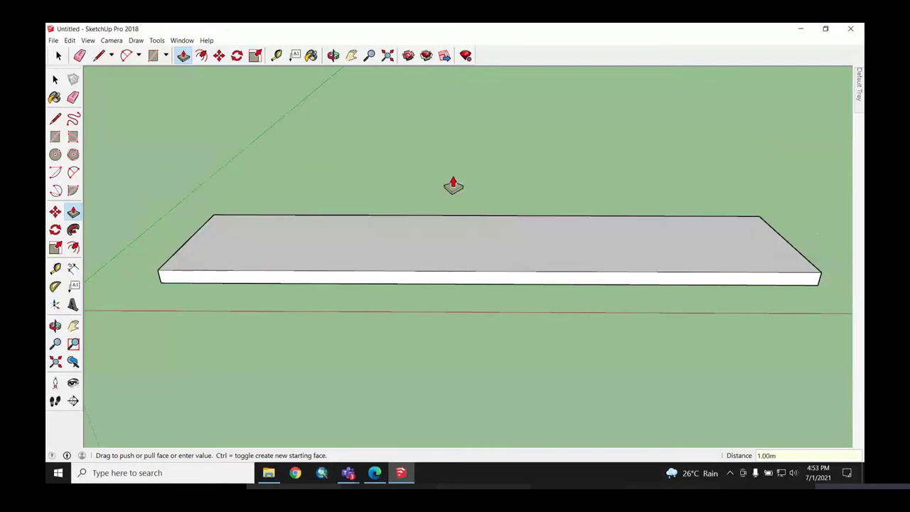
{"action": "mouse_move", "coordinate": [657, 319]}
{"action": "middle_mouse_down"}
{"action": "mouse_move", "coordinate": [715, 288]}
{"action": "mouse_move", "coordinate": [687, 315]}
{"action": "mouse_move", "coordinate": [439, 240]}
{"action": "middle_mouse_up"}
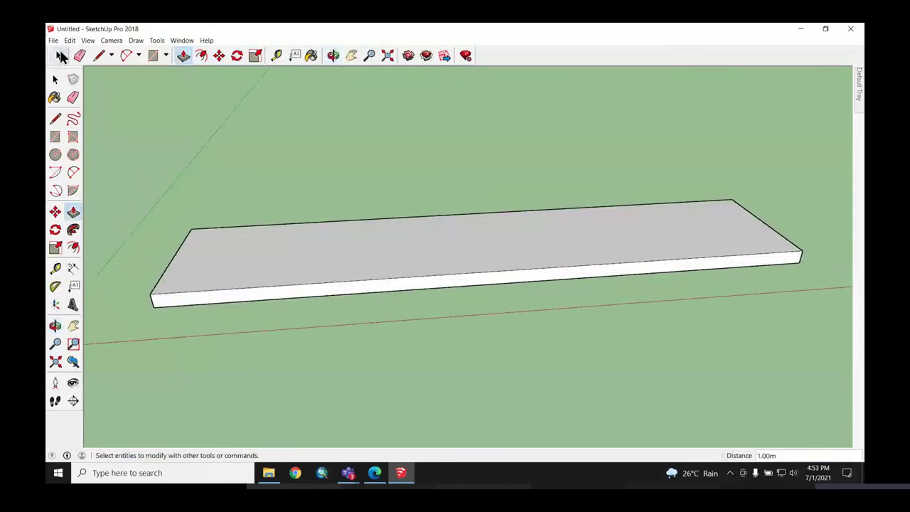
{"action": "left_click", "coordinate": [61, 57]}
{"action": "mouse_move", "coordinate": [514, 263]}
{"action": "middle_mouse_down"}
{"action": "mouse_move", "coordinate": [502, 312]}
{"action": "mouse_move", "coordinate": [487, 326]}
{"action": "middle_mouse_up"}
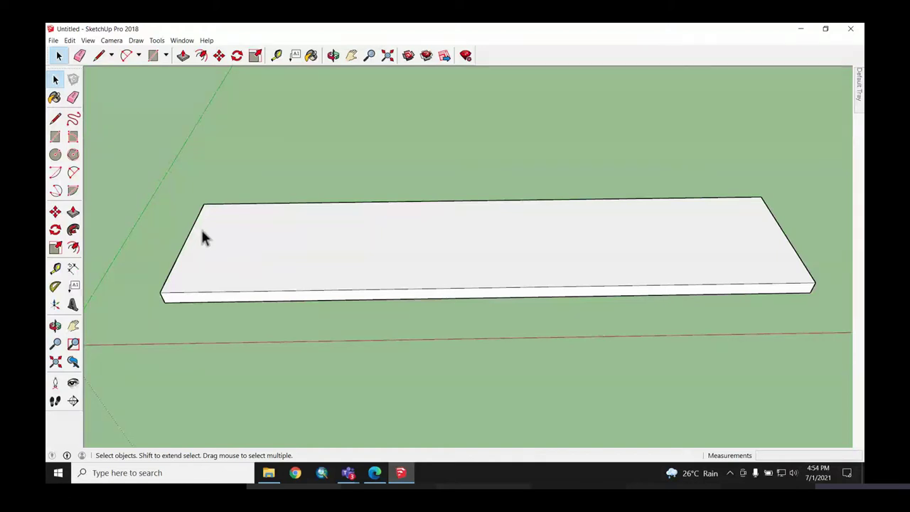
{"action": "left_click", "coordinate": [455, 236]}
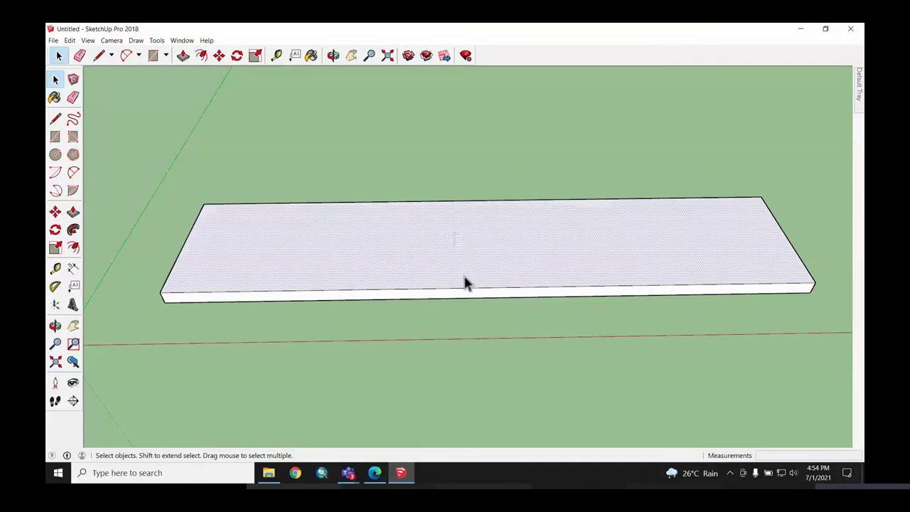
{"action": "left_click", "coordinate": [492, 310]}
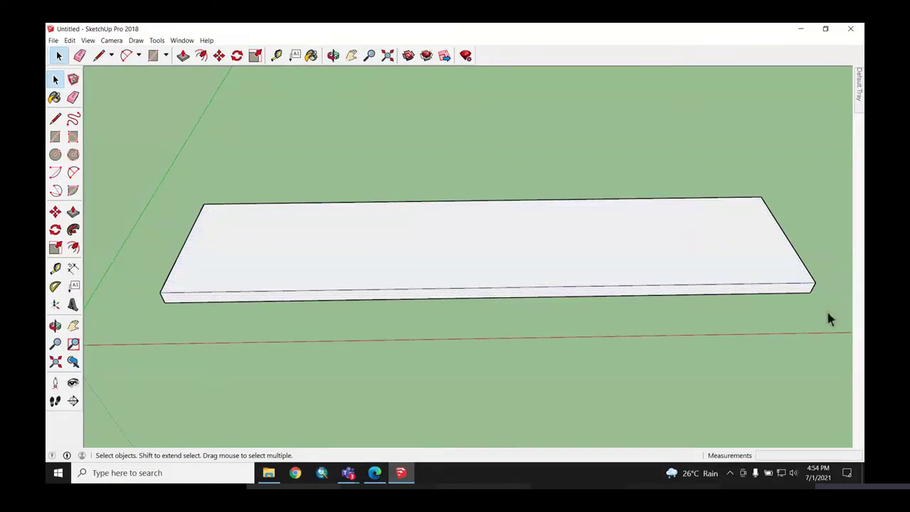
{"action": "mouse_move", "coordinate": [826, 308]}
{"action": "middle_mouse_down"}
{"action": "mouse_move", "coordinate": [592, 296]}
{"action": "mouse_move", "coordinate": [460, 156]}
{"action": "middle_mouse_up"}
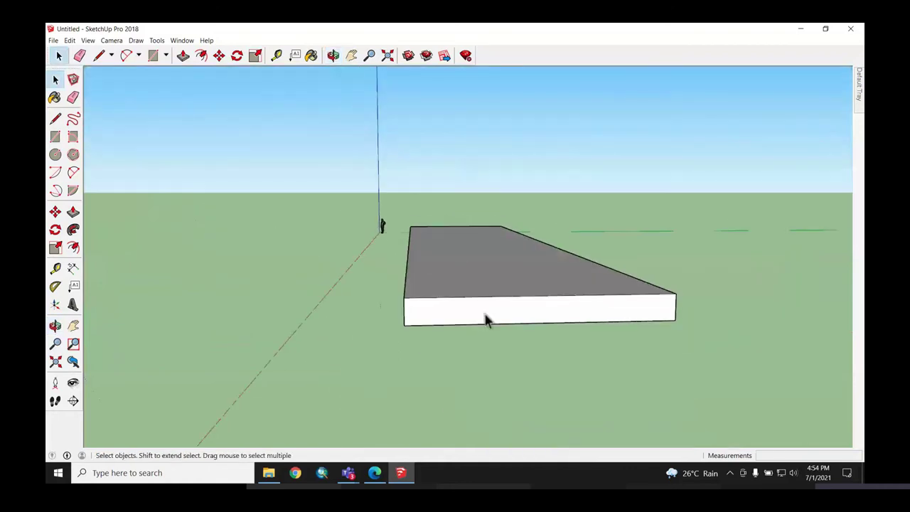
{"action": "mouse_move", "coordinate": [551, 319]}
{"action": "middle_mouse_down"}
{"action": "mouse_move", "coordinate": [572, 313]}
{"action": "mouse_move", "coordinate": [736, 375]}
{"action": "middle_mouse_up"}
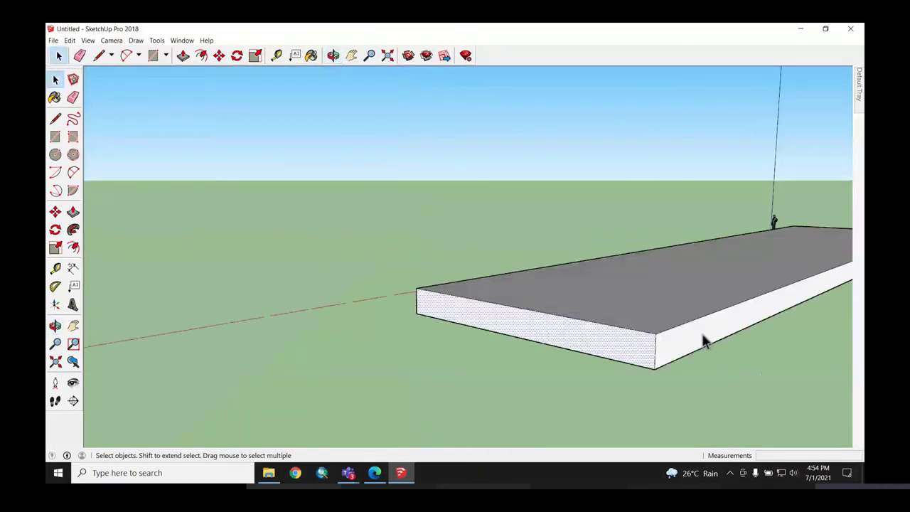
{"action": "mouse_move", "coordinate": [247, 406]}
{"action": "middle_mouse_down"}
{"action": "mouse_move", "coordinate": [450, 306]}
{"action": "mouse_move", "coordinate": [831, 358]}
{"action": "middle_mouse_up"}
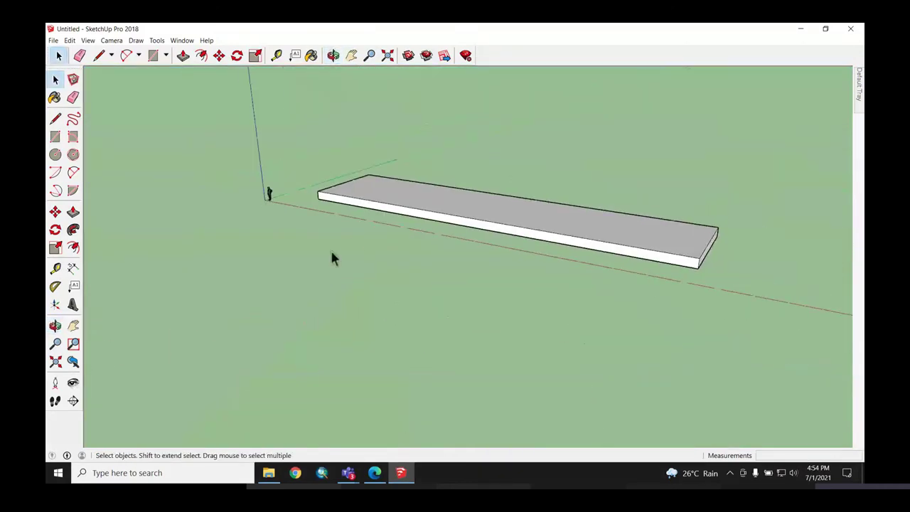
{"action": "mouse_move", "coordinate": [333, 258]}
{"action": "middle_mouse_down"}
{"action": "mouse_move", "coordinate": [578, 308]}
{"action": "mouse_move", "coordinate": [504, 258]}
{"action": "mouse_move", "coordinate": [536, 168]}
{"action": "middle_mouse_up"}
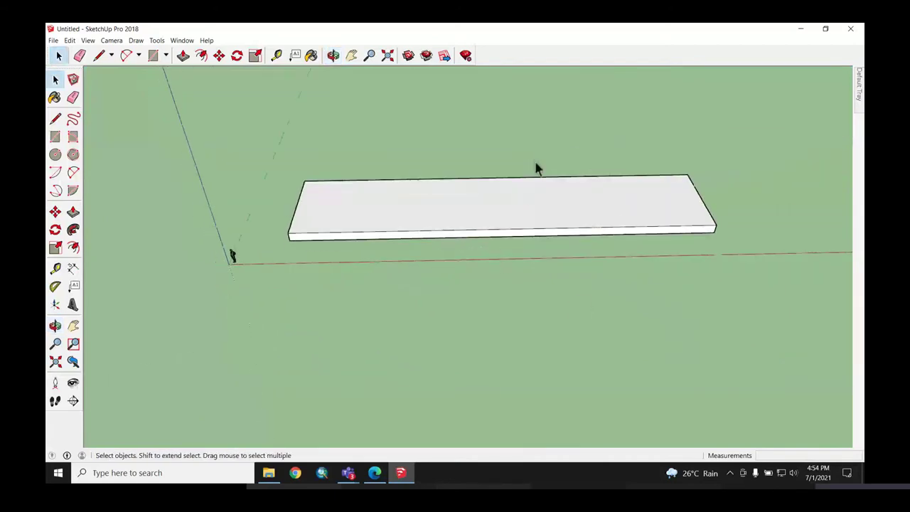
{"action": "left_click", "coordinate": [509, 214]}
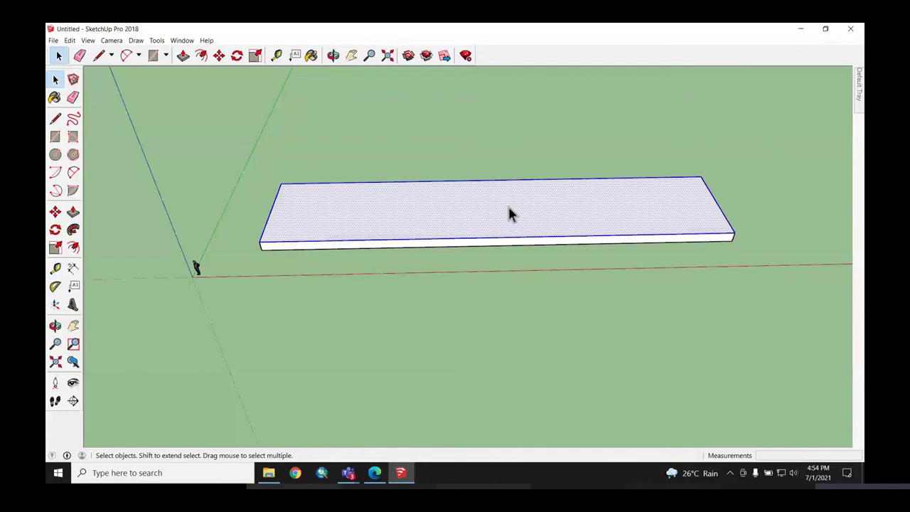
{"action": "middle_click_drag", "start_coordinate": [518, 241], "coordinate": [518, 128]}
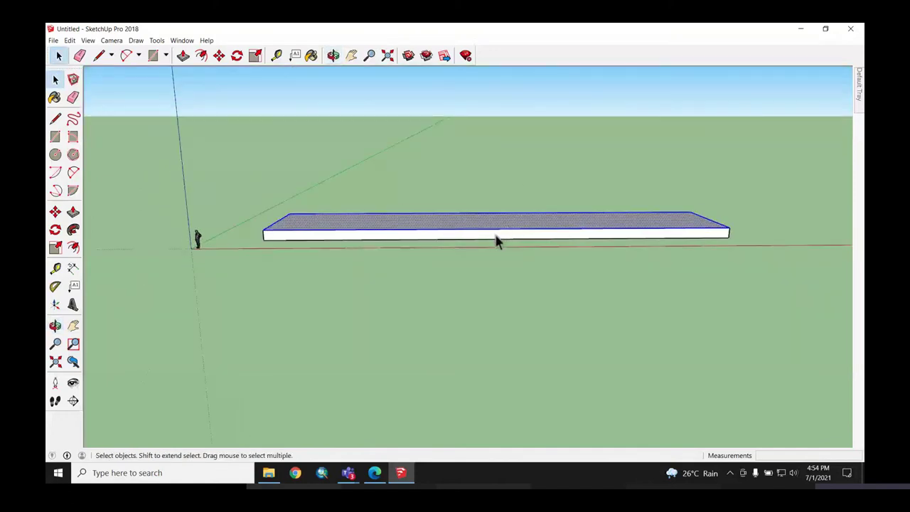
{"action": "left_click", "coordinate": [497, 236]}
{"action": "middle_click_drag", "start_coordinate": [497, 238], "coordinate": [666, 236]}
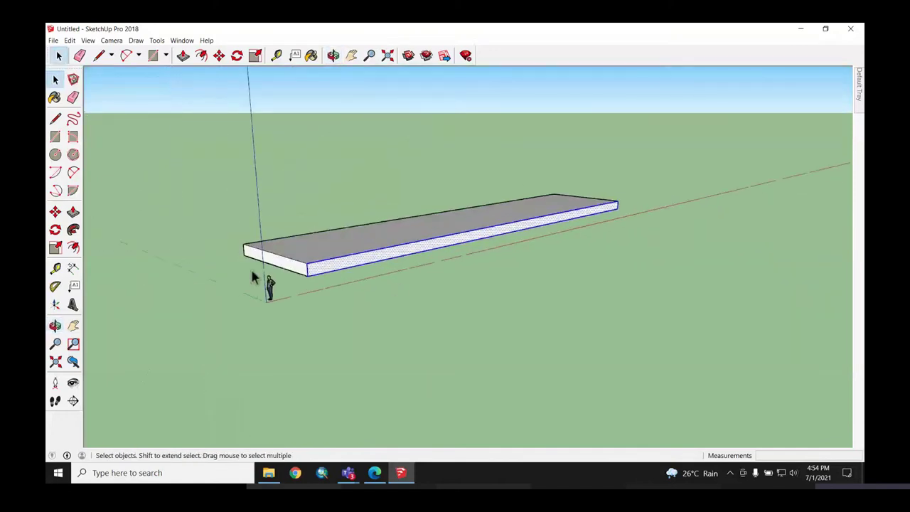
{"action": "middle_click_drag", "start_coordinate": [301, 276], "coordinate": [368, 77]}
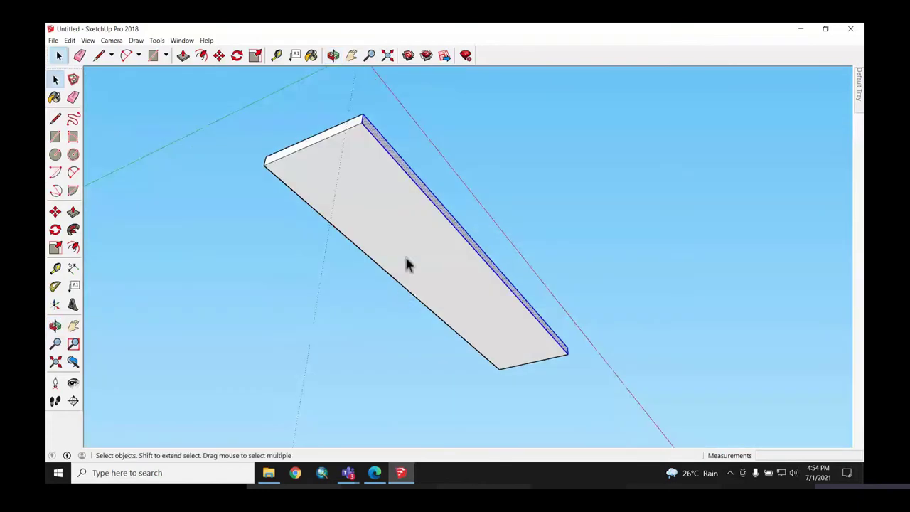
{"action": "mouse_move", "coordinate": [406, 264]}
{"action": "middle_mouse_down"}
{"action": "mouse_move", "coordinate": [525, 326]}
{"action": "mouse_move", "coordinate": [629, 345]}
{"action": "middle_mouse_up"}
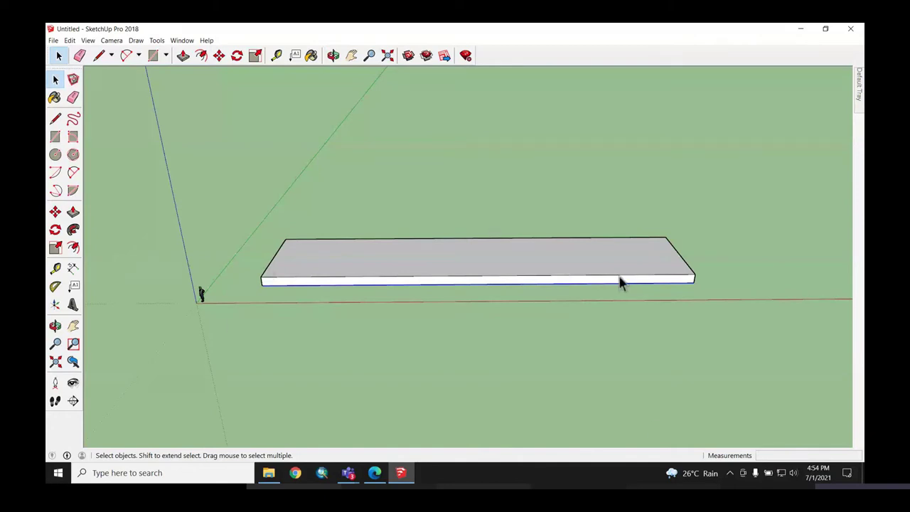
{"action": "left_click", "coordinate": [558, 270]}
{"action": "left_click", "coordinate": [569, 341]}
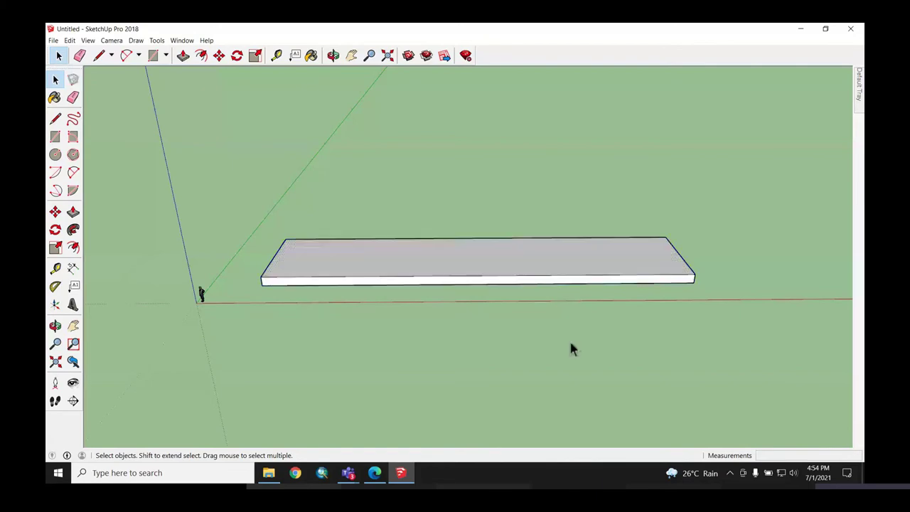
{"action": "left_click", "coordinate": [560, 272]}
{"action": "mouse_move", "coordinate": [479, 299]}
{"action": "middle_mouse_down"}
{"action": "mouse_move", "coordinate": [541, 187]}
{"action": "mouse_move", "coordinate": [386, 180]}
{"action": "mouse_move", "coordinate": [275, 304]}
{"action": "mouse_move", "coordinate": [371, 335]}
{"action": "mouse_move", "coordinate": [486, 336]}
{"action": "middle_mouse_up"}
{"action": "left_click", "coordinate": [487, 336]}
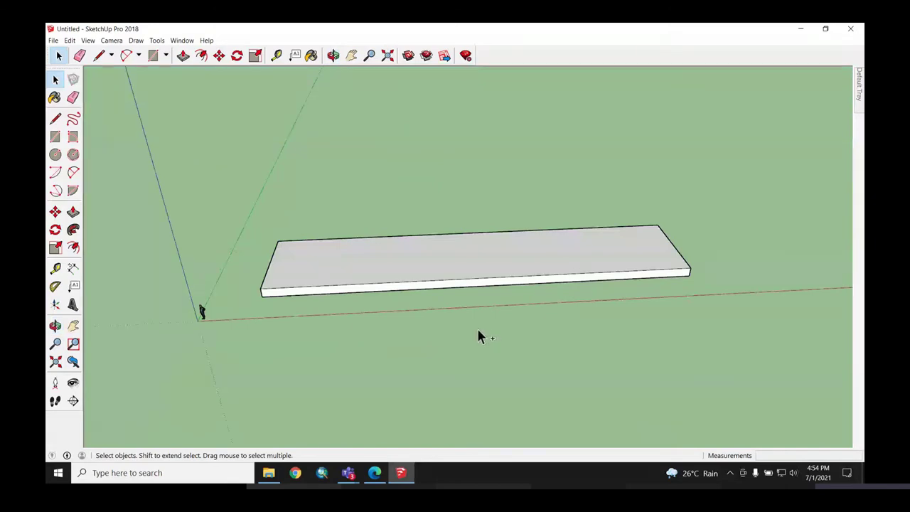
Step: Undo the 1.00 m extrusion so the 45.4 m by 10 m floor is a flat face again
{"action": "key", "text": "ctrl+z"}
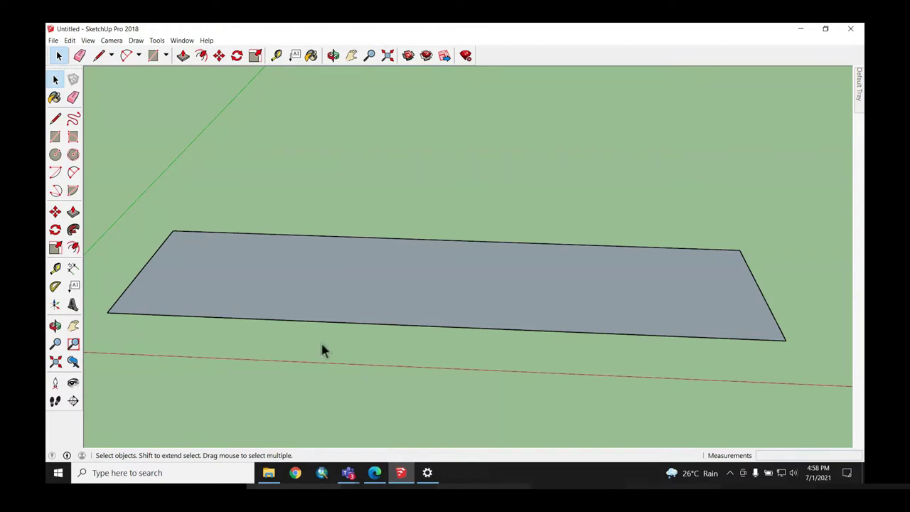
{"action": "left_click", "coordinate": [183, 56]}
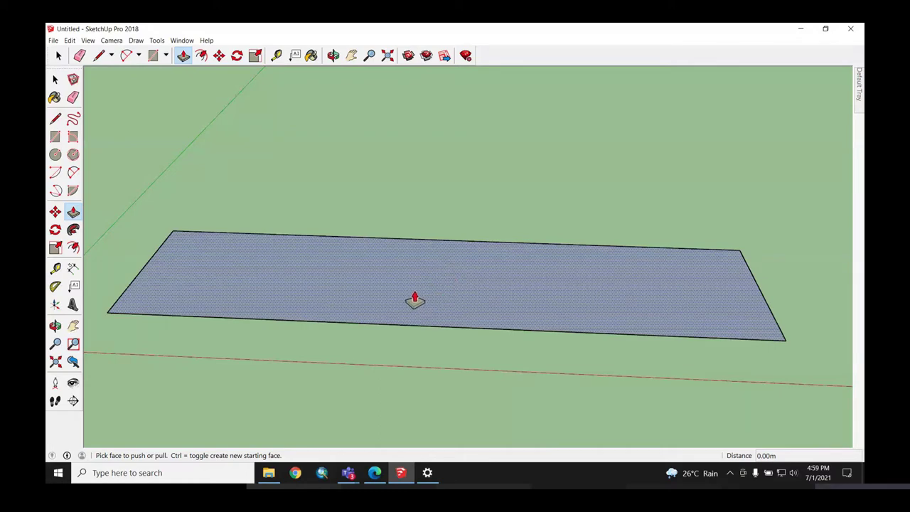
Step: Push/pull the 45.4 m by 10 m floor face up into a 0.5 m thick slab
{"action": "left_click", "coordinate": [414, 300]}
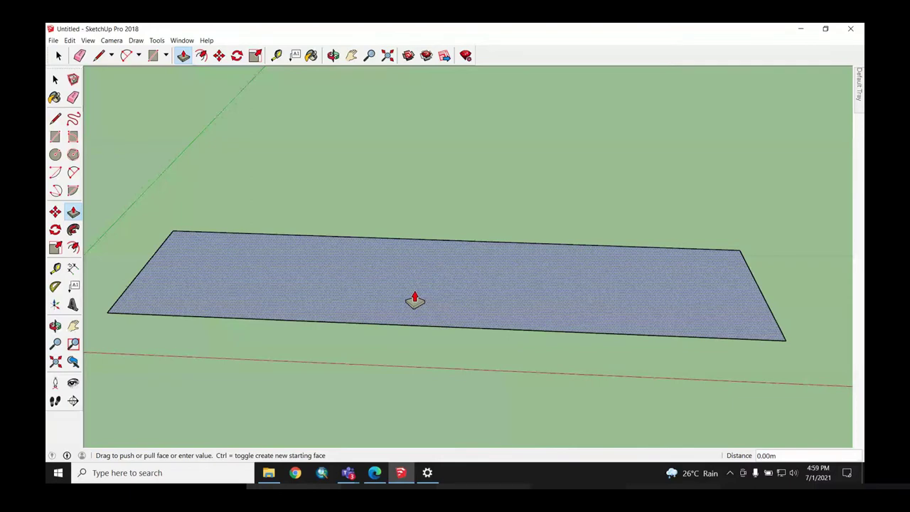
{"action": "left_click", "coordinate": [418, 271]}
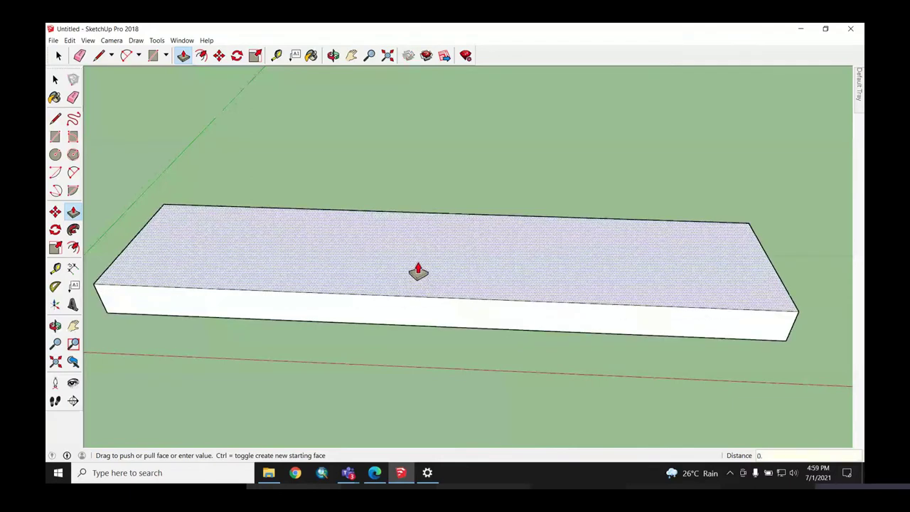
{"action": "type", "text": "5"}
{"action": "key", "text": "Return"}
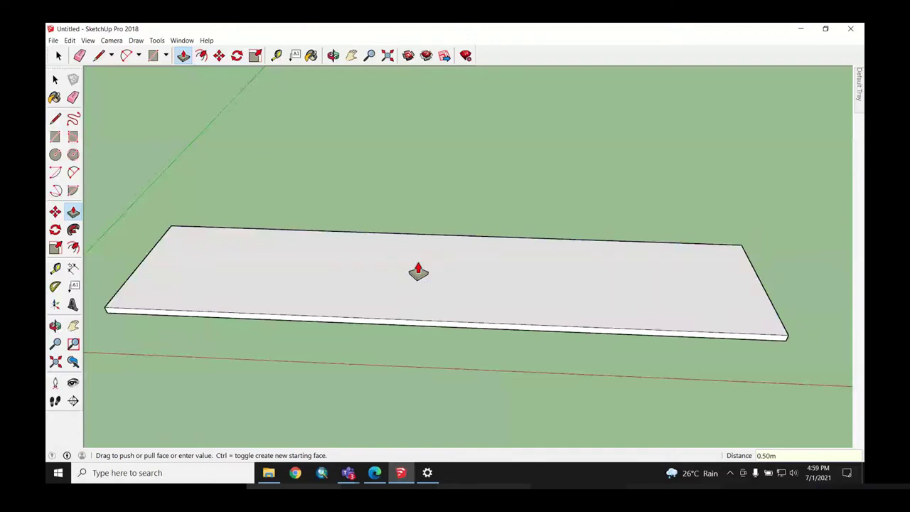
{"action": "key", "text": "space"}
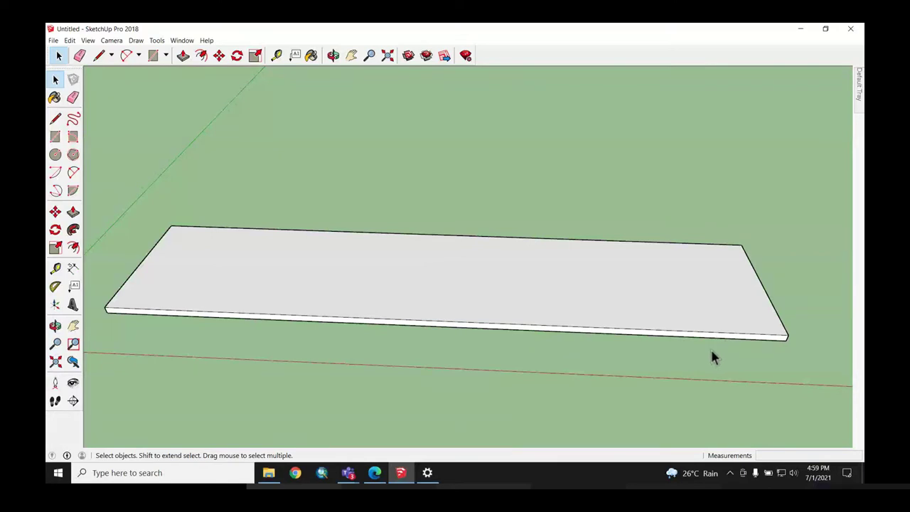
{"action": "mouse_move", "coordinate": [710, 347]}
{"action": "middle_mouse_down"}
{"action": "mouse_move", "coordinate": [422, 256]}
{"action": "mouse_move", "coordinate": [364, 224]}
{"action": "mouse_move", "coordinate": [270, 203]}
{"action": "mouse_move", "coordinate": [291, 207]}
{"action": "middle_mouse_up"}
{"action": "key", "text": "space"}
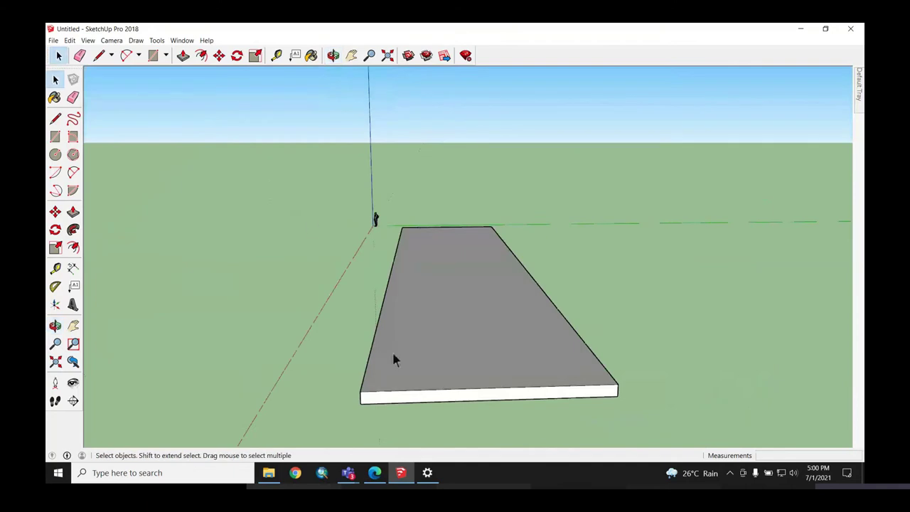
{"action": "mouse_move", "coordinate": [434, 373]}
{"action": "middle_mouse_down"}
{"action": "mouse_move", "coordinate": [661, 362]}
{"action": "mouse_move", "coordinate": [400, 370]}
{"action": "mouse_move", "coordinate": [657, 366]}
{"action": "mouse_move", "coordinate": [576, 378]}
{"action": "mouse_move", "coordinate": [439, 382]}
{"action": "mouse_move", "coordinate": [654, 339]}
{"action": "mouse_move", "coordinate": [291, 400]}
{"action": "mouse_move", "coordinate": [437, 352]}
{"action": "mouse_move", "coordinate": [296, 362]}
{"action": "mouse_move", "coordinate": [465, 325]}
{"action": "mouse_move", "coordinate": [484, 346]}
{"action": "mouse_move", "coordinate": [424, 211]}
{"action": "middle_mouse_up"}
{"action": "scroll", "coordinate": [452, 353], "scroll_direction": "up", "scroll_amount": 1}
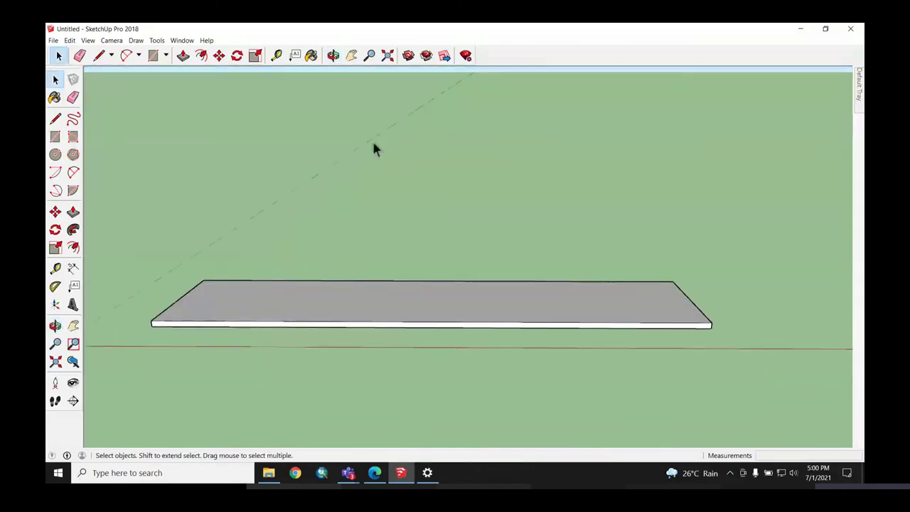
{"action": "scroll", "coordinate": [375, 143], "scroll_direction": "down", "scroll_amount": 1}
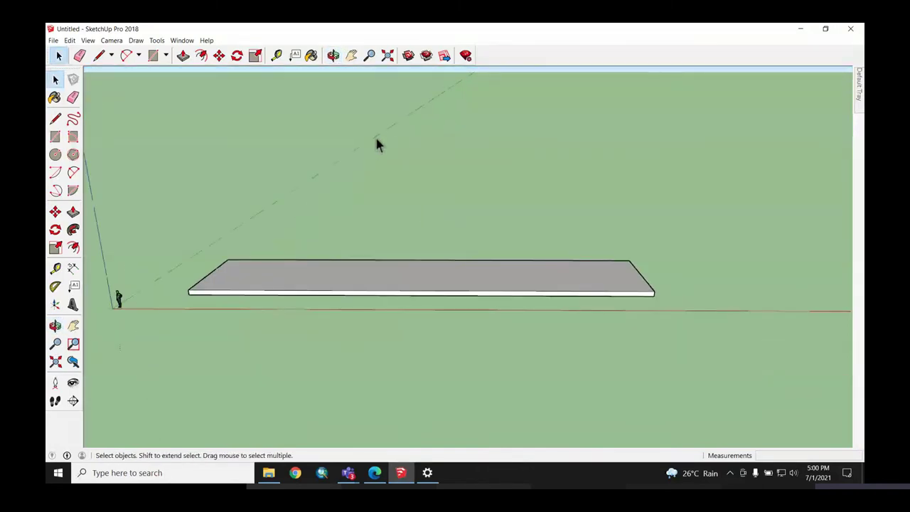
{"action": "mouse_move", "coordinate": [377, 140]}
{"action": "middle_mouse_down"}
{"action": "mouse_move", "coordinate": [727, 218]}
{"action": "mouse_move", "coordinate": [405, 305]}
{"action": "mouse_move", "coordinate": [600, 266]}
{"action": "mouse_move", "coordinate": [561, 269]}
{"action": "middle_mouse_up"}
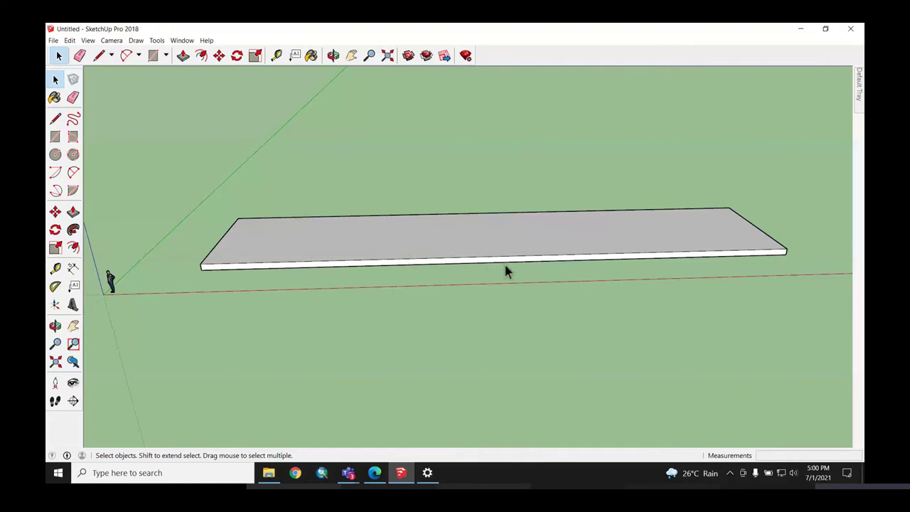
{"action": "middle_click_drag", "start_coordinate": [507, 271], "coordinate": [669, 307]}
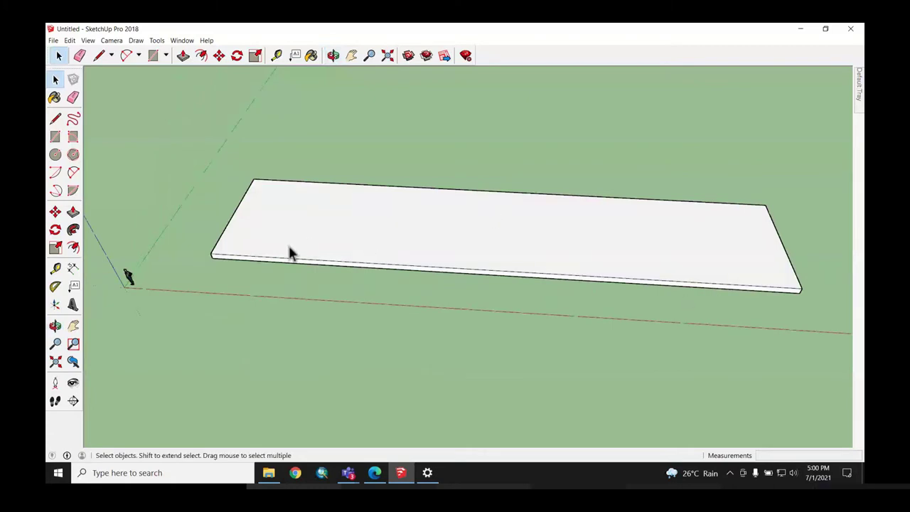
Step: Select the whole 0.50 m slab with all its edges and bring up its context menu
{"action": "middle_click_drag", "start_coordinate": [291, 252], "coordinate": [329, 264]}
{"action": "left_click", "coordinate": [443, 264]}
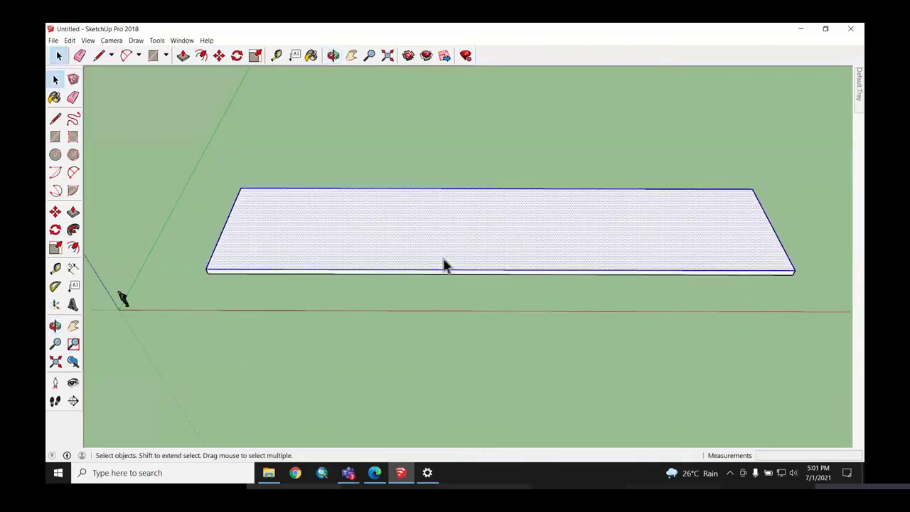
{"action": "left_click", "coordinate": [442, 264]}
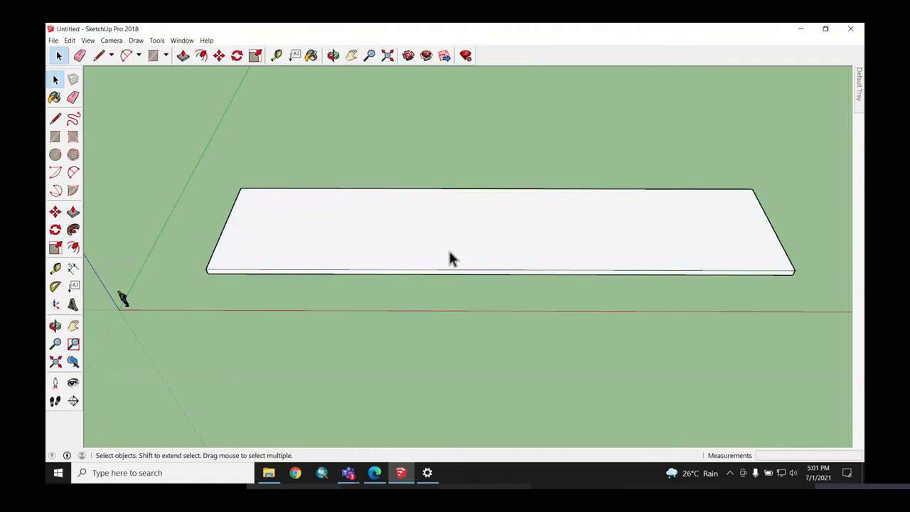
{"action": "triple_click", "coordinate": [448, 257]}
{"action": "right_click", "coordinate": [447, 260]}
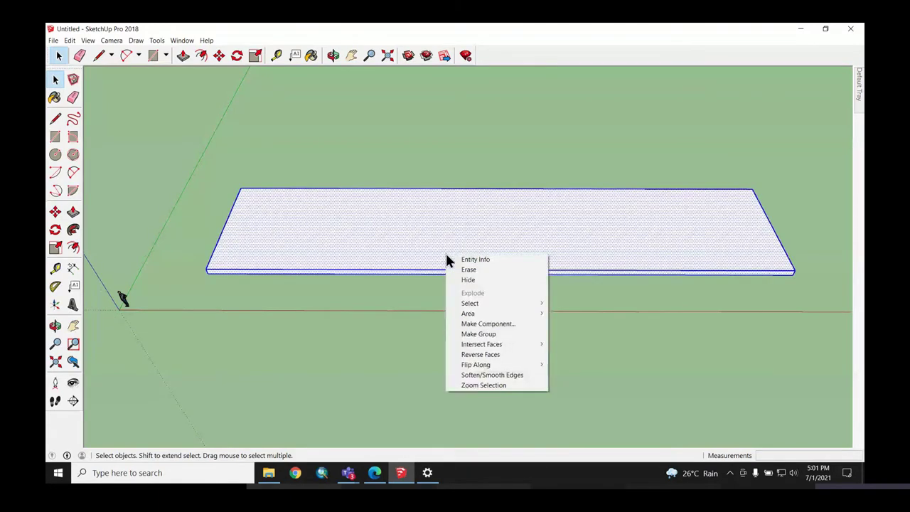
{"action": "left_click", "coordinate": [490, 336]}
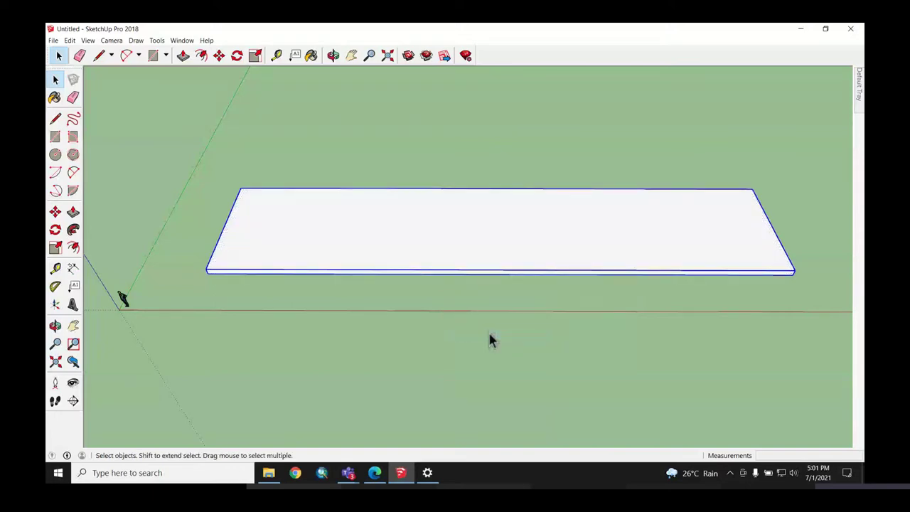
{"action": "left_click", "coordinate": [531, 295]}
{"action": "key", "text": "o"}
{"action": "mouse_move", "coordinate": [526, 288]}
{"action": "left_mouse_down"}
{"action": "mouse_move", "coordinate": [514, 254]}
{"action": "mouse_move", "coordinate": [545, 217]}
{"action": "mouse_move", "coordinate": [510, 242]}
{"action": "left_mouse_up"}
{"action": "key", "text": "space"}
{"action": "left_click", "coordinate": [490, 256]}
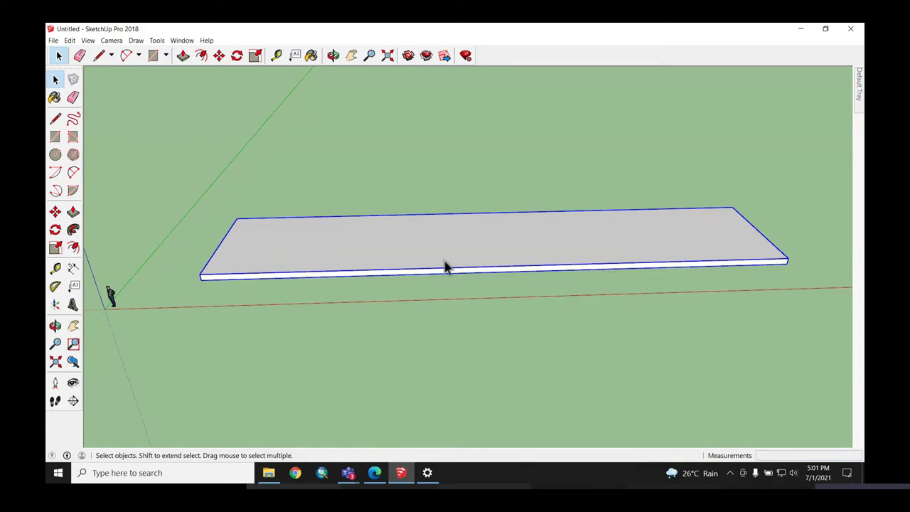
{"action": "left_click", "coordinate": [480, 284]}
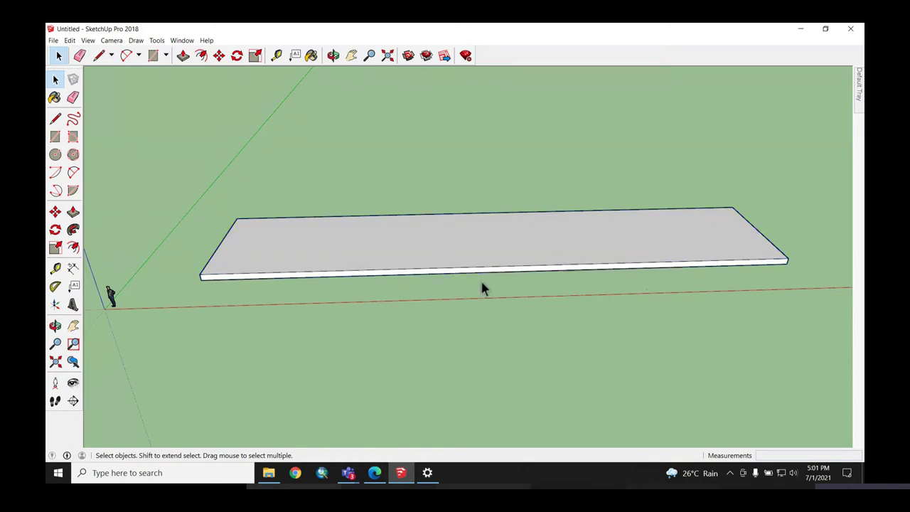
{"action": "middle_click_drag", "start_coordinate": [775, 306], "coordinate": [737, 301]}
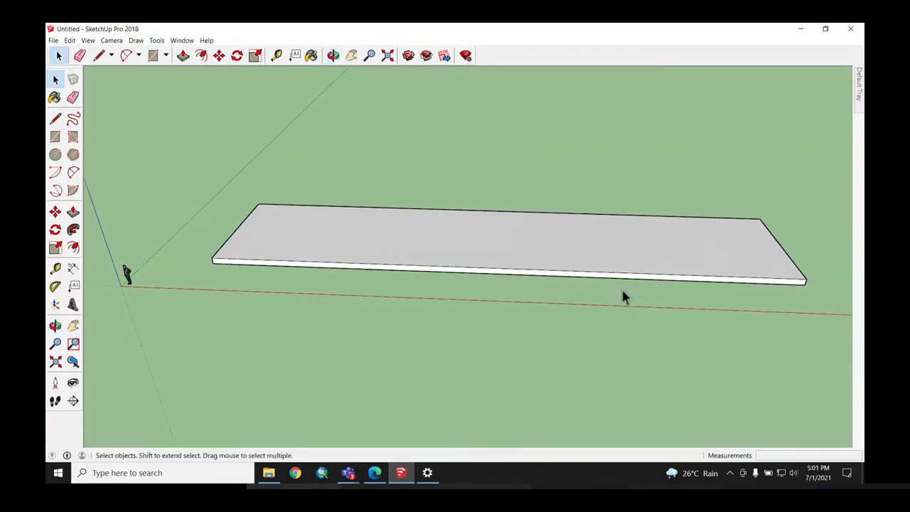
{"action": "middle_click_drag", "start_coordinate": [637, 288], "coordinate": [645, 286]}
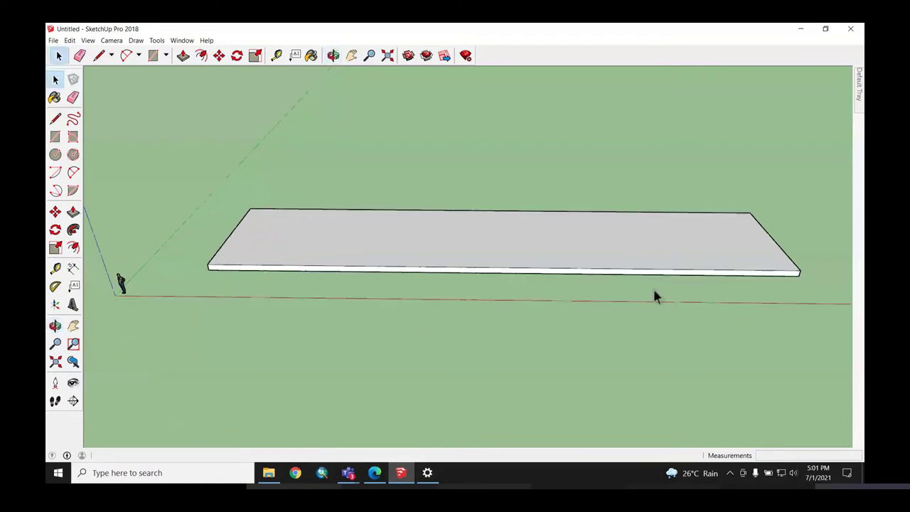
{"action": "scroll", "coordinate": [740, 217], "scroll_direction": "up", "scroll_amount": 1}
{"action": "scroll", "coordinate": [740, 213], "scroll_direction": "up", "scroll_amount": 1}
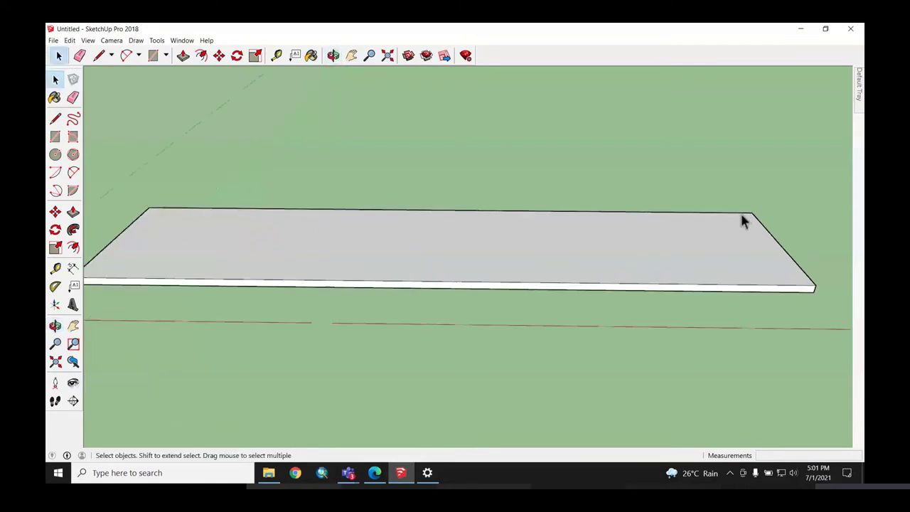
{"action": "scroll", "coordinate": [736, 217], "scroll_direction": "down", "scroll_amount": 1}
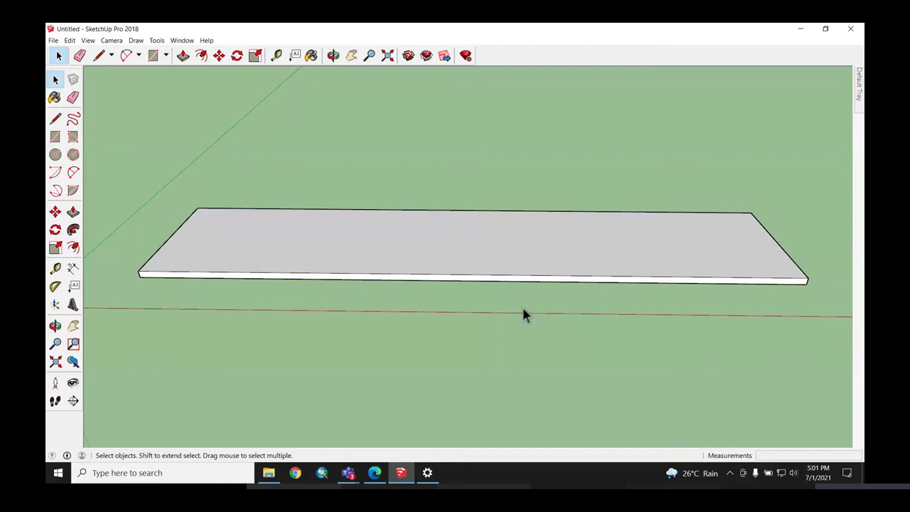
{"action": "double_click", "coordinate": [490, 250]}
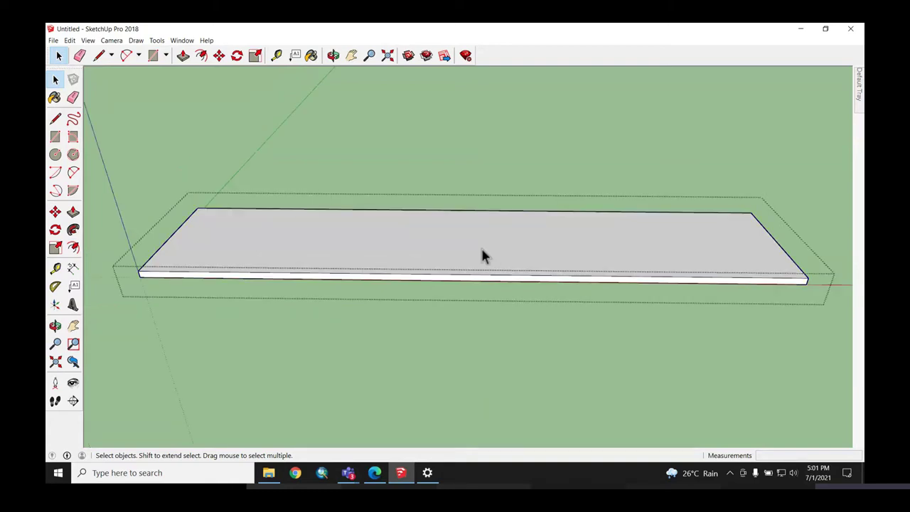
{"action": "scroll", "coordinate": [442, 287], "scroll_direction": "down", "scroll_amount": 2}
{"action": "scroll", "coordinate": [442, 289], "scroll_direction": "down", "scroll_amount": 3}
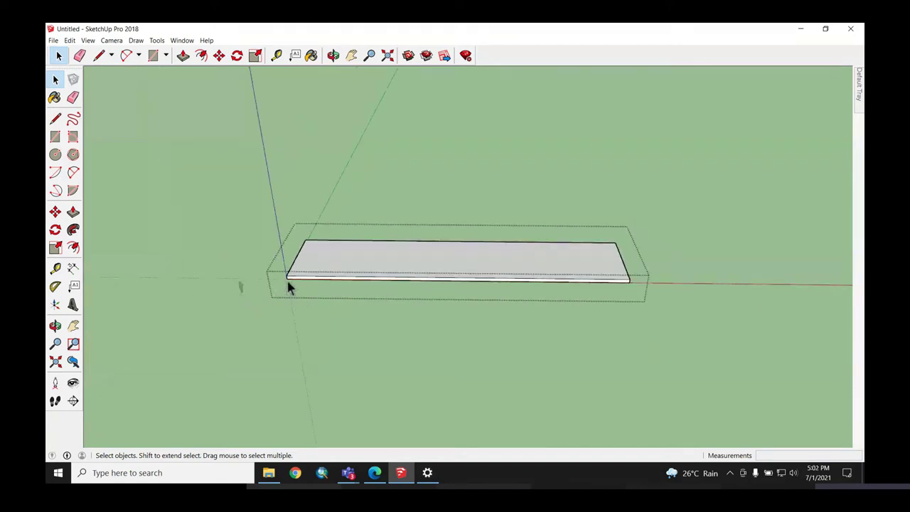
{"action": "scroll", "coordinate": [291, 286], "scroll_direction": "up", "scroll_amount": 2}
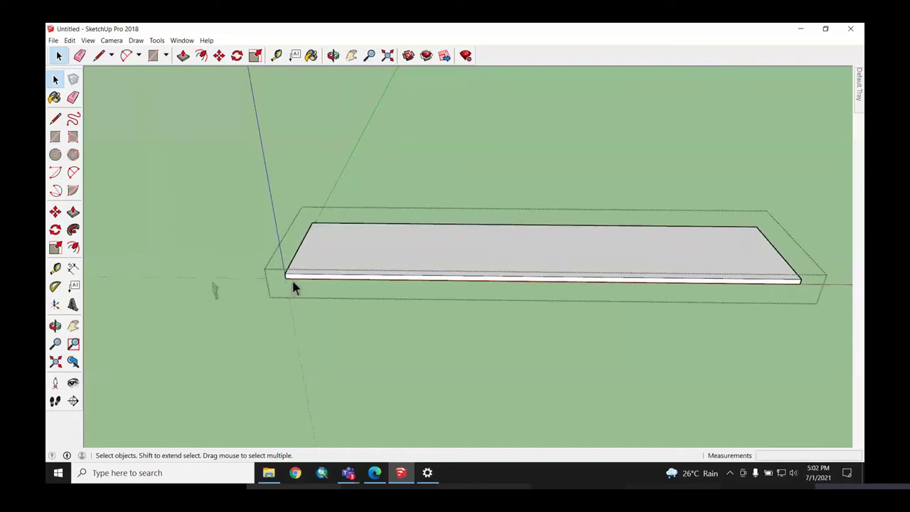
{"action": "scroll", "coordinate": [293, 286], "scroll_direction": "up", "scroll_amount": 1}
{"action": "scroll", "coordinate": [295, 287], "scroll_direction": "up", "scroll_amount": 1}
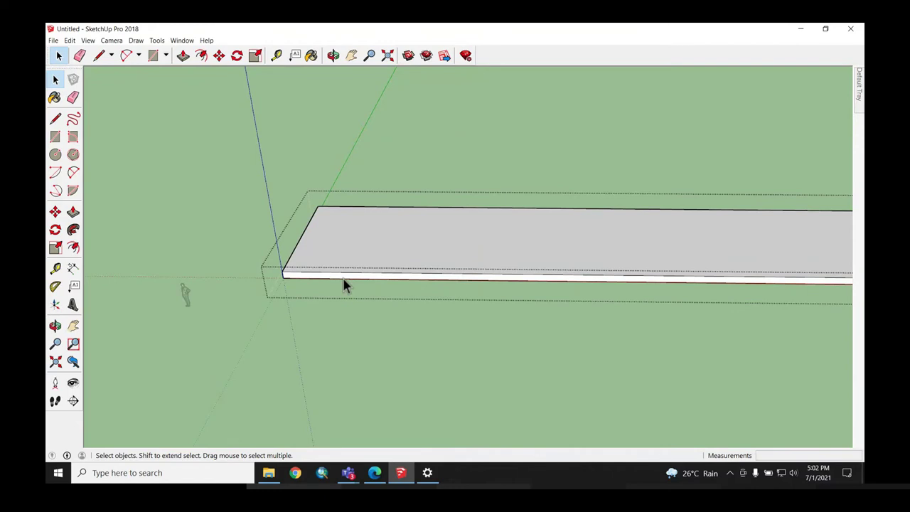
{"action": "scroll", "coordinate": [337, 285], "scroll_direction": "down", "scroll_amount": 1}
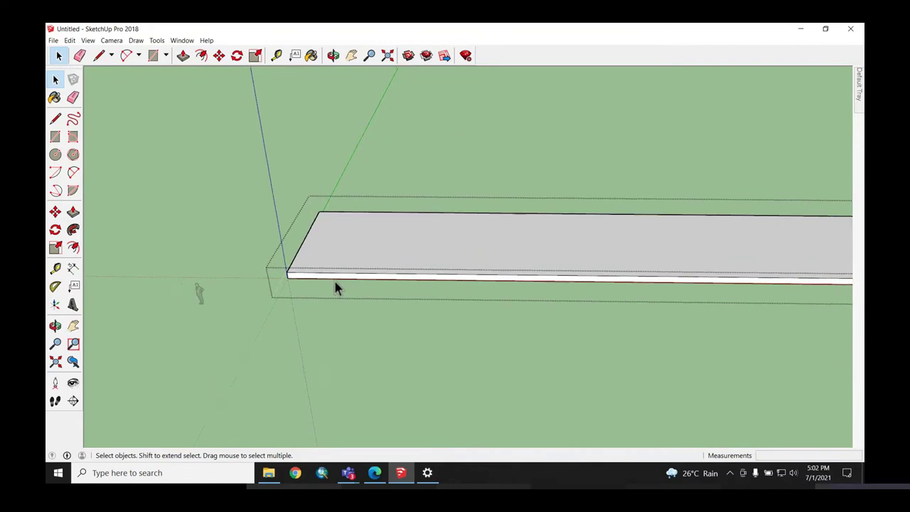
{"action": "scroll", "coordinate": [332, 286], "scroll_direction": "down", "scroll_amount": 1}
{"action": "mouse_move", "coordinate": [767, 294]}
{"action": "middle_mouse_down"}
{"action": "mouse_move", "coordinate": [676, 319]}
{"action": "mouse_move", "coordinate": [280, 334]}
{"action": "middle_mouse_up"}
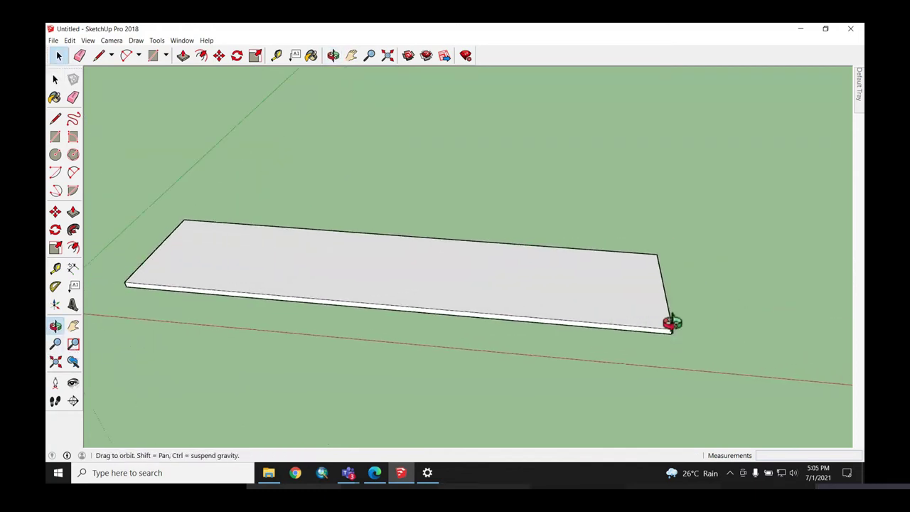
{"action": "scroll", "coordinate": [281, 341], "scroll_direction": "down", "scroll_amount": 1}
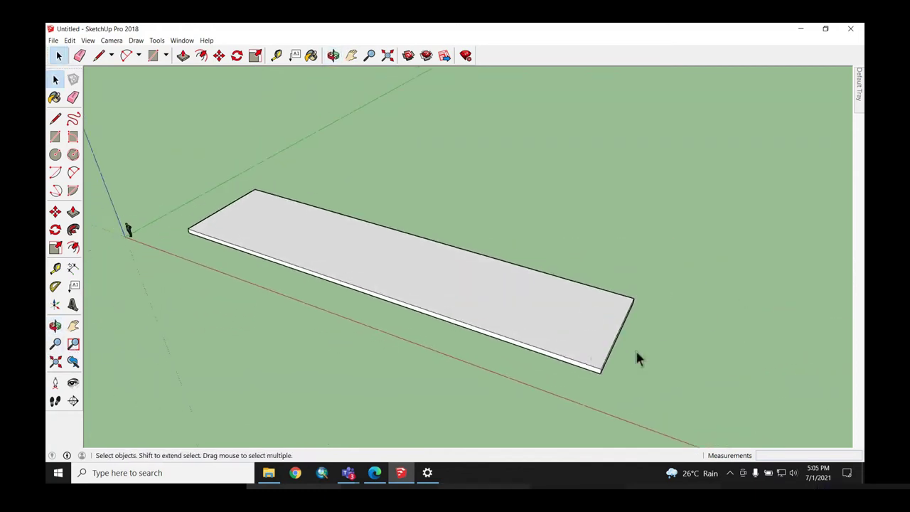
{"action": "scroll", "coordinate": [689, 383], "scroll_direction": "up", "scroll_amount": 1}
{"action": "middle_click_drag", "start_coordinate": [680, 382], "coordinate": [649, 377]}
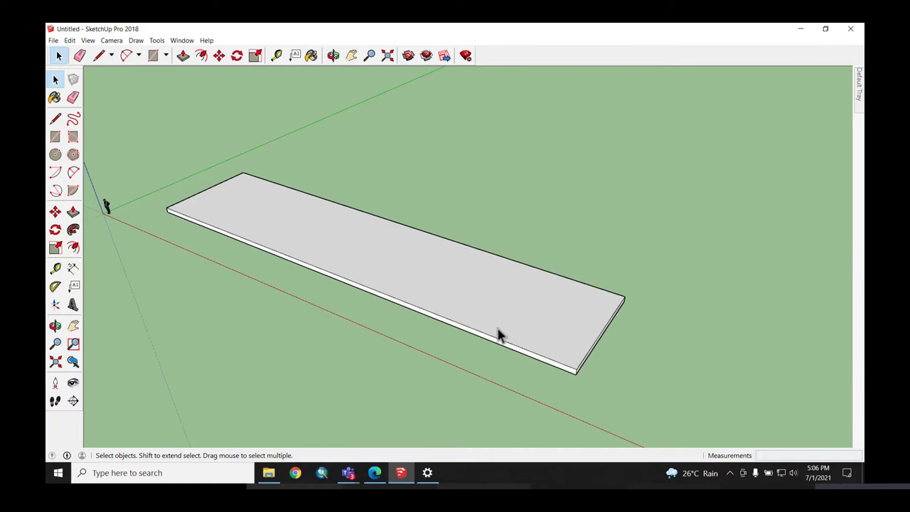
Step: Inspect the slab group from lower and higher views, then exit group editing
{"action": "left_click", "coordinate": [151, 60]}
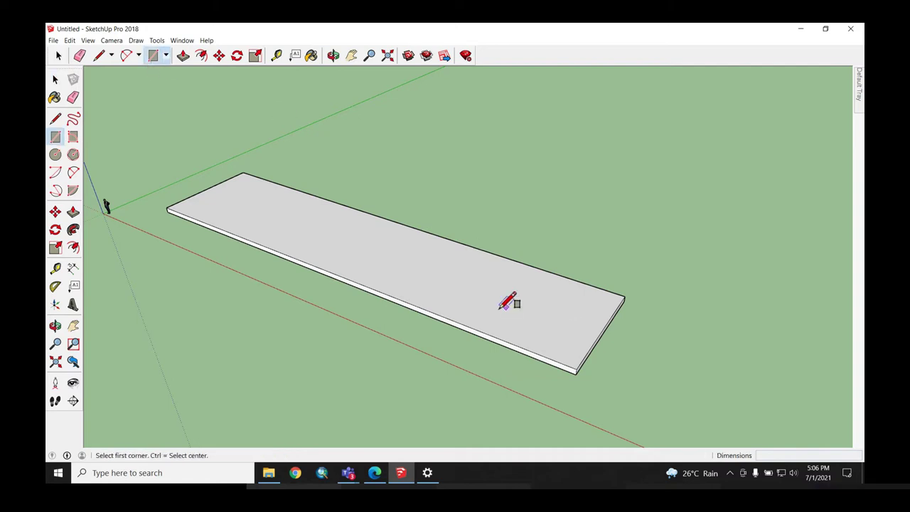
{"action": "scroll", "coordinate": [540, 341], "scroll_direction": "down", "scroll_amount": 1}
{"action": "scroll", "coordinate": [577, 390], "scroll_direction": "up", "scroll_amount": 1}
{"action": "scroll", "coordinate": [599, 384], "scroll_direction": "up", "scroll_amount": 1}
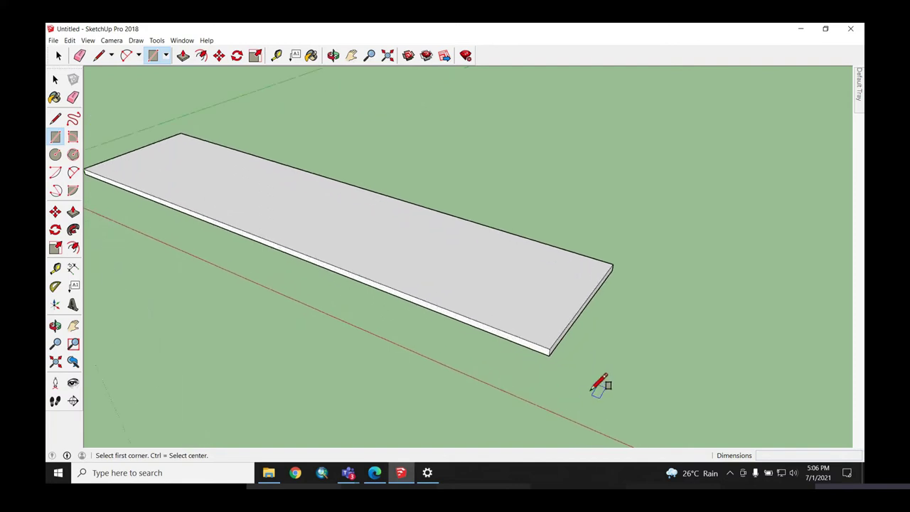
{"action": "scroll", "coordinate": [592, 389], "scroll_direction": "up", "scroll_amount": 1}
{"action": "mouse_move", "coordinate": [585, 375]}
{"action": "middle_mouse_down"}
{"action": "mouse_move", "coordinate": [686, 371]}
{"action": "mouse_move", "coordinate": [663, 348]}
{"action": "middle_mouse_up"}
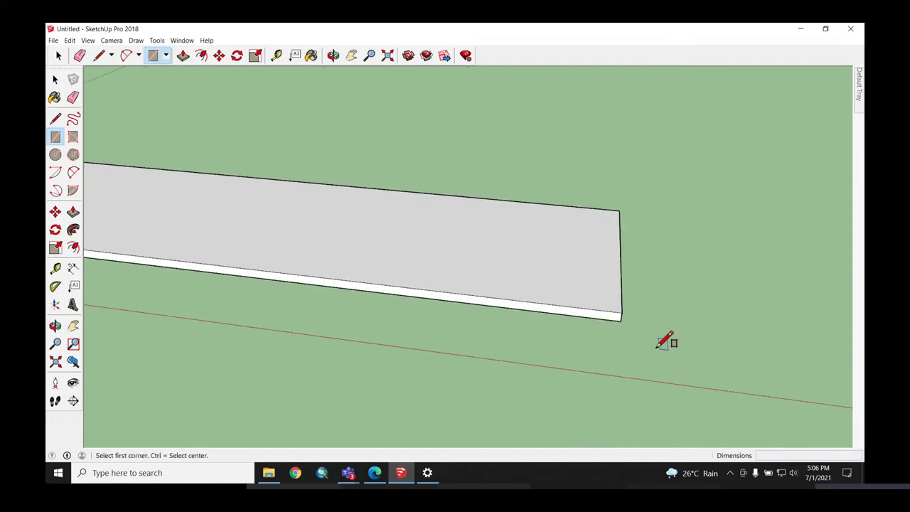
{"action": "key", "text": "space"}
{"action": "double_click", "coordinate": [560, 273]}
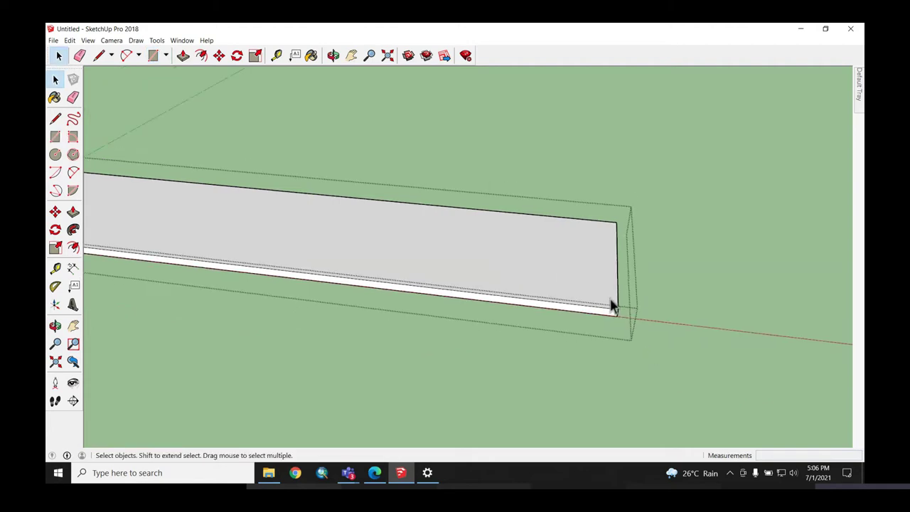
{"action": "middle_click_drag", "start_coordinate": [609, 305], "coordinate": [536, 295]}
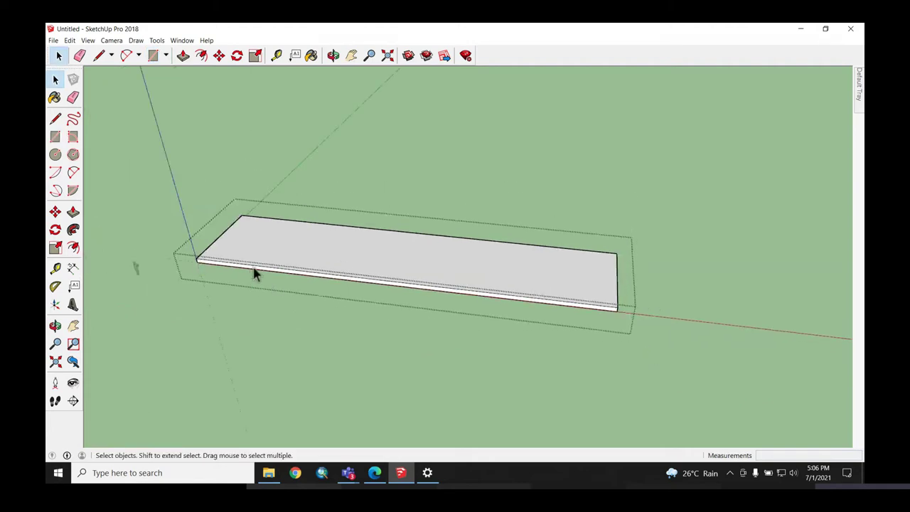
{"action": "key", "text": "Escape"}
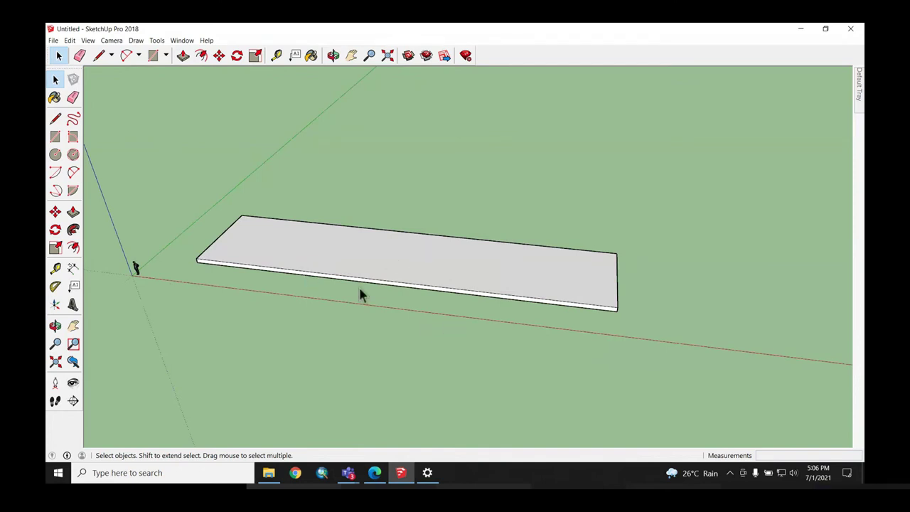
Step: Zoom to the slab's near corner and place the first corner of the 0.40 m square footprint
{"action": "left_click", "coordinate": [152, 56]}
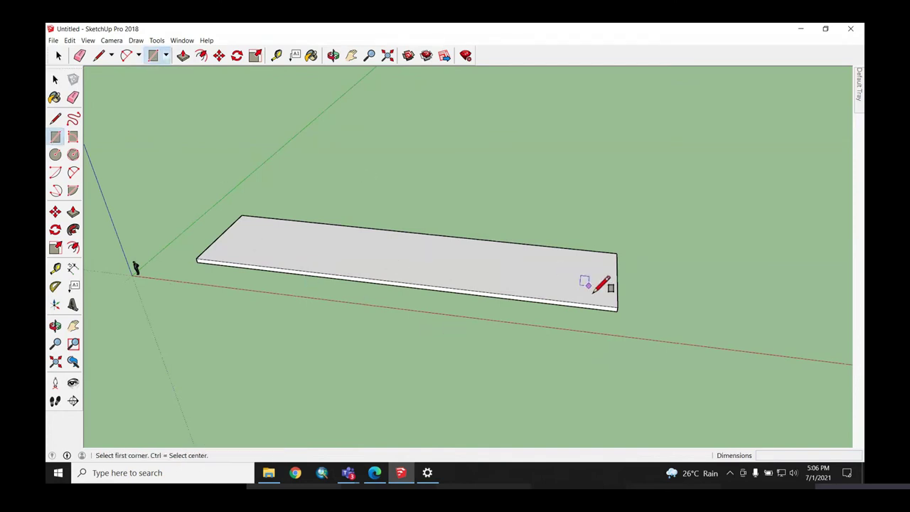
{"action": "scroll", "coordinate": [628, 313], "scroll_direction": "up", "scroll_amount": 1}
{"action": "scroll", "coordinate": [627, 309], "scroll_direction": "up", "scroll_amount": 1}
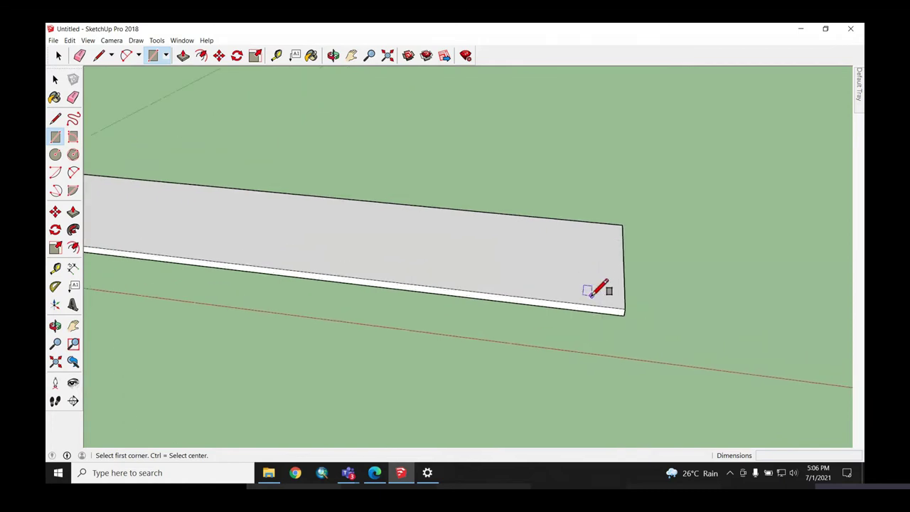
{"action": "scroll", "coordinate": [627, 307], "scroll_direction": "up", "scroll_amount": 1}
{"action": "scroll", "coordinate": [627, 307], "scroll_direction": "up", "scroll_amount": 1}
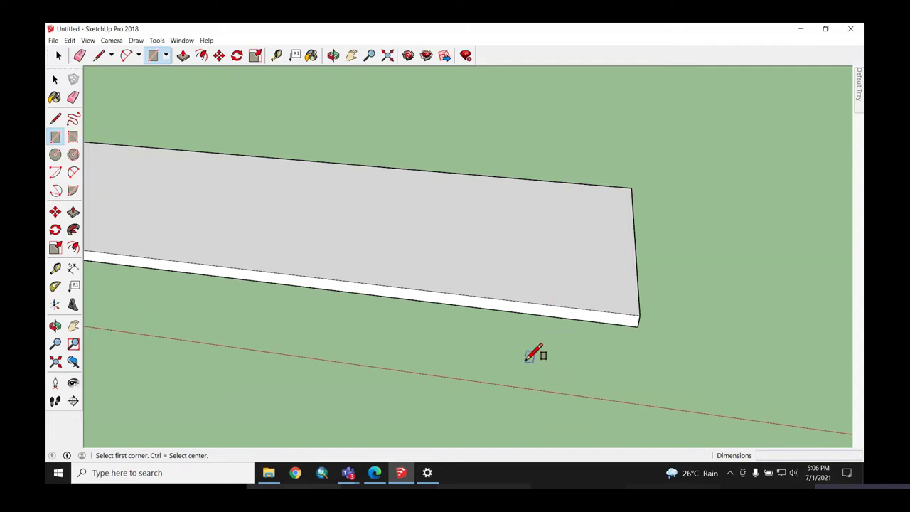
{"action": "left_click", "coordinate": [651, 358]}
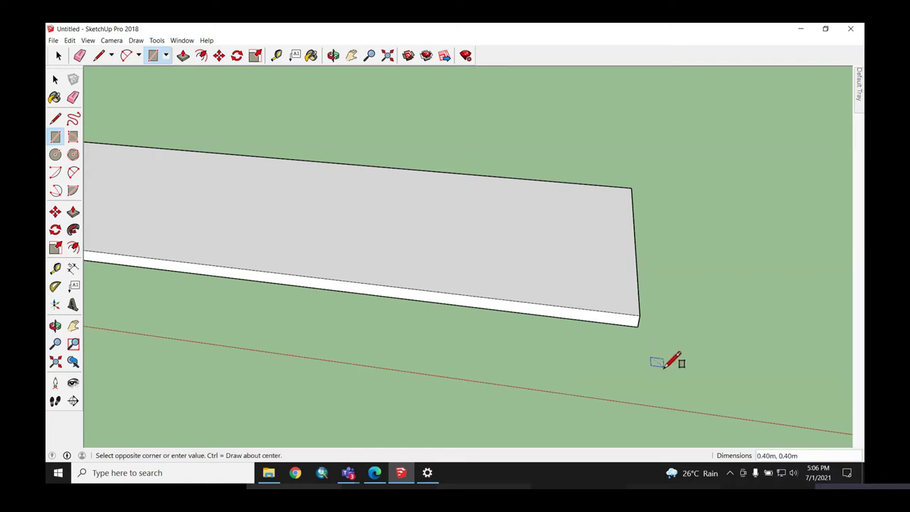
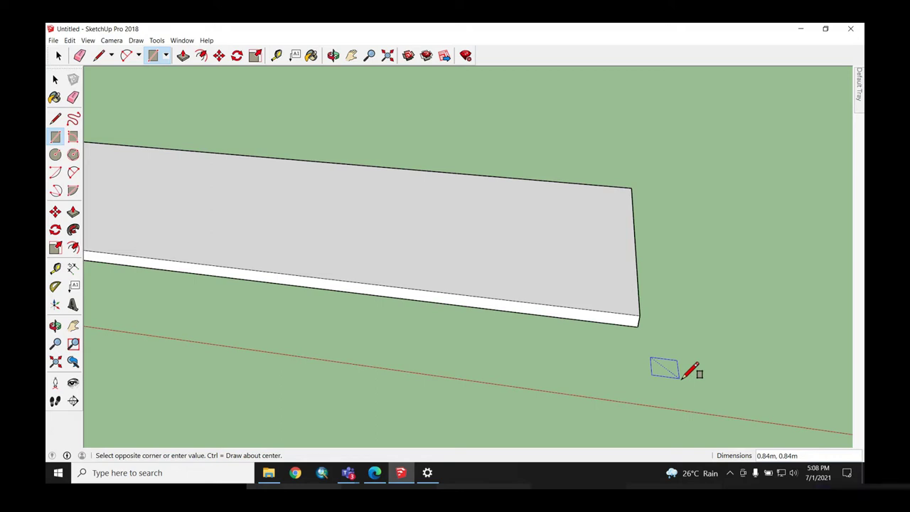
Step: Enter 0.1,0.1 to create the tiny square face beside the slab corner, then orbit to view it
{"action": "type", "text": "0.1"}
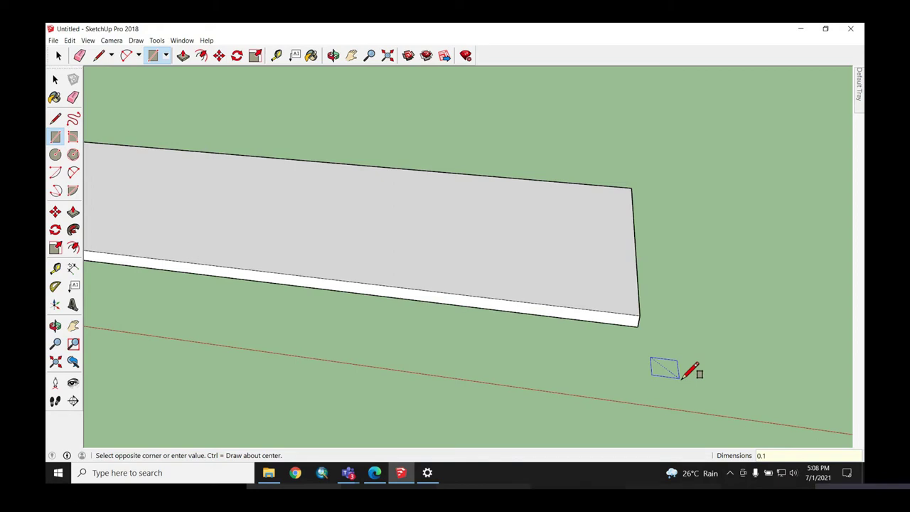
{"action": "type", "text": ",0.1"}
{"action": "key", "text": "Return"}
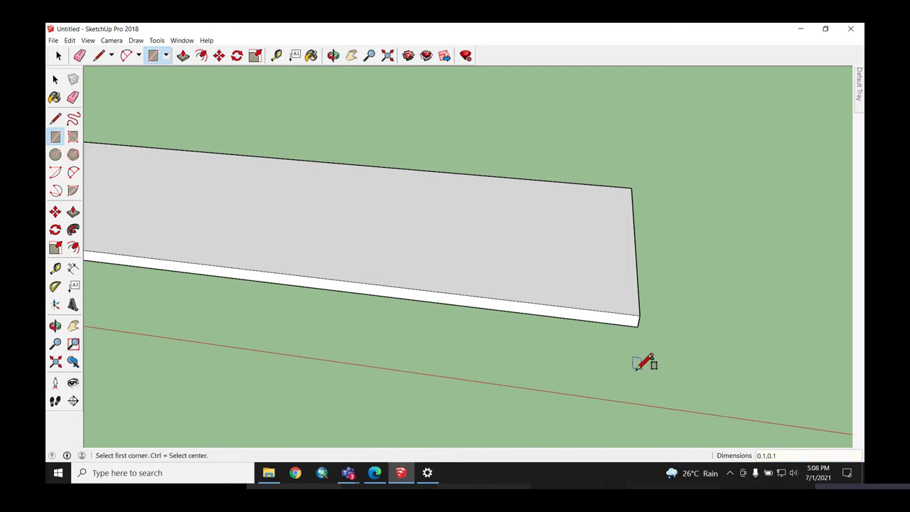
{"action": "left_click", "coordinate": [59, 56]}
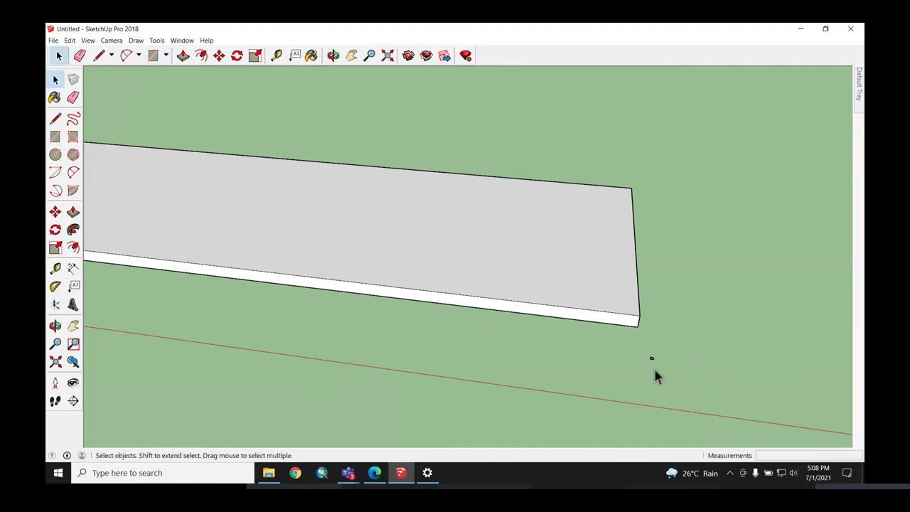
{"action": "mouse_move", "coordinate": [656, 377]}
{"action": "middle_mouse_down"}
{"action": "mouse_move", "coordinate": [643, 372]}
{"action": "mouse_move", "coordinate": [646, 384]}
{"action": "mouse_move", "coordinate": [653, 346]}
{"action": "middle_mouse_up"}
{"action": "scroll", "coordinate": [664, 352], "scroll_direction": "up", "scroll_amount": 1}
{"action": "scroll", "coordinate": [660, 345], "scroll_direction": "up", "scroll_amount": 1}
{"action": "scroll", "coordinate": [647, 355], "scroll_direction": "up", "scroll_amount": 1}
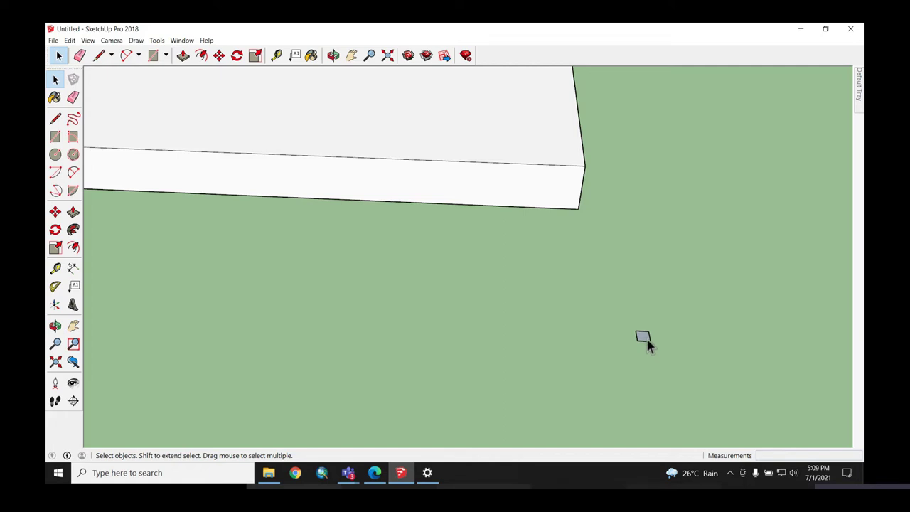
{"action": "scroll", "coordinate": [655, 352], "scroll_direction": "up", "scroll_amount": 1}
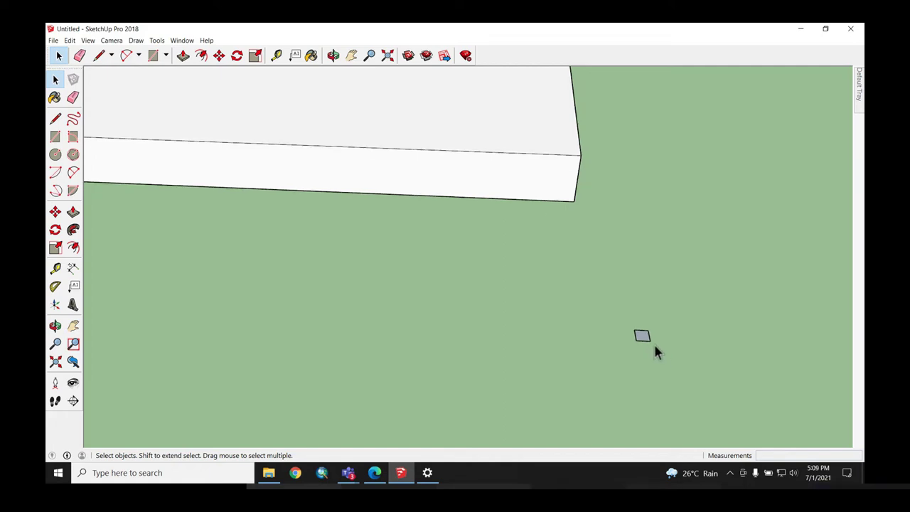
{"action": "scroll", "coordinate": [655, 352], "scroll_direction": "up", "scroll_amount": 1}
{"action": "scroll", "coordinate": [655, 353], "scroll_direction": "up", "scroll_amount": 1}
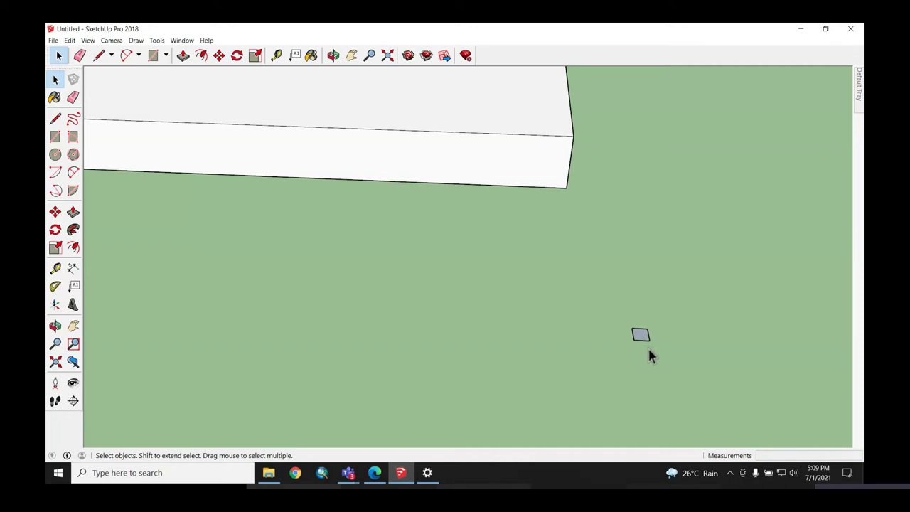
{"action": "scroll", "coordinate": [648, 356], "scroll_direction": "up", "scroll_amount": 1}
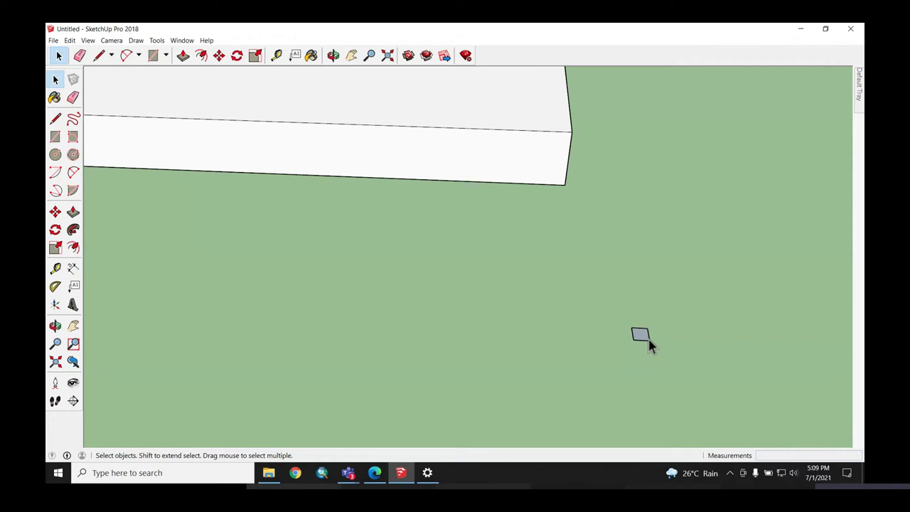
Step: Window-select only the 0.1 m square face, leaving the slab unselected
{"action": "left_click", "coordinate": [643, 338]}
{"action": "left_click", "coordinate": [642, 364]}
{"action": "left_click_drag", "start_coordinate": [585, 280], "coordinate": [736, 388]}
{"action": "left_click", "coordinate": [652, 329]}
{"action": "left_click_drag", "start_coordinate": [594, 293], "coordinate": [680, 371]}
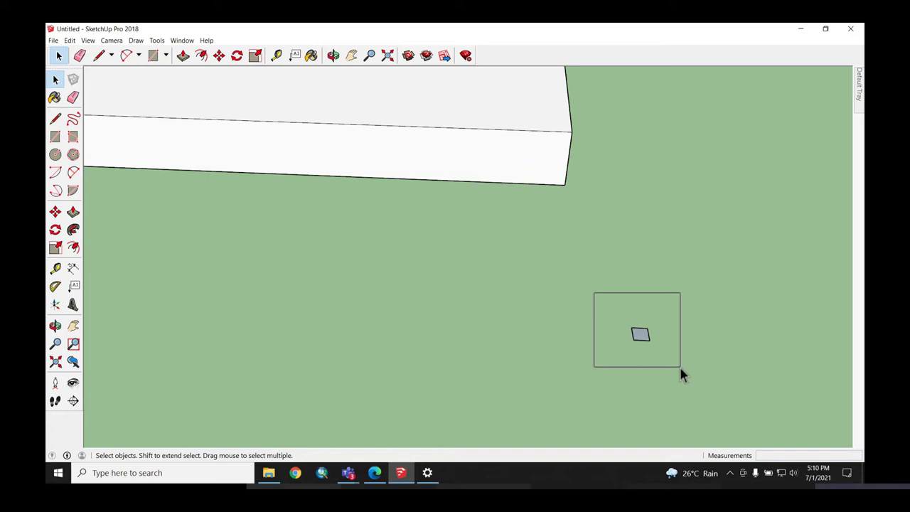
{"action": "left_click_drag", "start_coordinate": [681, 371], "coordinate": [680, 371]}
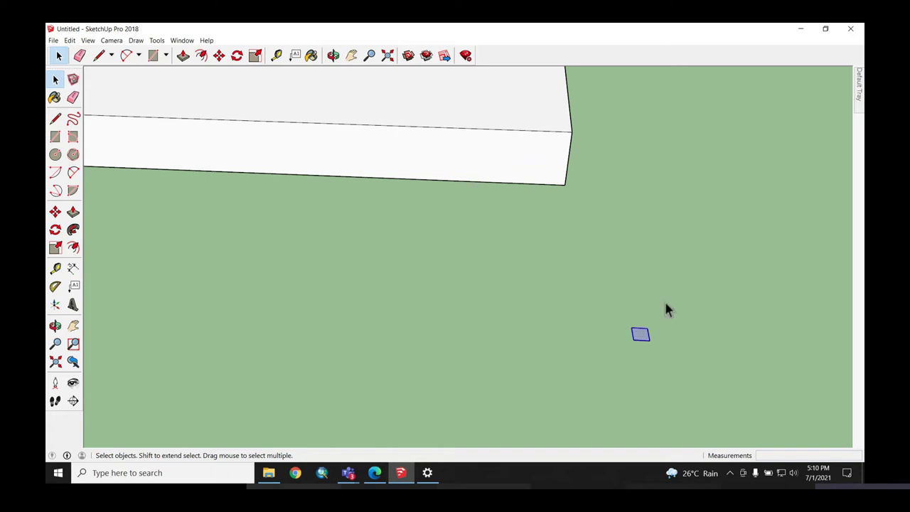
Step: Make the selected square a component with the definition name POLE
{"action": "right_click", "coordinate": [639, 335]}
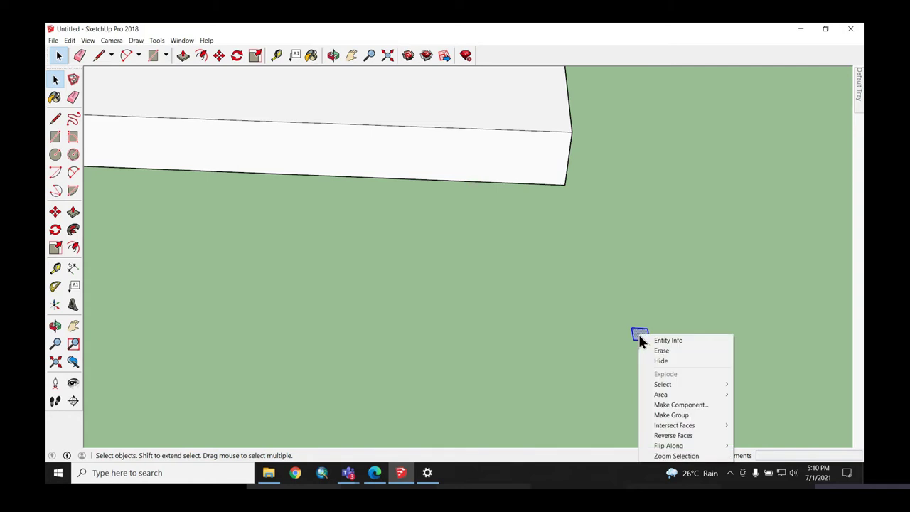
{"action": "left_click", "coordinate": [686, 405]}
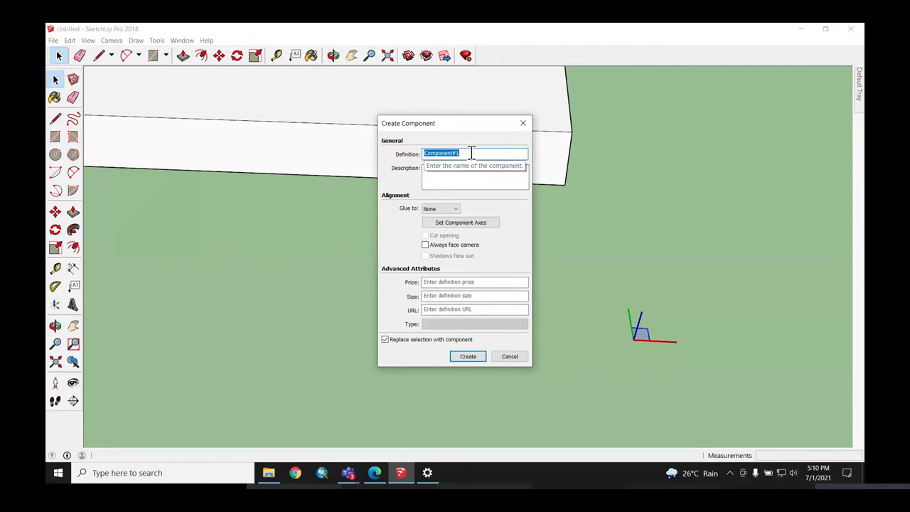
{"action": "key", "text": "BackSpace"}
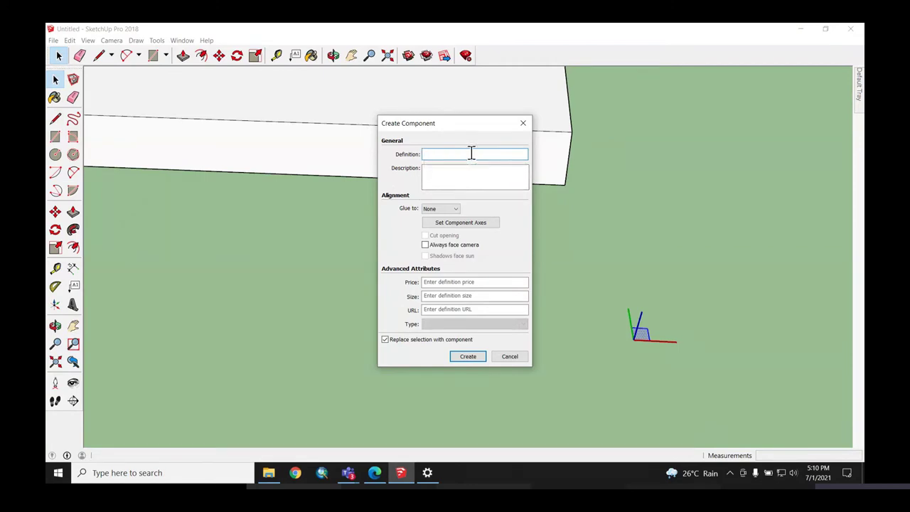
{"action": "type", "text": "PO"}
{"action": "type", "text": "LE"}
{"action": "left_click", "coordinate": [469, 357]}
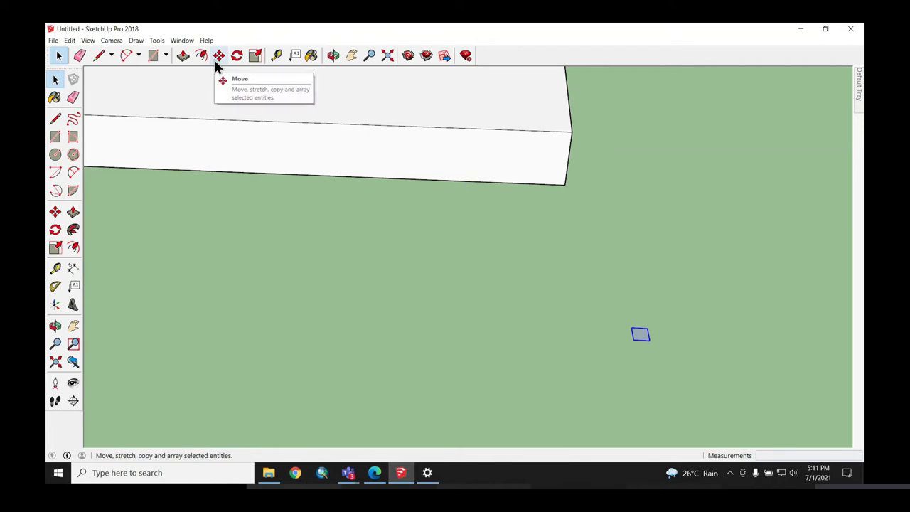
{"action": "scroll", "coordinate": [617, 327], "scroll_direction": "down", "scroll_amount": 1}
{"action": "scroll", "coordinate": [617, 328], "scroll_direction": "down", "scroll_amount": 2}
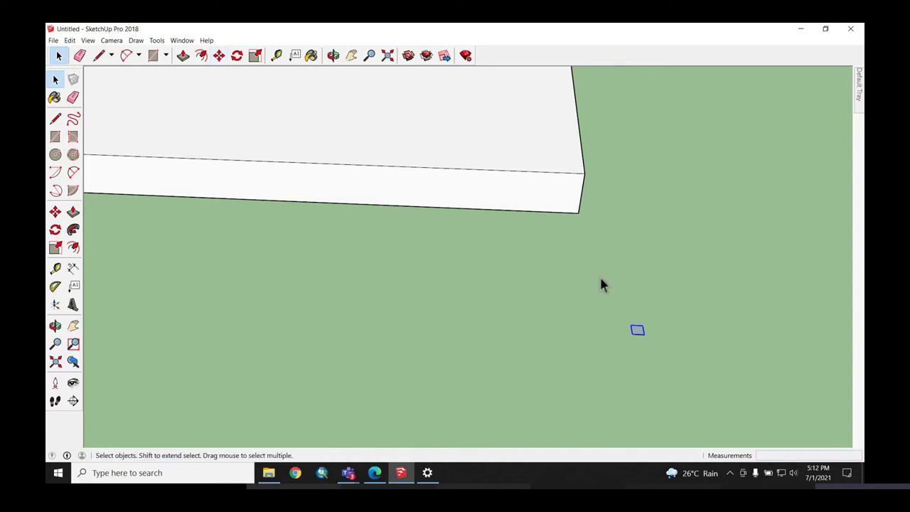
{"action": "key", "text": "m"}
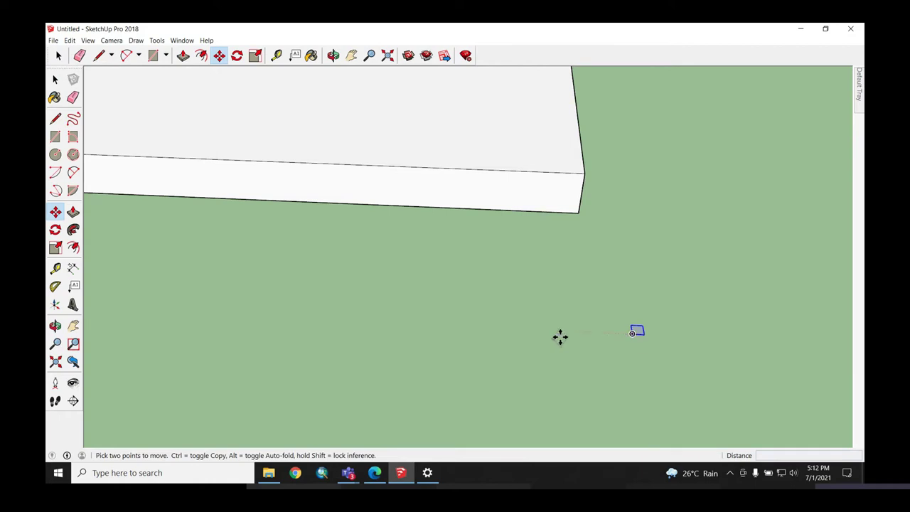
{"action": "key", "text": "Escape"}
{"action": "key", "text": "space"}
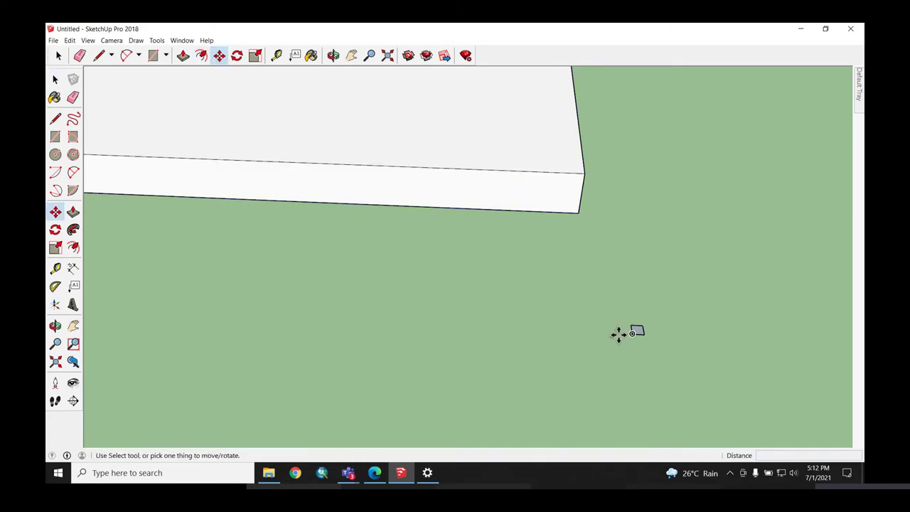
{"action": "key", "text": "space"}
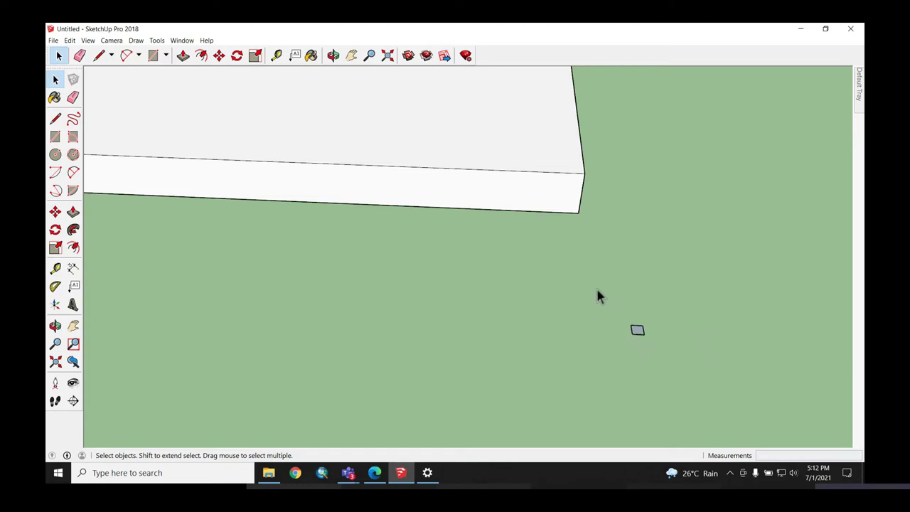
Step: Select the POLE square, activate Move, and orbit to see it and the slab corner
{"action": "left_click_drag", "start_coordinate": [597, 296], "coordinate": [693, 381]}
{"action": "middle_click_drag", "start_coordinate": [668, 364], "coordinate": [612, 361]}
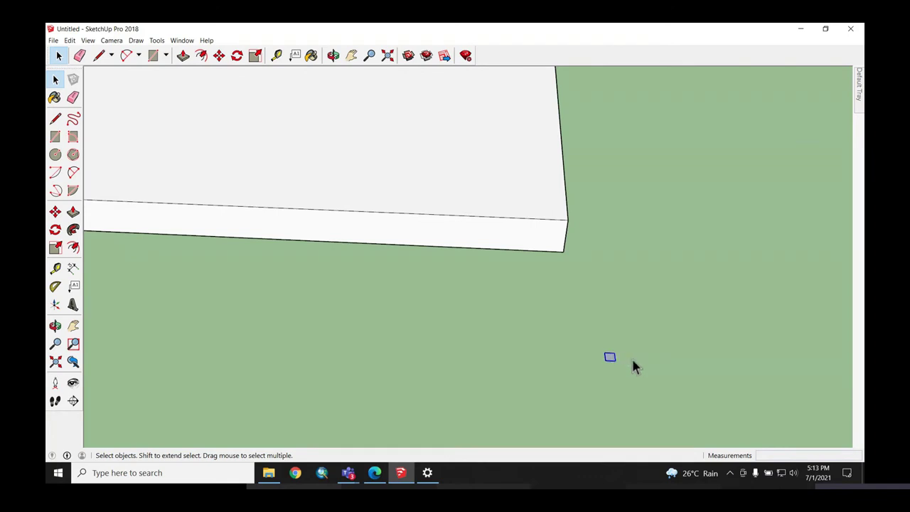
{"action": "key", "text": "m"}
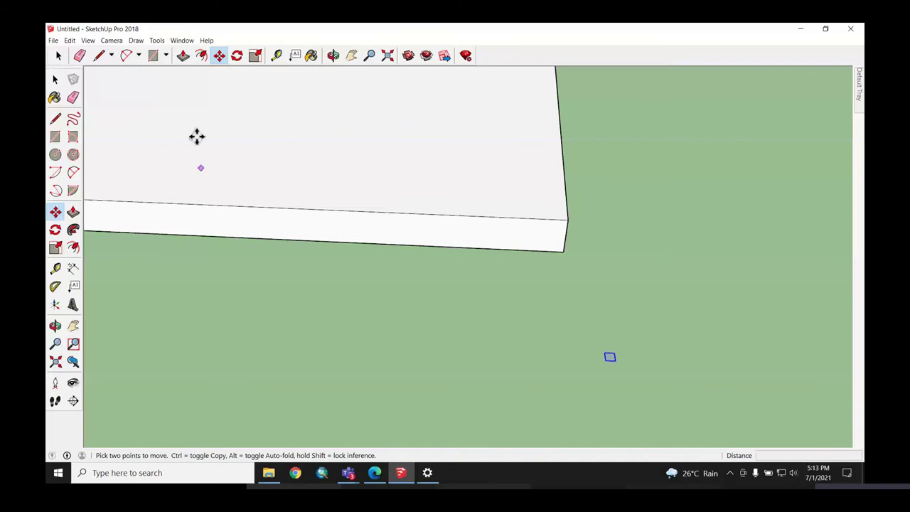
{"action": "middle_click_drag", "start_coordinate": [197, 137], "coordinate": [629, 384]}
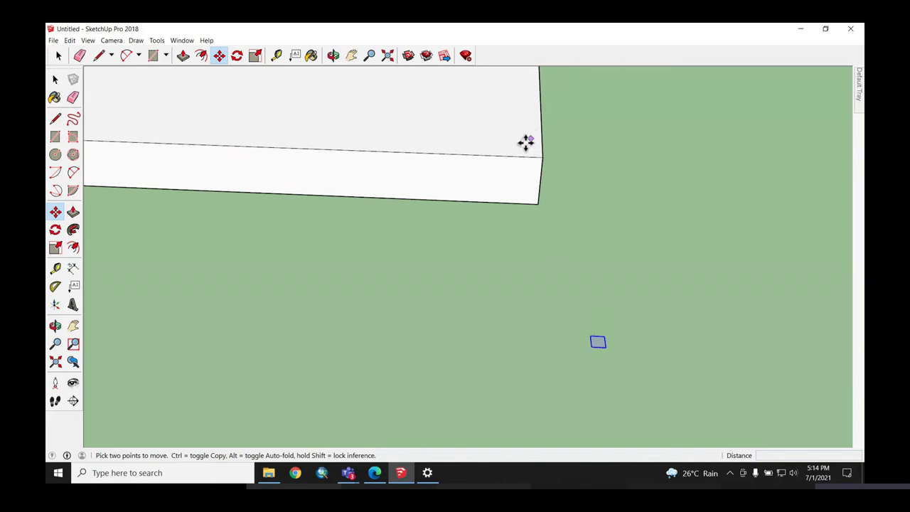
{"action": "mouse_move", "coordinate": [526, 149]}
{"action": "middle_mouse_down"}
{"action": "mouse_move", "coordinate": [554, 177]}
{"action": "mouse_move", "coordinate": [528, 283]}
{"action": "mouse_move", "coordinate": [528, 239]}
{"action": "mouse_move", "coordinate": [585, 329]}
{"action": "middle_mouse_up"}
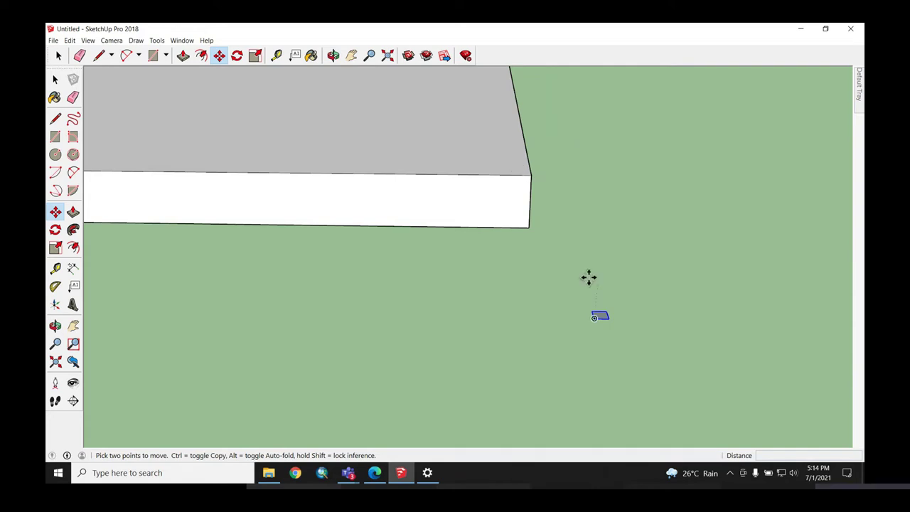
{"action": "mouse_move", "coordinate": [576, 351]}
{"action": "middle_mouse_down"}
{"action": "mouse_move", "coordinate": [559, 321]}
{"action": "mouse_move", "coordinate": [556, 334]}
{"action": "middle_mouse_up"}
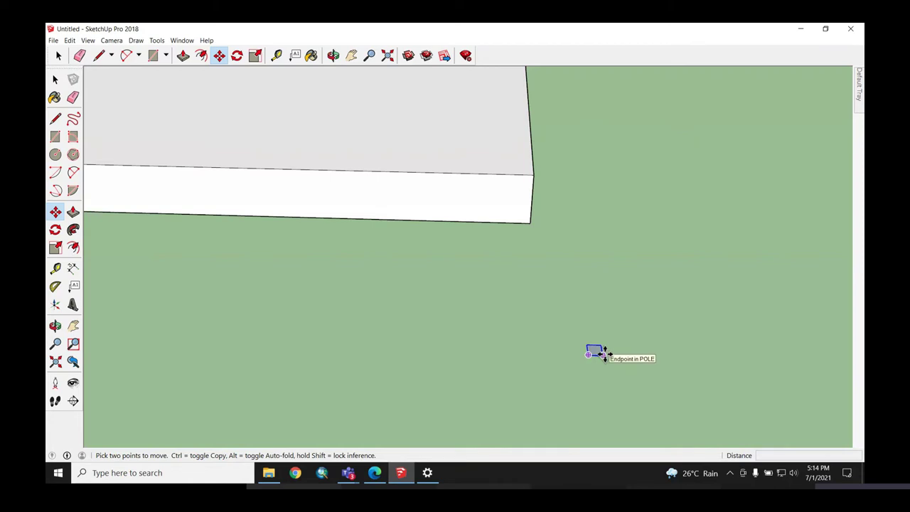
Step: Move the POLE square by its corner onto the slab's top corner endpoint
{"action": "left_click", "coordinate": [603, 355]}
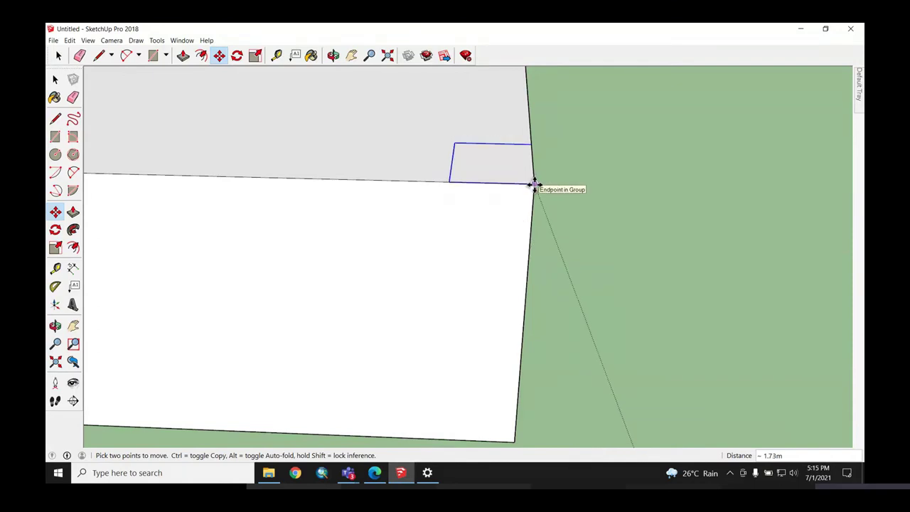
{"action": "left_click", "coordinate": [534, 185]}
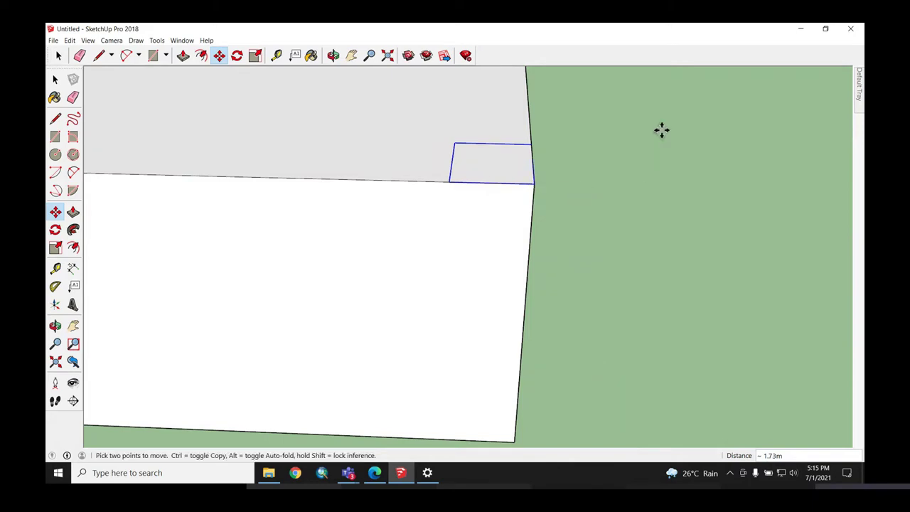
{"action": "key", "text": "space"}
{"action": "middle_click_drag", "start_coordinate": [662, 138], "coordinate": [490, 335]}
{"action": "scroll", "coordinate": [497, 337], "scroll_direction": "up", "scroll_amount": 2}
{"action": "scroll", "coordinate": [510, 341], "scroll_direction": "up", "scroll_amount": 2}
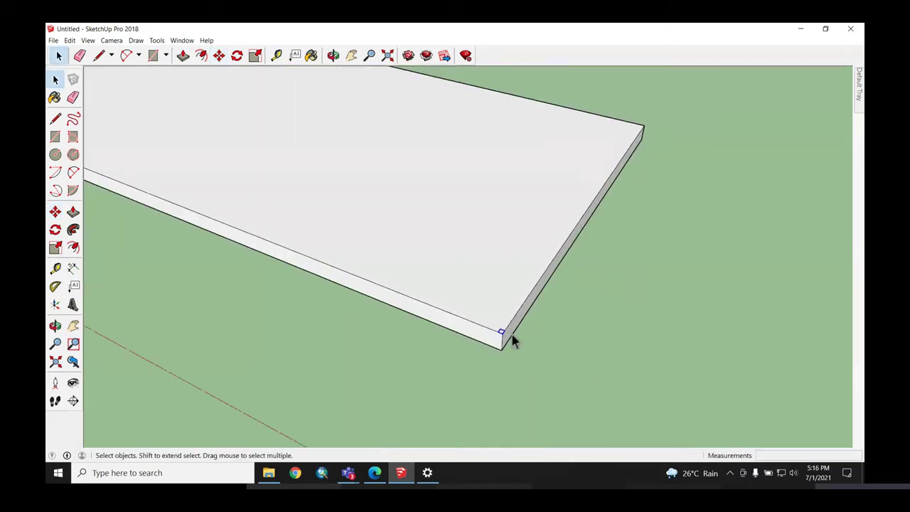
{"action": "scroll", "coordinate": [513, 341], "scroll_direction": "down", "scroll_amount": 2}
{"action": "scroll", "coordinate": [569, 341], "scroll_direction": "down", "scroll_amount": 2}
{"action": "scroll", "coordinate": [605, 345], "scroll_direction": "down", "scroll_amount": 1}
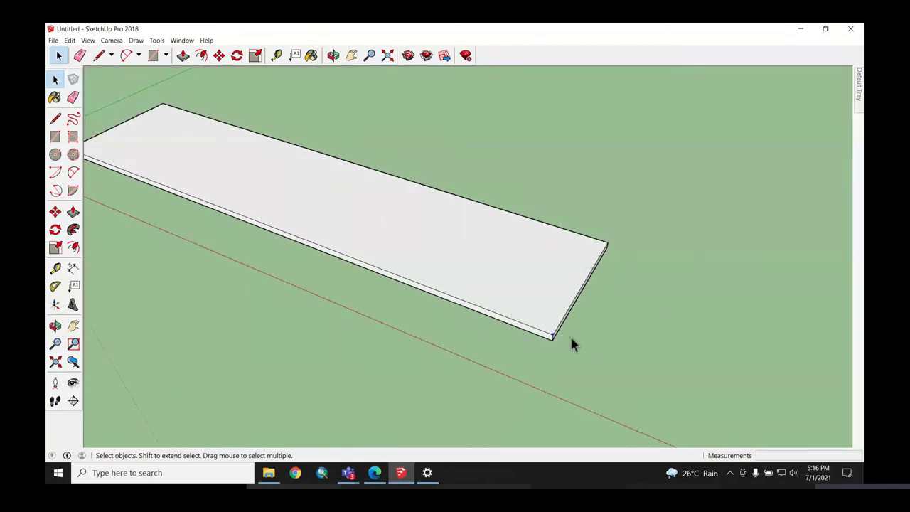
{"action": "scroll", "coordinate": [657, 340], "scroll_direction": "down", "scroll_amount": 1}
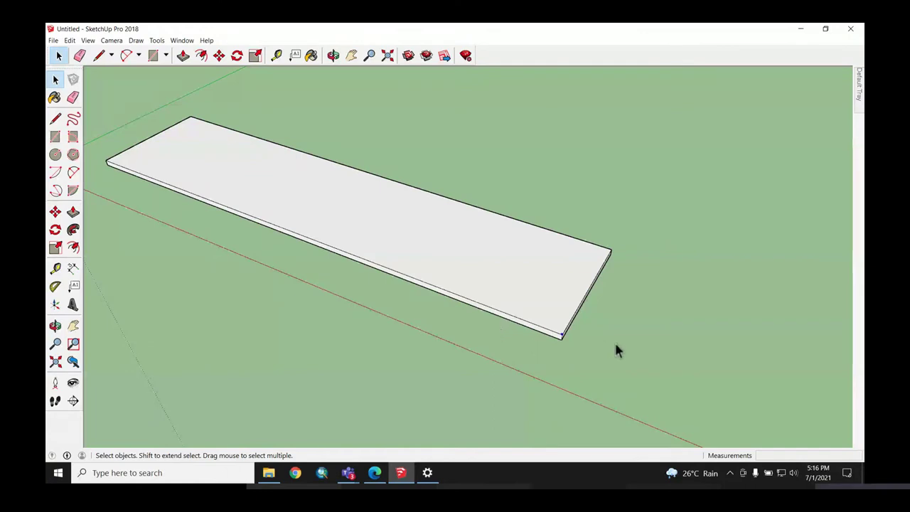
{"action": "middle_click_drag", "start_coordinate": [614, 340], "coordinate": [697, 325]}
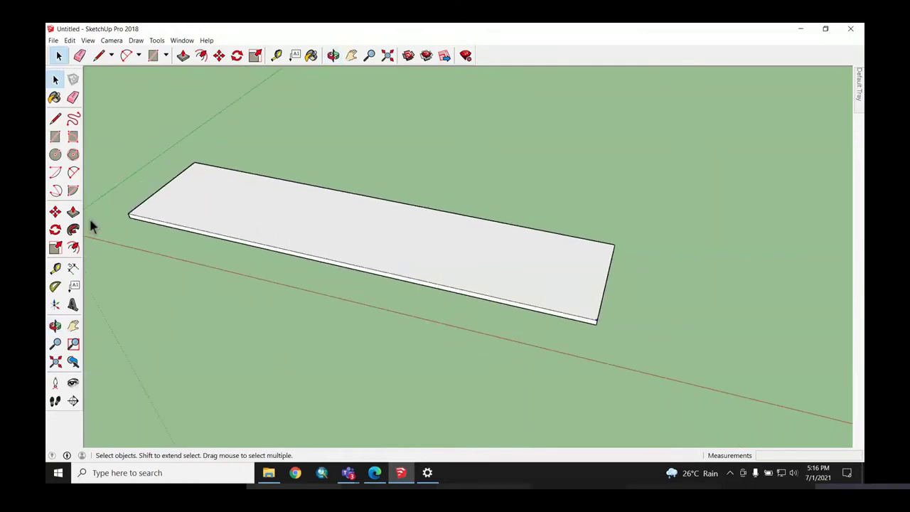
{"action": "mouse_move", "coordinate": [89, 216]}
{"action": "middle_mouse_down"}
{"action": "mouse_move", "coordinate": [116, 209]}
{"action": "mouse_move", "coordinate": [106, 248]}
{"action": "mouse_move", "coordinate": [214, 263]}
{"action": "middle_mouse_up"}
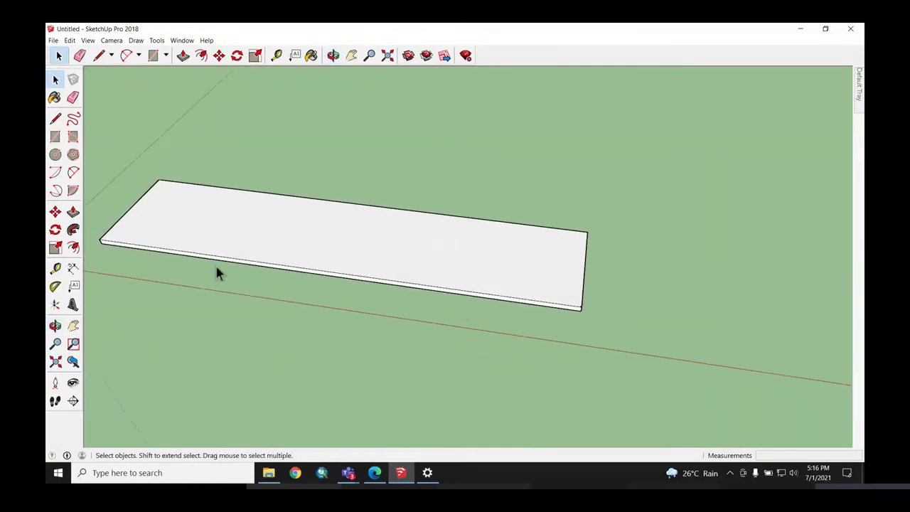
{"action": "mouse_move", "coordinate": [658, 284]}
{"action": "middle_mouse_down"}
{"action": "mouse_move", "coordinate": [137, 237]}
{"action": "mouse_move", "coordinate": [267, 265]}
{"action": "mouse_move", "coordinate": [349, 264]}
{"action": "mouse_move", "coordinate": [490, 312]}
{"action": "middle_mouse_up"}
{"action": "middle_click_drag", "start_coordinate": [601, 325], "coordinate": [676, 306]}
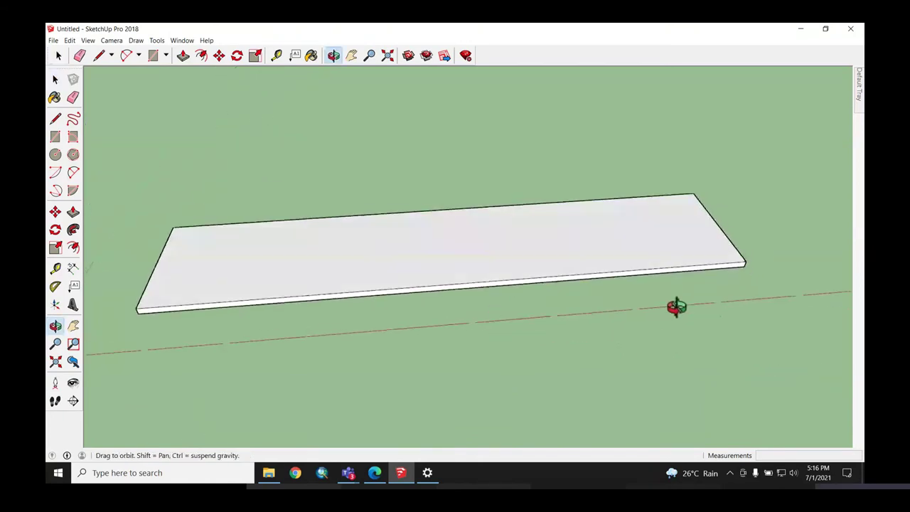
{"action": "scroll", "coordinate": [718, 292], "scroll_direction": "down", "scroll_amount": 1}
{"action": "scroll", "coordinate": [452, 296], "scroll_direction": "up", "scroll_amount": 2}
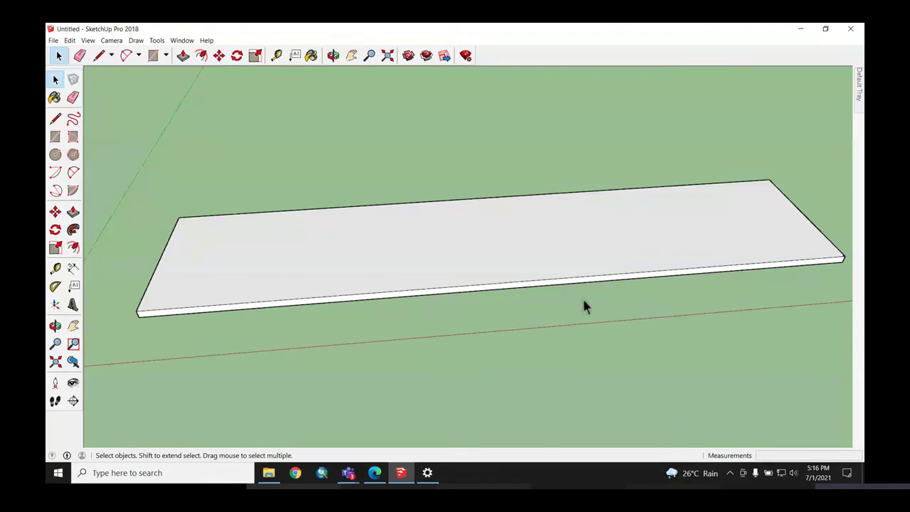
{"action": "middle_click_drag", "start_coordinate": [569, 309], "coordinate": [327, 333]}
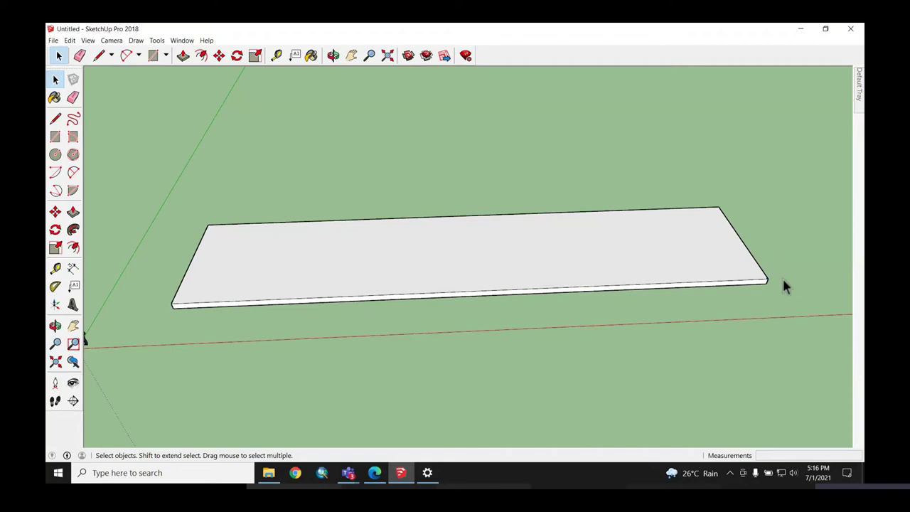
Step: Zoom in on the slab's right corner square and orbit to reveal the front face
{"action": "scroll", "coordinate": [776, 283], "scroll_direction": "up", "scroll_amount": 2}
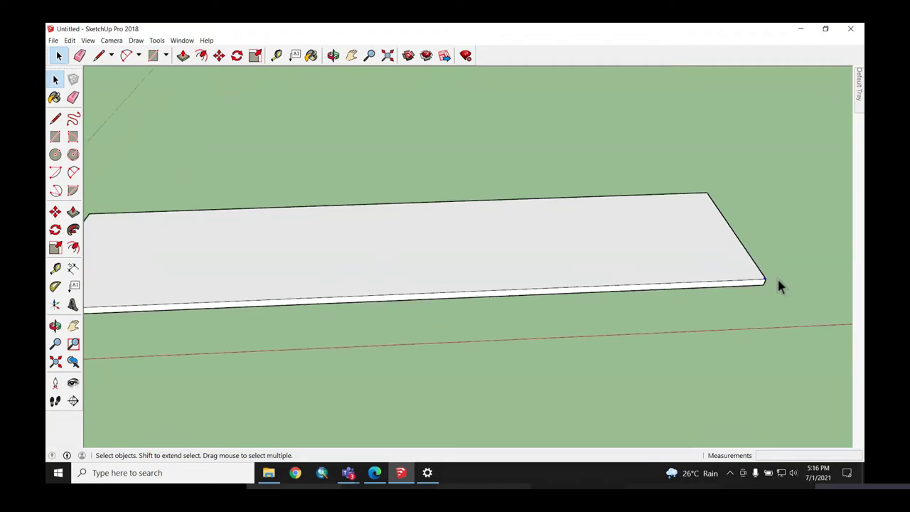
{"action": "scroll", "coordinate": [775, 286], "scroll_direction": "up", "scroll_amount": 1}
{"action": "scroll", "coordinate": [772, 279], "scroll_direction": "up", "scroll_amount": 1}
{"action": "scroll", "coordinate": [764, 276], "scroll_direction": "up", "scroll_amount": 1}
{"action": "scroll", "coordinate": [764, 276], "scroll_direction": "up", "scroll_amount": 1}
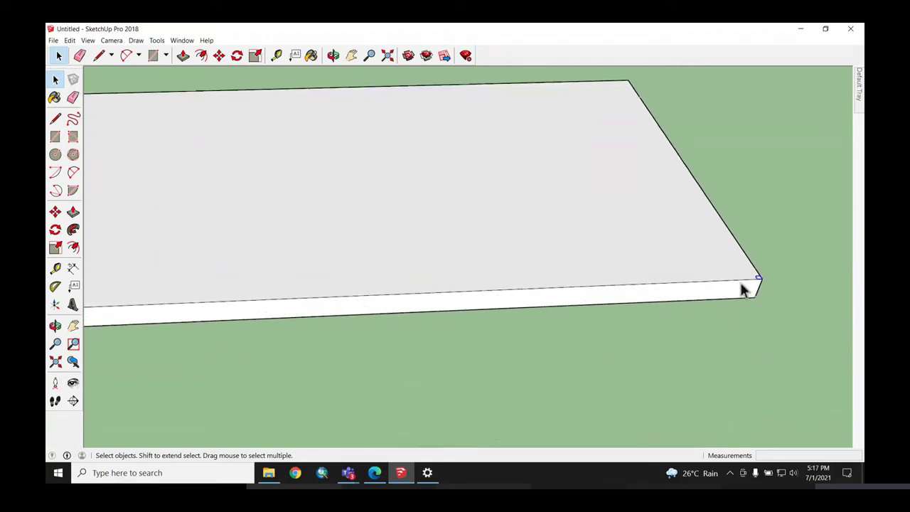
{"action": "scroll", "coordinate": [746, 283], "scroll_direction": "up", "scroll_amount": 2}
{"action": "scroll", "coordinate": [780, 284], "scroll_direction": "up", "scroll_amount": 1}
{"action": "scroll", "coordinate": [780, 285], "scroll_direction": "up", "scroll_amount": 1}
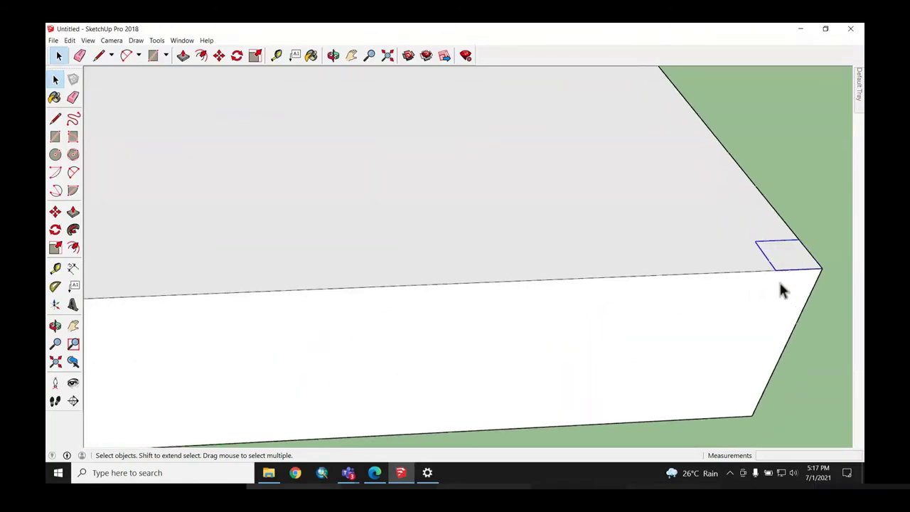
{"action": "scroll", "coordinate": [782, 290], "scroll_direction": "up", "scroll_amount": 1}
{"action": "scroll", "coordinate": [782, 290], "scroll_direction": "up", "scroll_amount": 1}
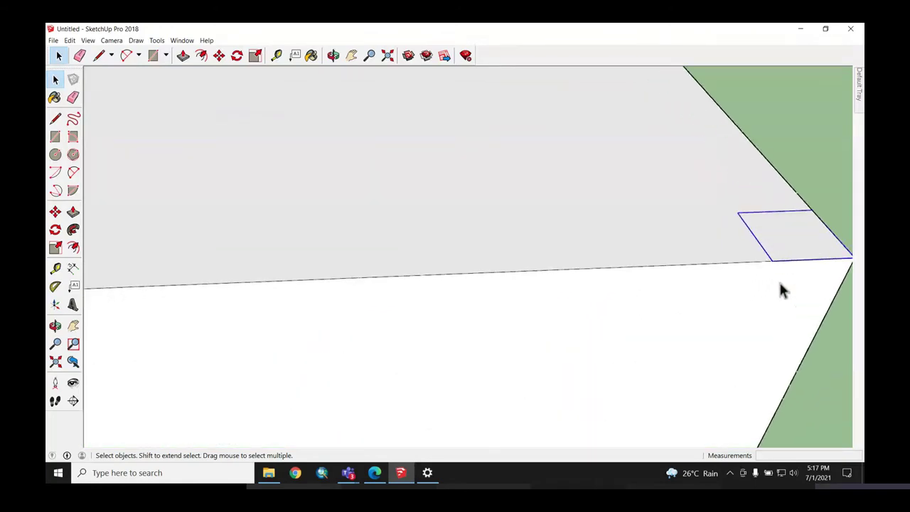
{"action": "mouse_move", "coordinate": [781, 290]}
{"action": "middle_mouse_down"}
{"action": "mouse_move", "coordinate": [768, 274]}
{"action": "mouse_move", "coordinate": [761, 295]}
{"action": "middle_mouse_up"}
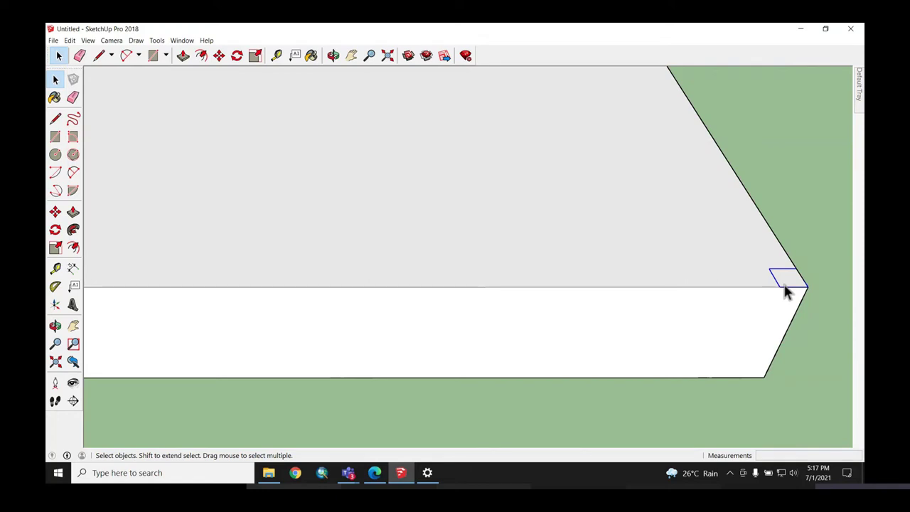
Step: Copy the corner POLE square 3 m along the slab's top front edge
{"action": "left_click", "coordinate": [813, 334]}
{"action": "left_click", "coordinate": [219, 55]}
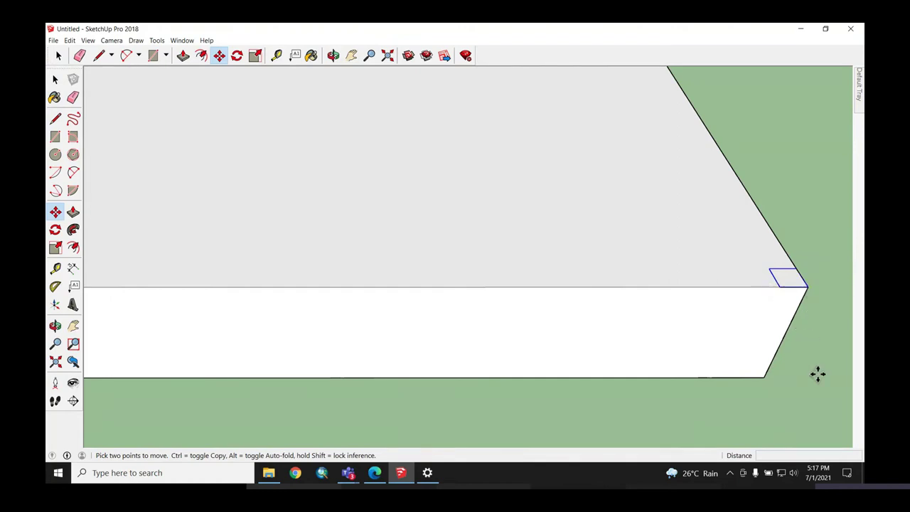
{"action": "mouse_move", "coordinate": [807, 287]}
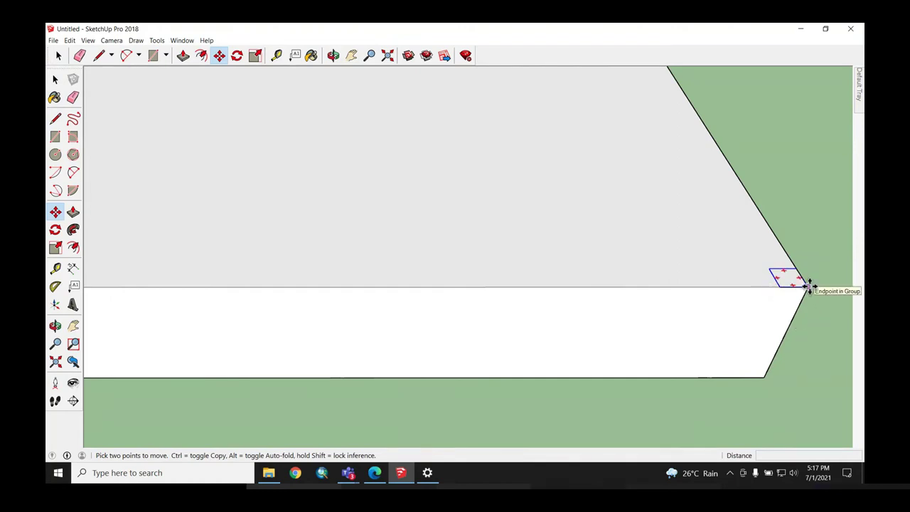
{"action": "left_click", "coordinate": [809, 284]}
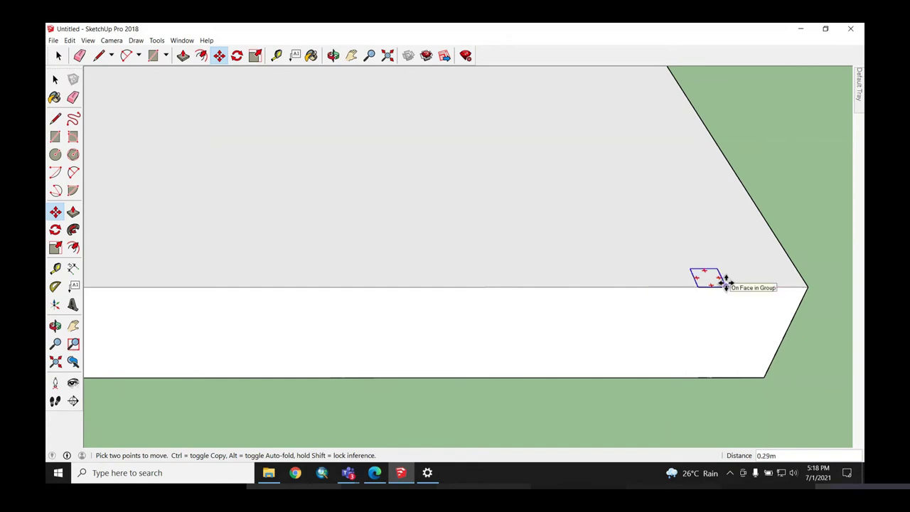
{"action": "key", "text": "ctrl"}
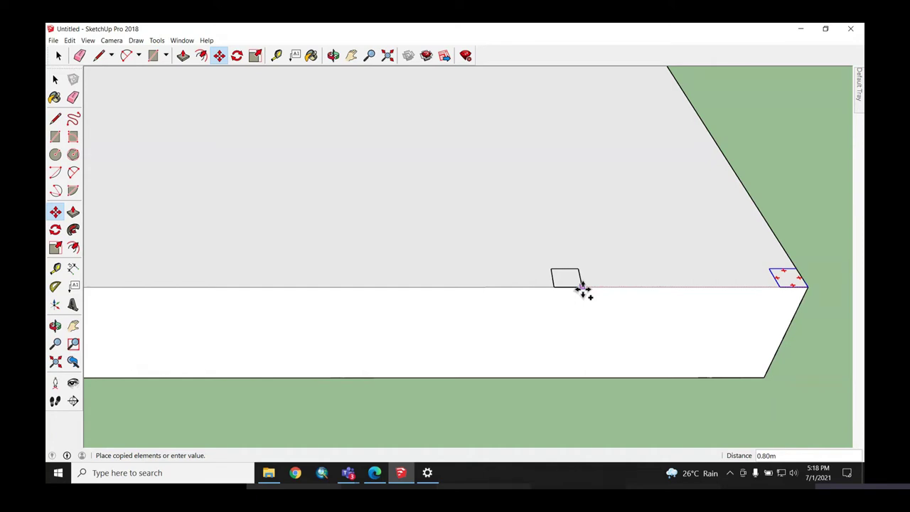
{"action": "type", "text": "3"}
{"action": "key", "text": "Return"}
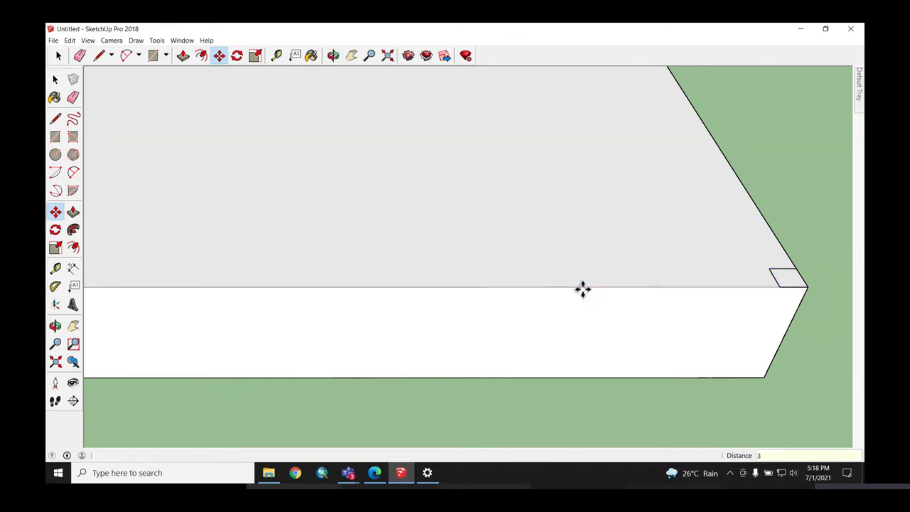
{"action": "scroll", "coordinate": [459, 289], "scroll_direction": "down", "scroll_amount": 2}
{"action": "scroll", "coordinate": [550, 288], "scroll_direction": "down", "scroll_amount": 1}
{"action": "scroll", "coordinate": [221, 293], "scroll_direction": "up", "scroll_amount": 1}
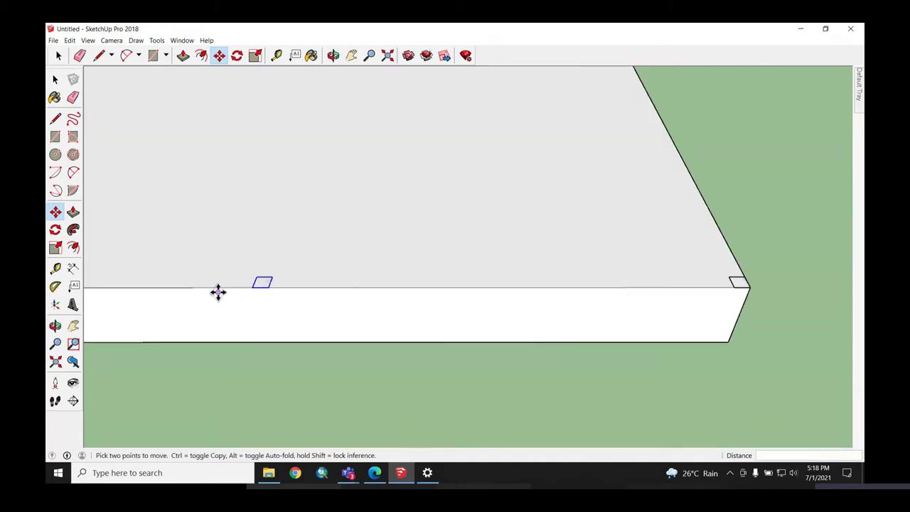
{"action": "scroll", "coordinate": [244, 289], "scroll_direction": "up", "scroll_amount": 1}
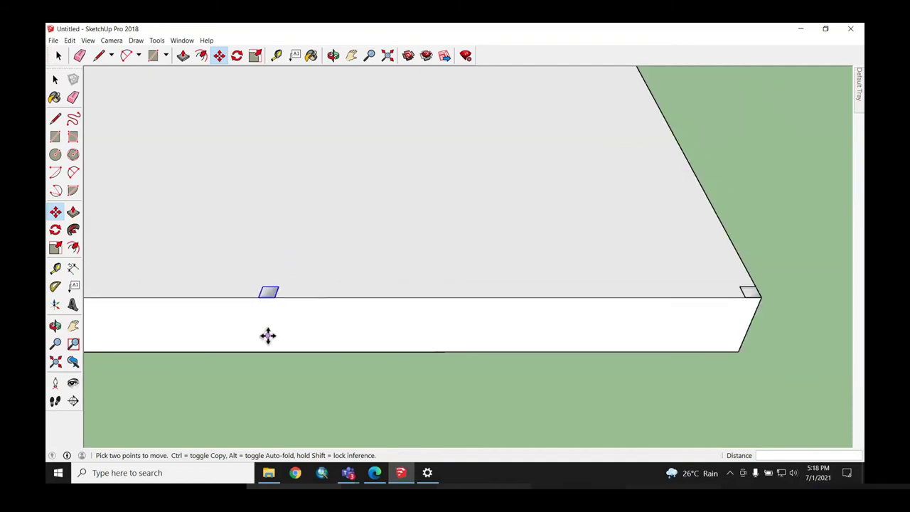
{"action": "scroll", "coordinate": [268, 331], "scroll_direction": "down", "scroll_amount": 1}
{"action": "scroll", "coordinate": [256, 310], "scroll_direction": "down", "scroll_amount": 1}
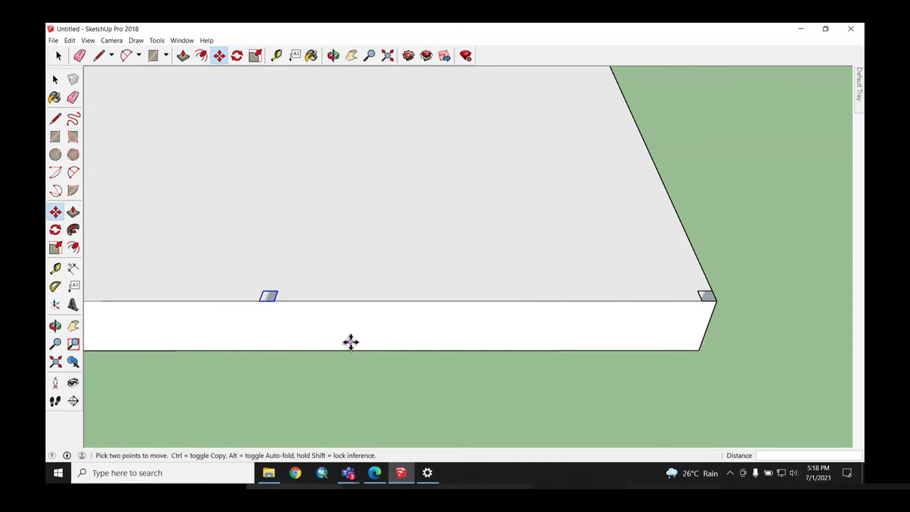
{"action": "mouse_move", "coordinate": [602, 351]}
{"action": "middle_mouse_down"}
{"action": "mouse_move", "coordinate": [753, 343]}
{"action": "mouse_move", "coordinate": [741, 337]}
{"action": "mouse_move", "coordinate": [695, 351]}
{"action": "mouse_move", "coordinate": [493, 336]}
{"action": "mouse_move", "coordinate": [479, 325]}
{"action": "mouse_move", "coordinate": [480, 311]}
{"action": "mouse_move", "coordinate": [533, 347]}
{"action": "middle_mouse_up"}
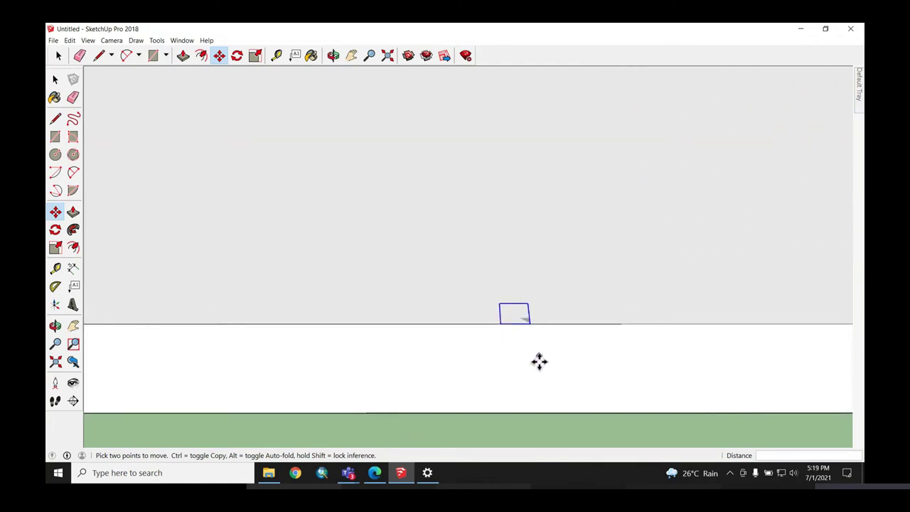
Step: Select the copied POLE square and start a copy-move from its corner along the edge
{"action": "key", "text": "space"}
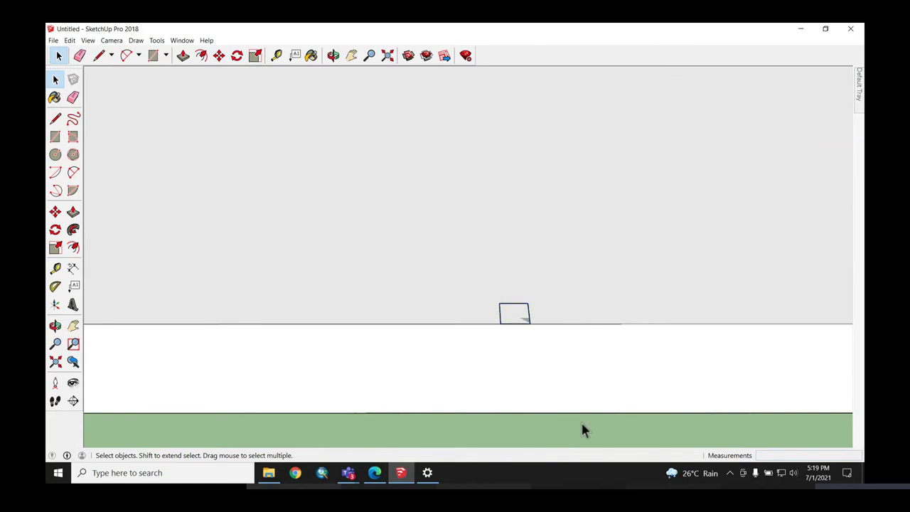
{"action": "left_click", "coordinate": [517, 323]}
{"action": "left_click", "coordinate": [222, 61]}
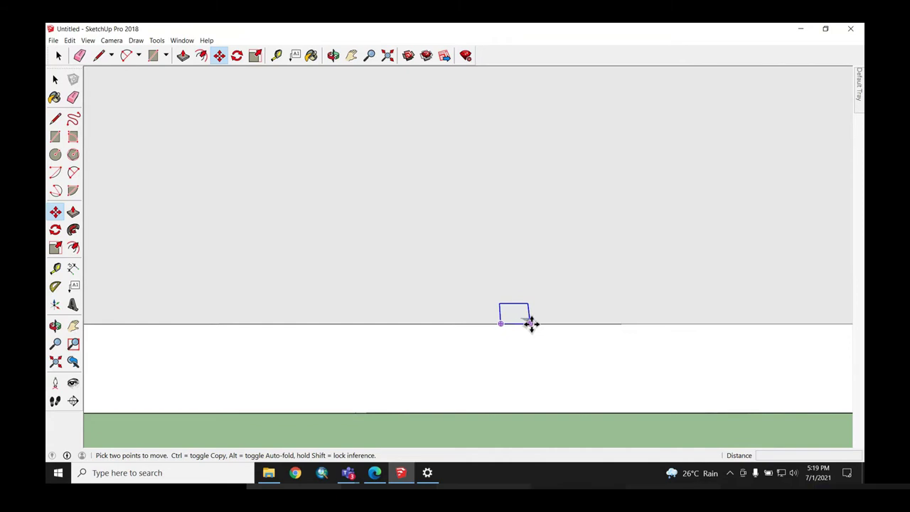
{"action": "left_click", "coordinate": [529, 323]}
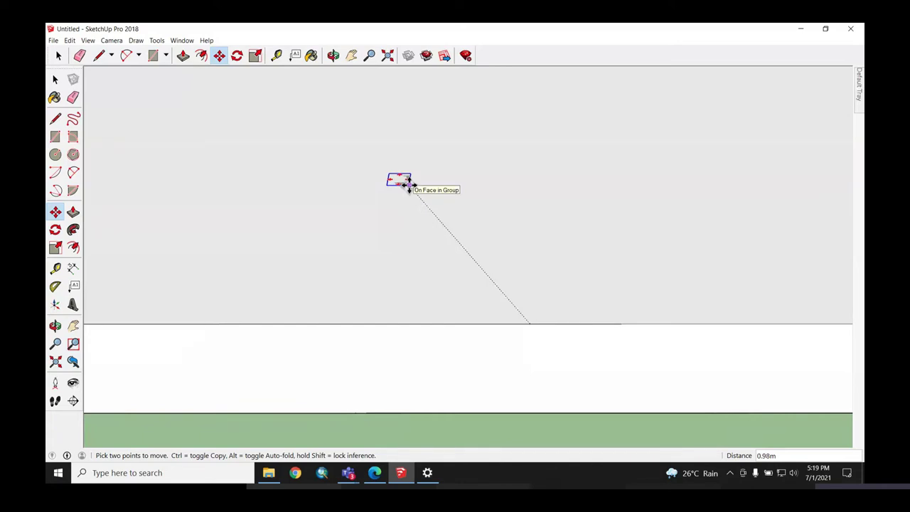
{"action": "key", "text": "ctrl"}
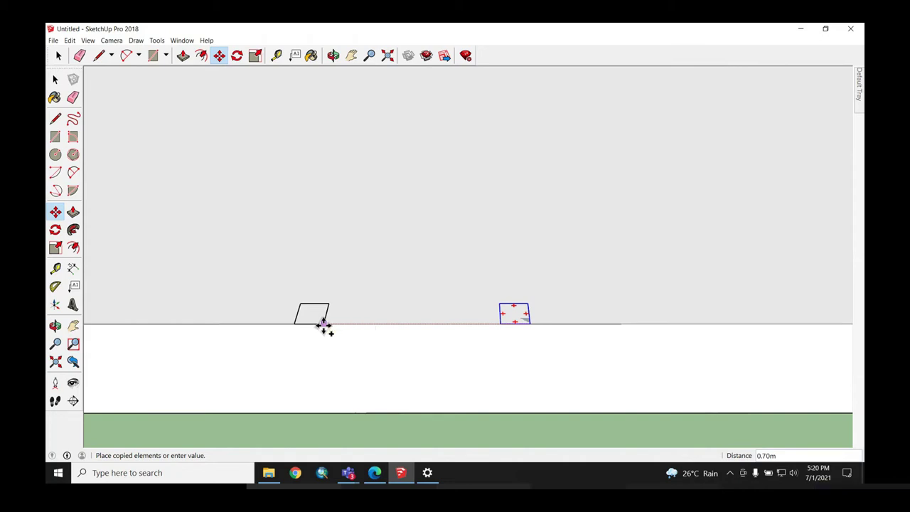
Step: Drop the new POLE copy 3 m farther along the front edge and return to Select
{"action": "scroll", "coordinate": [324, 325], "scroll_direction": "down", "scroll_amount": 1}
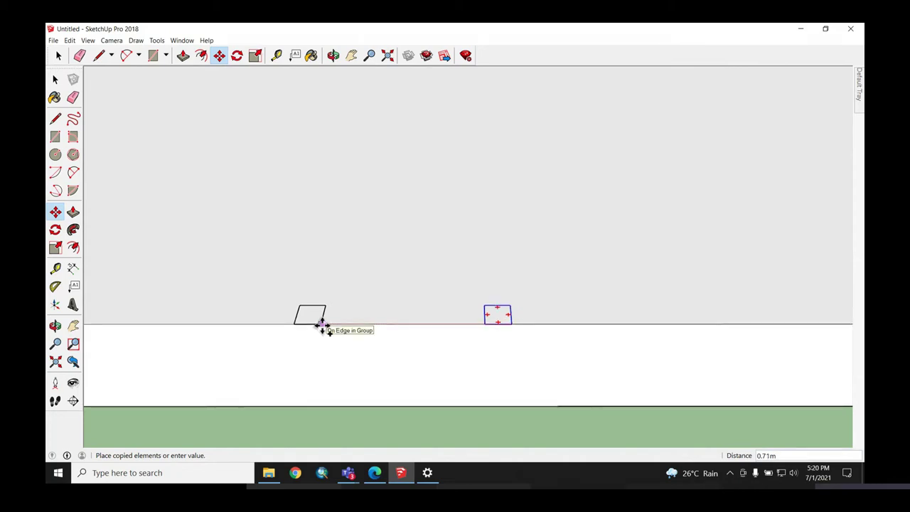
{"action": "scroll", "coordinate": [324, 326], "scroll_direction": "down", "scroll_amount": 2}
{"action": "scroll", "coordinate": [323, 325], "scroll_direction": "down", "scroll_amount": 1}
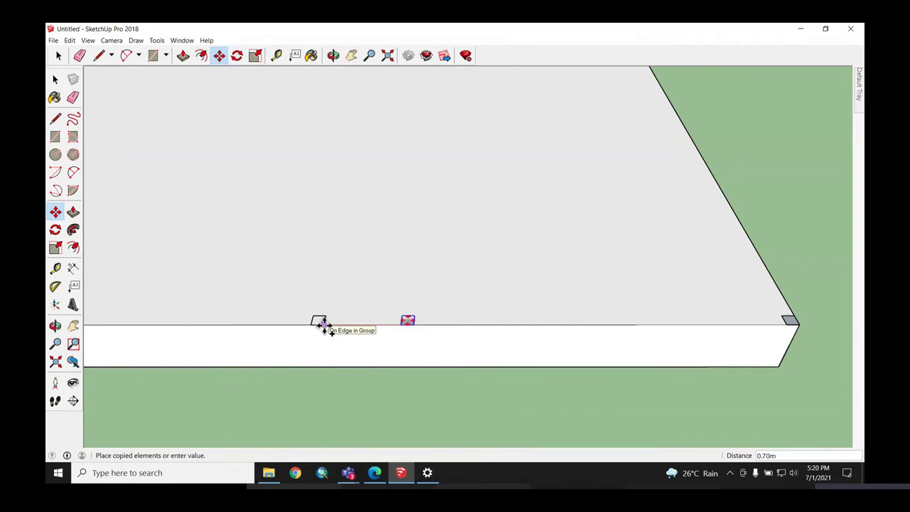
{"action": "type", "text": "3"}
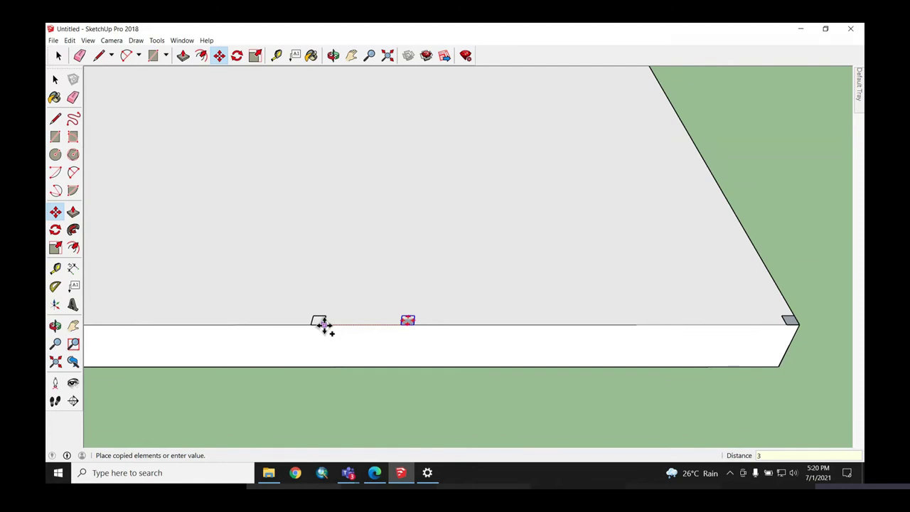
{"action": "key", "text": "Return"}
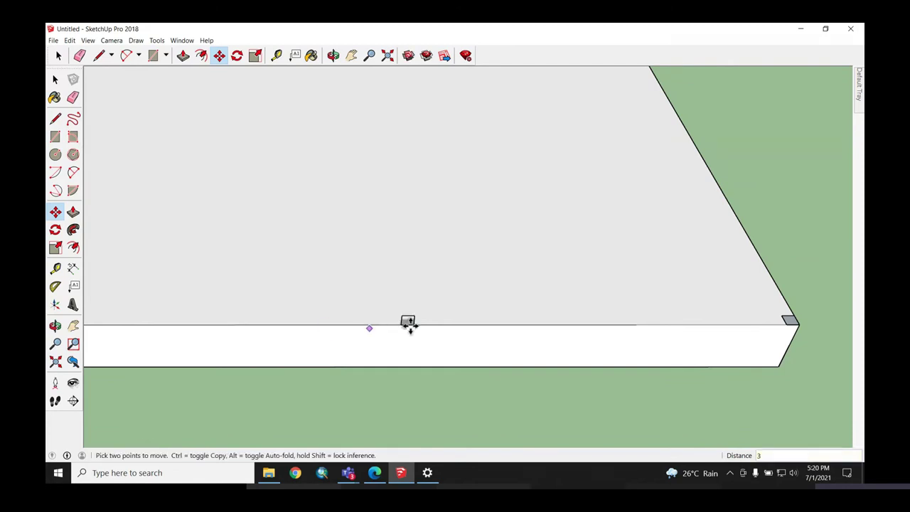
{"action": "scroll", "coordinate": [427, 323], "scroll_direction": "down", "scroll_amount": 2}
{"action": "scroll", "coordinate": [152, 322], "scroll_direction": "up", "scroll_amount": 1}
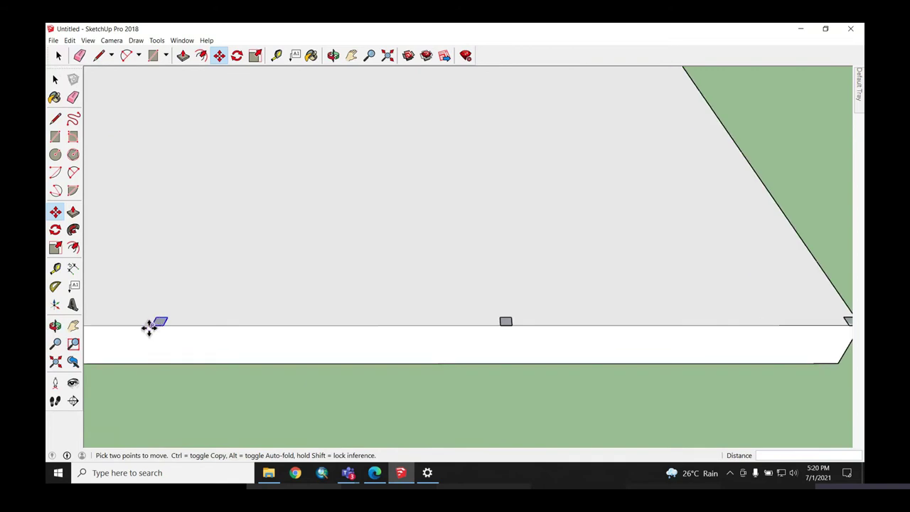
{"action": "scroll", "coordinate": [150, 324], "scroll_direction": "up", "scroll_amount": 1}
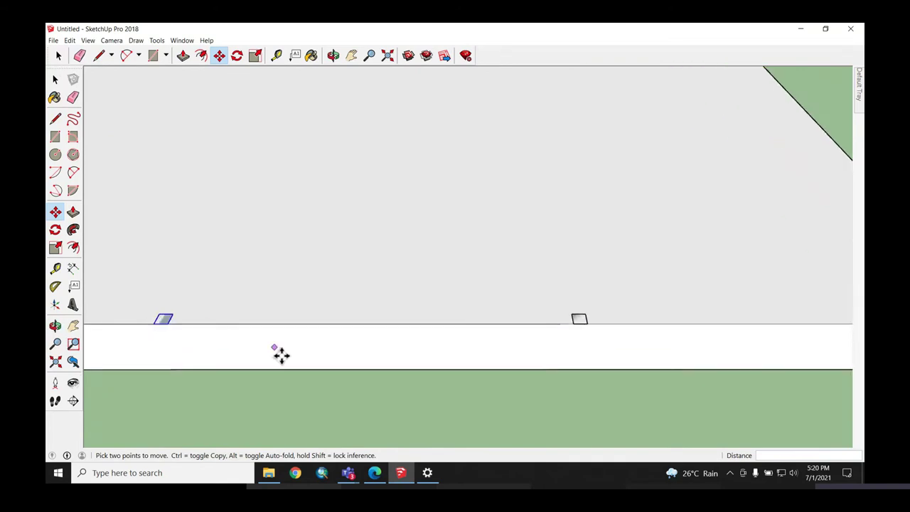
{"action": "key", "text": "space"}
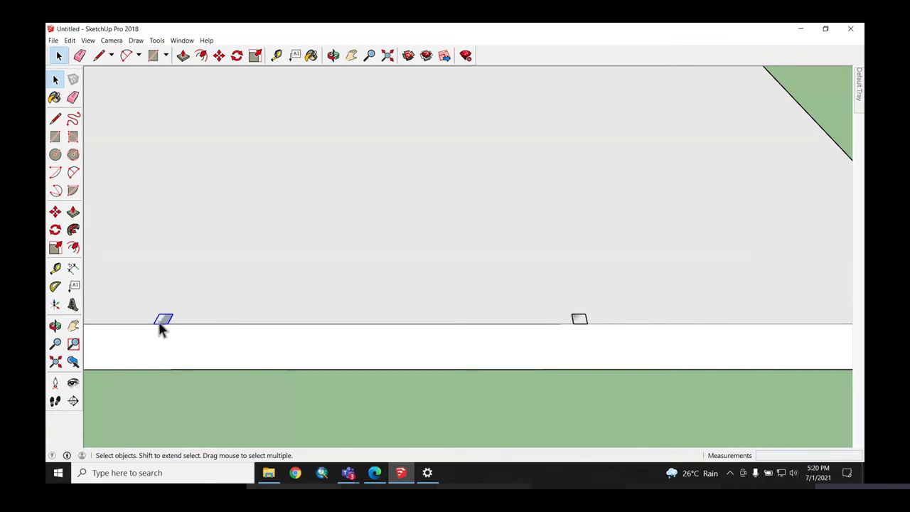
Step: Zoom out and back in to frame the slab's right front corner
{"action": "scroll", "coordinate": [162, 327], "scroll_direction": "down", "scroll_amount": 2}
{"action": "scroll", "coordinate": [162, 327], "scroll_direction": "down", "scroll_amount": 3}
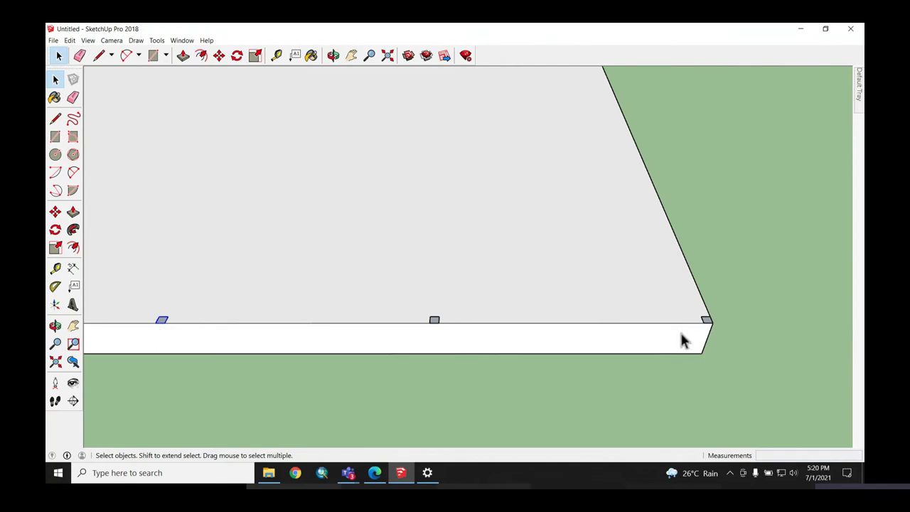
{"action": "scroll", "coordinate": [726, 332], "scroll_direction": "down", "scroll_amount": 1}
{"action": "scroll", "coordinate": [725, 332], "scroll_direction": "down", "scroll_amount": 1}
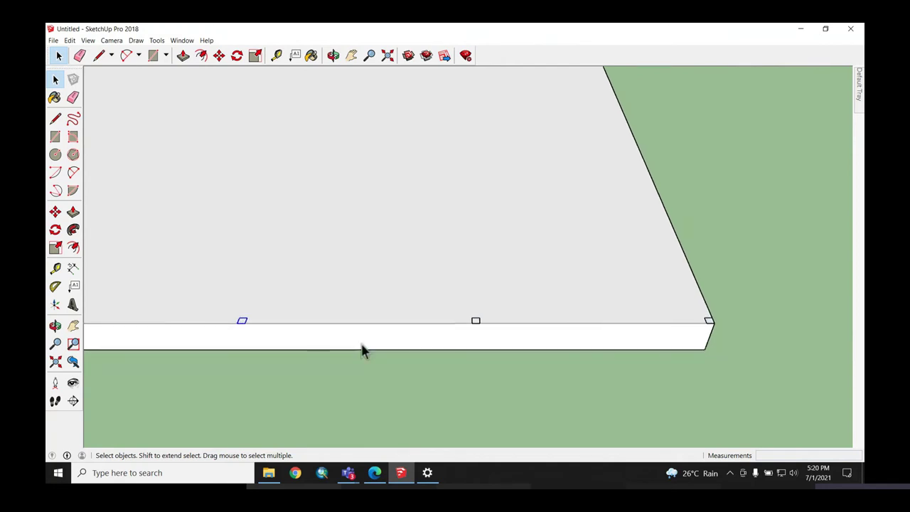
{"action": "scroll", "coordinate": [605, 332], "scroll_direction": "down", "scroll_amount": 2}
{"action": "scroll", "coordinate": [668, 319], "scroll_direction": "down", "scroll_amount": 1}
{"action": "scroll", "coordinate": [640, 323], "scroll_direction": "down", "scroll_amount": 1}
{"action": "scroll", "coordinate": [625, 330], "scroll_direction": "down", "scroll_amount": 2}
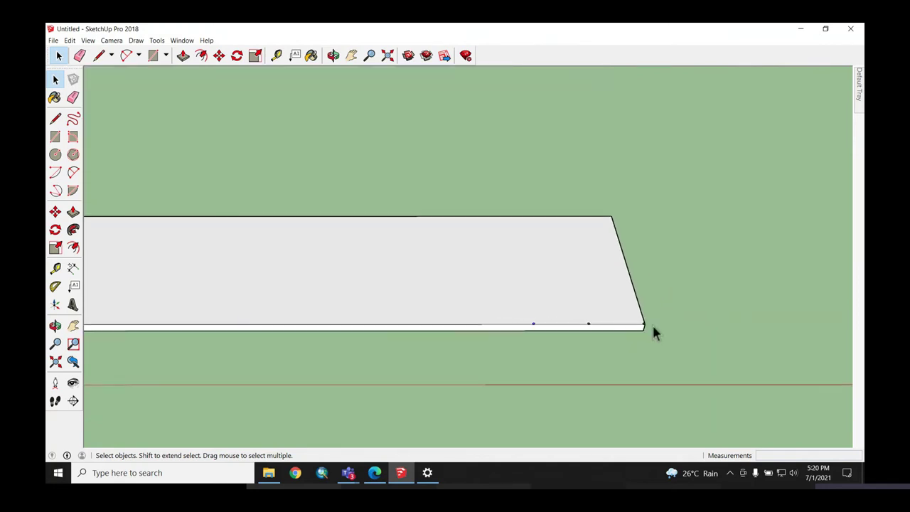
{"action": "scroll", "coordinate": [675, 316], "scroll_direction": "down", "scroll_amount": 1}
{"action": "scroll", "coordinate": [108, 349], "scroll_direction": "down", "scroll_amount": 1}
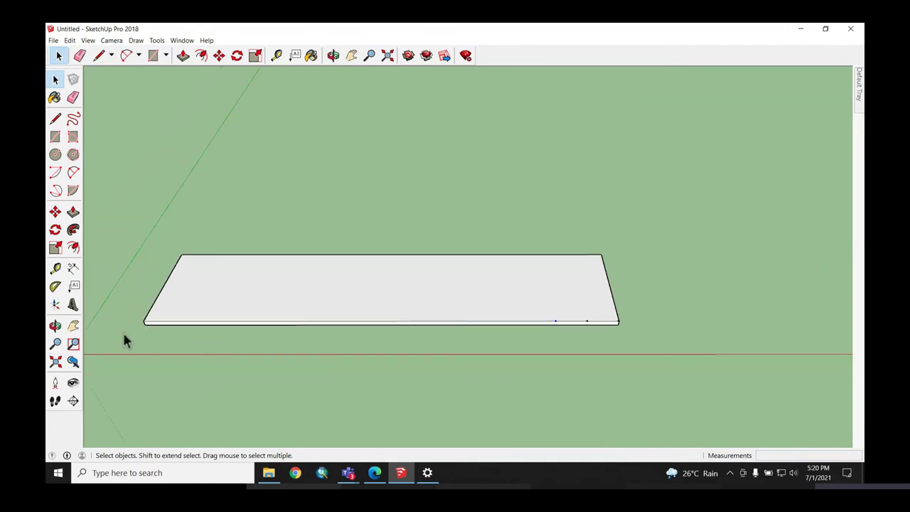
{"action": "scroll", "coordinate": [125, 338], "scroll_direction": "up", "scroll_amount": 1}
{"action": "scroll", "coordinate": [140, 336], "scroll_direction": "up", "scroll_amount": 1}
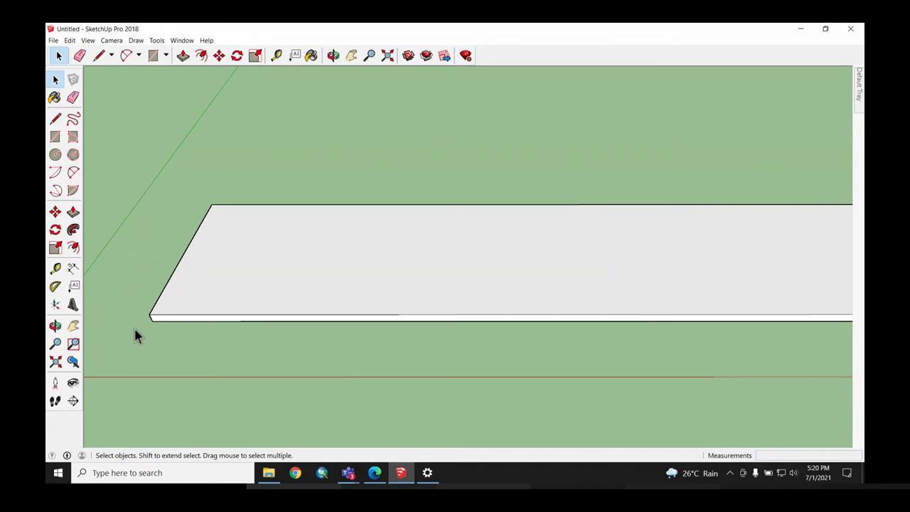
{"action": "scroll", "coordinate": [131, 323], "scroll_direction": "down", "scroll_amount": 1}
{"action": "scroll", "coordinate": [106, 342], "scroll_direction": "down", "scroll_amount": 1}
{"action": "scroll", "coordinate": [747, 317], "scroll_direction": "up", "scroll_amount": 2}
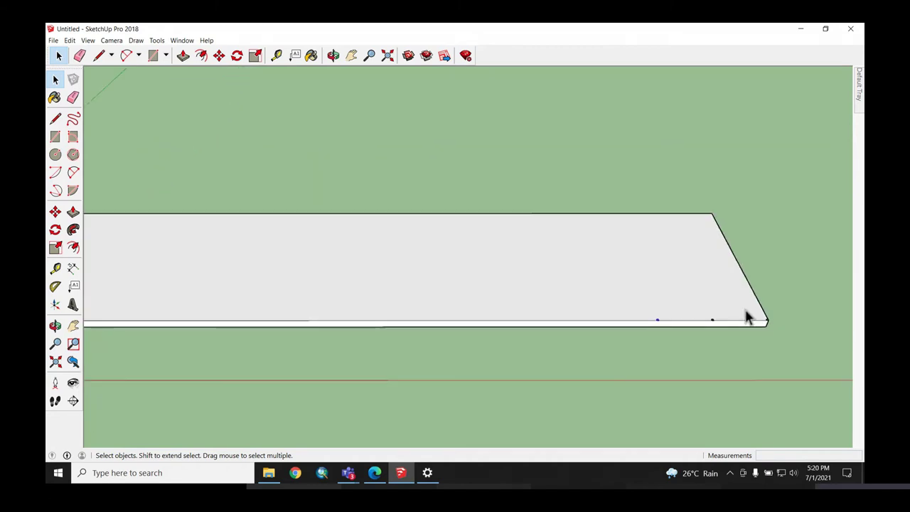
{"action": "scroll", "coordinate": [740, 319], "scroll_direction": "up", "scroll_amount": 1}
{"action": "scroll", "coordinate": [732, 322], "scroll_direction": "up", "scroll_amount": 1}
{"action": "scroll", "coordinate": [735, 323], "scroll_direction": "up", "scroll_amount": 1}
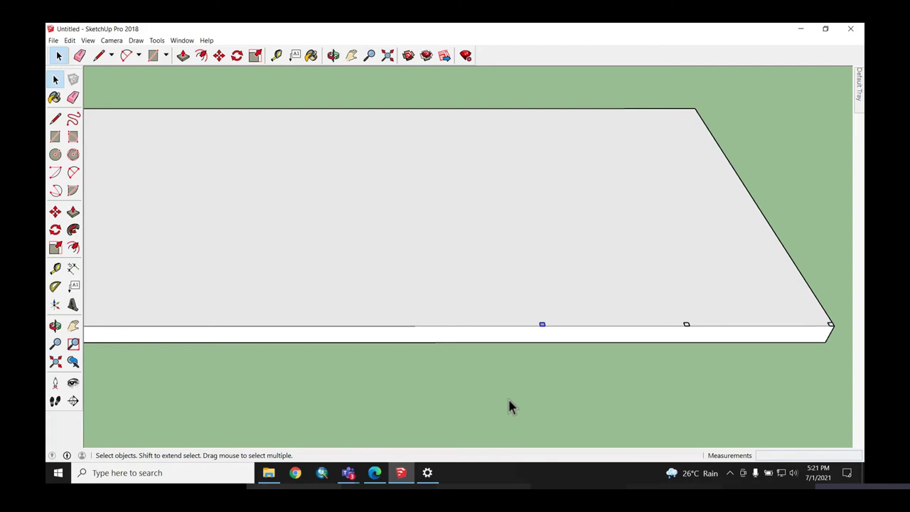
{"action": "scroll", "coordinate": [509, 401], "scroll_direction": "up", "scroll_amount": 3}
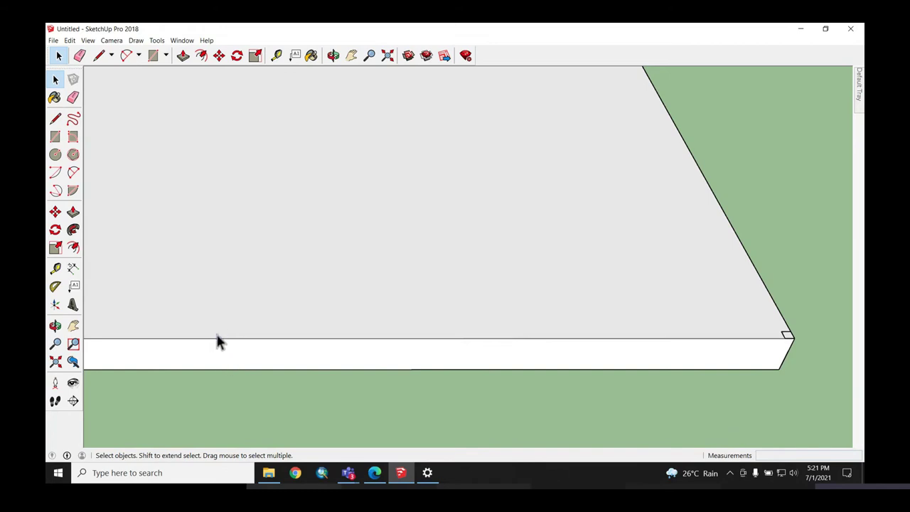
{"action": "scroll", "coordinate": [813, 336], "scroll_direction": "up", "scroll_amount": 1}
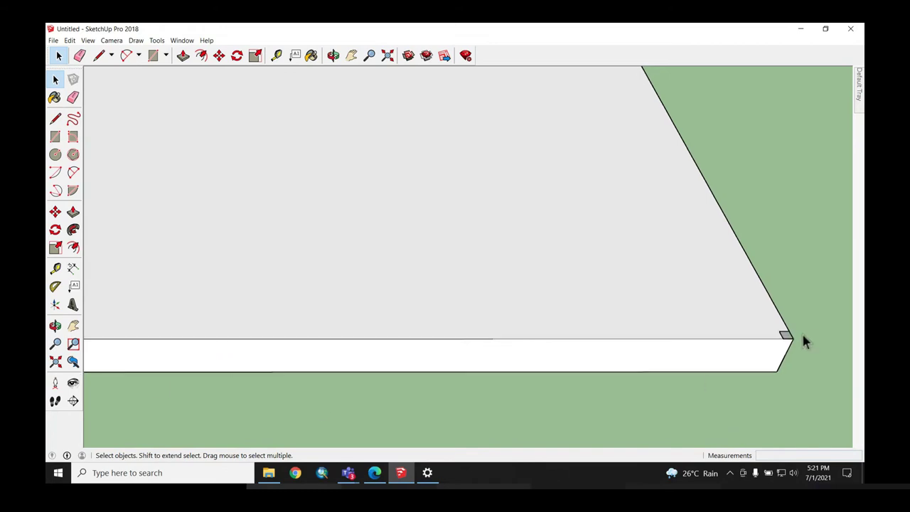
{"action": "scroll", "coordinate": [802, 340], "scroll_direction": "up", "scroll_amount": 1}
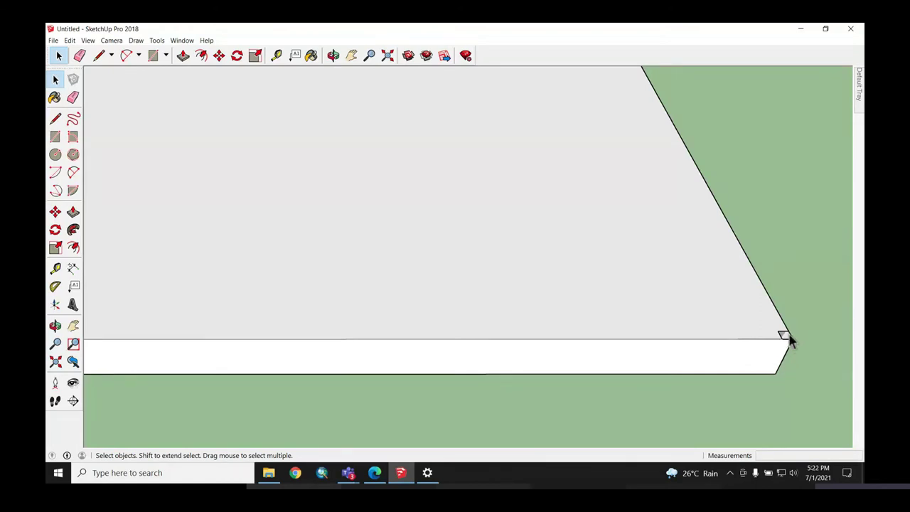
{"action": "scroll", "coordinate": [199, 355], "scroll_direction": "down", "scroll_amount": 1}
{"action": "scroll", "coordinate": [704, 341], "scroll_direction": "up", "scroll_amount": 1}
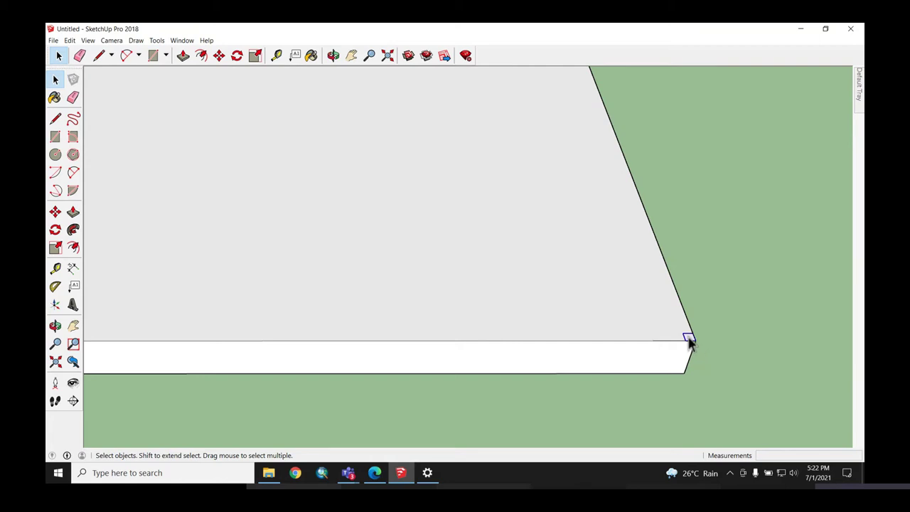
Step: Switch to the Move tool and zoom around the slab to find the corner column square
{"action": "left_click", "coordinate": [219, 56]}
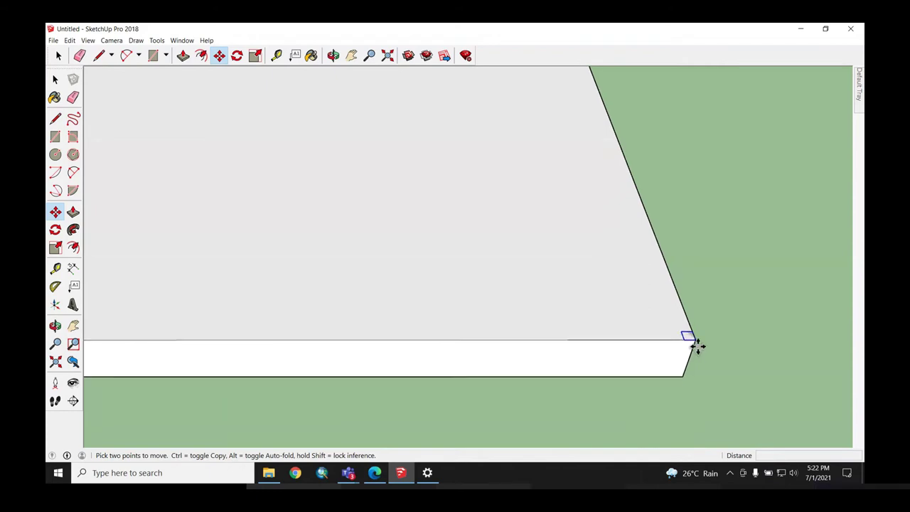
{"action": "key", "text": "q"}
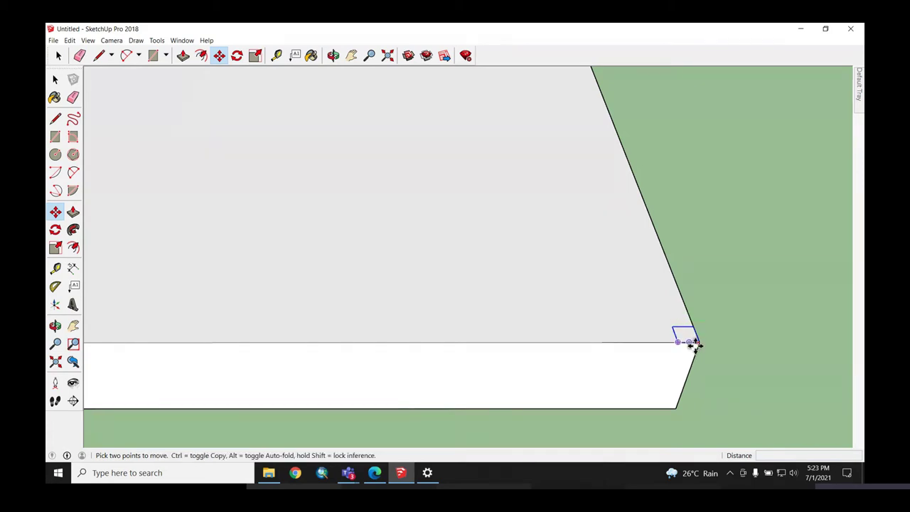
{"action": "scroll", "coordinate": [676, 342], "scroll_direction": "down", "scroll_amount": 2}
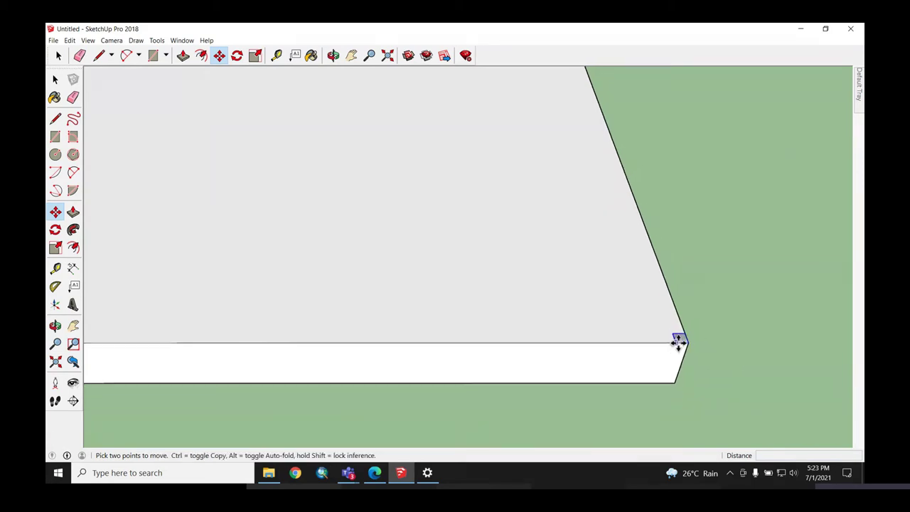
{"action": "scroll", "coordinate": [679, 343], "scroll_direction": "down", "scroll_amount": 2}
{"action": "scroll", "coordinate": [680, 329], "scroll_direction": "down", "scroll_amount": 2}
{"action": "scroll", "coordinate": [666, 327], "scroll_direction": "down", "scroll_amount": 2}
{"action": "scroll", "coordinate": [672, 329], "scroll_direction": "down", "scroll_amount": 2}
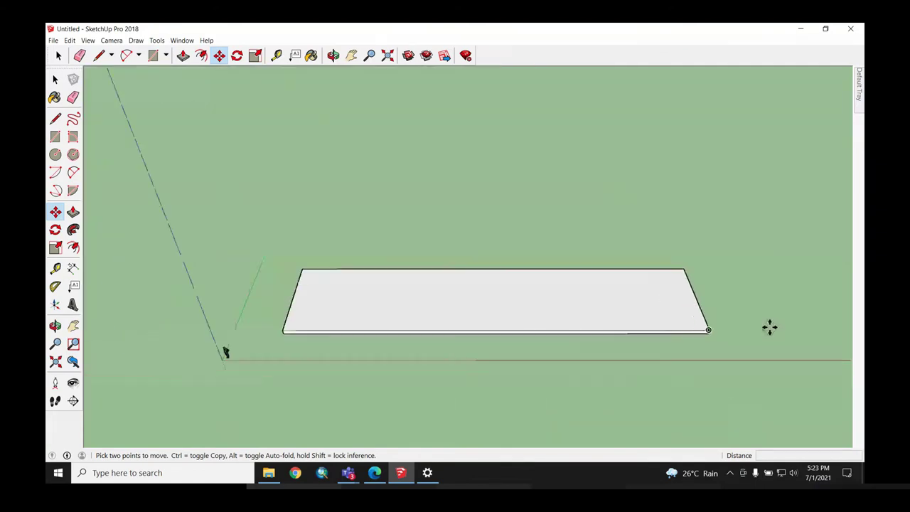
{"action": "scroll", "coordinate": [281, 329], "scroll_direction": "up", "scroll_amount": 1}
{"action": "scroll", "coordinate": [280, 329], "scroll_direction": "up", "scroll_amount": 2}
{"action": "scroll", "coordinate": [298, 328], "scroll_direction": "up", "scroll_amount": 1}
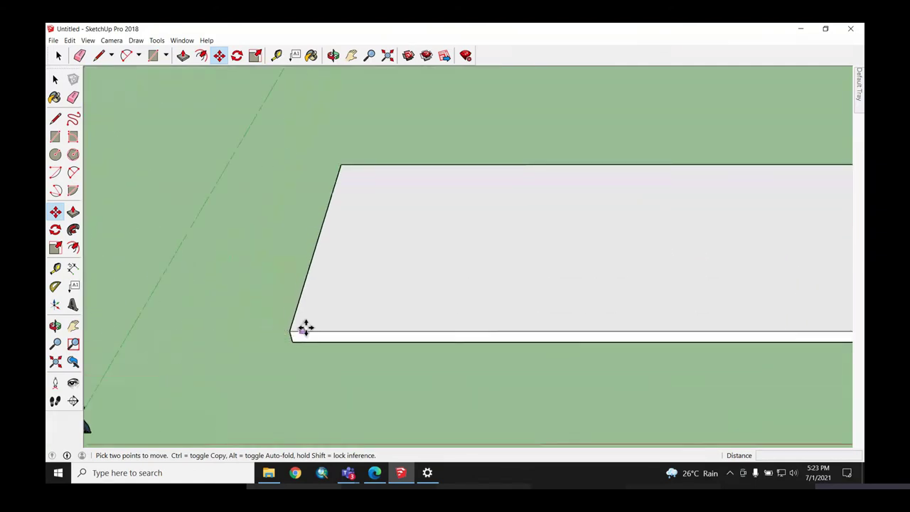
{"action": "scroll", "coordinate": [281, 329], "scroll_direction": "up", "scroll_amount": 2}
{"action": "scroll", "coordinate": [270, 330], "scroll_direction": "up", "scroll_amount": 1}
{"action": "scroll", "coordinate": [281, 334], "scroll_direction": "up", "scroll_amount": 1}
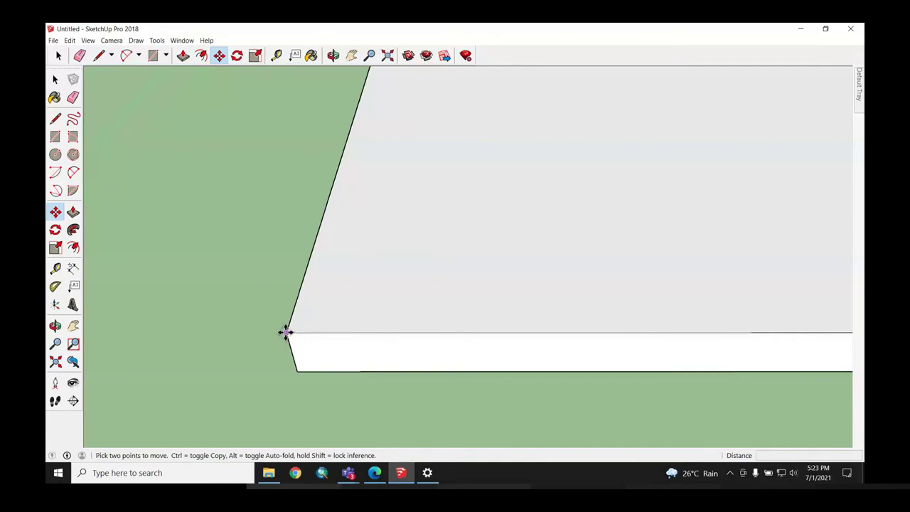
Step: Pick a Move start point at the slab's left front corner
{"action": "left_click", "coordinate": [285, 332]}
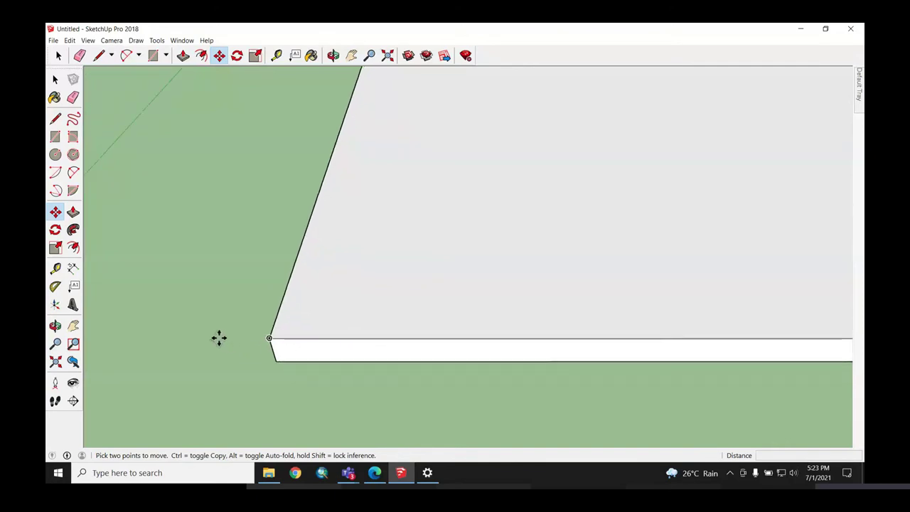
{"action": "scroll", "coordinate": [213, 336], "scroll_direction": "down", "scroll_amount": 1}
{"action": "scroll", "coordinate": [199, 332], "scroll_direction": "down", "scroll_amount": 1}
{"action": "scroll", "coordinate": [188, 334], "scroll_direction": "down", "scroll_amount": 1}
{"action": "scroll", "coordinate": [185, 337], "scroll_direction": "down", "scroll_amount": 1}
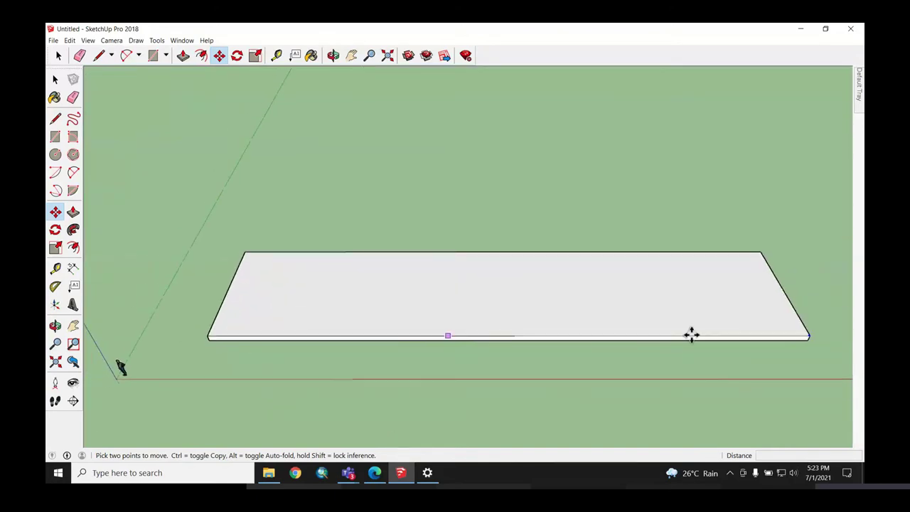
{"action": "scroll", "coordinate": [797, 334], "scroll_direction": "up", "scroll_amount": 2}
{"action": "scroll", "coordinate": [820, 335], "scroll_direction": "up", "scroll_amount": 1}
{"action": "scroll", "coordinate": [817, 335], "scroll_direction": "up", "scroll_amount": 1}
{"action": "scroll", "coordinate": [805, 340], "scroll_direction": "up", "scroll_amount": 2}
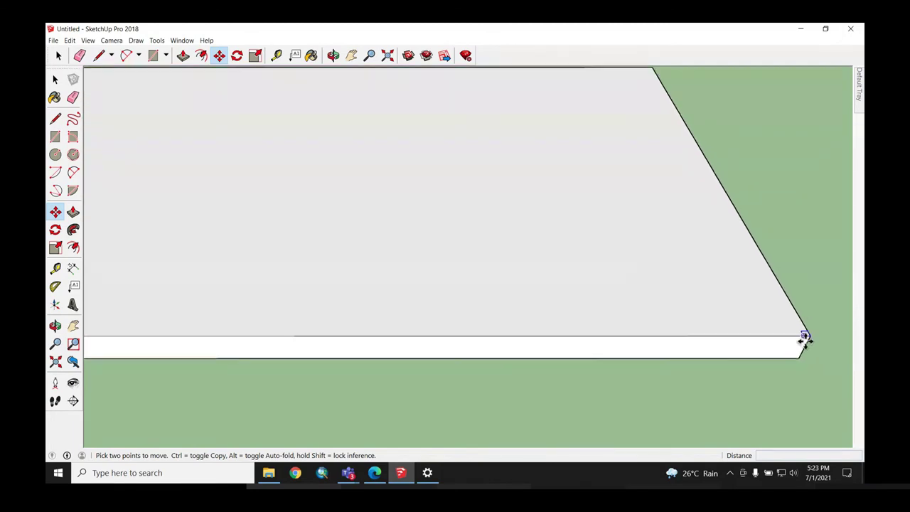
{"action": "scroll", "coordinate": [805, 338], "scroll_direction": "up", "scroll_amount": 2}
{"action": "scroll", "coordinate": [805, 332], "scroll_direction": "up", "scroll_amount": 3}
{"action": "scroll", "coordinate": [807, 331], "scroll_direction": "up", "scroll_amount": 1}
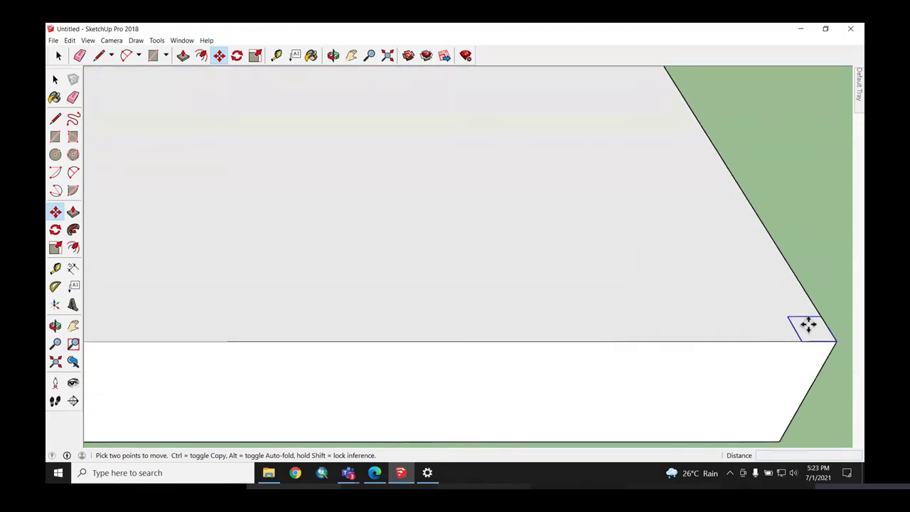
Step: Restart Move on the column square from its corner, in copy mode
{"action": "key", "text": "q"}
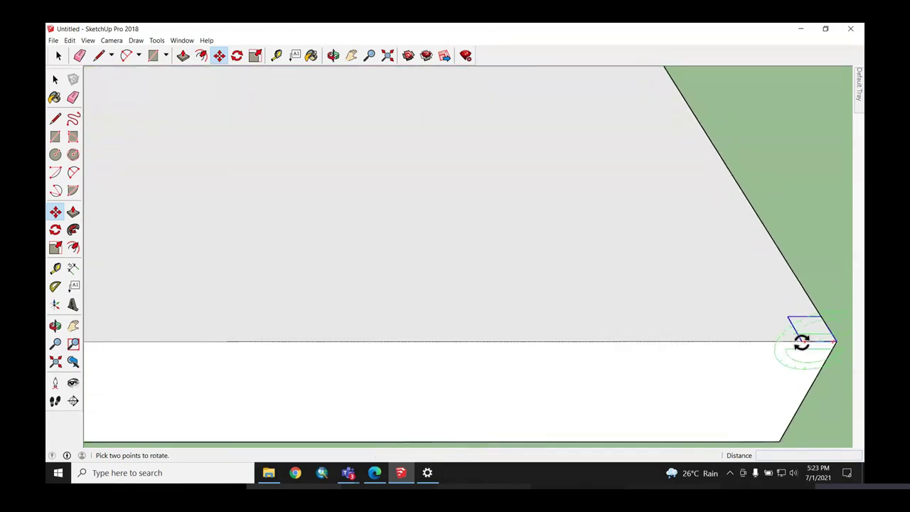
{"action": "key", "text": "m"}
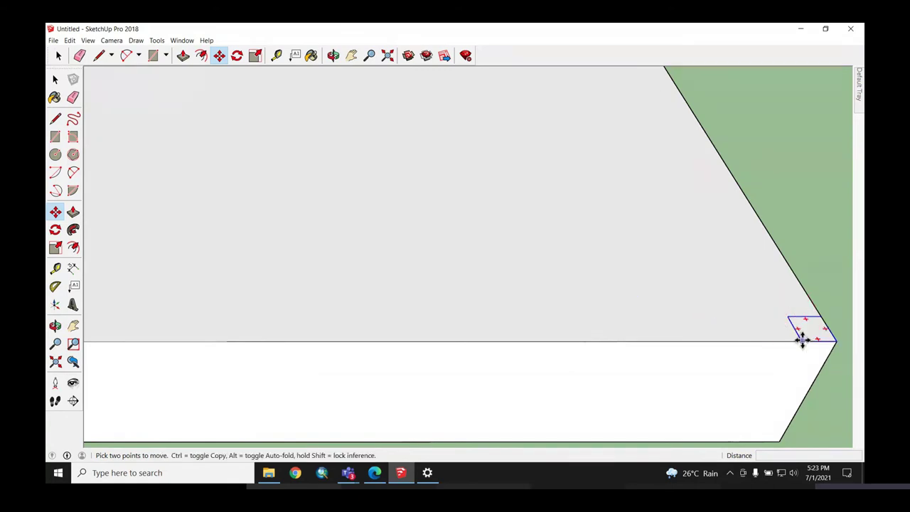
{"action": "left_click", "coordinate": [801, 339]}
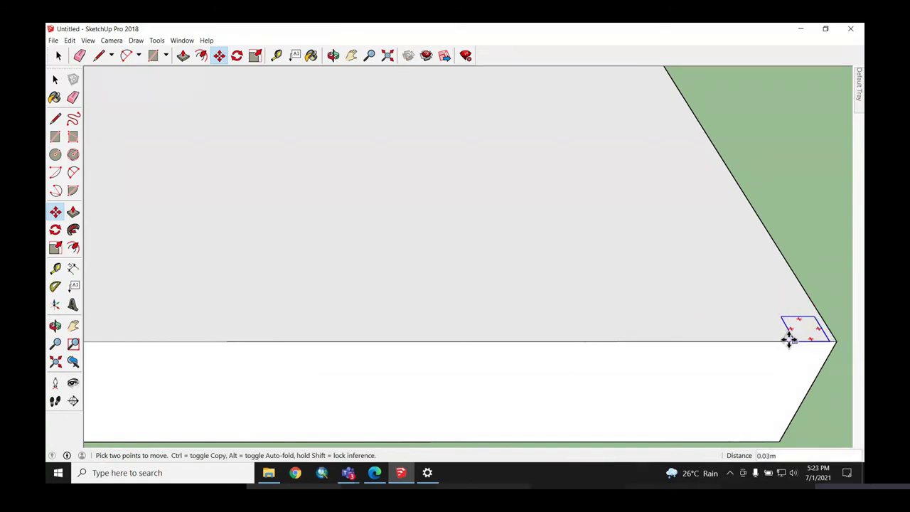
{"action": "key", "text": "ctrl"}
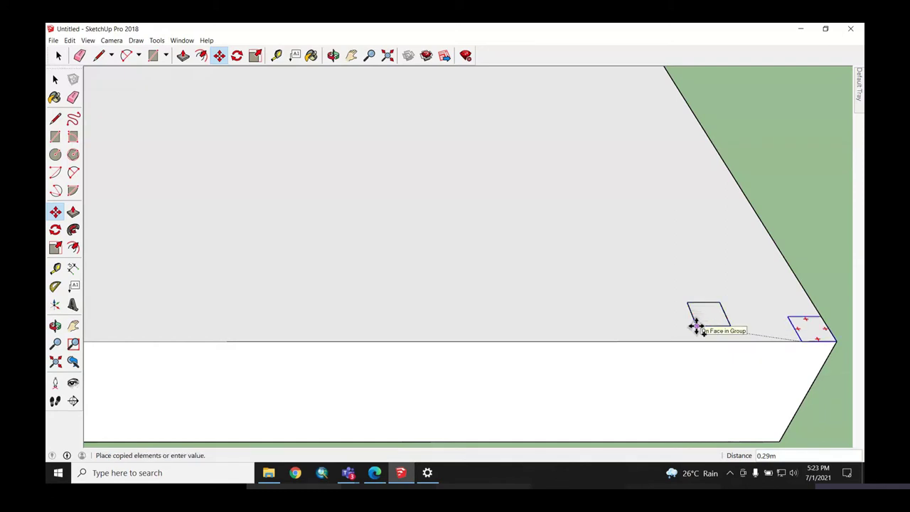
Step: Drop the column copy on the slab's left front corner endpoint
{"action": "scroll", "coordinate": [708, 324], "scroll_direction": "down", "scroll_amount": 1}
{"action": "scroll", "coordinate": [756, 309], "scroll_direction": "down", "scroll_amount": 2}
{"action": "scroll", "coordinate": [782, 302], "scroll_direction": "down", "scroll_amount": 2}
{"action": "scroll", "coordinate": [795, 302], "scroll_direction": "down", "scroll_amount": 1}
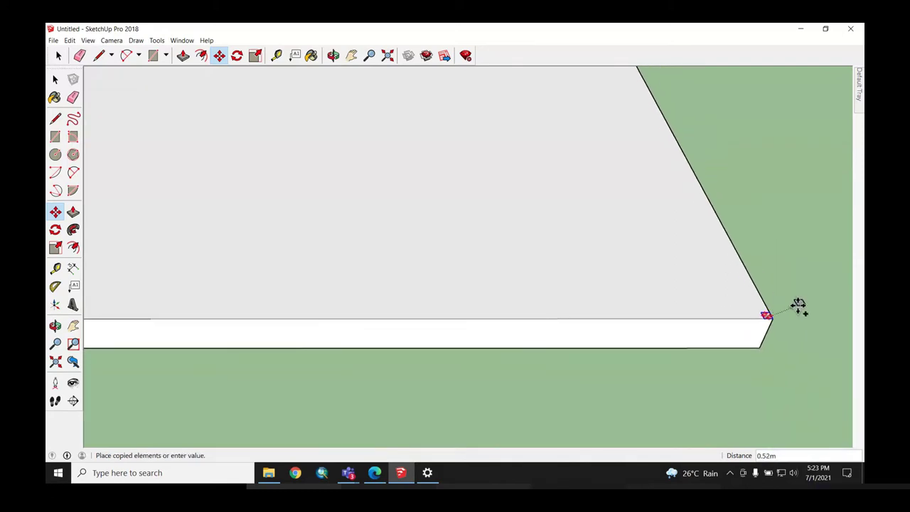
{"action": "scroll", "coordinate": [803, 309], "scroll_direction": "down", "scroll_amount": 1}
{"action": "scroll", "coordinate": [812, 314], "scroll_direction": "down", "scroll_amount": 2}
{"action": "scroll", "coordinate": [816, 315], "scroll_direction": "down", "scroll_amount": 2}
{"action": "scroll", "coordinate": [816, 315], "scroll_direction": "down", "scroll_amount": 2}
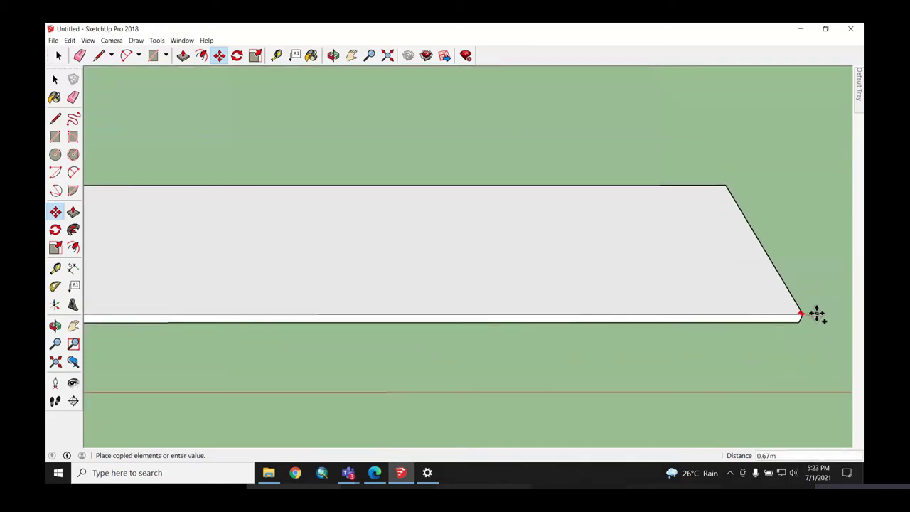
{"action": "scroll", "coordinate": [816, 313], "scroll_direction": "down", "scroll_amount": 2}
{"action": "scroll", "coordinate": [814, 313], "scroll_direction": "down", "scroll_amount": 1}
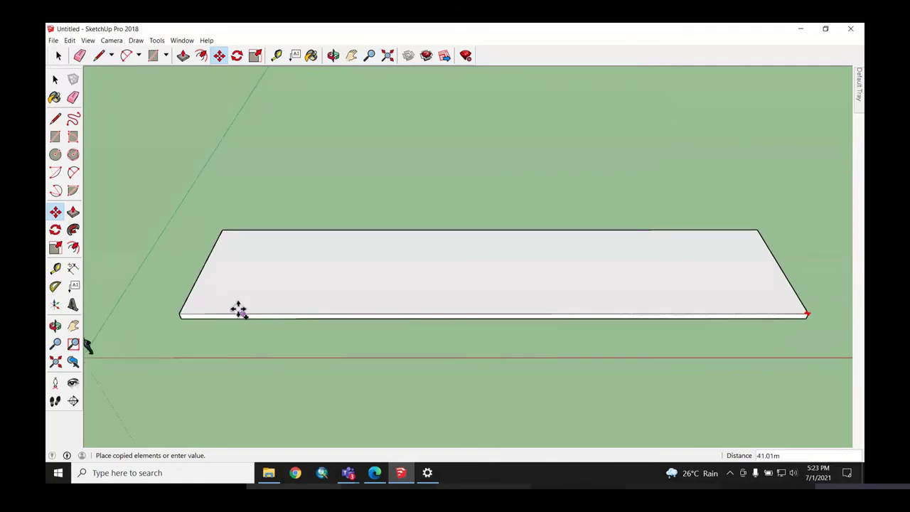
{"action": "scroll", "coordinate": [170, 310], "scroll_direction": "up", "scroll_amount": 2}
{"action": "scroll", "coordinate": [189, 312], "scroll_direction": "up", "scroll_amount": 2}
{"action": "scroll", "coordinate": [171, 320], "scroll_direction": "up", "scroll_amount": 1}
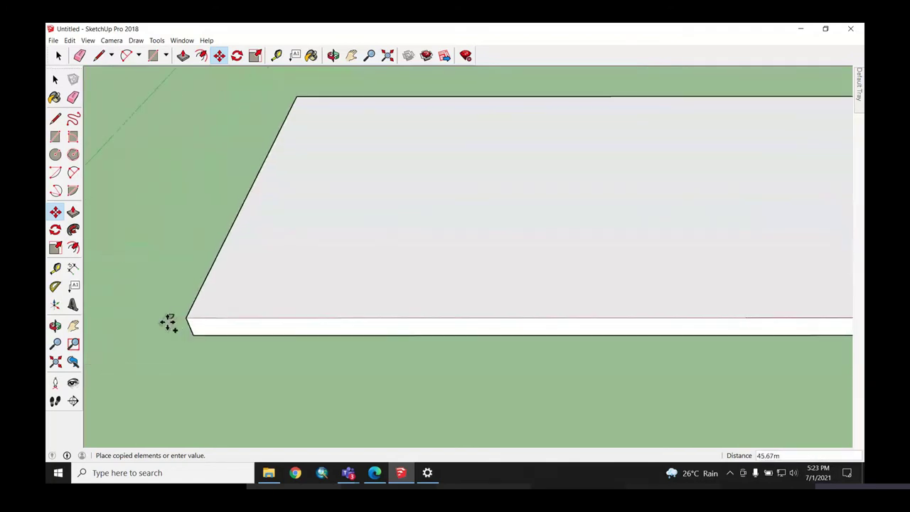
{"action": "scroll", "coordinate": [202, 315], "scroll_direction": "up", "scroll_amount": 1}
{"action": "scroll", "coordinate": [193, 311], "scroll_direction": "up", "scroll_amount": 1}
{"action": "scroll", "coordinate": [186, 314], "scroll_direction": "up", "scroll_amount": 1}
{"action": "scroll", "coordinate": [185, 314], "scroll_direction": "up", "scroll_amount": 2}
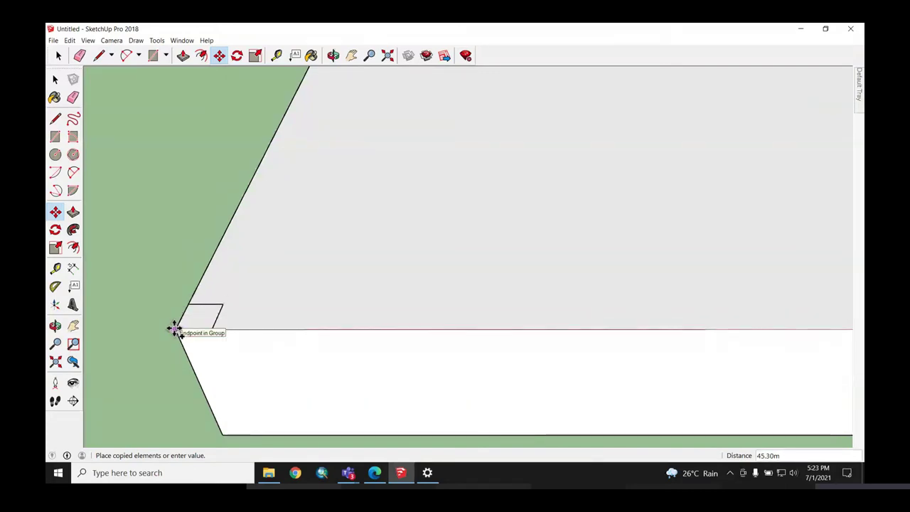
{"action": "left_click", "coordinate": [174, 328]}
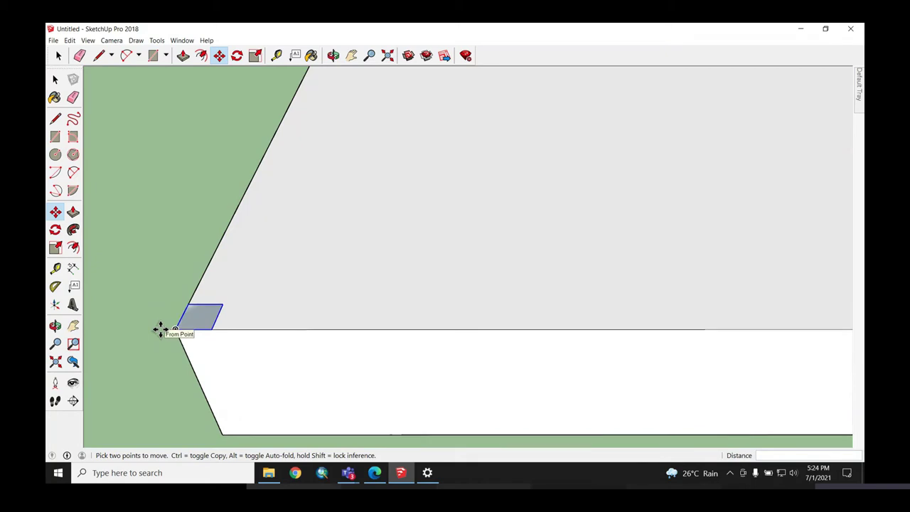
{"action": "scroll", "coordinate": [254, 328], "scroll_direction": "down", "scroll_amount": 1}
{"action": "scroll", "coordinate": [254, 328], "scroll_direction": "down", "scroll_amount": 1}
{"action": "scroll", "coordinate": [253, 329], "scroll_direction": "down", "scroll_amount": 1}
{"action": "scroll", "coordinate": [245, 329], "scroll_direction": "down", "scroll_amount": 1}
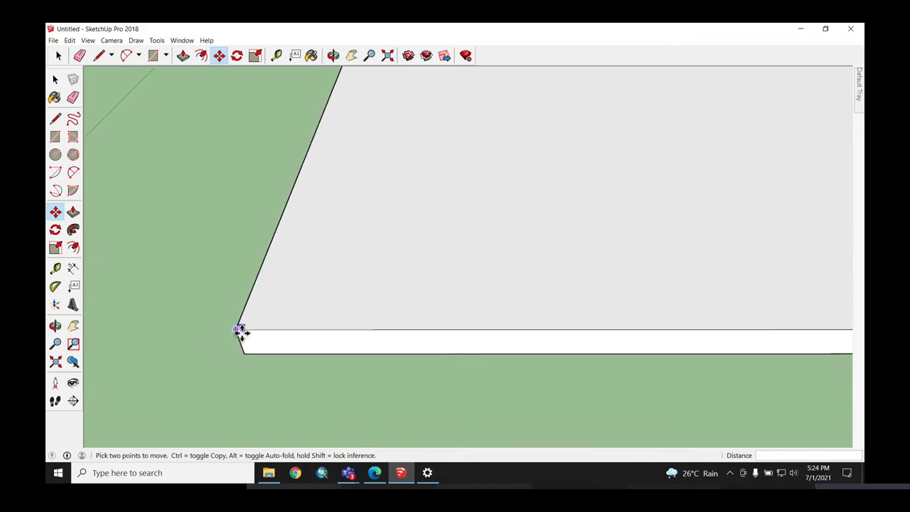
{"action": "scroll", "coordinate": [213, 338], "scroll_direction": "down", "scroll_amount": 1}
{"action": "scroll", "coordinate": [177, 348], "scroll_direction": "down", "scroll_amount": 1}
{"action": "scroll", "coordinate": [177, 348], "scroll_direction": "down", "scroll_amount": 2}
{"action": "scroll", "coordinate": [177, 348], "scroll_direction": "down", "scroll_amount": 2}
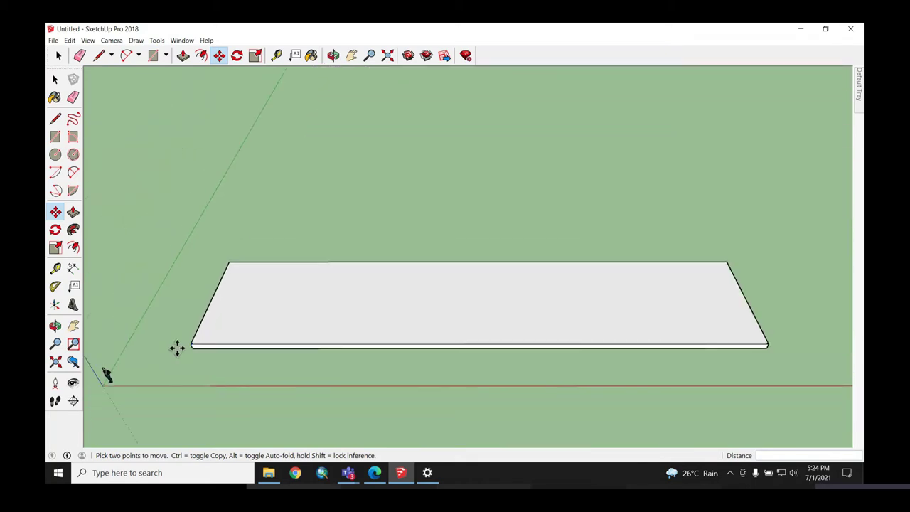
{"action": "scroll", "coordinate": [186, 348], "scroll_direction": "up", "scroll_amount": 1}
{"action": "scroll", "coordinate": [190, 348], "scroll_direction": "down", "scroll_amount": 1}
{"action": "scroll", "coordinate": [194, 348], "scroll_direction": "down", "scroll_amount": 2}
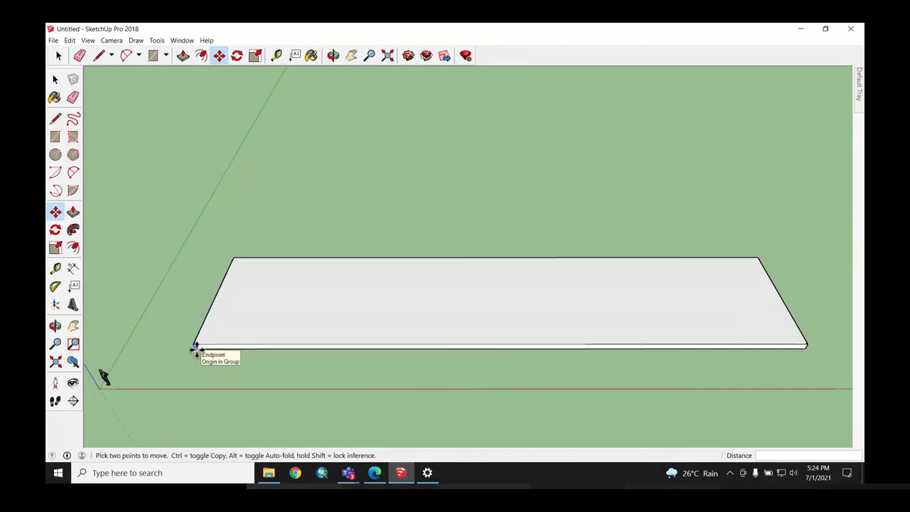
{"action": "scroll", "coordinate": [194, 347], "scroll_direction": "up", "scroll_amount": 3}
{"action": "scroll", "coordinate": [184, 348], "scroll_direction": "up", "scroll_amount": 2}
{"action": "type", "text": "/1"}
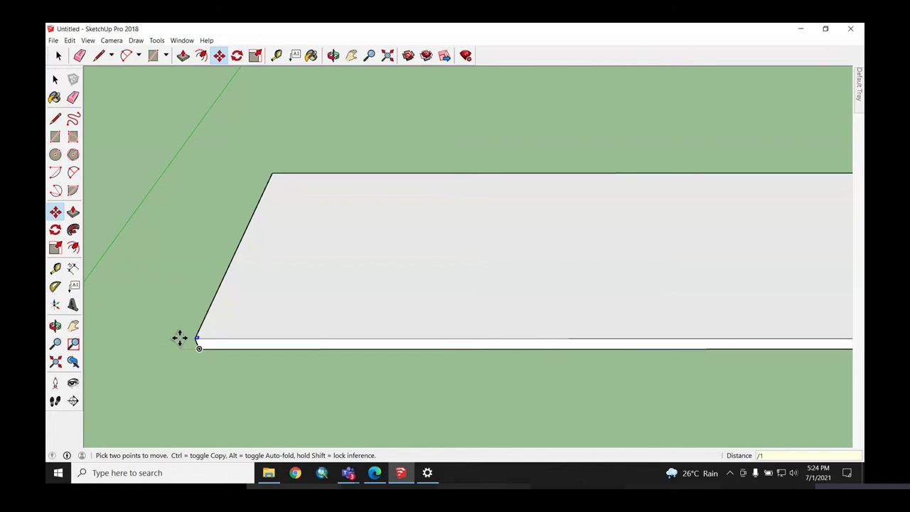
Step: Enter /15 to fill the front edge with POLE copies in 15 equal gaps
{"action": "type", "text": "5"}
{"action": "key", "text": "Return"}
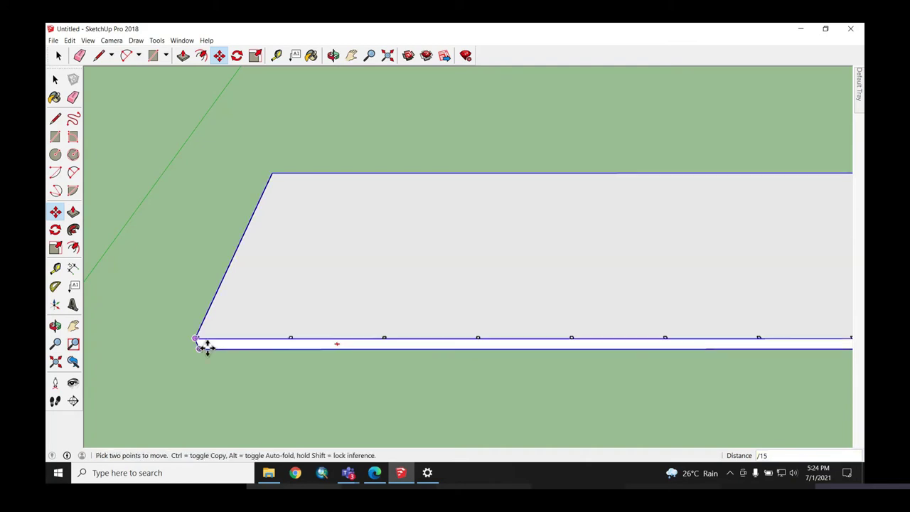
{"action": "scroll", "coordinate": [295, 374], "scroll_direction": "down", "scroll_amount": 1}
{"action": "scroll", "coordinate": [246, 380], "scroll_direction": "down", "scroll_amount": 1}
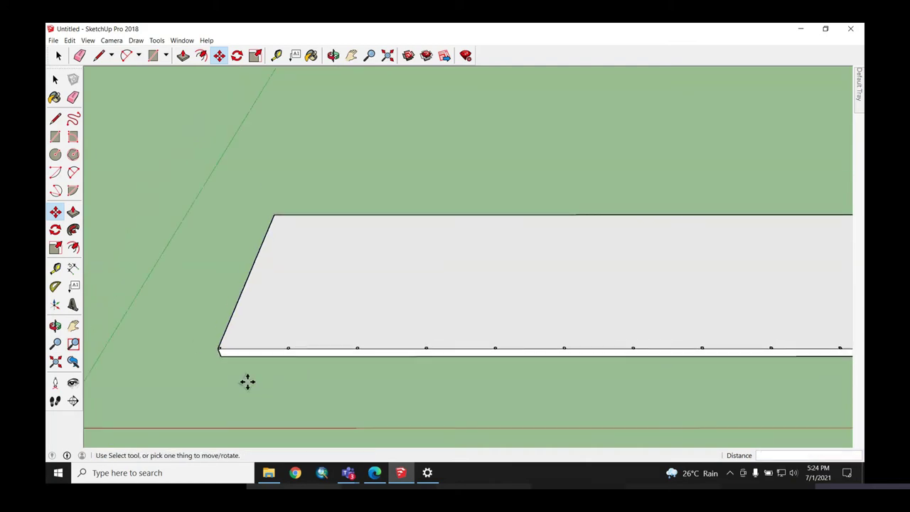
{"action": "scroll", "coordinate": [230, 377], "scroll_direction": "down", "scroll_amount": 1}
{"action": "scroll", "coordinate": [223, 368], "scroll_direction": "down", "scroll_amount": 1}
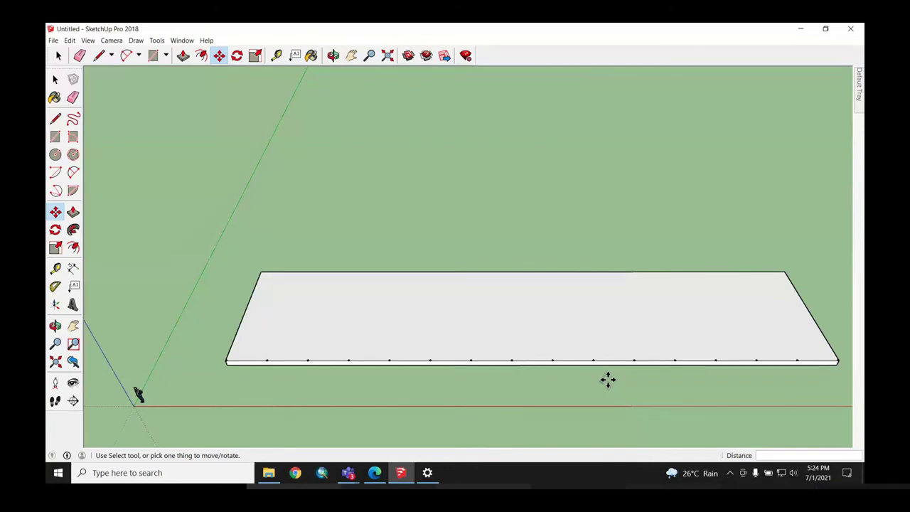
Step: Zoom and orbit close in on the POLE square at the slab's right corner
{"action": "key", "text": "space"}
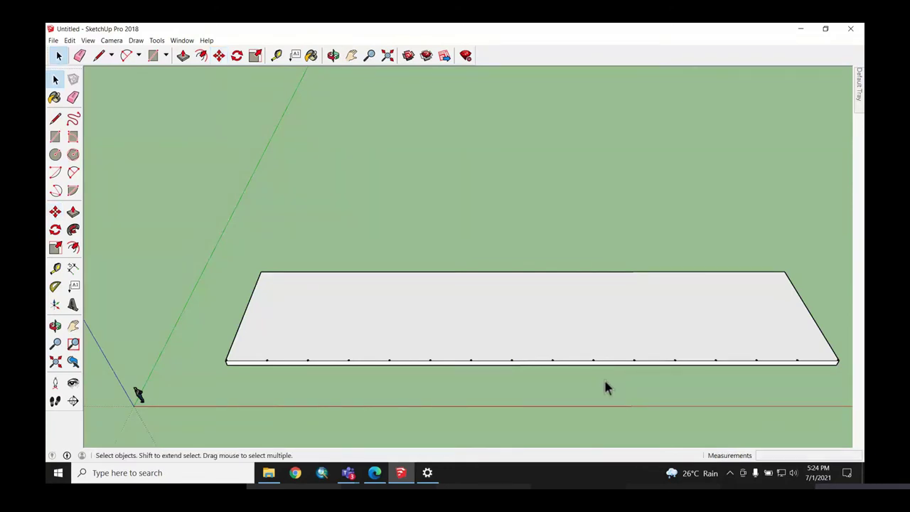
{"action": "middle_click_drag", "start_coordinate": [604, 378], "coordinate": [575, 379]}
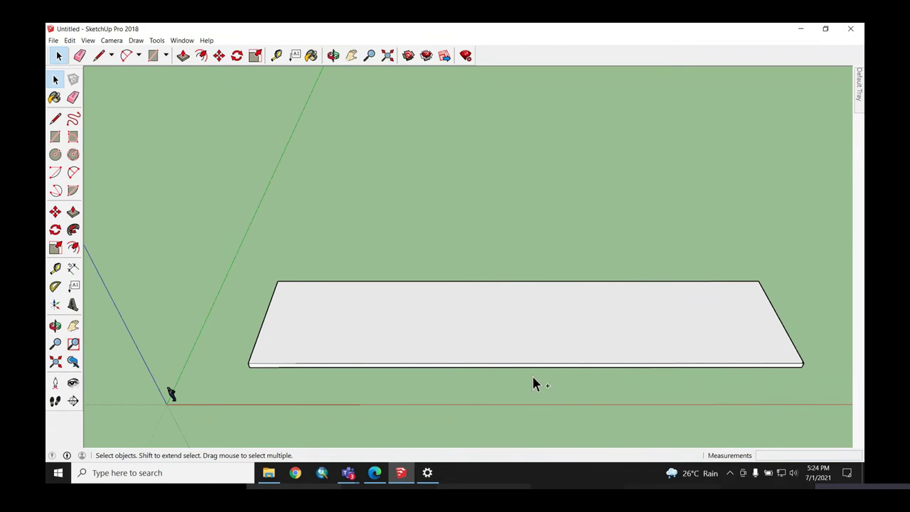
{"action": "scroll", "coordinate": [797, 362], "scroll_direction": "up", "scroll_amount": 2}
{"action": "scroll", "coordinate": [806, 367], "scroll_direction": "up", "scroll_amount": 2}
{"action": "scroll", "coordinate": [797, 359], "scroll_direction": "up", "scroll_amount": 2}
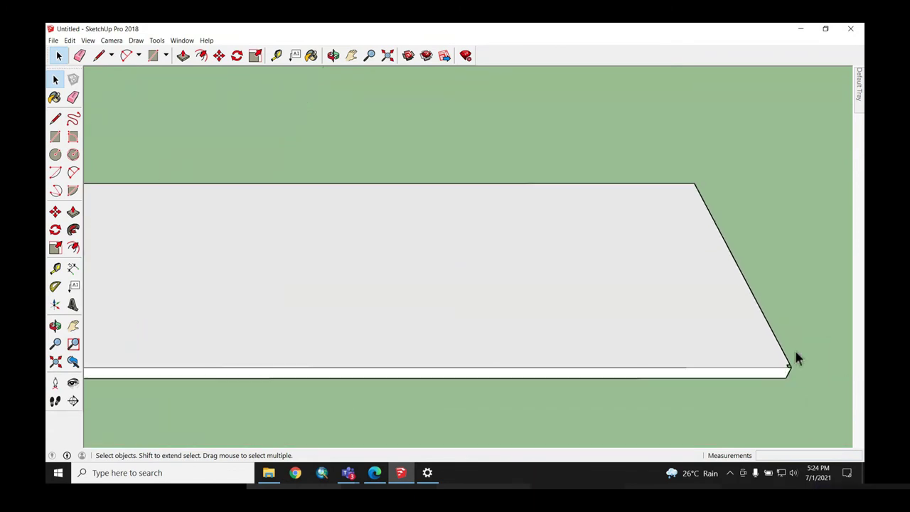
{"action": "scroll", "coordinate": [795, 366], "scroll_direction": "up", "scroll_amount": 1}
{"action": "scroll", "coordinate": [791, 377], "scroll_direction": "up", "scroll_amount": 1}
{"action": "scroll", "coordinate": [787, 378], "scroll_direction": "up", "scroll_amount": 1}
{"action": "scroll", "coordinate": [788, 380], "scroll_direction": "up", "scroll_amount": 1}
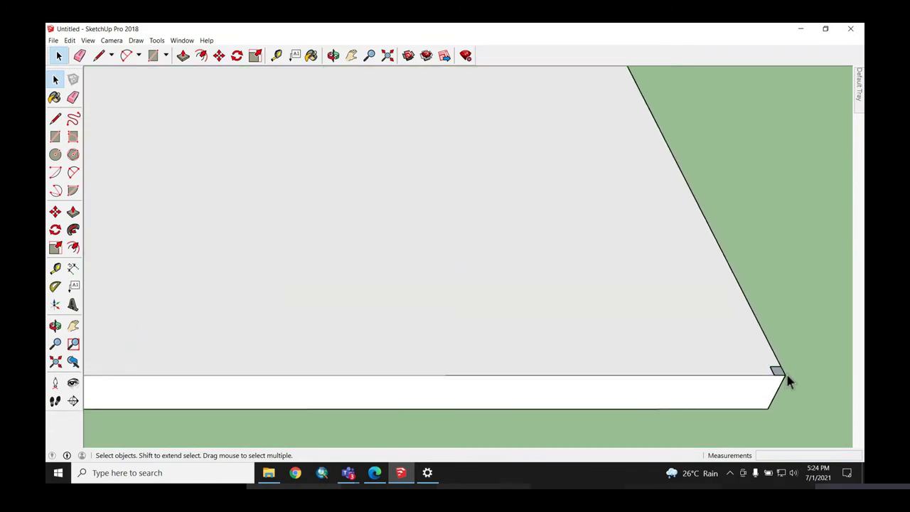
{"action": "middle_click_drag", "start_coordinate": [785, 376], "coordinate": [481, 274]}
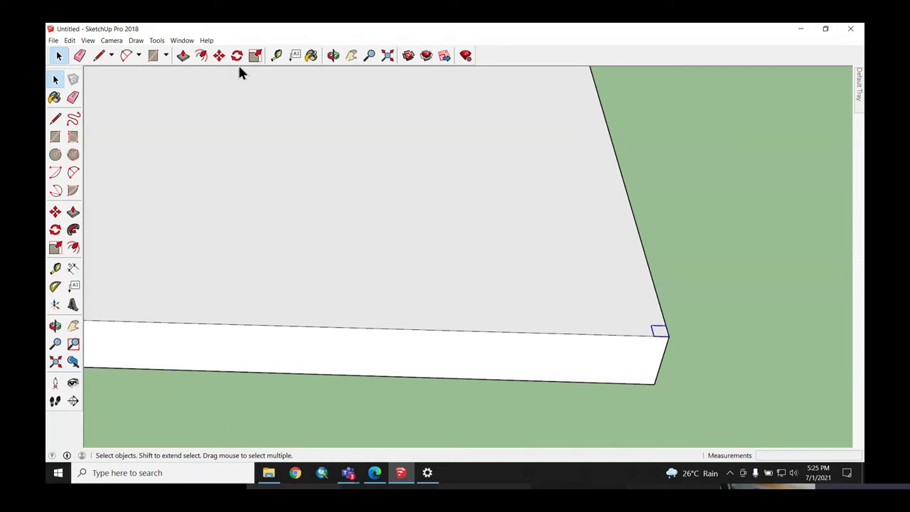
Step: Pick up the corner POLE square by its corner point with Move, in copy mode
{"action": "left_click", "coordinate": [220, 56]}
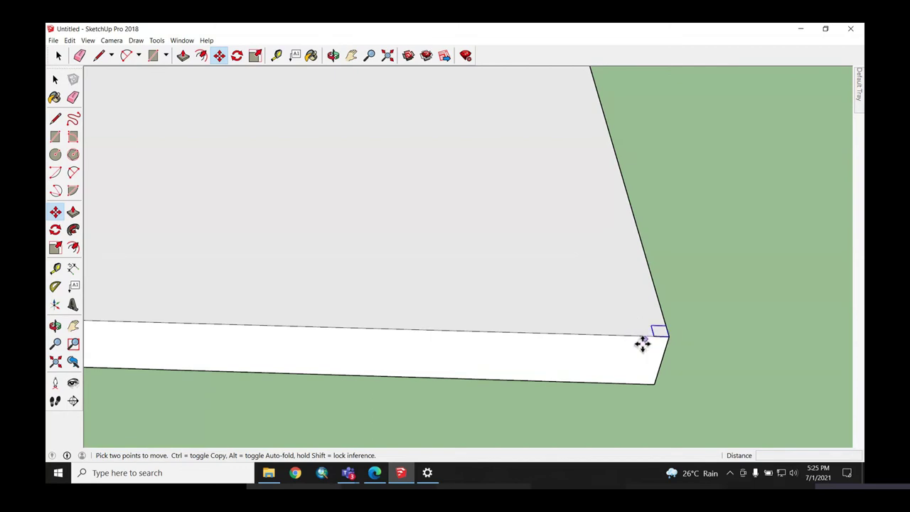
{"action": "key", "text": "q"}
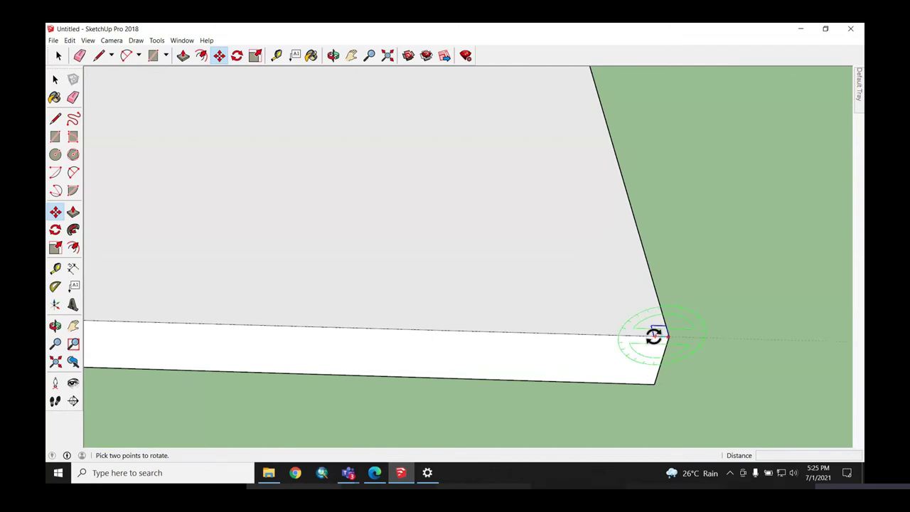
{"action": "key", "text": "m"}
{"action": "scroll", "coordinate": [650, 338], "scroll_direction": "up", "scroll_amount": 2}
{"action": "scroll", "coordinate": [646, 339], "scroll_direction": "up", "scroll_amount": 1}
{"action": "scroll", "coordinate": [647, 339], "scroll_direction": "up", "scroll_amount": 2}
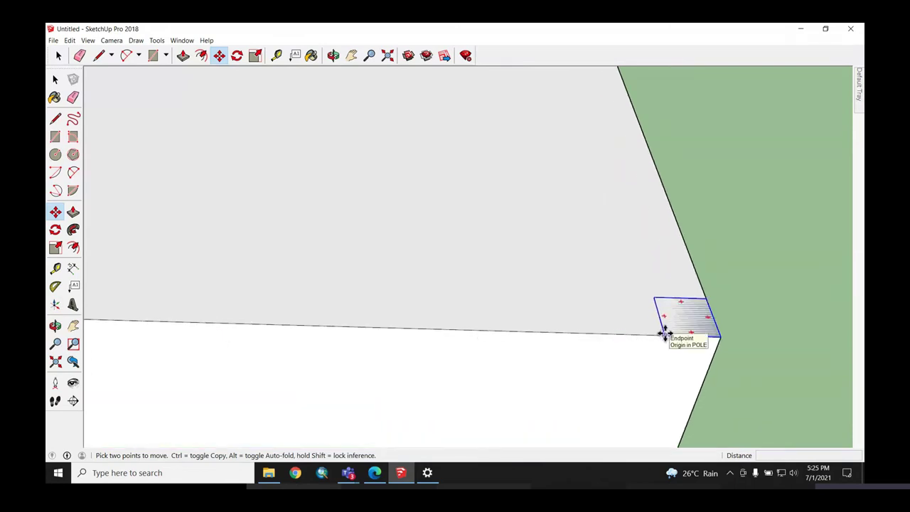
{"action": "left_click", "coordinate": [663, 335]}
{"action": "key", "text": "q"}
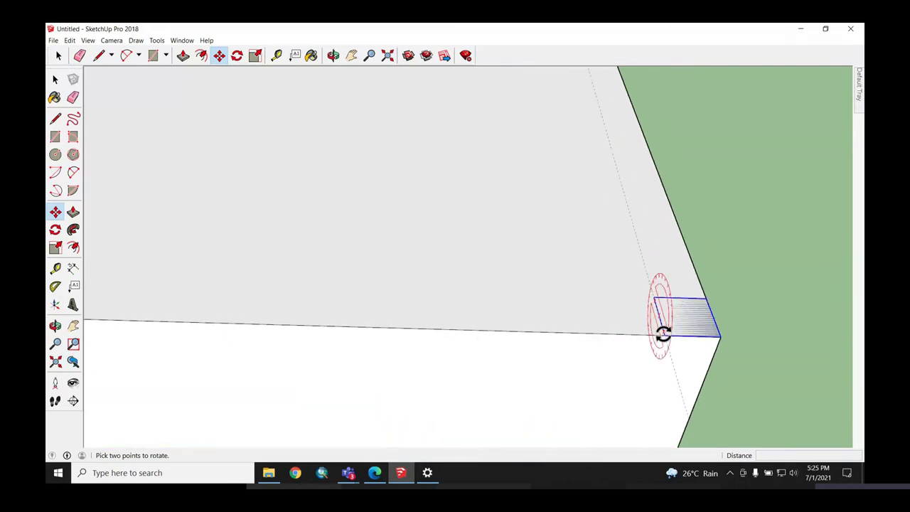
{"action": "key", "text": "m"}
{"action": "left_click", "coordinate": [664, 334]}
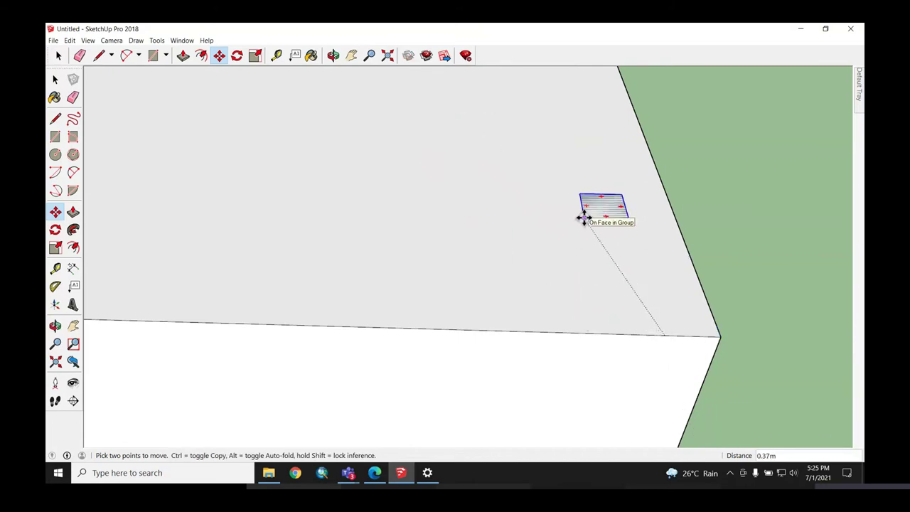
{"action": "key", "text": "ctrl"}
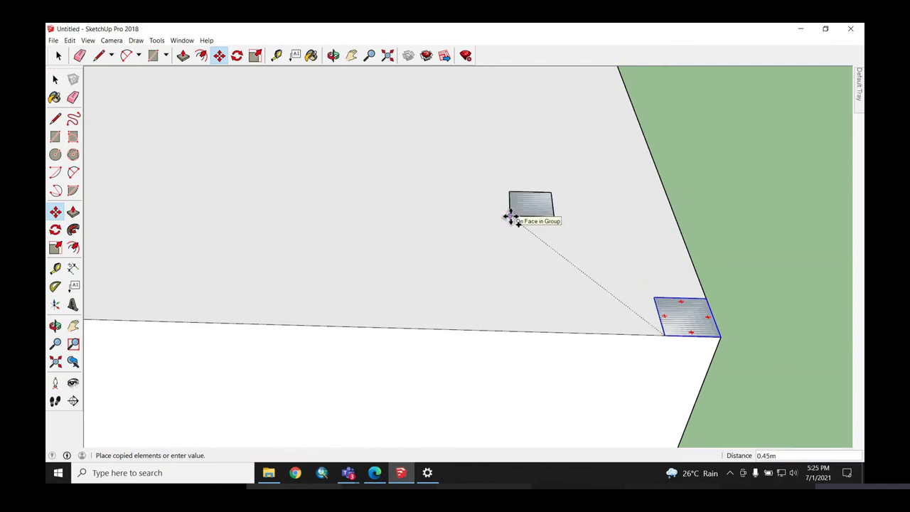
Step: Place the column copy at the far corner of the long edge, about 45.30 m away
{"action": "scroll", "coordinate": [526, 227], "scroll_direction": "down", "scroll_amount": 2}
{"action": "scroll", "coordinate": [543, 249], "scroll_direction": "down", "scroll_amount": 1}
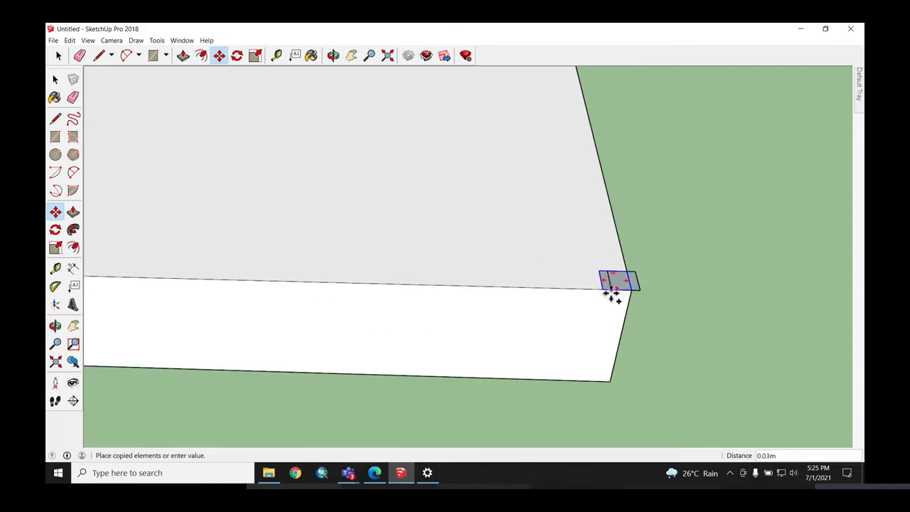
{"action": "scroll", "coordinate": [480, 299], "scroll_direction": "down", "scroll_amount": 2}
{"action": "scroll", "coordinate": [480, 299], "scroll_direction": "down", "scroll_amount": 1}
{"action": "scroll", "coordinate": [483, 298], "scroll_direction": "down", "scroll_amount": 2}
{"action": "scroll", "coordinate": [485, 298], "scroll_direction": "down", "scroll_amount": 2}
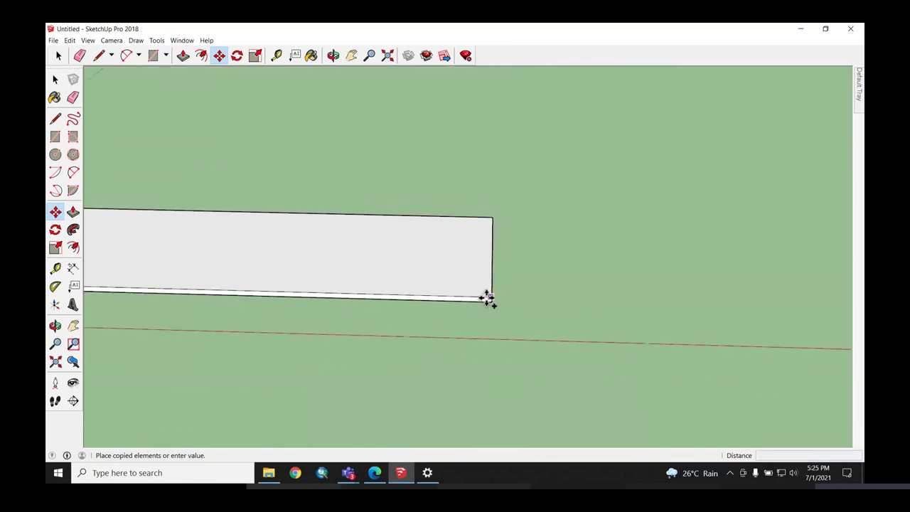
{"action": "scroll", "coordinate": [485, 298], "scroll_direction": "down", "scroll_amount": 2}
{"action": "scroll", "coordinate": [196, 286], "scroll_direction": "up", "scroll_amount": 1}
{"action": "scroll", "coordinate": [195, 287], "scroll_direction": "up", "scroll_amount": 2}
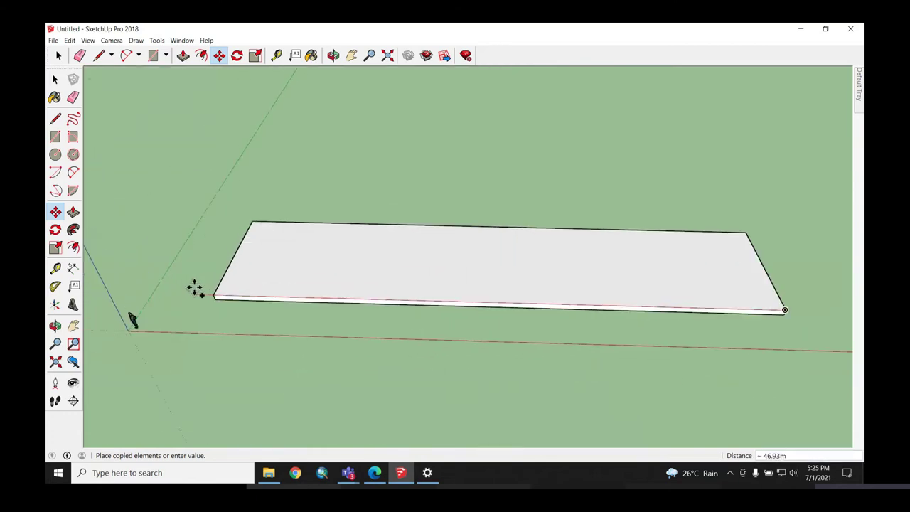
{"action": "scroll", "coordinate": [199, 289], "scroll_direction": "up", "scroll_amount": 2}
{"action": "scroll", "coordinate": [204, 295], "scroll_direction": "up", "scroll_amount": 2}
{"action": "scroll", "coordinate": [227, 302], "scroll_direction": "up", "scroll_amount": 2}
{"action": "scroll", "coordinate": [238, 305], "scroll_direction": "up", "scroll_amount": 2}
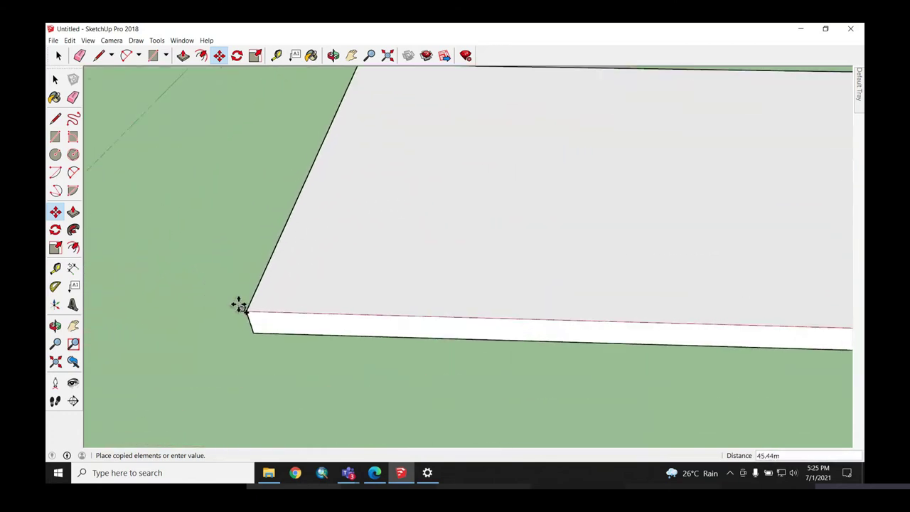
{"action": "scroll", "coordinate": [241, 306], "scroll_direction": "up", "scroll_amount": 2}
{"action": "scroll", "coordinate": [248, 306], "scroll_direction": "up", "scroll_amount": 2}
{"action": "scroll", "coordinate": [250, 309], "scroll_direction": "up", "scroll_amount": 2}
{"action": "scroll", "coordinate": [251, 310], "scroll_direction": "up", "scroll_amount": 3}
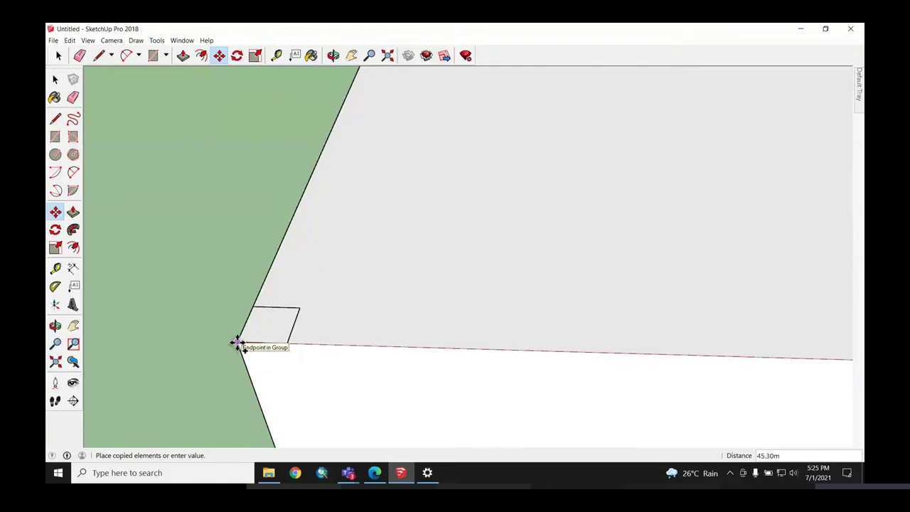
{"action": "left_click", "coordinate": [237, 344]}
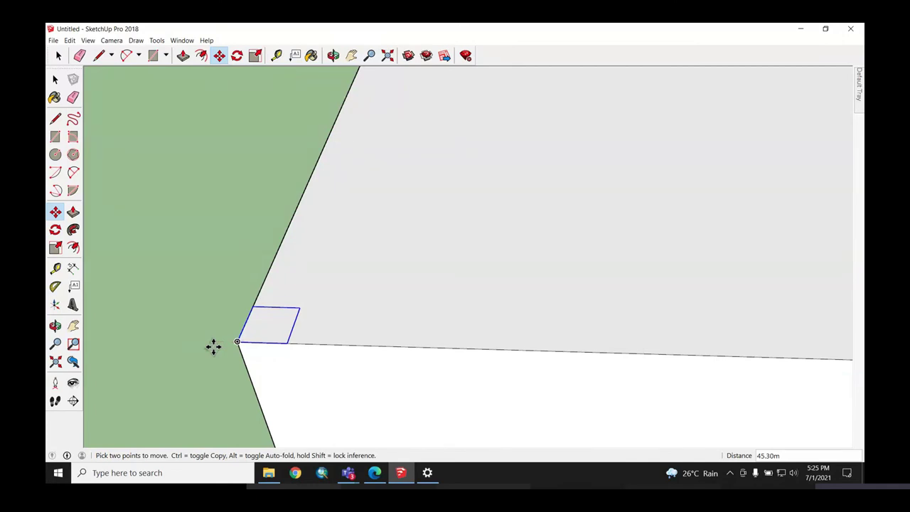
Step: Enter /15 to space POLE copies into 15 equal gaps between the corner columns
{"action": "type", "text": "/"}
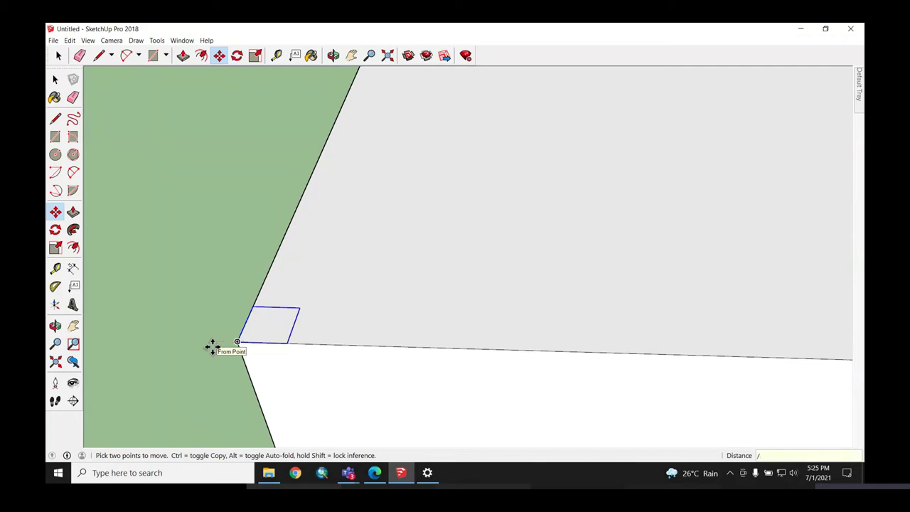
{"action": "type", "text": "15"}
{"action": "left_click", "coordinate": [206, 352]}
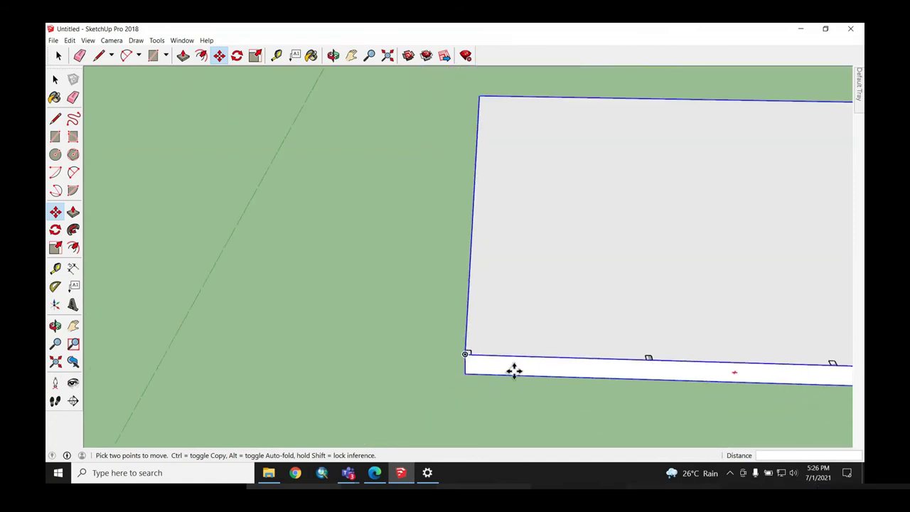
{"action": "left_click", "coordinate": [514, 370]}
{"action": "scroll", "coordinate": [706, 388], "scroll_direction": "up", "scroll_amount": 4}
{"action": "key", "text": "q"}
{"action": "key", "text": "m"}
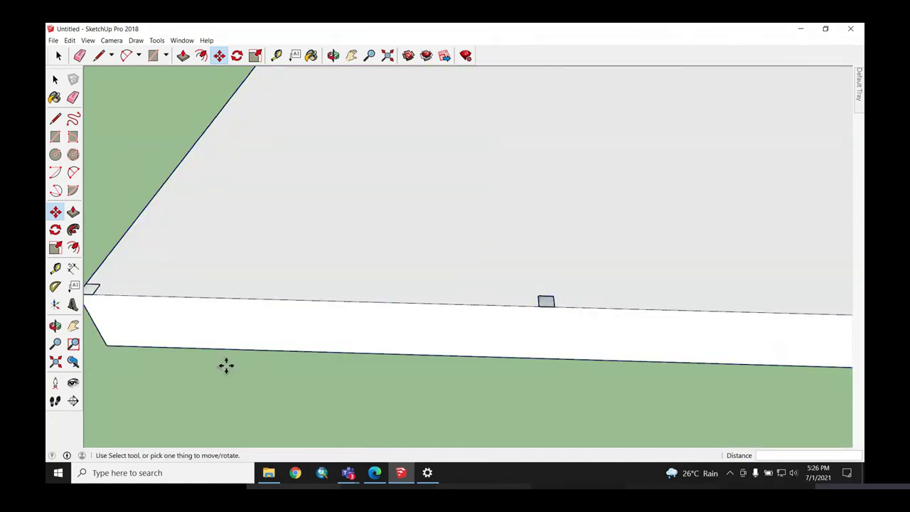
{"action": "middle_click_drag", "start_coordinate": [546, 304], "coordinate": [657, 338]}
{"action": "scroll", "coordinate": [657, 334], "scroll_direction": "down", "scroll_amount": 1}
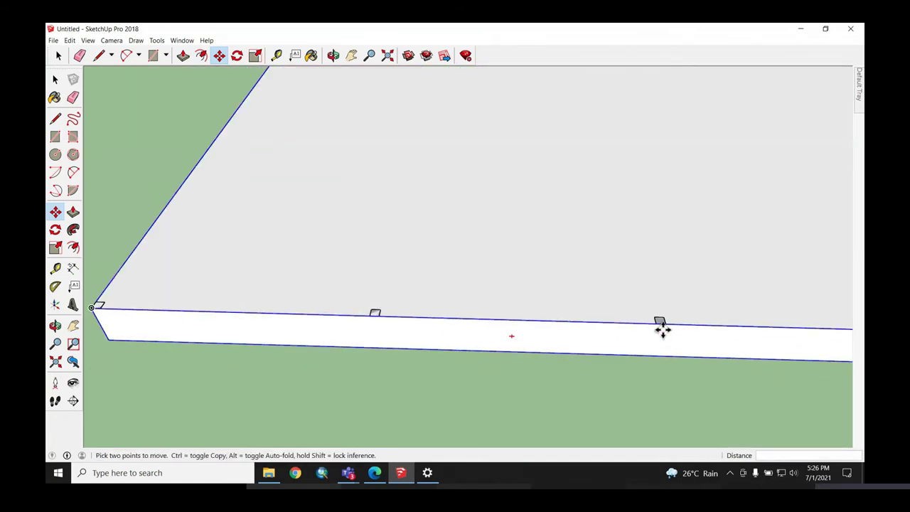
{"action": "scroll", "coordinate": [657, 327], "scroll_direction": "down", "scroll_amount": 1}
Step: Tape-measure from the corner column to the next one, reading about 3.02 m
{"action": "left_click", "coordinate": [277, 56]}
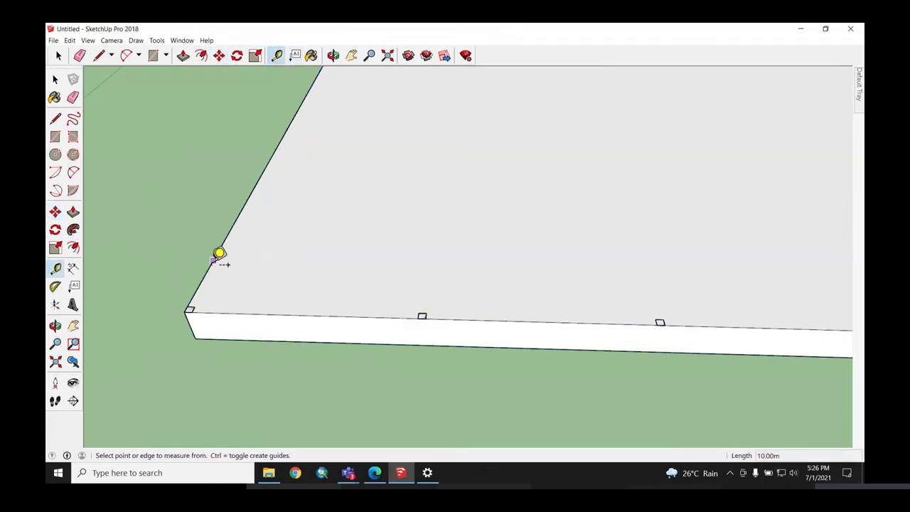
{"action": "scroll", "coordinate": [193, 304], "scroll_direction": "up", "scroll_amount": 1}
{"action": "scroll", "coordinate": [197, 318], "scroll_direction": "up", "scroll_amount": 1}
{"action": "left_click", "coordinate": [189, 301]}
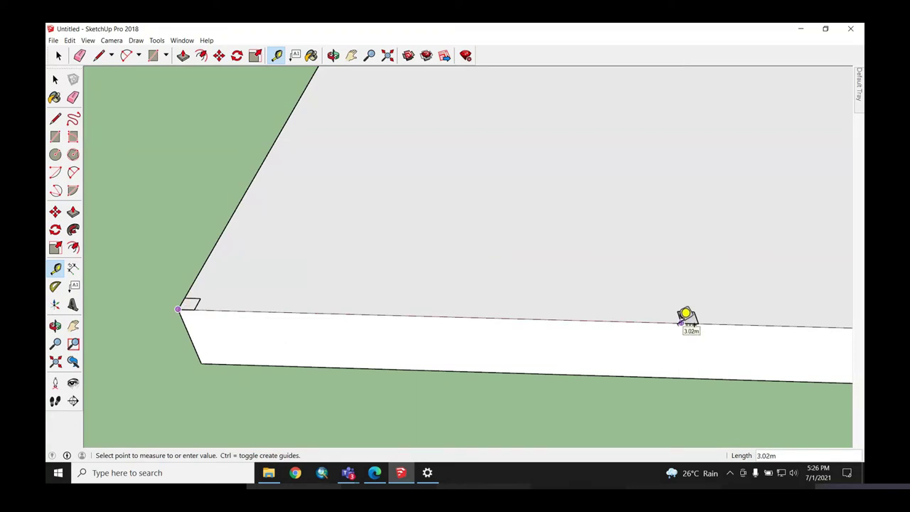
{"action": "left_click", "coordinate": [681, 321]}
{"action": "left_click", "coordinate": [194, 309]}
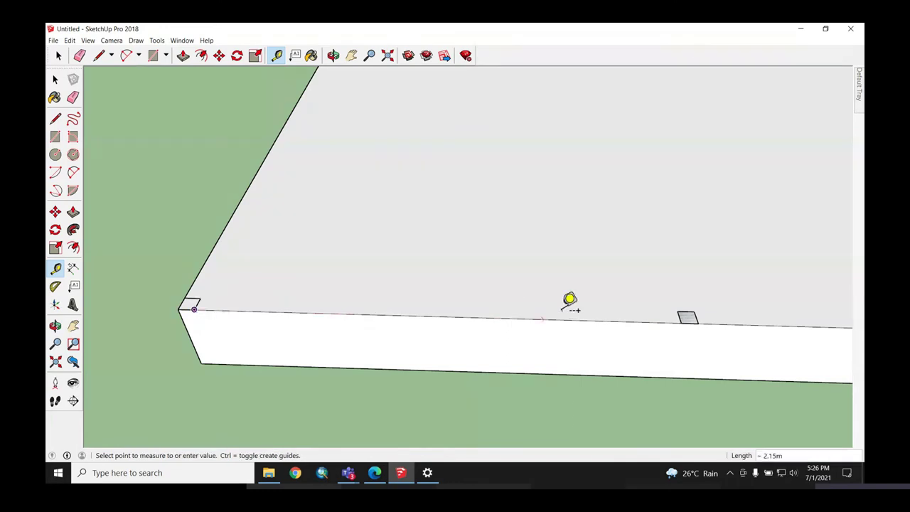
{"action": "left_click", "coordinate": [684, 319]}
{"action": "key", "text": "space"}
{"action": "mouse_move", "coordinate": [463, 363]}
{"action": "middle_mouse_down"}
{"action": "mouse_move", "coordinate": [170, 376]}
{"action": "mouse_move", "coordinate": [139, 357]}
{"action": "mouse_move", "coordinate": [230, 367]}
{"action": "mouse_move", "coordinate": [191, 356]}
{"action": "mouse_move", "coordinate": [169, 367]}
{"action": "middle_mouse_up"}
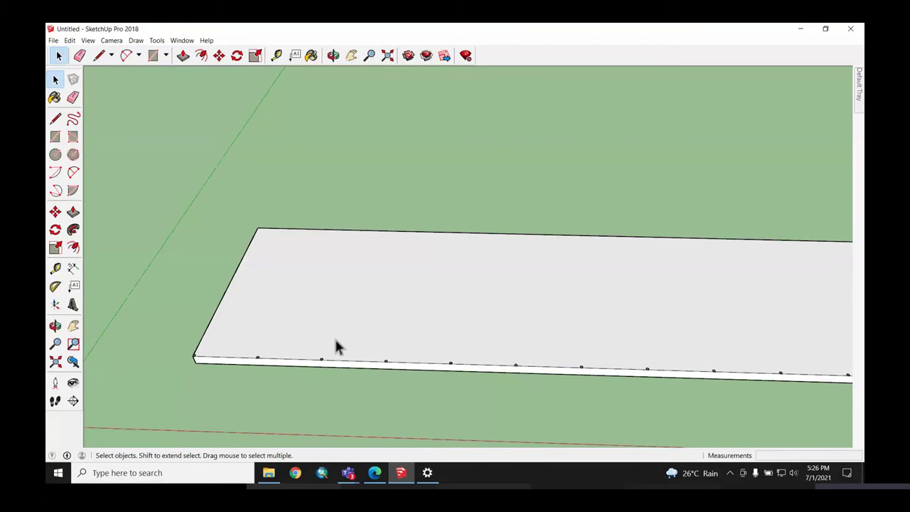
Step: Select the POLE column square sitting at the slab's front-right corner
{"action": "scroll", "coordinate": [134, 345], "scroll_direction": "down", "scroll_amount": 2}
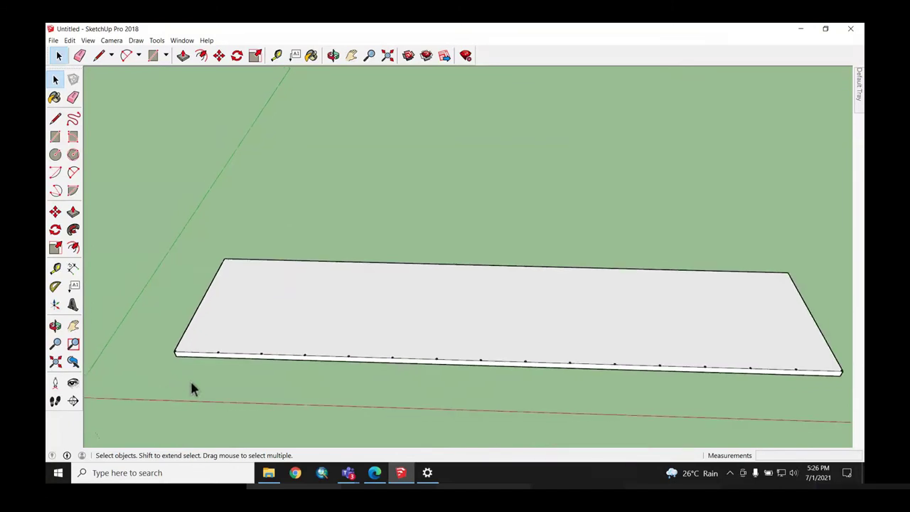
{"action": "scroll", "coordinate": [583, 420], "scroll_direction": "up", "scroll_amount": 5}
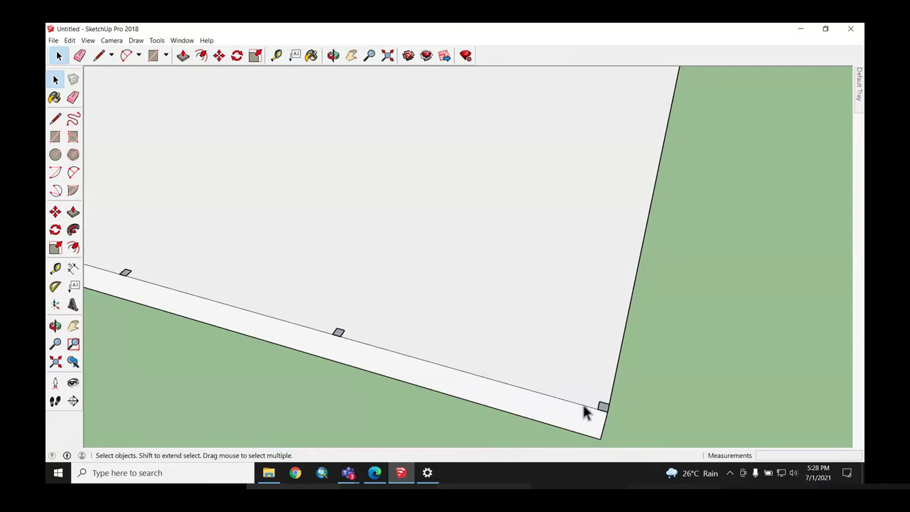
{"action": "scroll", "coordinate": [582, 408], "scroll_direction": "down", "scroll_amount": 2}
{"action": "scroll", "coordinate": [585, 408], "scroll_direction": "up", "scroll_amount": 1}
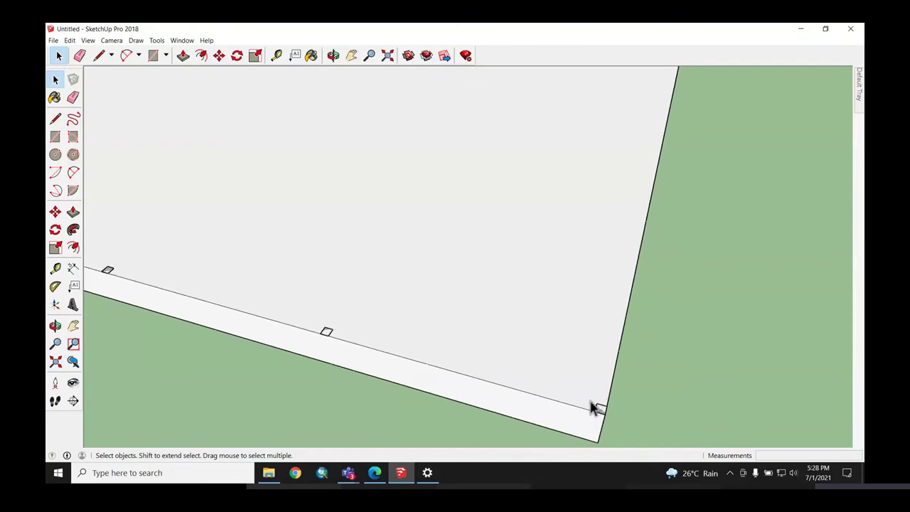
{"action": "scroll", "coordinate": [590, 408], "scroll_direction": "up", "scroll_amount": 1}
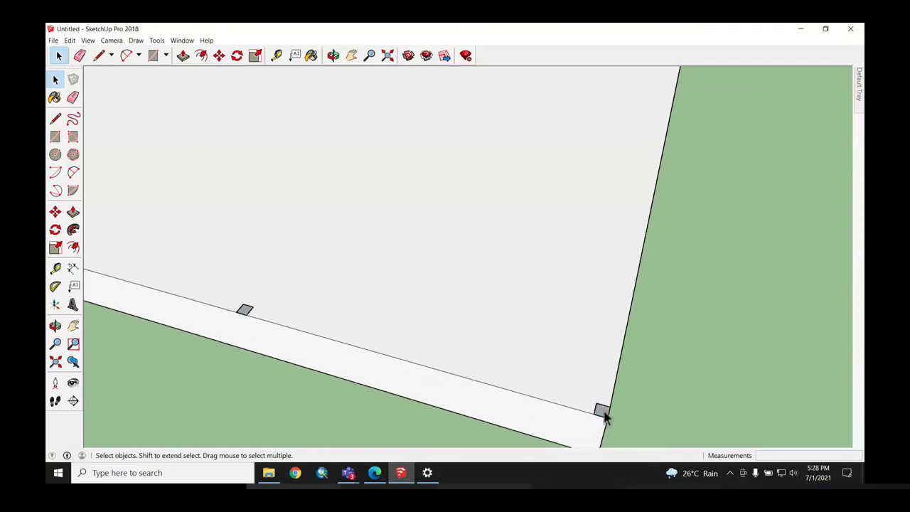
{"action": "left_click", "coordinate": [602, 412]}
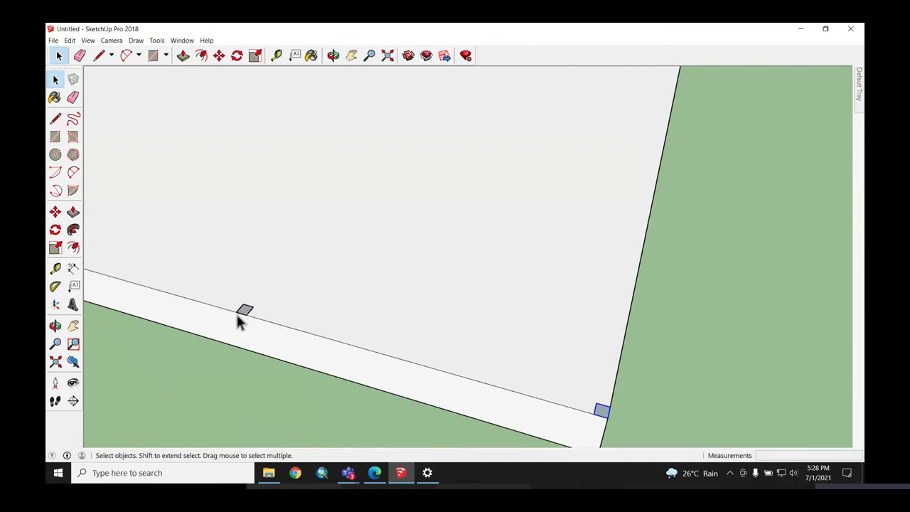
{"action": "scroll", "coordinate": [238, 324], "scroll_direction": "down", "scroll_amount": 2}
{"action": "scroll", "coordinate": [494, 396], "scroll_direction": "down", "scroll_amount": 1}
{"action": "scroll", "coordinate": [853, 346], "scroll_direction": "down", "scroll_amount": 1}
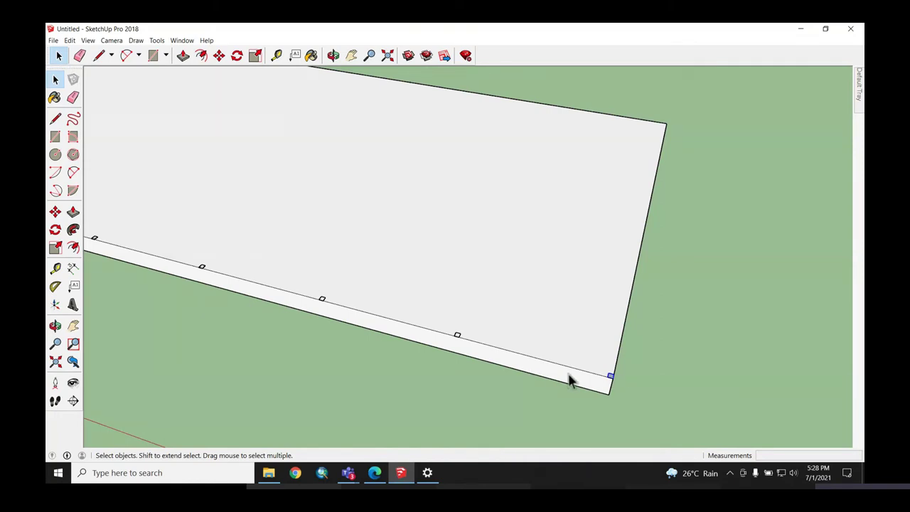
Step: Zoom in on the slab corner, cancel the accidental axes placement and clear the selection
{"action": "scroll", "coordinate": [602, 359], "scroll_direction": "up", "scroll_amount": 2}
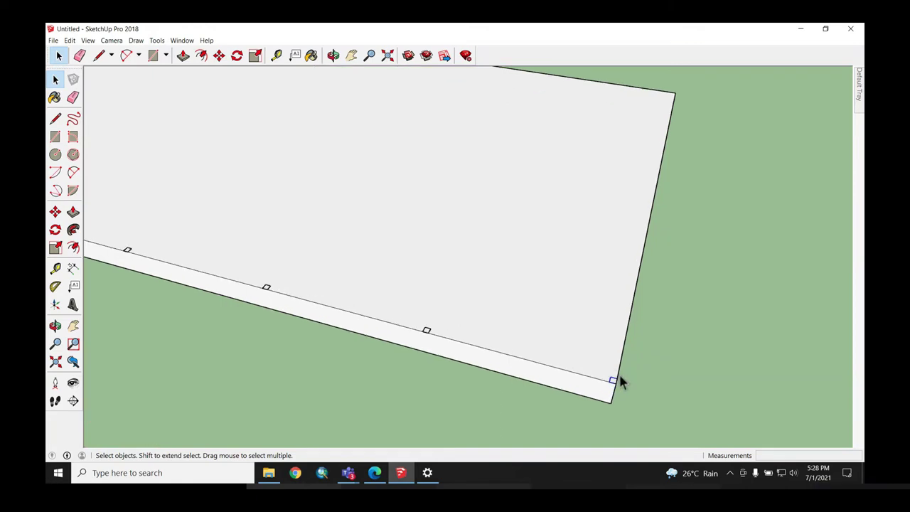
{"action": "scroll", "coordinate": [620, 379], "scroll_direction": "up", "scroll_amount": 1}
{"action": "scroll", "coordinate": [616, 388], "scroll_direction": "up", "scroll_amount": 1}
{"action": "scroll", "coordinate": [613, 384], "scroll_direction": "up", "scroll_amount": 1}
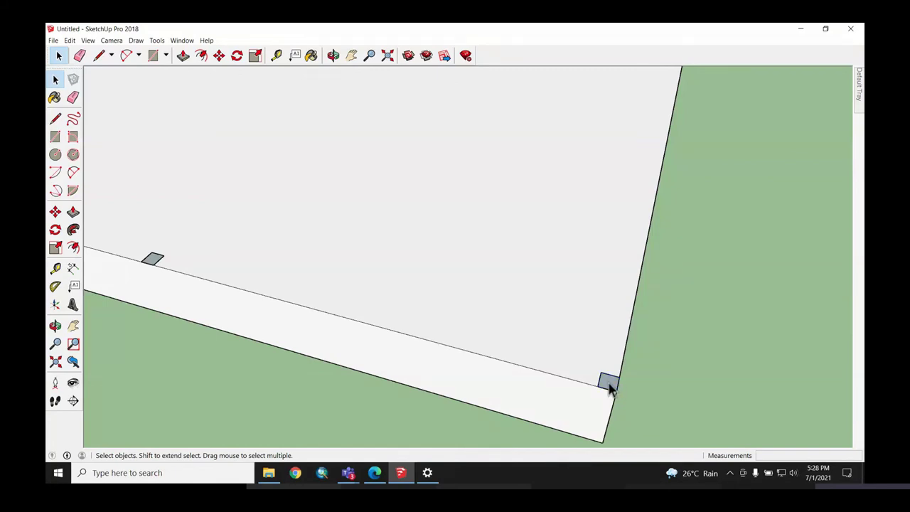
{"action": "double_click", "coordinate": [610, 386]}
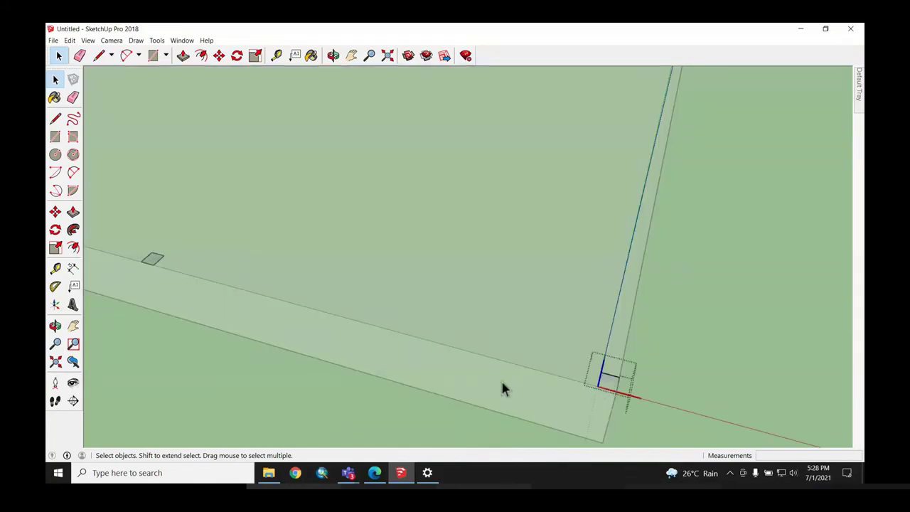
{"action": "middle_click_drag", "start_coordinate": [501, 378], "coordinate": [333, 375]}
{"action": "mouse_move", "coordinate": [507, 419]}
{"action": "middle_mouse_down"}
{"action": "mouse_move", "coordinate": [493, 367]}
{"action": "mouse_move", "coordinate": [473, 412]}
{"action": "middle_mouse_up"}
{"action": "scroll", "coordinate": [432, 391], "scroll_direction": "up", "scroll_amount": 2}
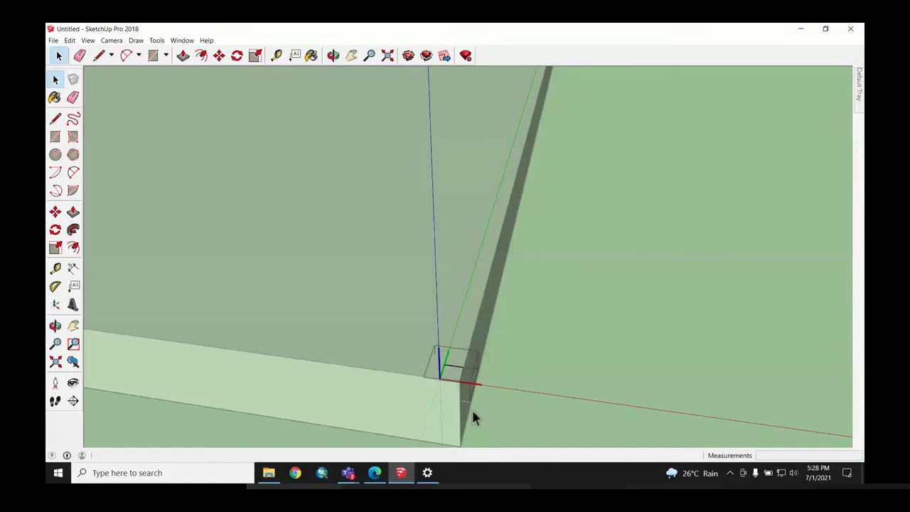
{"action": "key", "text": "space"}
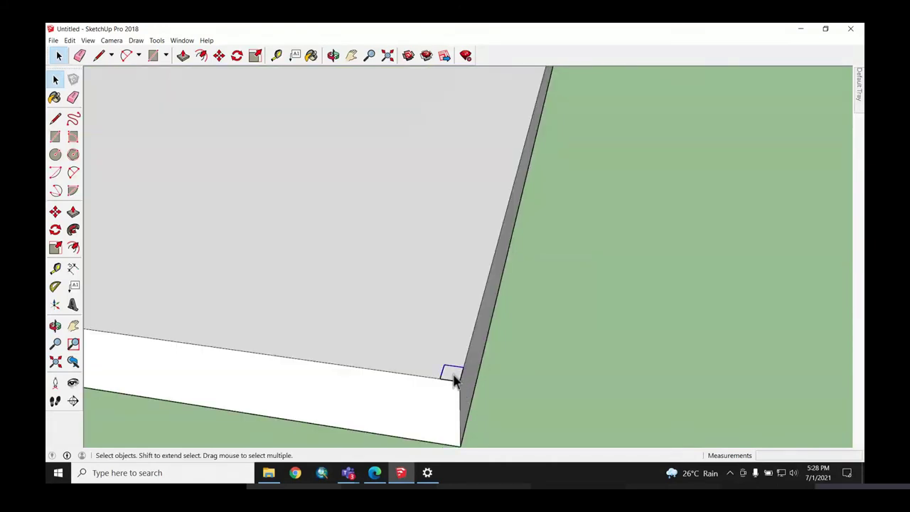
{"action": "left_click", "coordinate": [516, 384]}
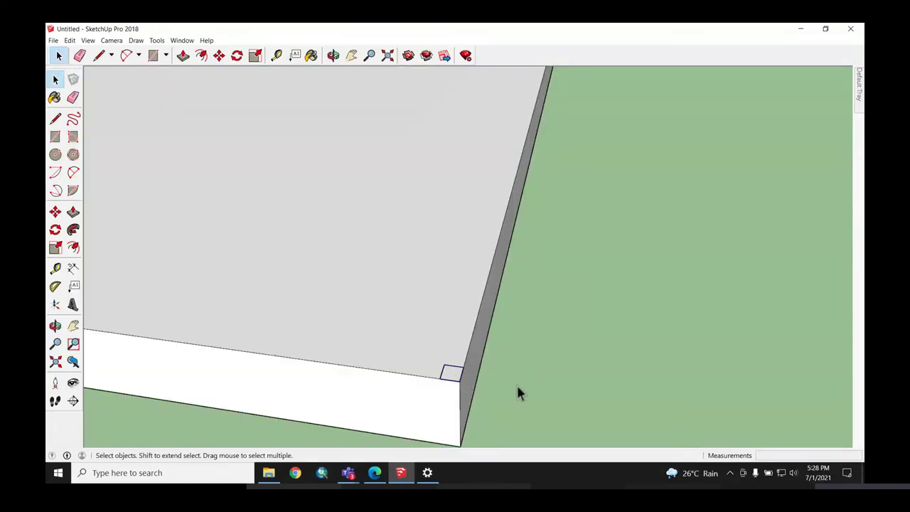
Step: Enter the corner column component for editing and switch to Push/Pull
{"action": "double_click", "coordinate": [457, 380]}
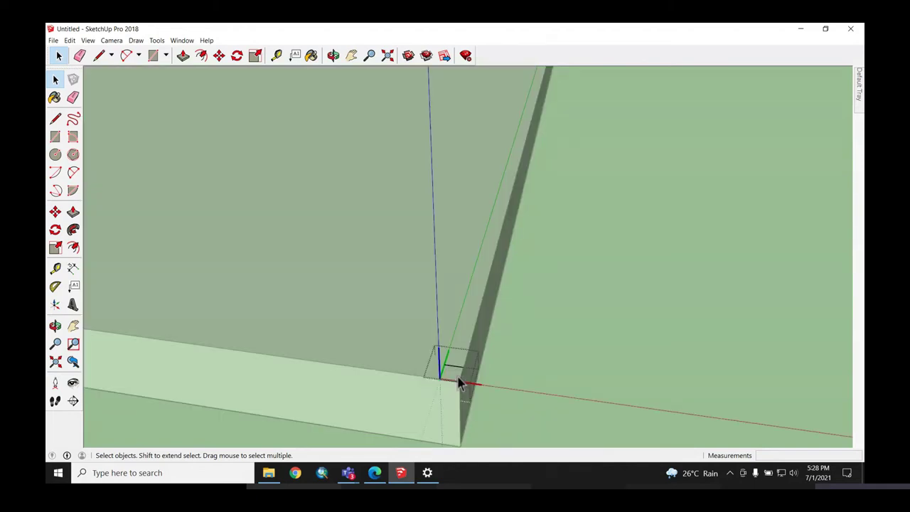
{"action": "scroll", "coordinate": [459, 382], "scroll_direction": "up", "scroll_amount": 1}
{"action": "scroll", "coordinate": [461, 381], "scroll_direction": "up", "scroll_amount": 1}
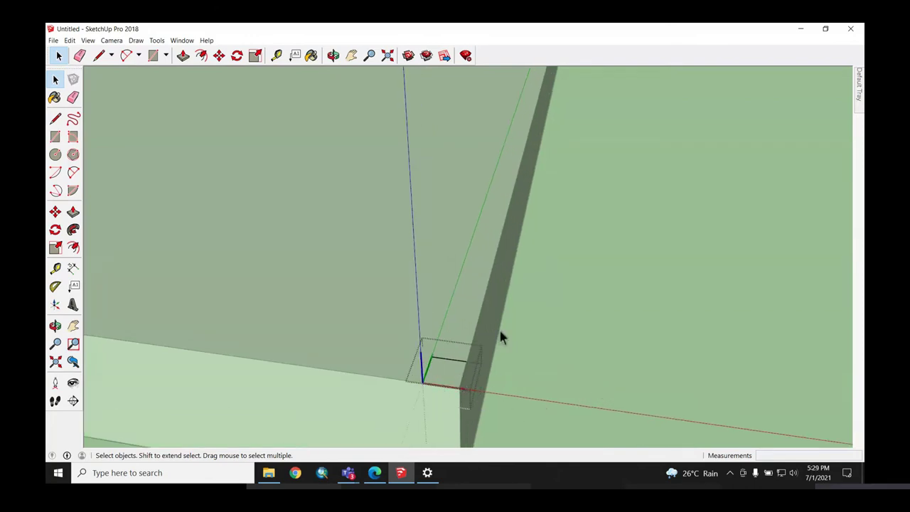
{"action": "left_click", "coordinate": [182, 56]}
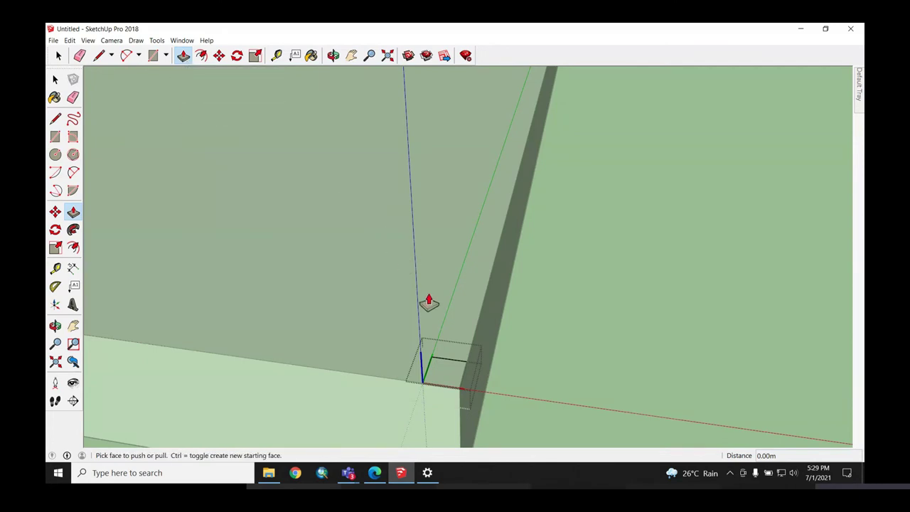
Step: Start pulling the corner column's top face upward with Push/Pull
{"action": "scroll", "coordinate": [436, 411], "scroll_direction": "up", "scroll_amount": 1}
{"action": "scroll", "coordinate": [436, 411], "scroll_direction": "up", "scroll_amount": 1}
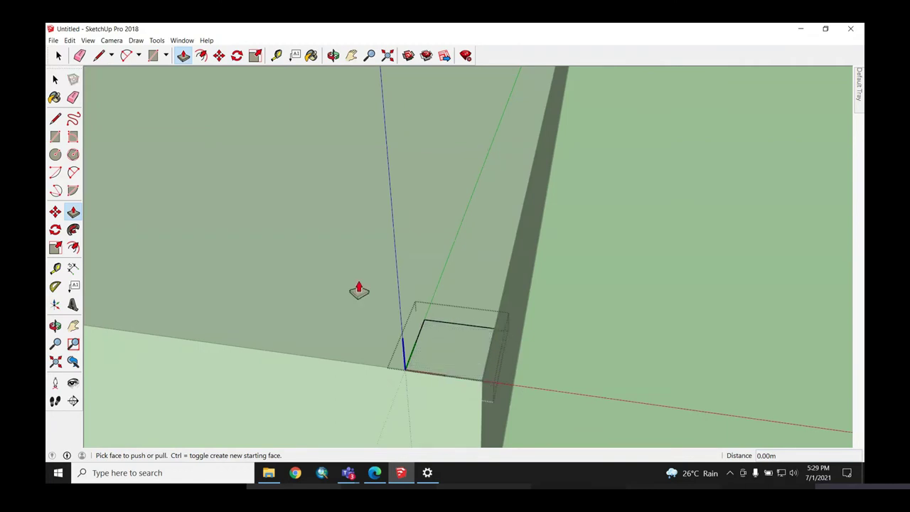
{"action": "left_click", "coordinate": [453, 358]}
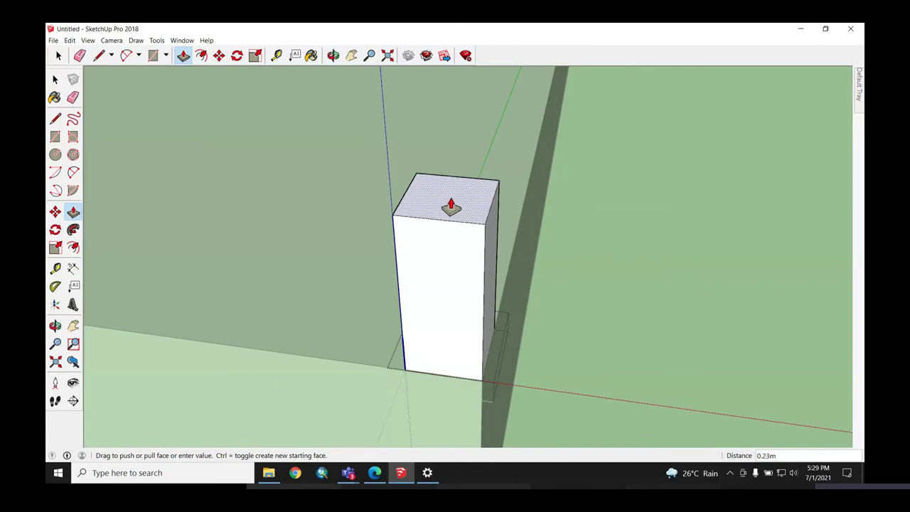
{"action": "scroll", "coordinate": [455, 199], "scroll_direction": "down", "scroll_amount": 1}
{"action": "scroll", "coordinate": [463, 198], "scroll_direction": "down", "scroll_amount": 2}
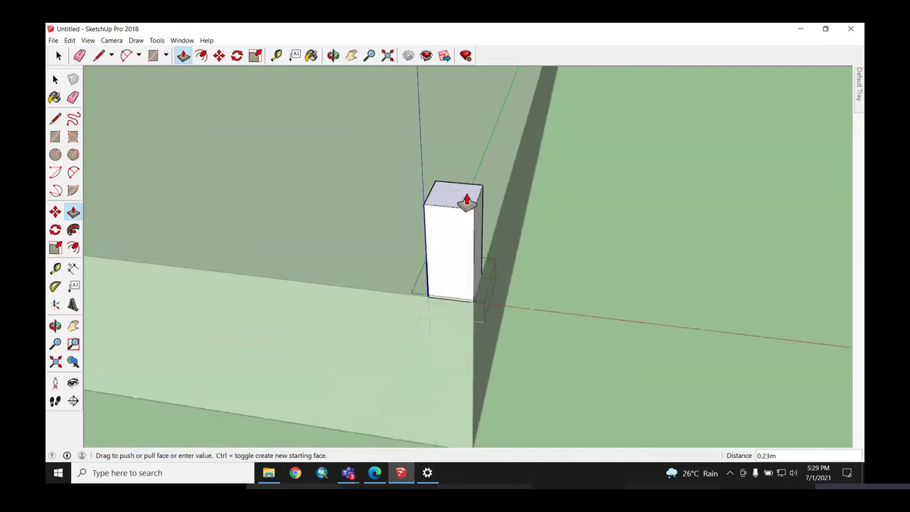
{"action": "scroll", "coordinate": [472, 205], "scroll_direction": "down", "scroll_amount": 2}
{"action": "scroll", "coordinate": [475, 208], "scroll_direction": "down", "scroll_amount": 2}
{"action": "scroll", "coordinate": [668, 372], "scroll_direction": "down", "scroll_amount": 3}
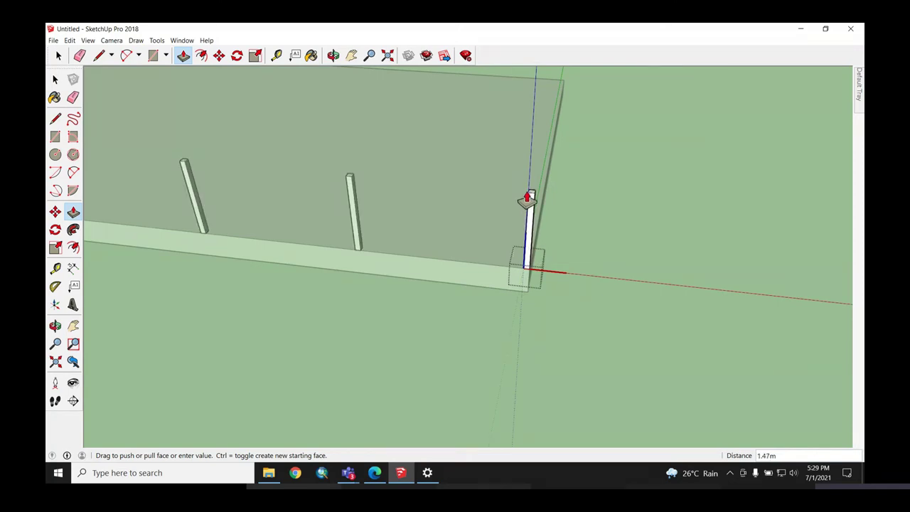
{"action": "scroll", "coordinate": [528, 201], "scroll_direction": "down", "scroll_amount": 5}
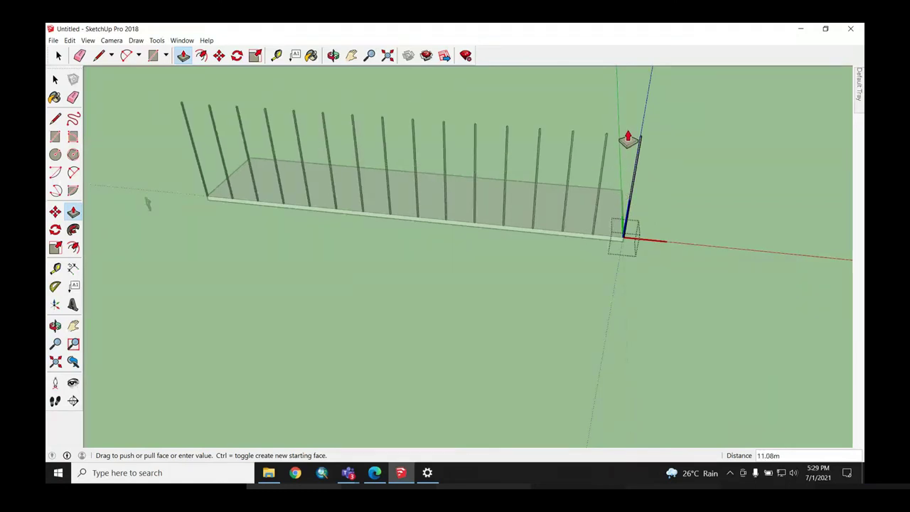
Step: Orbit around the slab to watch all posts rising together, about 2.98 m
{"action": "mouse_move", "coordinate": [628, 139]}
{"action": "middle_mouse_down"}
{"action": "mouse_move", "coordinate": [542, 378]}
{"action": "mouse_move", "coordinate": [567, 374]}
{"action": "mouse_move", "coordinate": [575, 397]}
{"action": "middle_mouse_up"}
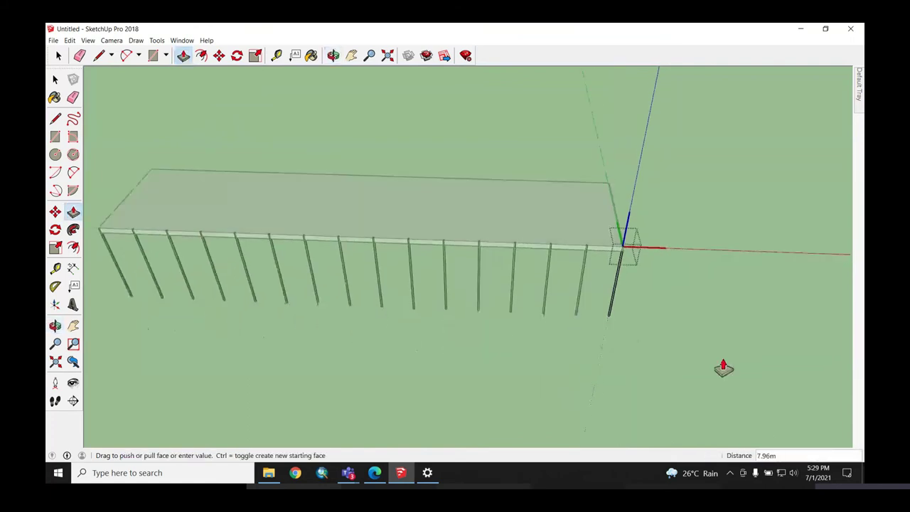
{"action": "scroll", "coordinate": [723, 367], "scroll_direction": "down", "scroll_amount": 2}
{"action": "scroll", "coordinate": [635, 248], "scroll_direction": "up", "scroll_amount": 3}
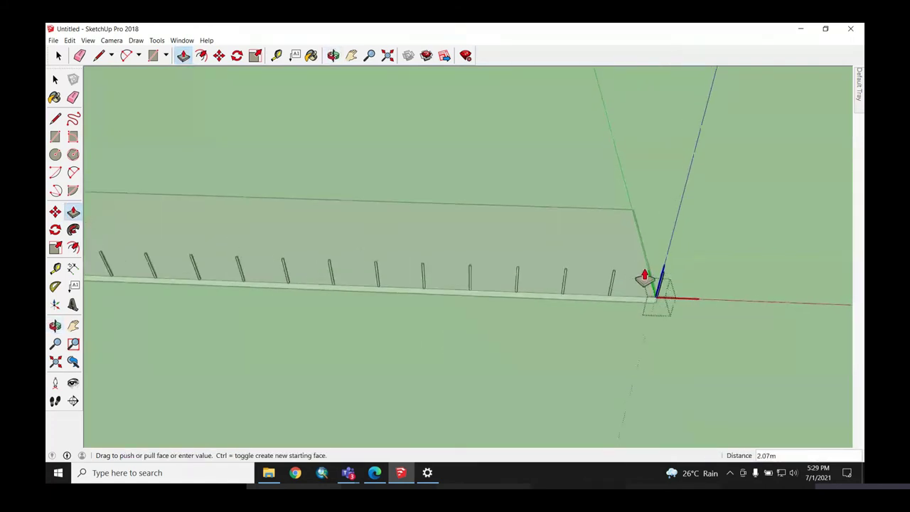
{"action": "middle_click_drag", "start_coordinate": [644, 277], "coordinate": [602, 284]}
{"action": "middle_click_drag", "start_coordinate": [696, 296], "coordinate": [575, 258]}
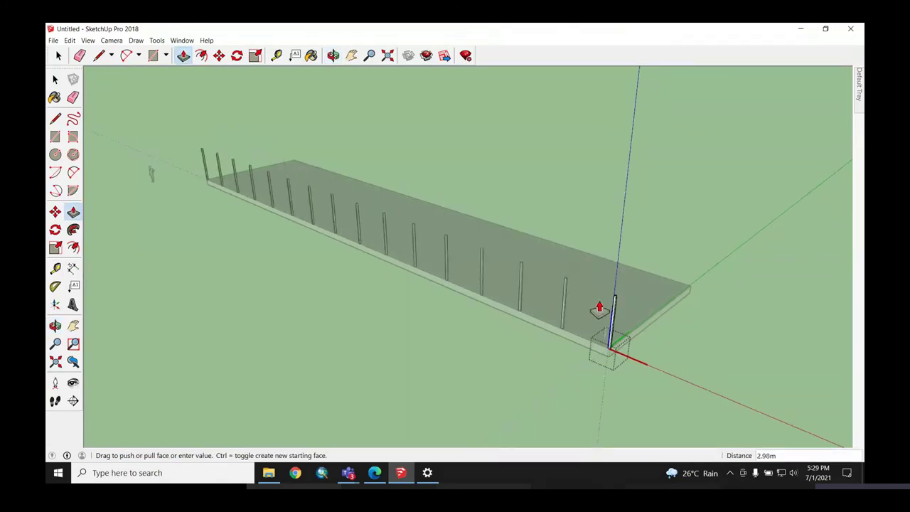
Step: Read the column height on cowshed section.pdf in Edge, then minimize the browser
{"action": "left_click", "coordinate": [375, 473]}
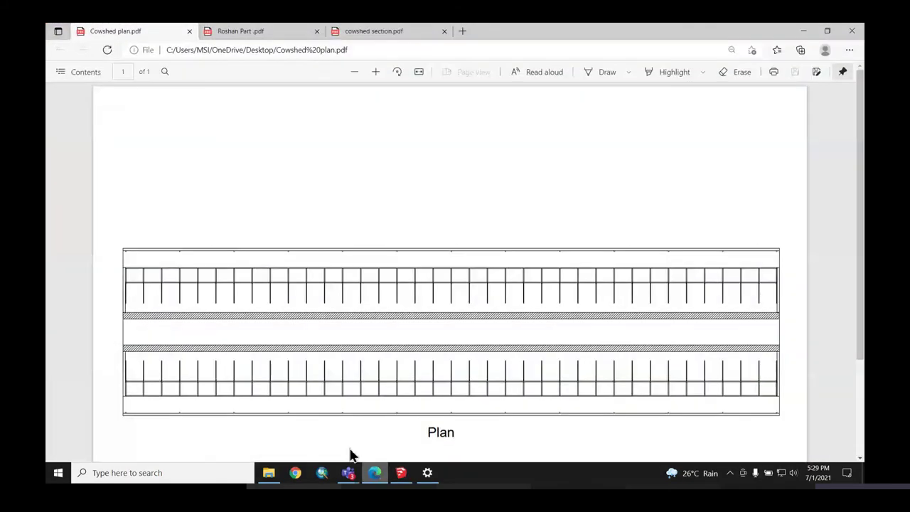
{"action": "left_click", "coordinate": [374, 32]}
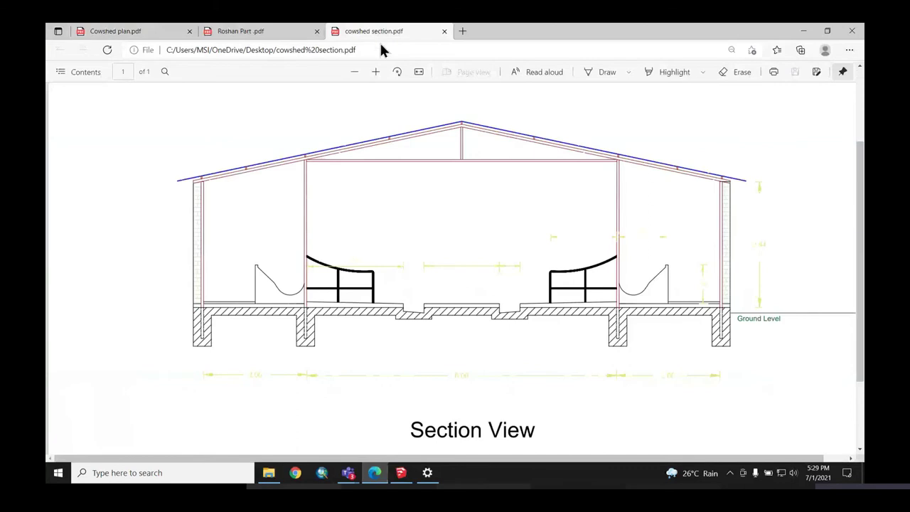
{"action": "scroll", "coordinate": [779, 278], "scroll_direction": "up", "scroll_amount": 2}
{"action": "scroll", "coordinate": [786, 306], "scroll_direction": "down", "scroll_amount": 1}
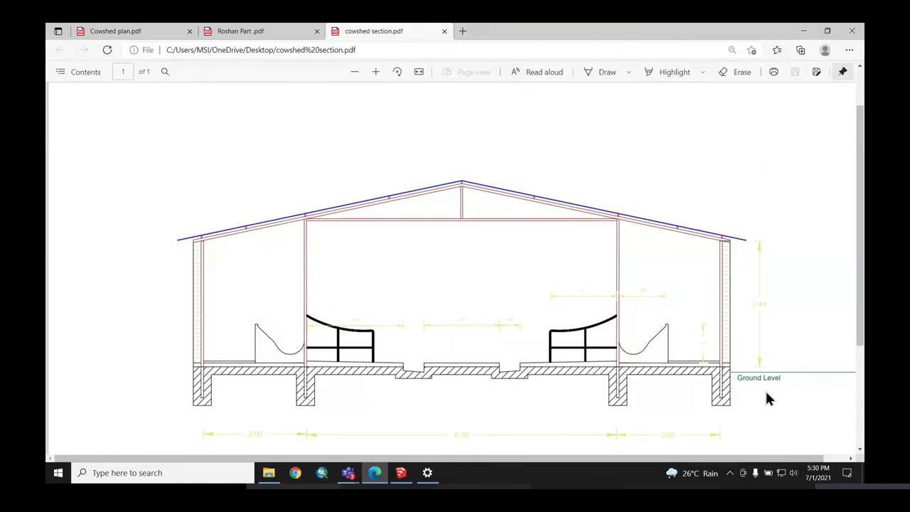
{"action": "left_click", "coordinate": [804, 31]}
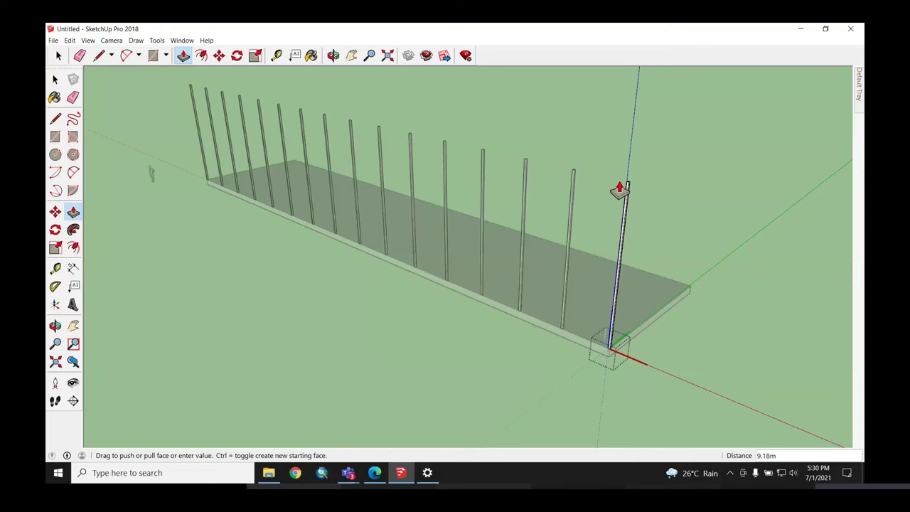
Step: Enter 2.40 m as the column height to finish the pull, then return to Select
{"action": "type", "text": "2.4"}
{"action": "key", "text": "Return"}
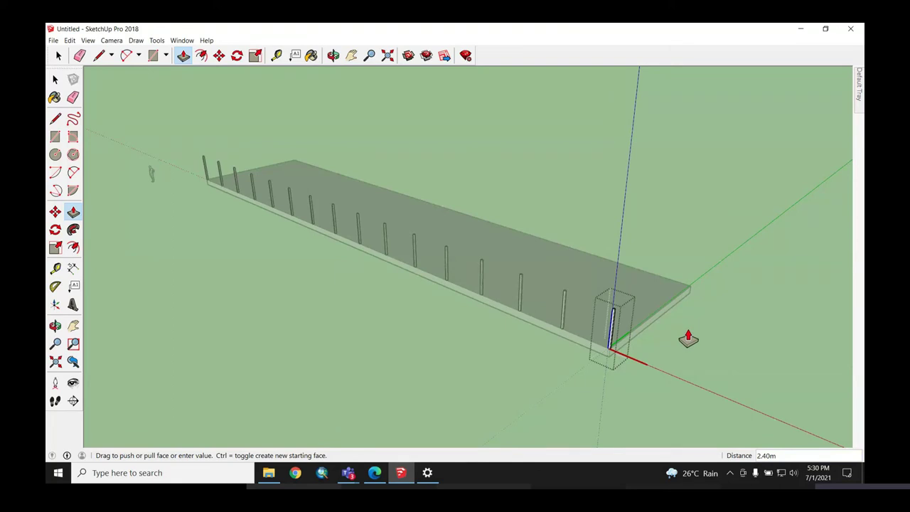
{"action": "key", "text": "space"}
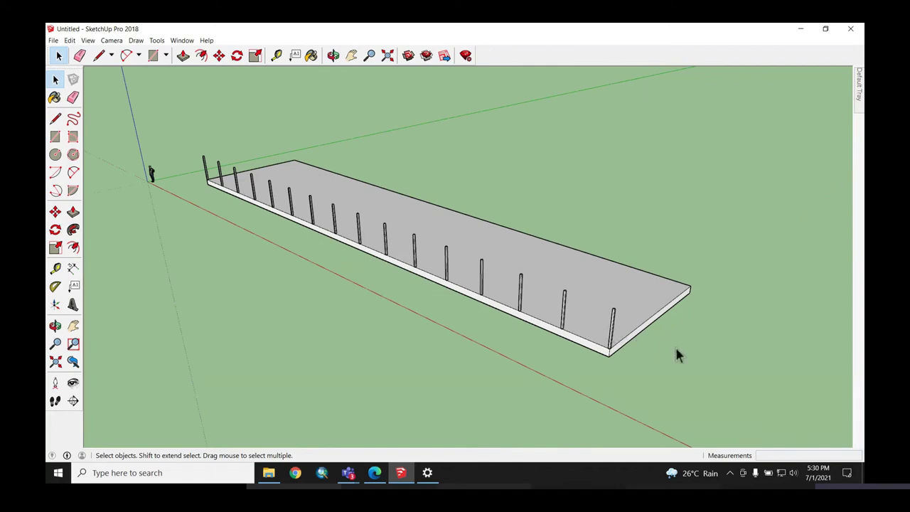
Step: Orbit and zoom until the slab and its row of 2.40 m posts face the front
{"action": "mouse_move", "coordinate": [676, 349]}
{"action": "middle_mouse_down"}
{"action": "mouse_move", "coordinate": [543, 327]}
{"action": "mouse_move", "coordinate": [484, 349]}
{"action": "mouse_move", "coordinate": [713, 343]}
{"action": "middle_mouse_up"}
{"action": "mouse_move", "coordinate": [686, 313]}
{"action": "middle_mouse_down"}
{"action": "mouse_move", "coordinate": [587, 332]}
{"action": "mouse_move", "coordinate": [610, 343]}
{"action": "middle_mouse_up"}
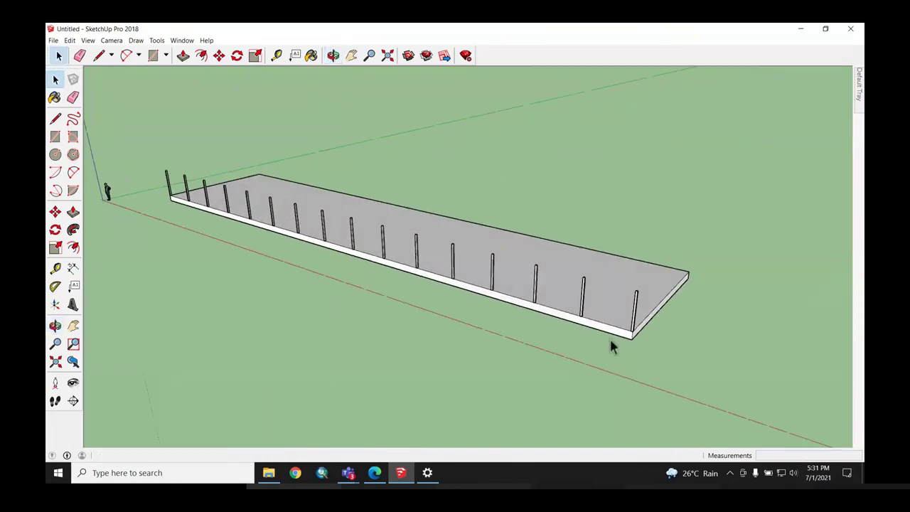
{"action": "scroll", "coordinate": [664, 301], "scroll_direction": "up", "scroll_amount": 1}
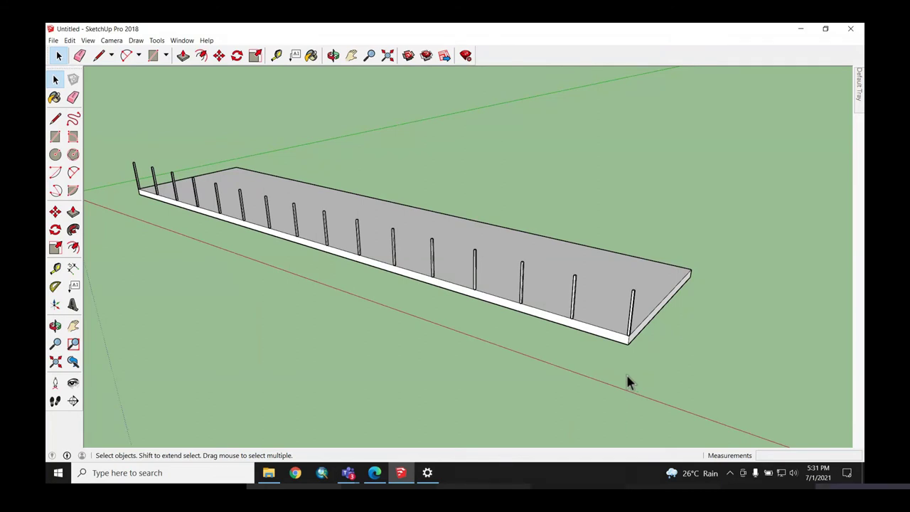
{"action": "middle_click_drag", "start_coordinate": [636, 380], "coordinate": [353, 339]}
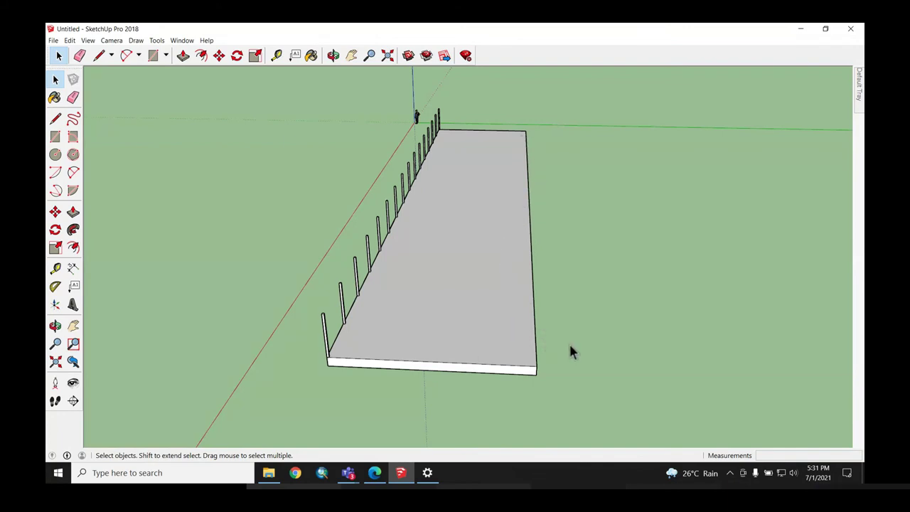
{"action": "mouse_move", "coordinate": [569, 357]}
{"action": "middle_mouse_down"}
{"action": "mouse_move", "coordinate": [519, 339]}
{"action": "mouse_move", "coordinate": [609, 325]}
{"action": "mouse_move", "coordinate": [655, 331]}
{"action": "middle_mouse_up"}
{"action": "mouse_move", "coordinate": [654, 330]}
{"action": "left_mouse_down"}
{"action": "mouse_move", "coordinate": [601, 352]}
{"action": "mouse_move", "coordinate": [595, 333]}
{"action": "mouse_move", "coordinate": [649, 338]}
{"action": "mouse_move", "coordinate": [575, 345]}
{"action": "mouse_move", "coordinate": [557, 331]}
{"action": "mouse_move", "coordinate": [565, 309]}
{"action": "mouse_move", "coordinate": [585, 305]}
{"action": "mouse_move", "coordinate": [574, 315]}
{"action": "left_mouse_up"}
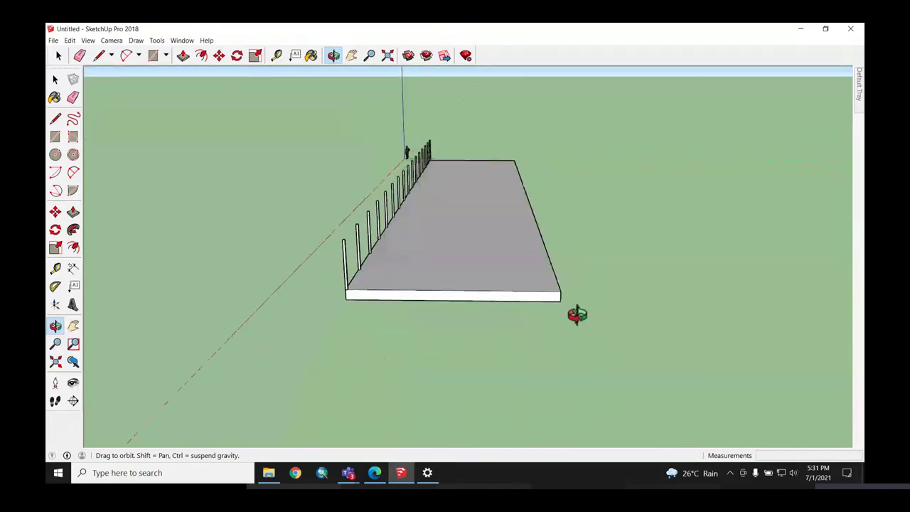
{"action": "key", "text": "space"}
{"action": "scroll", "coordinate": [334, 273], "scroll_direction": "up", "scroll_amount": 1}
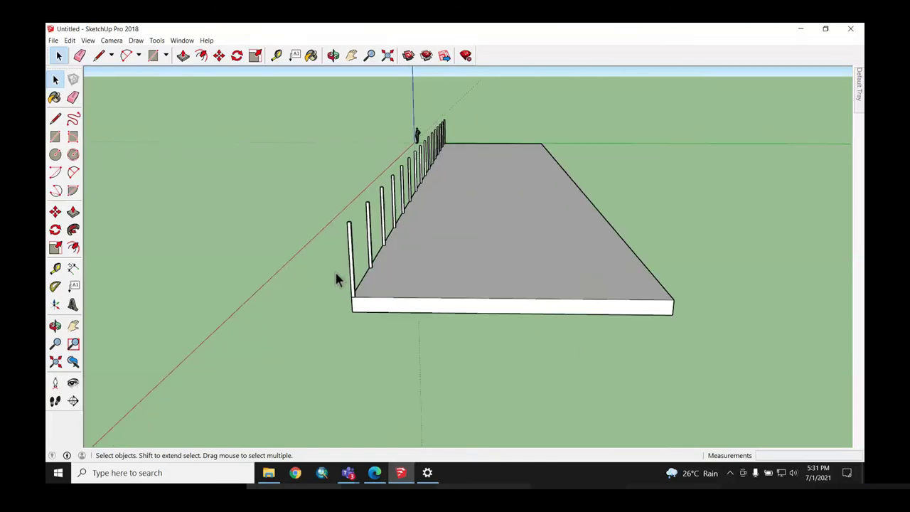
{"action": "scroll", "coordinate": [334, 274], "scroll_direction": "up", "scroll_amount": 3}
{"action": "mouse_move", "coordinate": [455, 265]}
{"action": "middle_mouse_down"}
{"action": "mouse_move", "coordinate": [386, 248]}
{"action": "mouse_move", "coordinate": [227, 246]}
{"action": "mouse_move", "coordinate": [277, 219]}
{"action": "middle_mouse_up"}
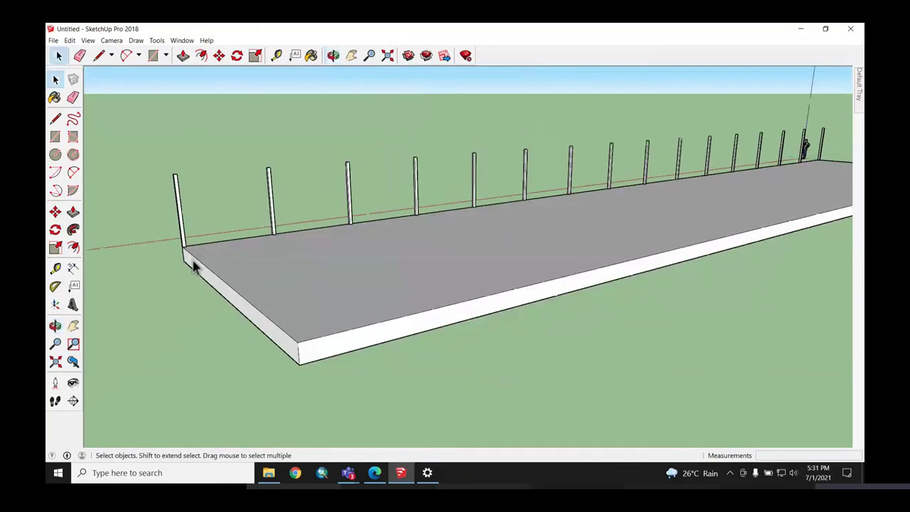
{"action": "mouse_move", "coordinate": [775, 359]}
{"action": "middle_mouse_down"}
{"action": "mouse_move", "coordinate": [718, 346]}
{"action": "mouse_move", "coordinate": [215, 362]}
{"action": "mouse_move", "coordinate": [559, 263]}
{"action": "mouse_move", "coordinate": [476, 249]}
{"action": "middle_mouse_up"}
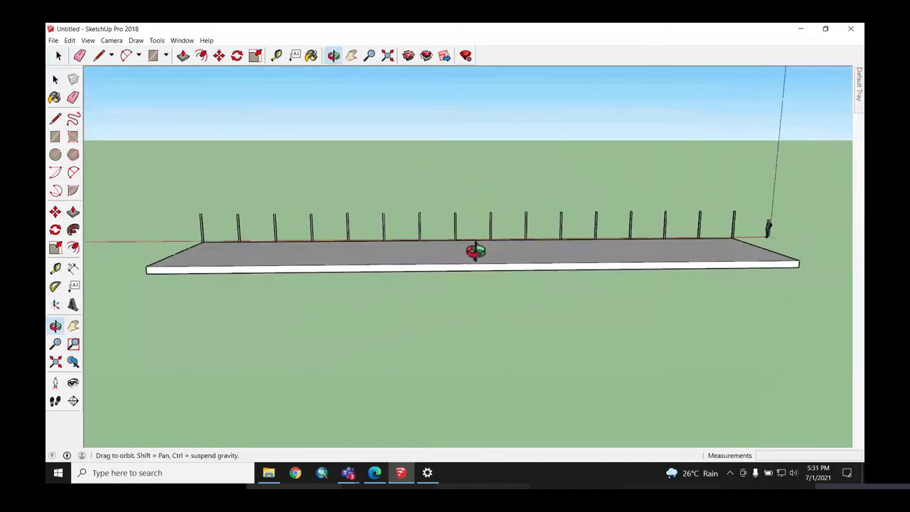
{"action": "left_click", "coordinate": [733, 226]}
{"action": "left_click", "coordinate": [699, 226], "text": "ctrl"}
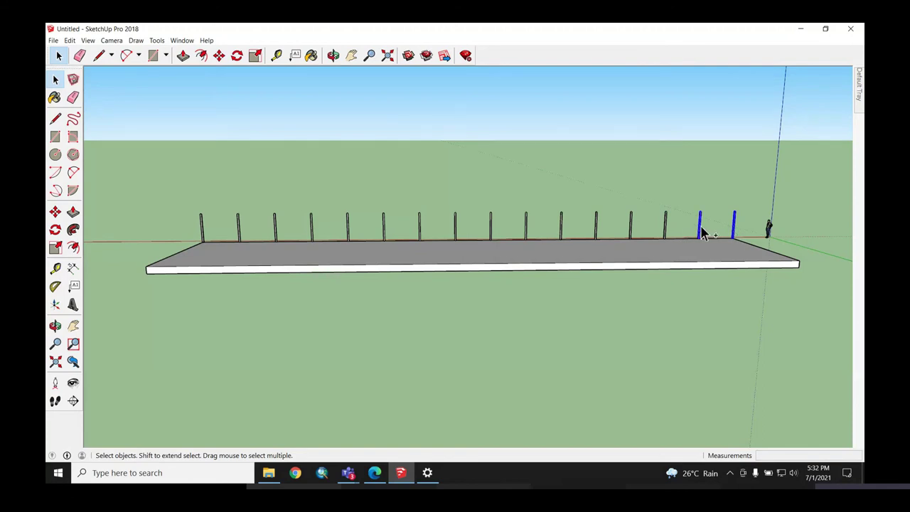
{"action": "left_click", "coordinate": [665, 229], "text": "ctrl"}
{"action": "left_click", "coordinate": [644, 231]}
{"action": "left_click_drag", "start_coordinate": [707, 193], "coordinate": [401, 89]}
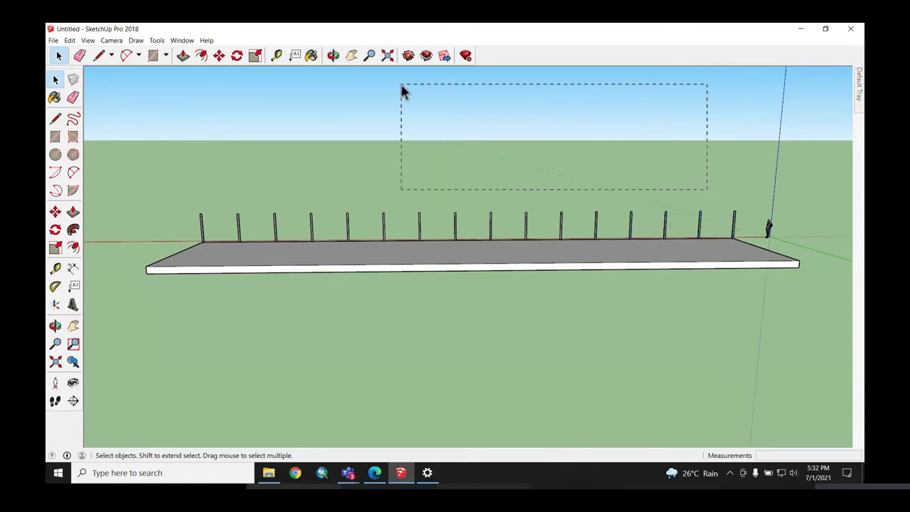
{"action": "left_click_drag", "start_coordinate": [169, 107], "coordinate": [728, 186]}
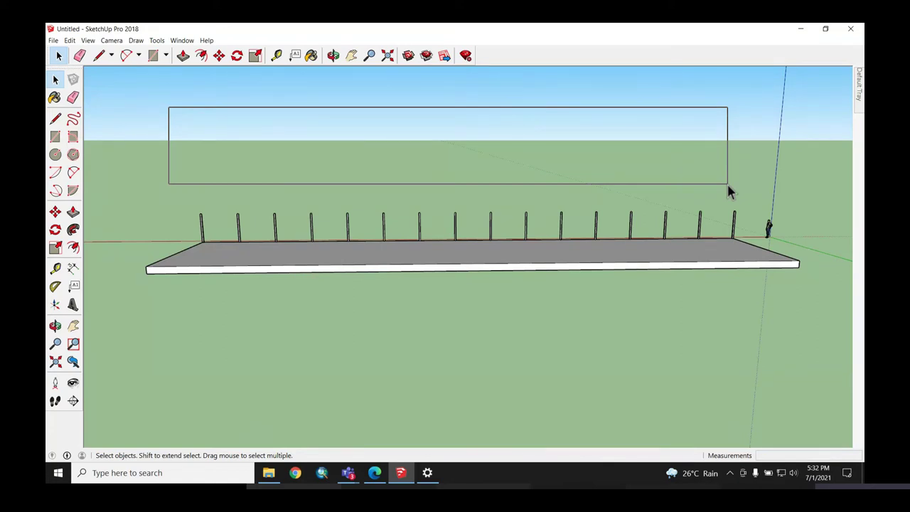
{"action": "left_click_drag", "start_coordinate": [727, 186], "coordinate": [728, 186]}
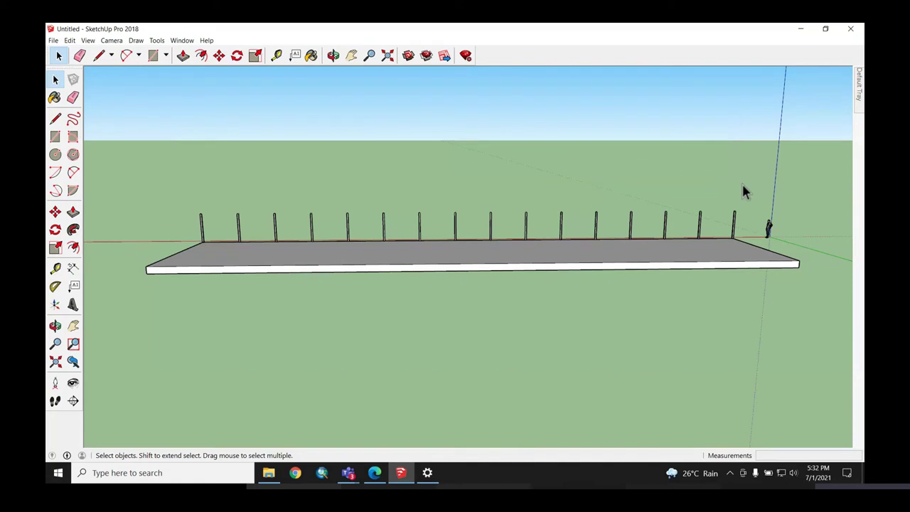
{"action": "left_click_drag", "start_coordinate": [630, 169], "coordinate": [372, 115]}
{"action": "left_click_drag", "start_coordinate": [549, 166], "coordinate": [442, 173]}
{"action": "mouse_move", "coordinate": [748, 223]}
{"action": "left_mouse_down"}
{"action": "mouse_move", "coordinate": [605, 187]}
{"action": "mouse_move", "coordinate": [735, 203]}
{"action": "mouse_move", "coordinate": [747, 219]}
{"action": "mouse_move", "coordinate": [713, 204]}
{"action": "left_mouse_up"}
{"action": "left_click_drag", "start_coordinate": [643, 190], "coordinate": [576, 177]}
{"action": "left_click_drag", "start_coordinate": [332, 187], "coordinate": [195, 185]}
{"action": "left_click", "coordinate": [327, 205]}
{"action": "mouse_move", "coordinate": [742, 224]}
{"action": "left_mouse_down"}
{"action": "mouse_move", "coordinate": [670, 201]}
{"action": "mouse_move", "coordinate": [165, 204]}
{"action": "left_mouse_up"}
{"action": "left_click_drag", "start_coordinate": [165, 199], "coordinate": [165, 198]}
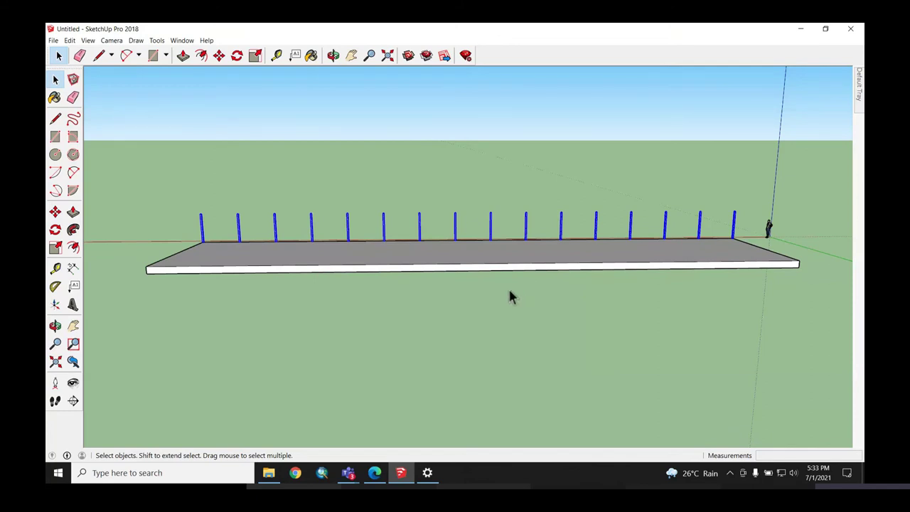
{"action": "mouse_move", "coordinate": [162, 276]}
{"action": "middle_mouse_down"}
{"action": "mouse_move", "coordinate": [192, 273]}
{"action": "mouse_move", "coordinate": [318, 308]}
{"action": "middle_mouse_up"}
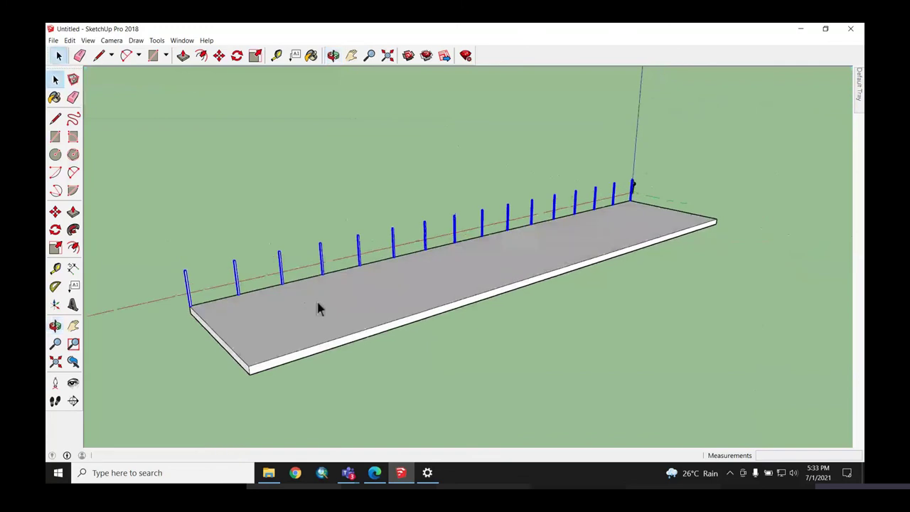
{"action": "middle_click_drag", "start_coordinate": [267, 343], "coordinate": [445, 311]}
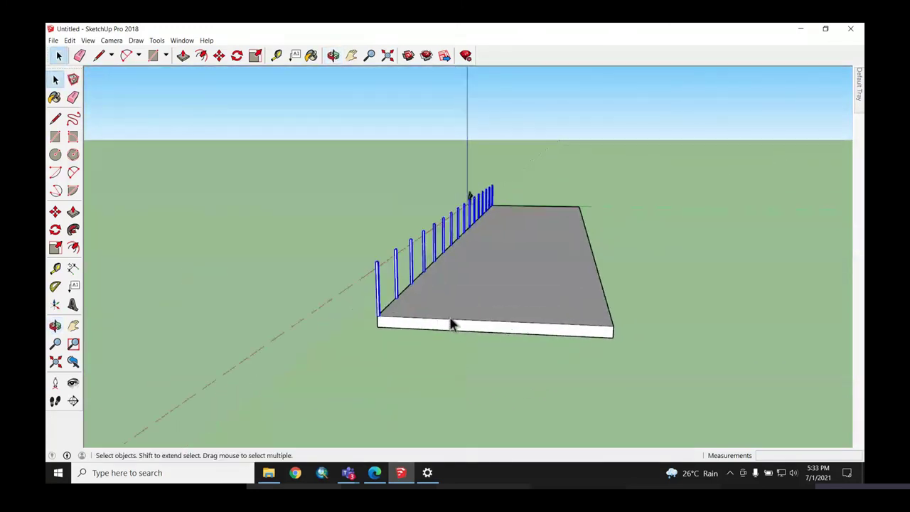
{"action": "mouse_move", "coordinate": [451, 321]}
{"action": "middle_mouse_down"}
{"action": "mouse_move", "coordinate": [563, 314]}
{"action": "mouse_move", "coordinate": [476, 327]}
{"action": "middle_mouse_up"}
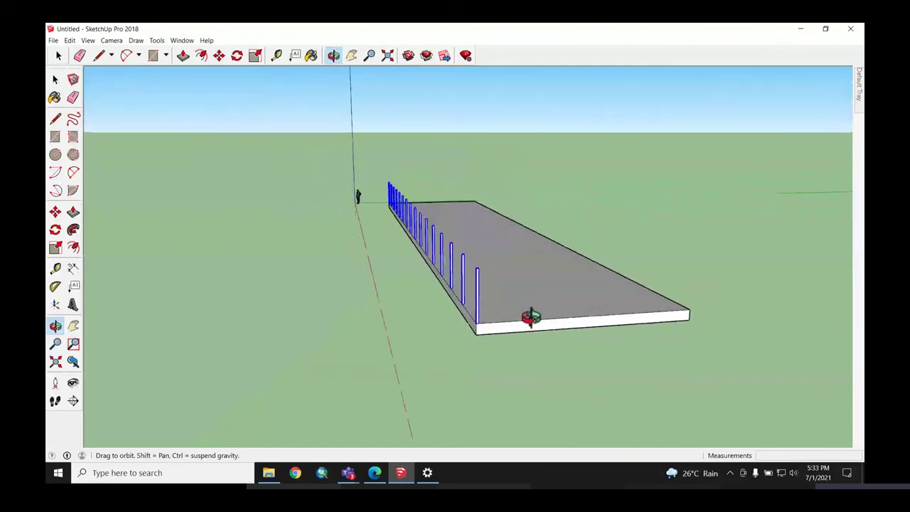
{"action": "scroll", "coordinate": [455, 324], "scroll_direction": "up", "scroll_amount": 1}
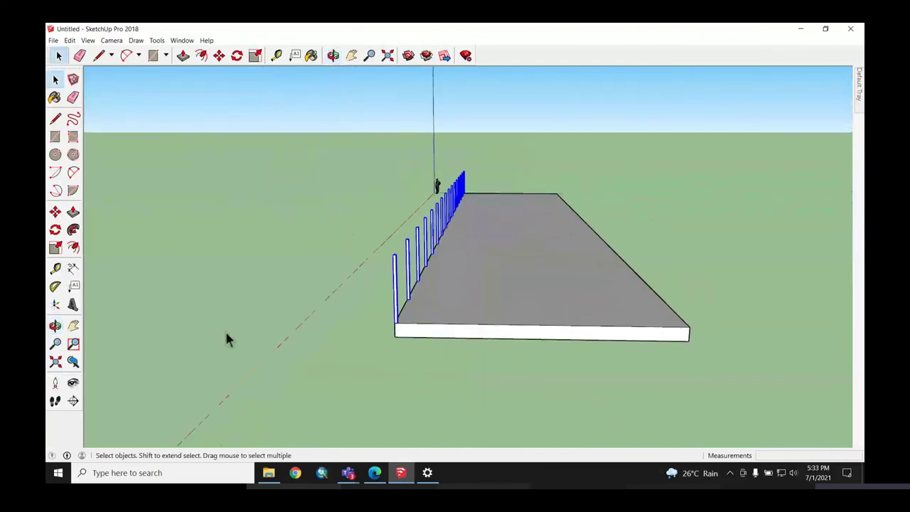
{"action": "scroll", "coordinate": [227, 339], "scroll_direction": "down", "scroll_amount": 1}
{"action": "scroll", "coordinate": [412, 355], "scroll_direction": "up", "scroll_amount": 3}
{"action": "scroll", "coordinate": [541, 355], "scroll_direction": "up", "scroll_amount": 1}
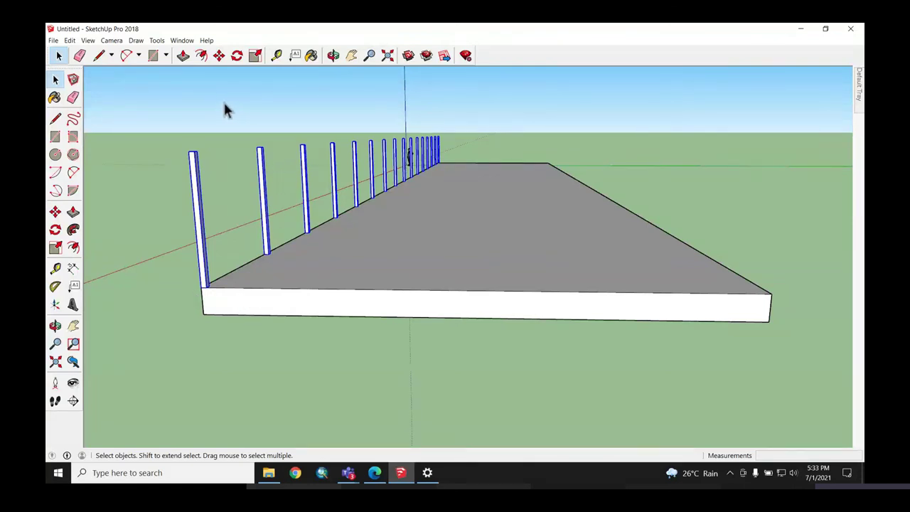
Step: With Move, pick up the column row at the corner column's base
{"action": "left_click", "coordinate": [219, 56]}
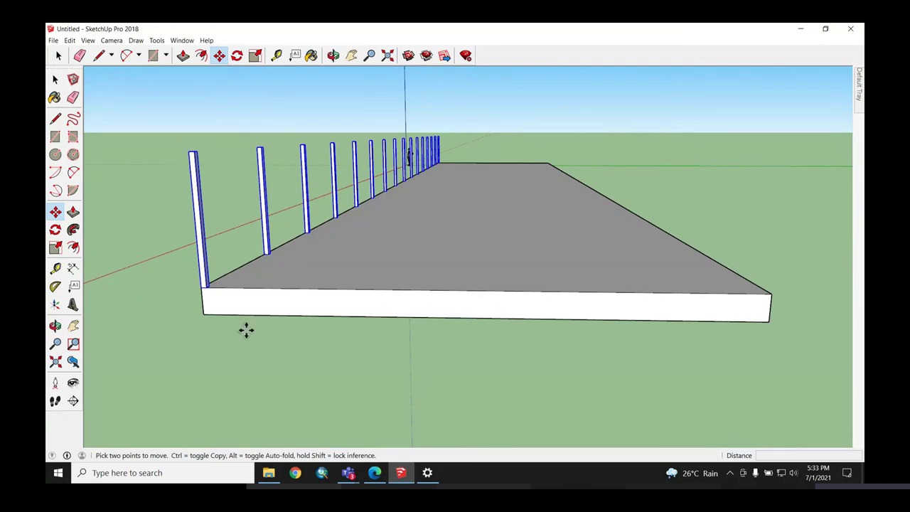
{"action": "middle_click_drag", "start_coordinate": [250, 329], "coordinate": [266, 329]}
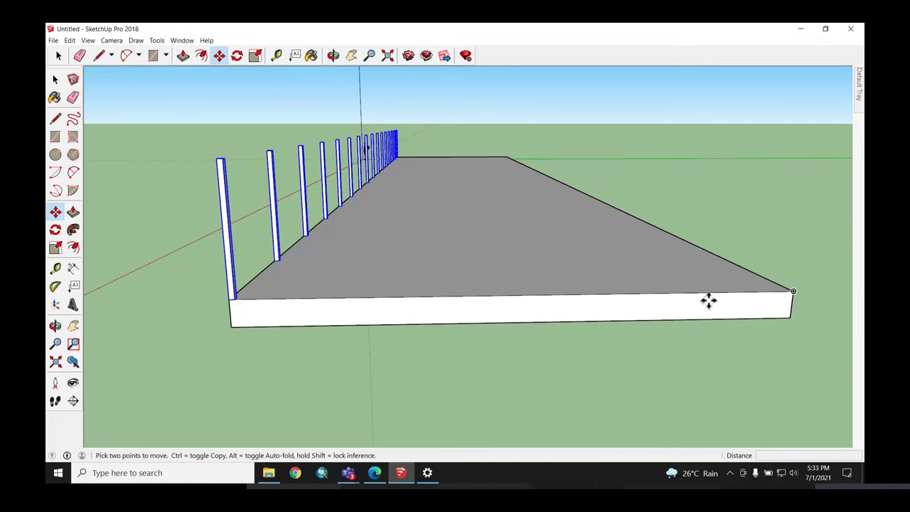
{"action": "scroll", "coordinate": [208, 312], "scroll_direction": "up", "scroll_amount": 3}
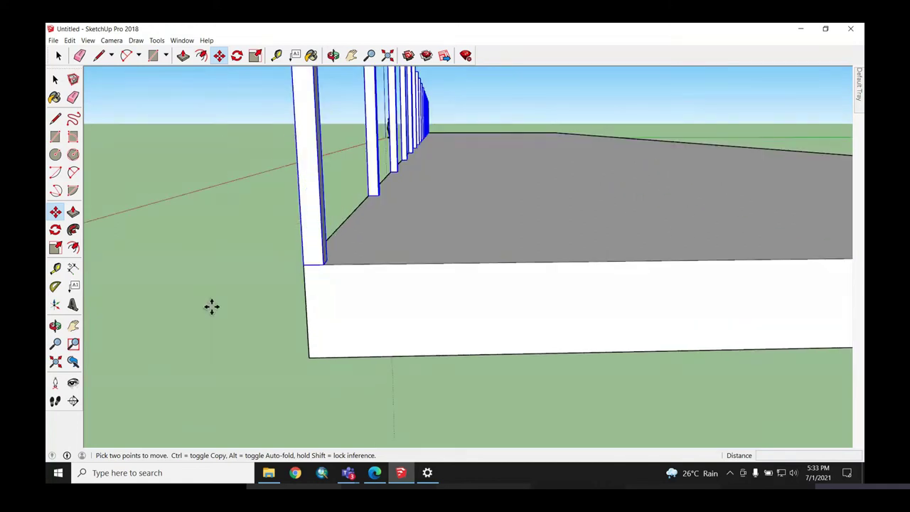
{"action": "scroll", "coordinate": [284, 291], "scroll_direction": "up", "scroll_amount": 3}
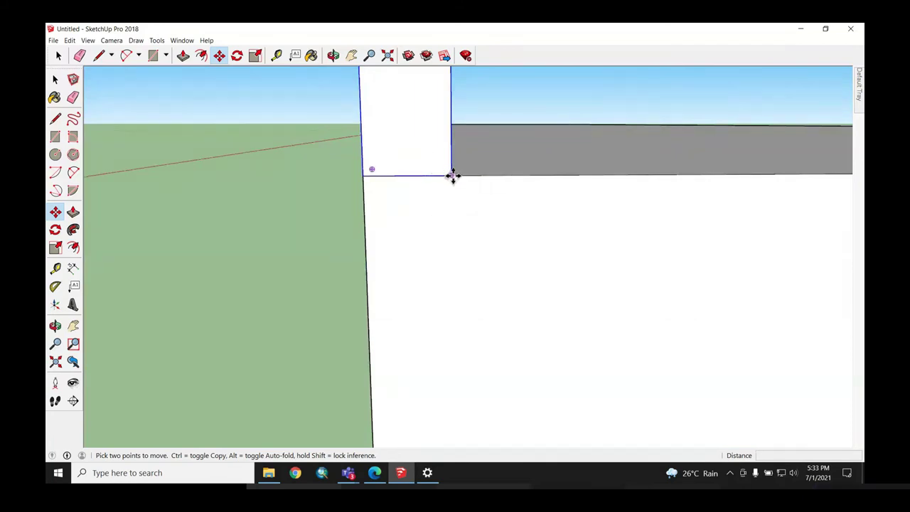
{"action": "left_click", "coordinate": [453, 176]}
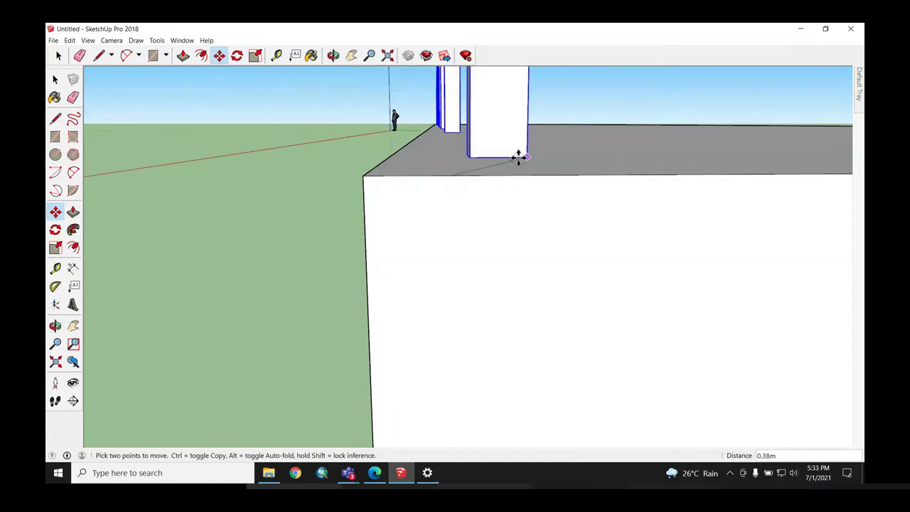
{"action": "scroll", "coordinate": [138, 258], "scroll_direction": "down", "scroll_amount": 5}
{"action": "scroll", "coordinate": [164, 253], "scroll_direction": "down", "scroll_amount": 3}
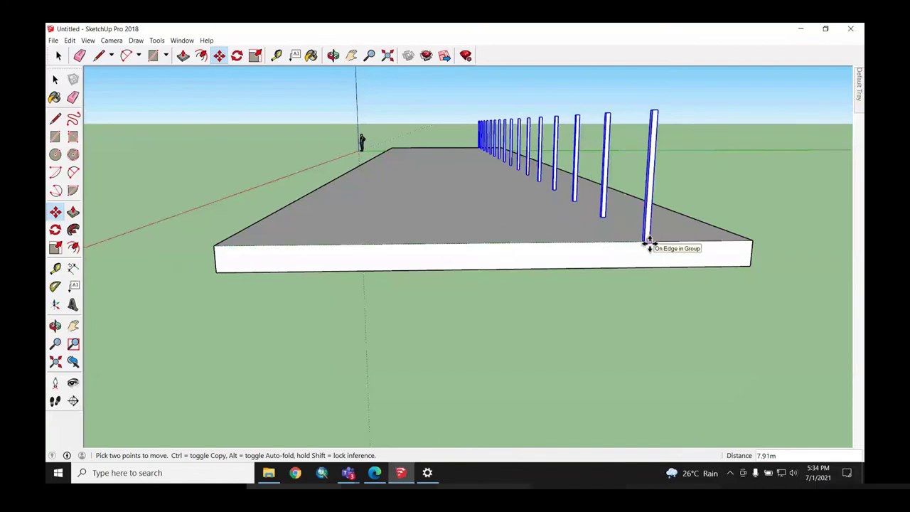
Step: Copy the columns with Ctrl and drop them at the slab's opposite corner
{"action": "key", "text": "ctrl"}
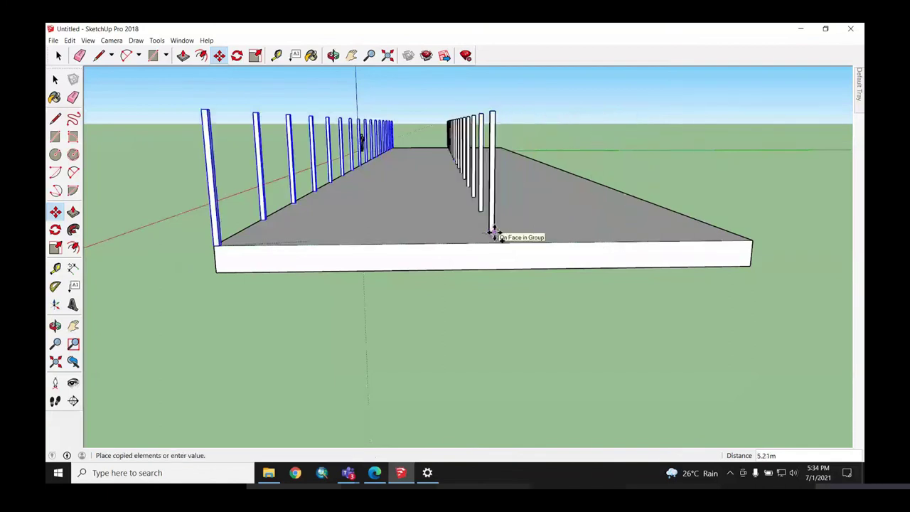
{"action": "scroll", "coordinate": [302, 245], "scroll_direction": "down", "scroll_amount": 2}
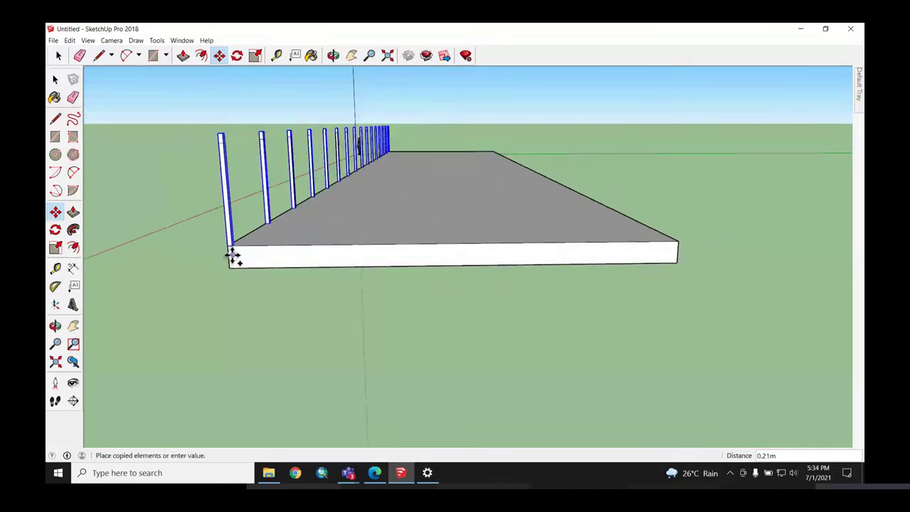
{"action": "middle_click_drag", "start_coordinate": [234, 254], "coordinate": [220, 258]}
{"action": "scroll", "coordinate": [500, 244], "scroll_direction": "up", "scroll_amount": 1}
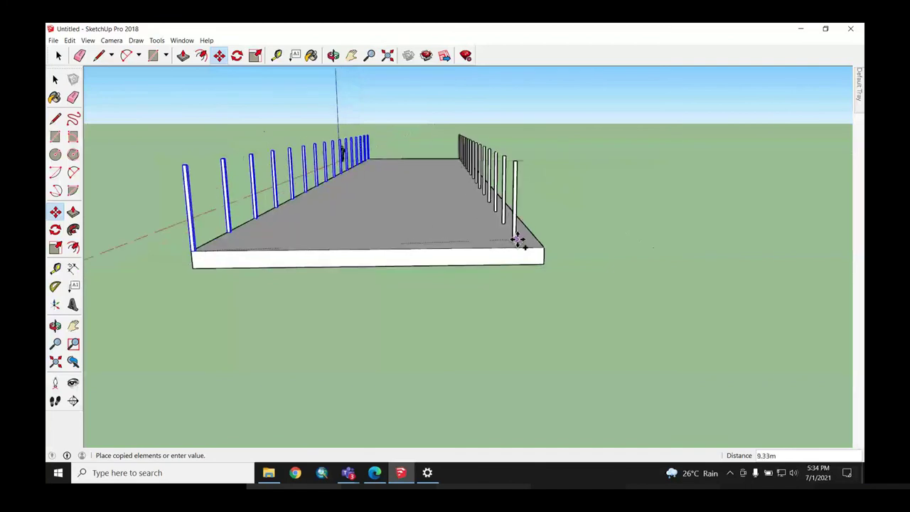
{"action": "scroll", "coordinate": [518, 239], "scroll_direction": "up", "scroll_amount": 1}
{"action": "scroll", "coordinate": [541, 244], "scroll_direction": "up", "scroll_amount": 2}
{"action": "scroll", "coordinate": [544, 244], "scroll_direction": "up", "scroll_amount": 2}
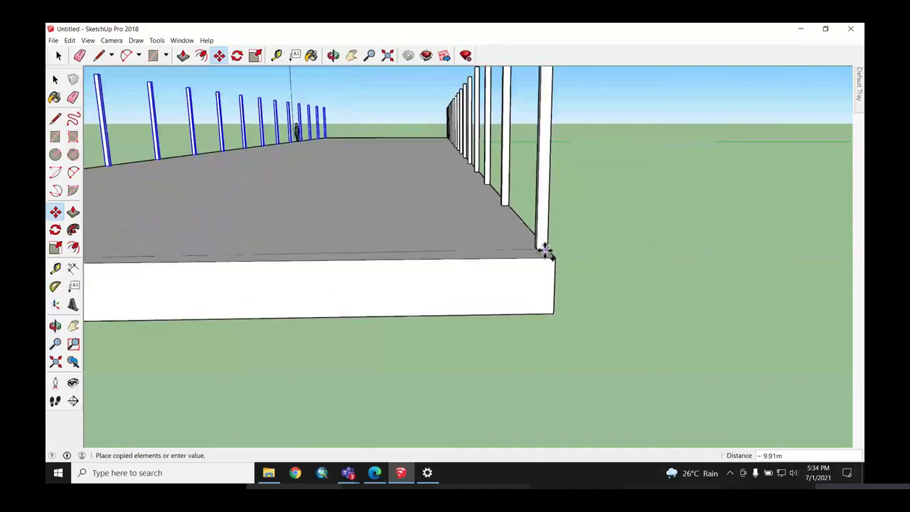
{"action": "scroll", "coordinate": [548, 256], "scroll_direction": "up", "scroll_amount": 1}
{"action": "scroll", "coordinate": [553, 256], "scroll_direction": "up", "scroll_amount": 2}
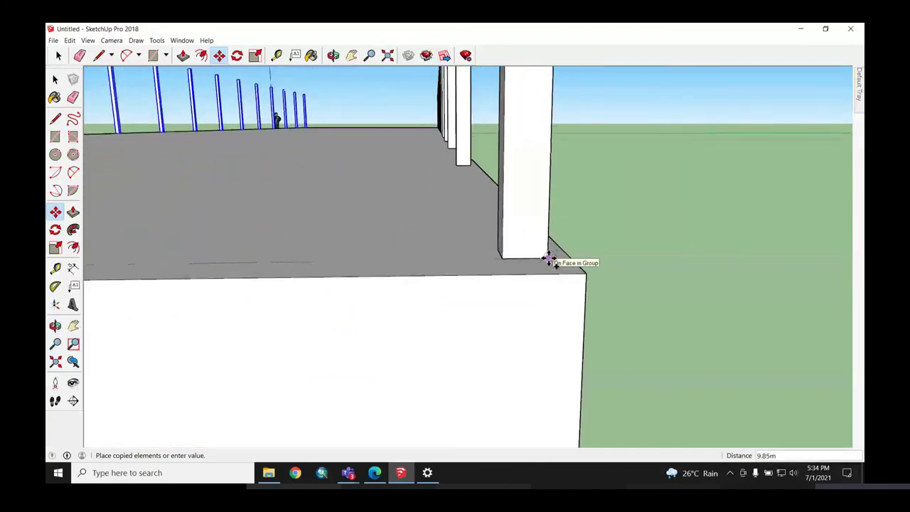
{"action": "left_click", "coordinate": [586, 276]}
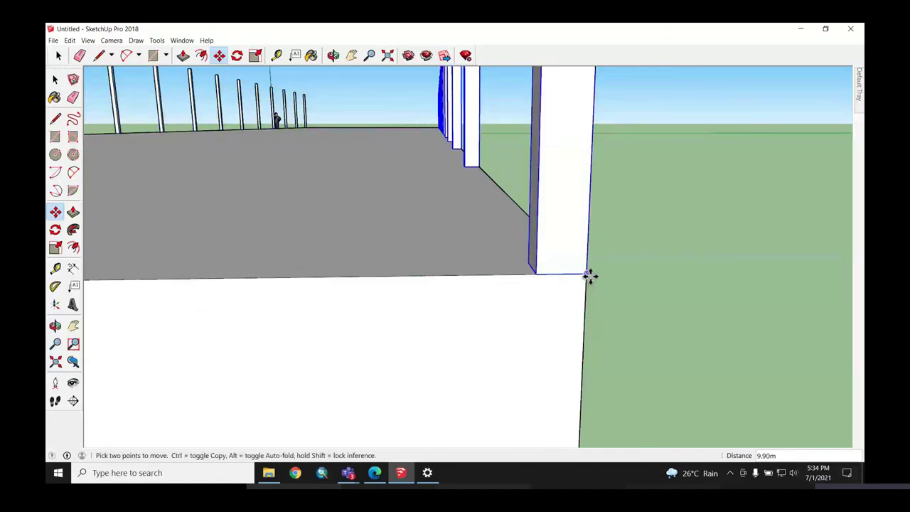
{"action": "scroll", "coordinate": [672, 298], "scroll_direction": "down", "scroll_amount": 5}
{"action": "scroll", "coordinate": [676, 306], "scroll_direction": "down", "scroll_amount": 2}
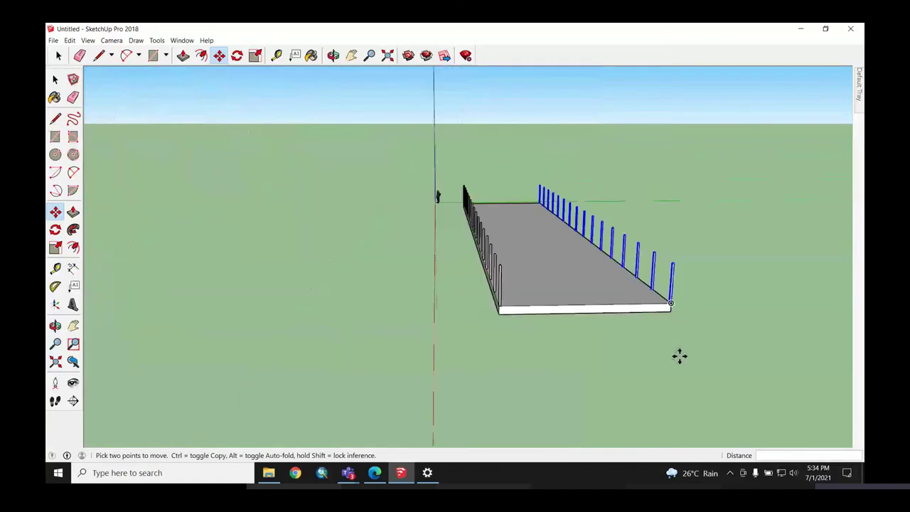
{"action": "key", "text": "space"}
{"action": "left_click", "coordinate": [593, 352]}
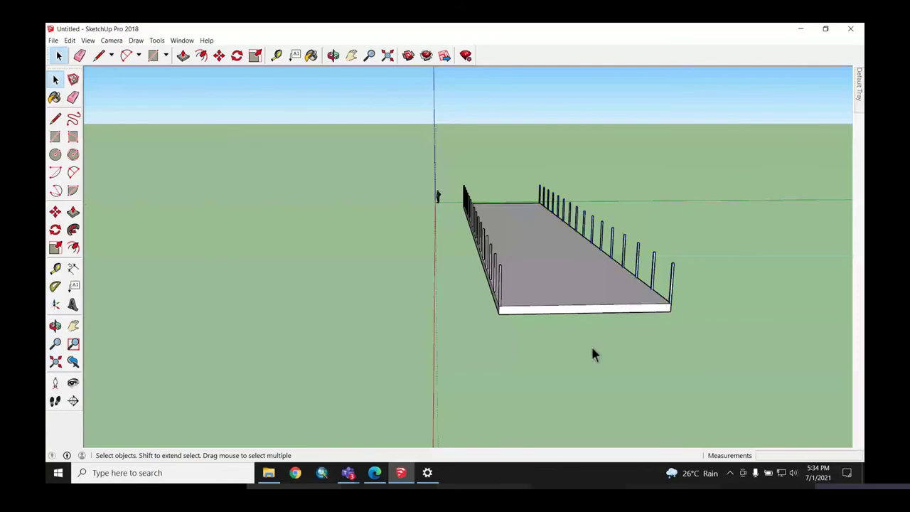
{"action": "mouse_move", "coordinate": [648, 344]}
{"action": "middle_mouse_down"}
{"action": "mouse_move", "coordinate": [270, 339]}
{"action": "mouse_move", "coordinate": [388, 360]}
{"action": "mouse_move", "coordinate": [621, 363]}
{"action": "mouse_move", "coordinate": [538, 377]}
{"action": "mouse_move", "coordinate": [681, 372]}
{"action": "mouse_move", "coordinate": [674, 368]}
{"action": "middle_mouse_up"}
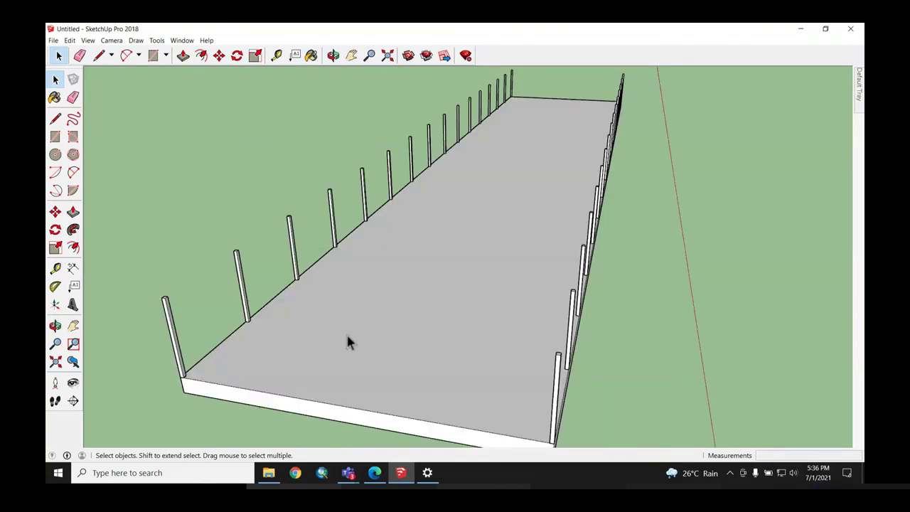
{"action": "middle_click_drag", "start_coordinate": [329, 372], "coordinate": [426, 360]}
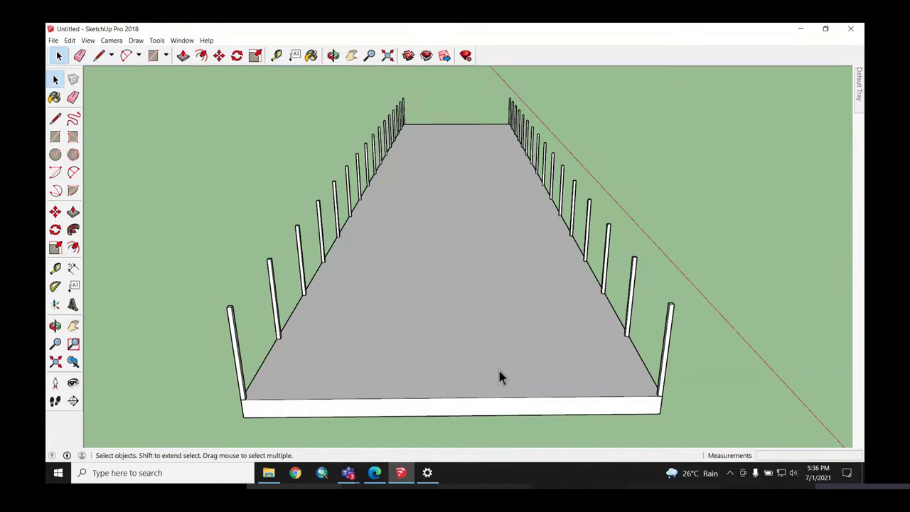
{"action": "left_click", "coordinate": [499, 371]}
{"action": "left_click", "coordinate": [700, 374]}
{"action": "left_click", "coordinate": [435, 392]}
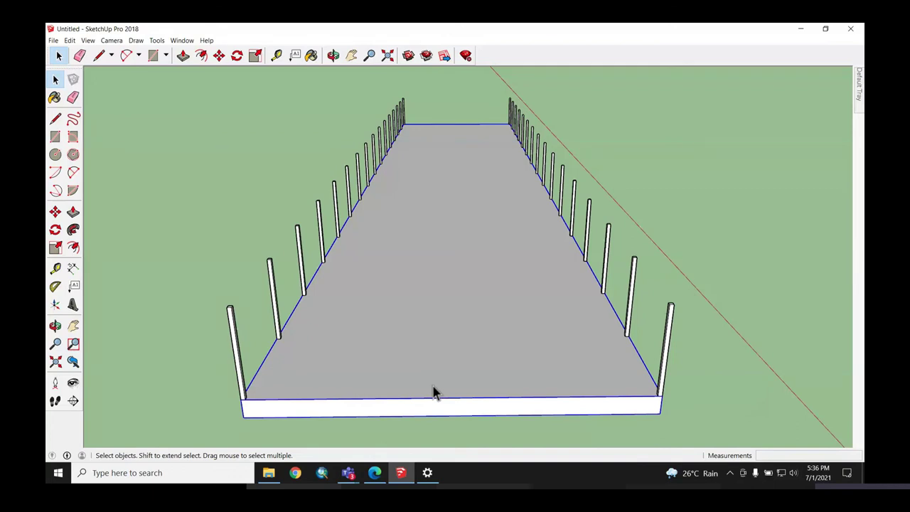
Step: Double-click the floor slab group to edit it and orbit to a lower side view
{"action": "double_click", "coordinate": [435, 392]}
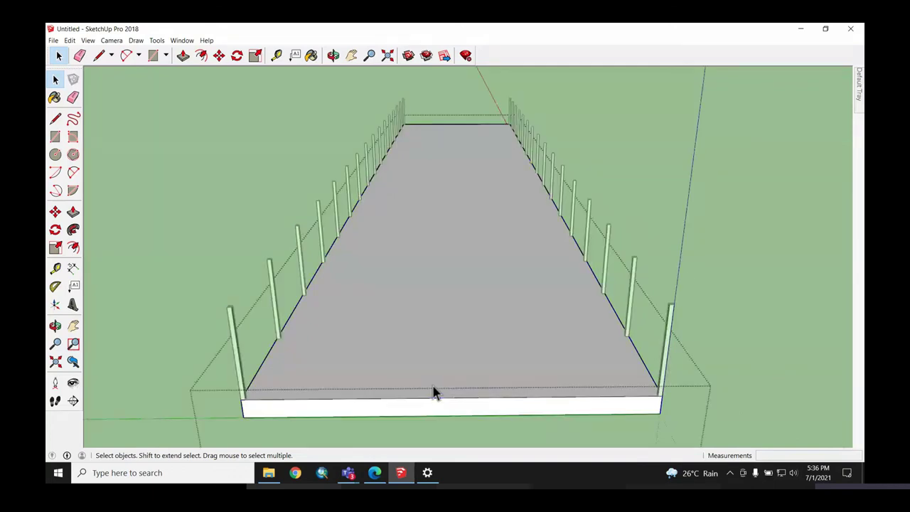
{"action": "mouse_move", "coordinate": [502, 400]}
{"action": "middle_mouse_down"}
{"action": "mouse_move", "coordinate": [457, 291]}
{"action": "mouse_move", "coordinate": [424, 322]}
{"action": "mouse_move", "coordinate": [441, 361]}
{"action": "mouse_move", "coordinate": [388, 396]}
{"action": "mouse_move", "coordinate": [504, 396]}
{"action": "mouse_move", "coordinate": [559, 380]}
{"action": "mouse_move", "coordinate": [505, 360]}
{"action": "mouse_move", "coordinate": [420, 378]}
{"action": "mouse_move", "coordinate": [374, 374]}
{"action": "middle_mouse_up"}
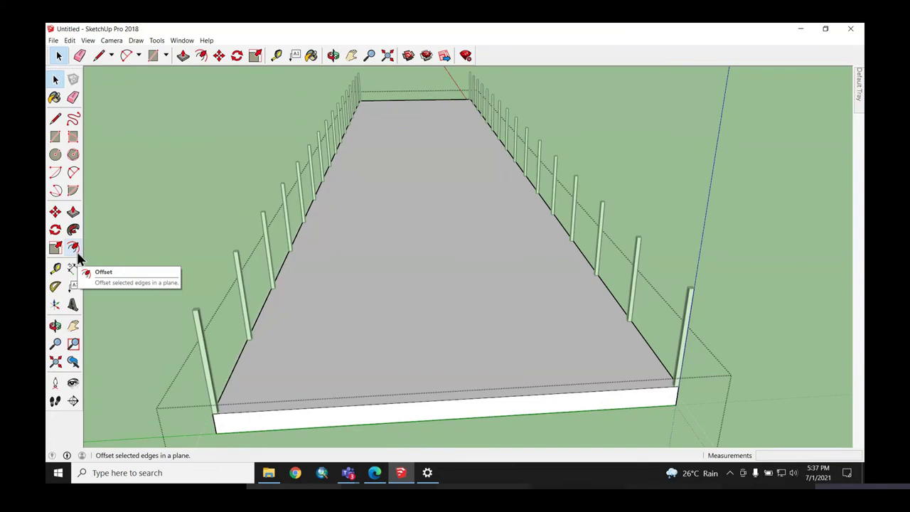
Step: Offset the slab's top face edges inward by 0.1 m using the Offset tool
{"action": "left_click", "coordinate": [76, 249]}
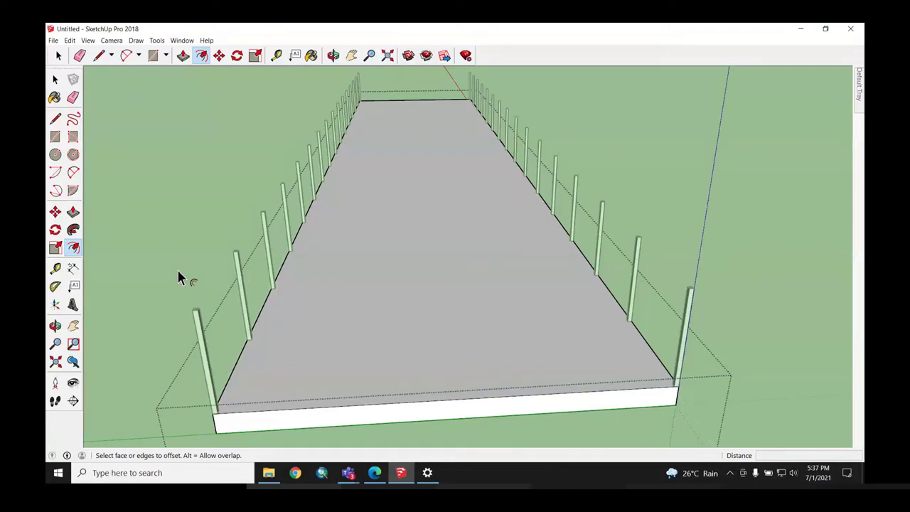
{"action": "left_click", "coordinate": [271, 315]}
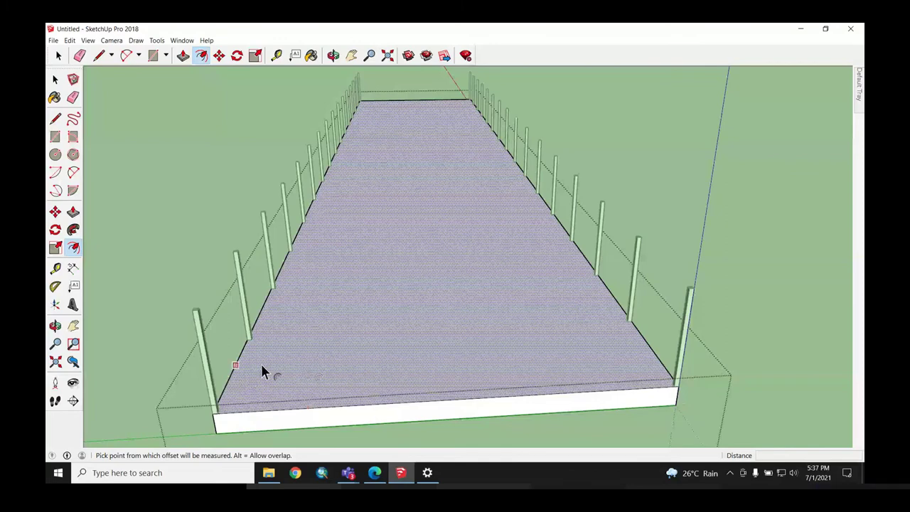
{"action": "left_click", "coordinate": [322, 305]}
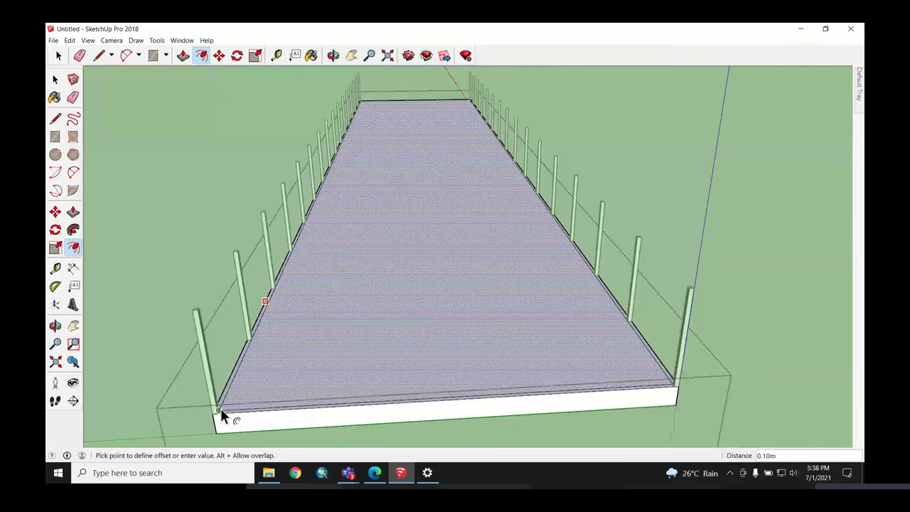
{"action": "scroll", "coordinate": [221, 408], "scroll_direction": "up", "scroll_amount": 3}
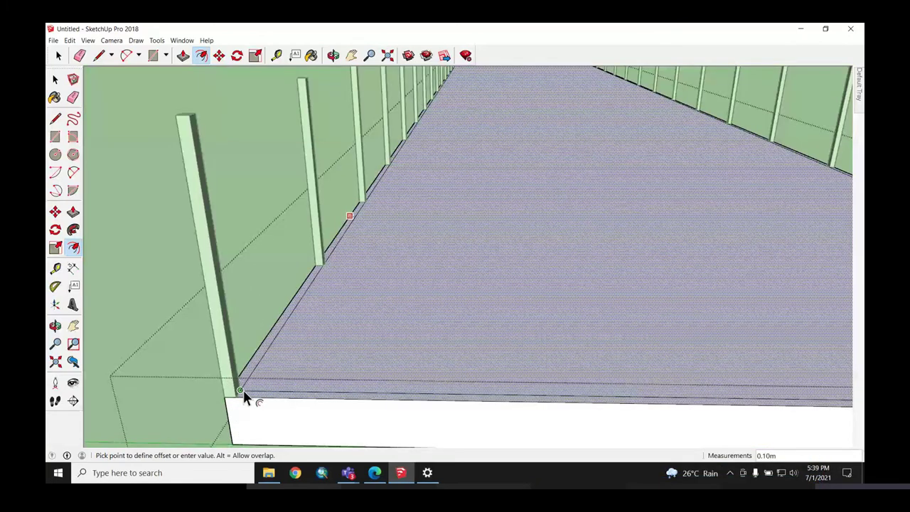
{"action": "scroll", "coordinate": [243, 391], "scroll_direction": "up", "scroll_amount": 2}
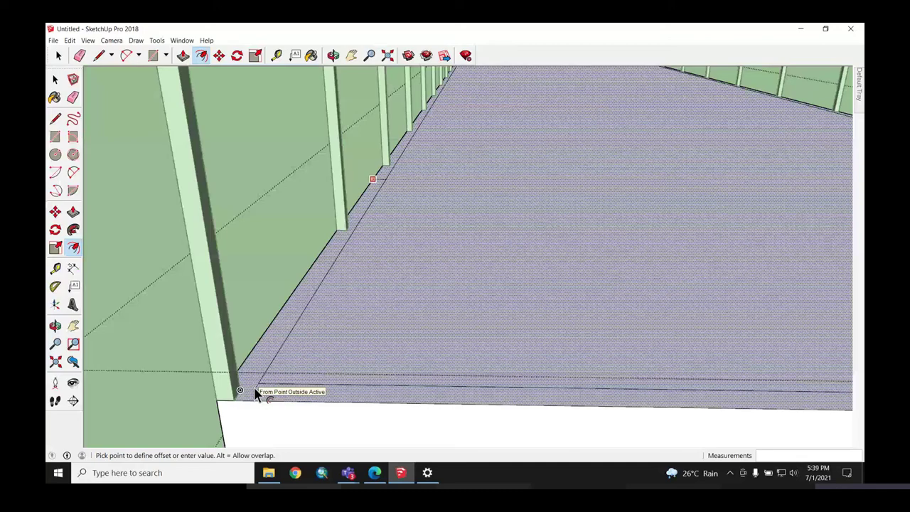
{"action": "scroll", "coordinate": [255, 393], "scroll_direction": "down", "scroll_amount": 1}
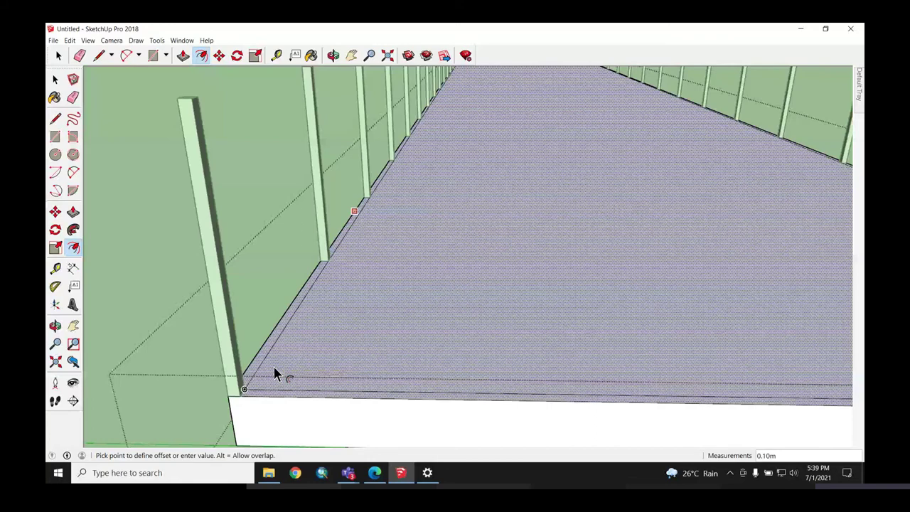
{"action": "type", "text": "0.1"}
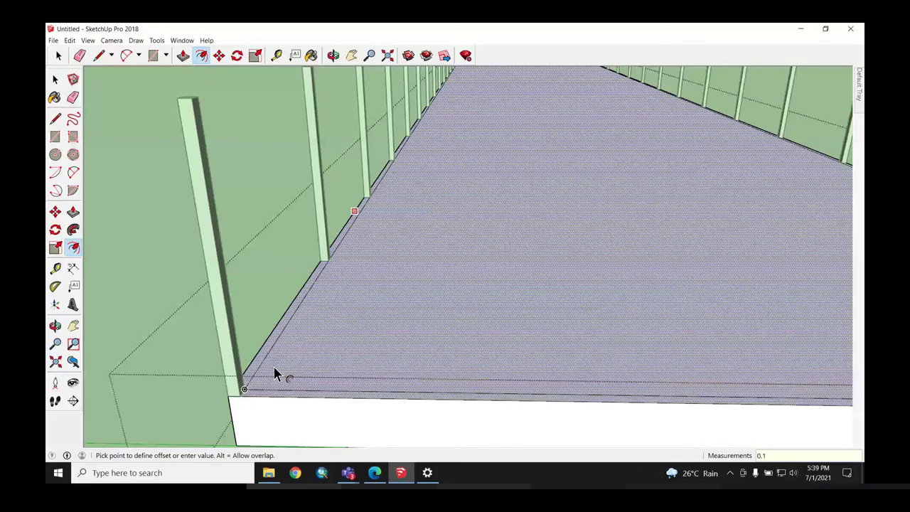
{"action": "key", "text": "Return"}
{"action": "scroll", "coordinate": [245, 391], "scroll_direction": "up", "scroll_amount": 2}
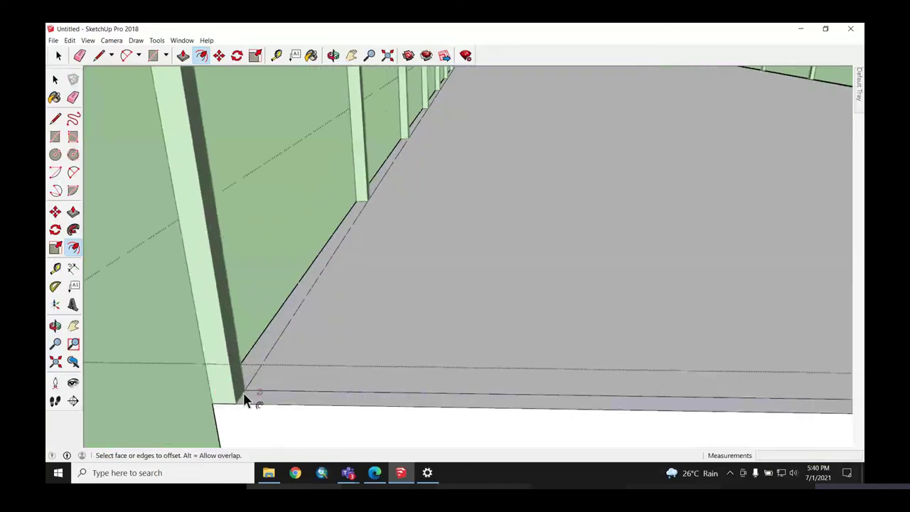
{"action": "scroll", "coordinate": [243, 394], "scroll_direction": "up", "scroll_amount": 2}
{"action": "left_click", "coordinate": [190, 418]}
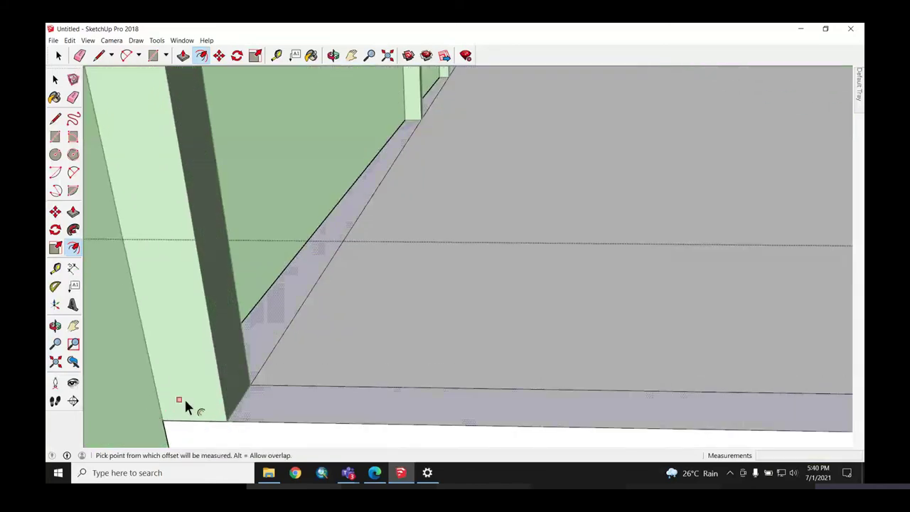
{"action": "key", "text": "Escape"}
{"action": "left_click", "coordinate": [179, 398]}
{"action": "key", "text": "Escape"}
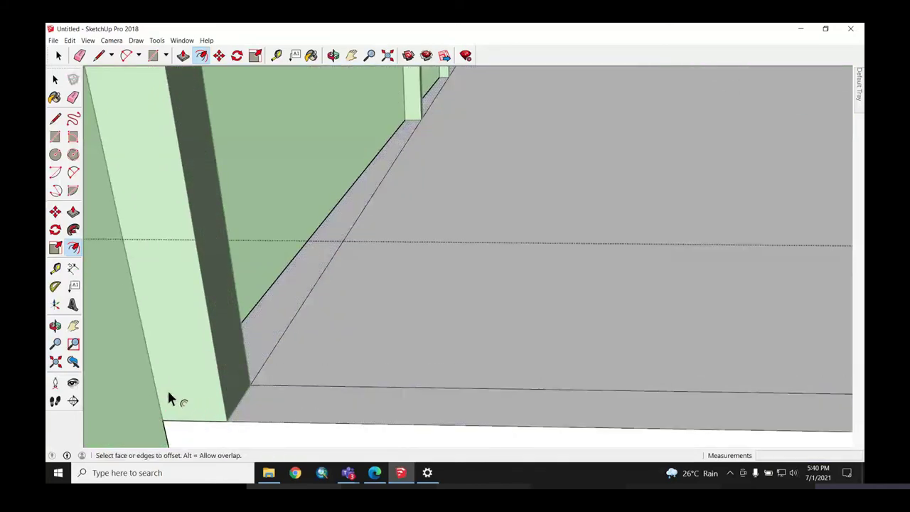
{"action": "left_click", "coordinate": [188, 392]}
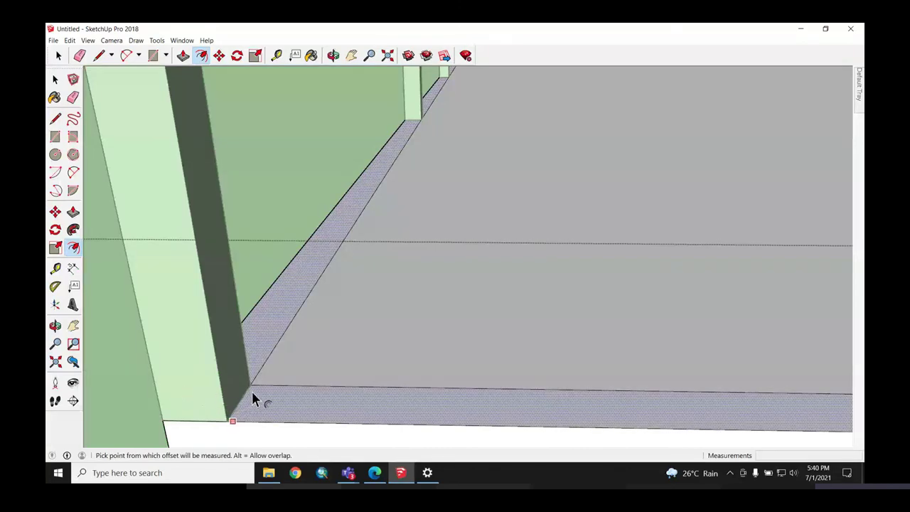
{"action": "key", "text": "Escape"}
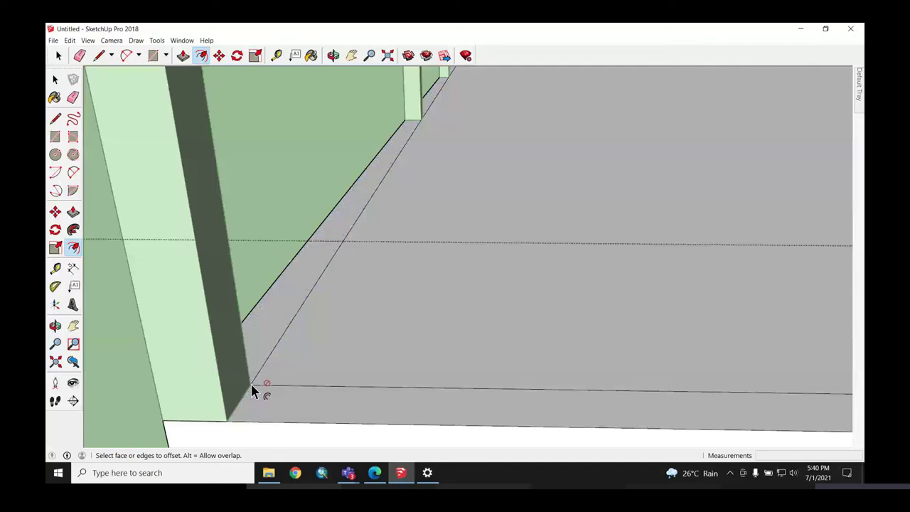
{"action": "left_click", "coordinate": [252, 384]}
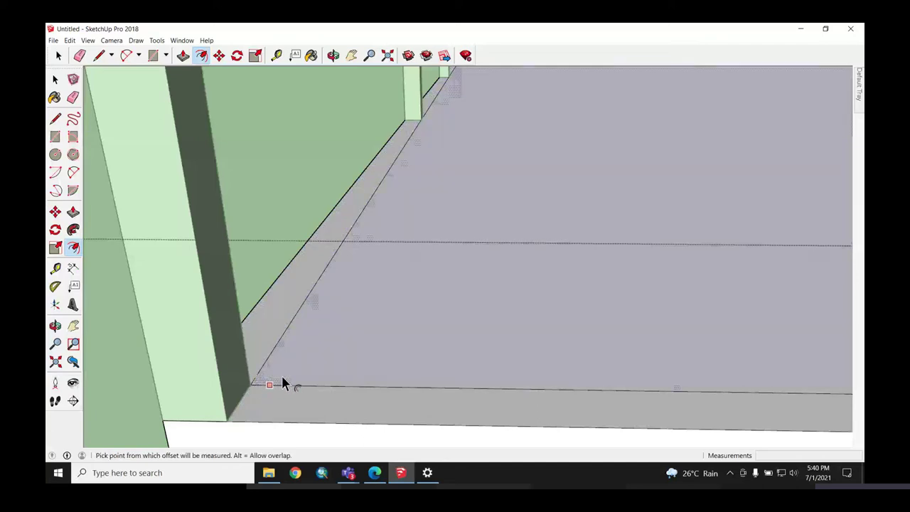
{"action": "scroll", "coordinate": [343, 367], "scroll_direction": "down", "scroll_amount": 2}
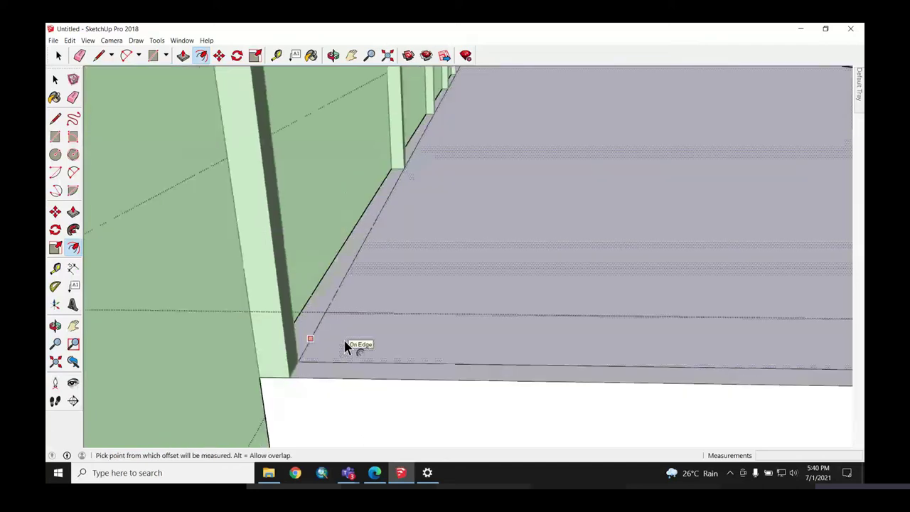
{"action": "scroll", "coordinate": [334, 373], "scroll_direction": "down", "scroll_amount": 2}
{"action": "key", "text": "Escape"}
{"action": "key", "text": "space"}
{"action": "scroll", "coordinate": [272, 392], "scroll_direction": "down", "scroll_amount": 2}
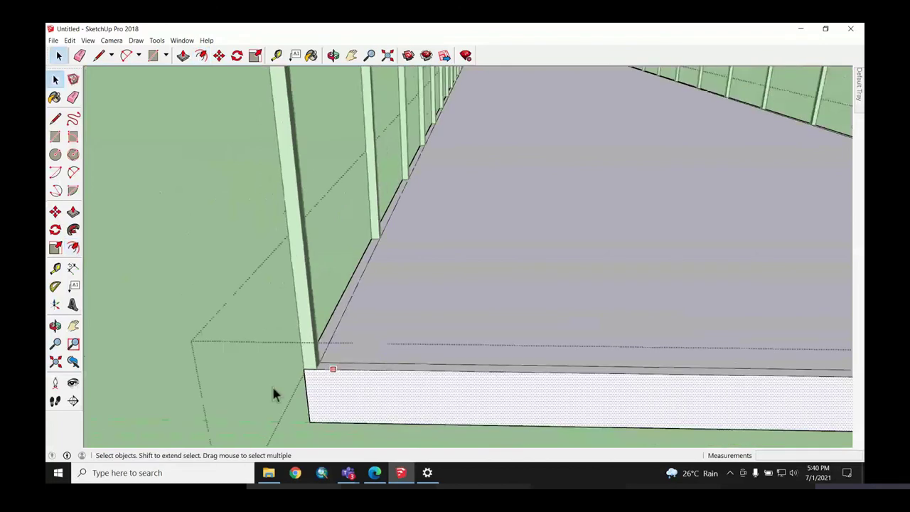
{"action": "scroll", "coordinate": [546, 407], "scroll_direction": "down", "scroll_amount": 5}
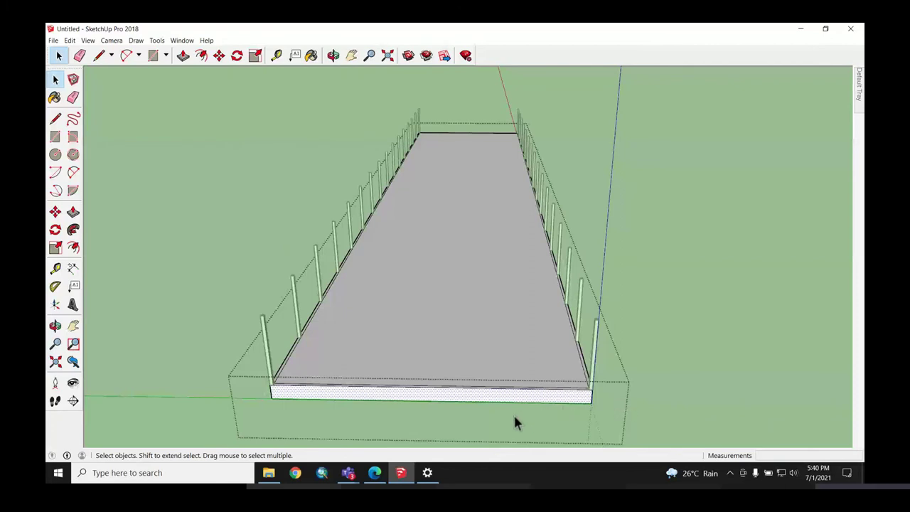
{"action": "mouse_move", "coordinate": [361, 417]}
{"action": "middle_mouse_down"}
{"action": "mouse_move", "coordinate": [386, 372]}
{"action": "mouse_move", "coordinate": [367, 356]}
{"action": "middle_mouse_up"}
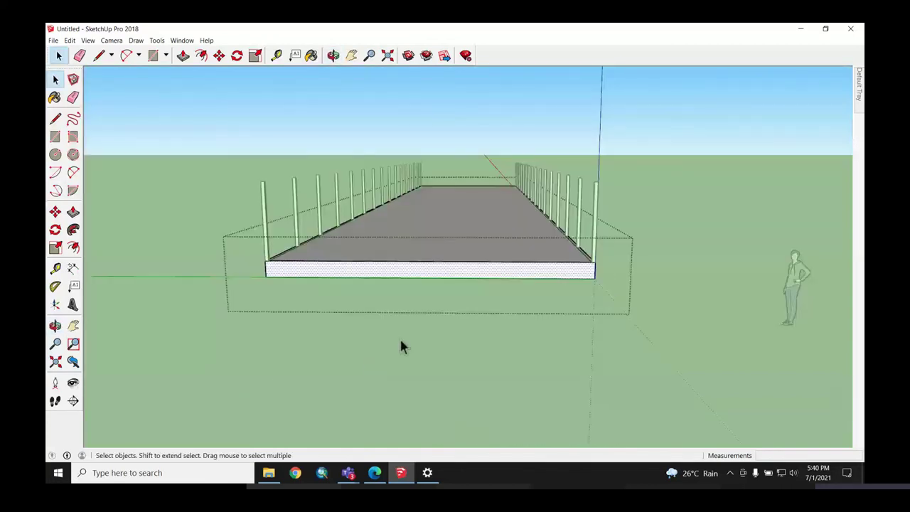
{"action": "mouse_move", "coordinate": [319, 277]}
{"action": "middle_mouse_down"}
{"action": "mouse_move", "coordinate": [418, 295]}
{"action": "mouse_move", "coordinate": [339, 317]}
{"action": "middle_mouse_up"}
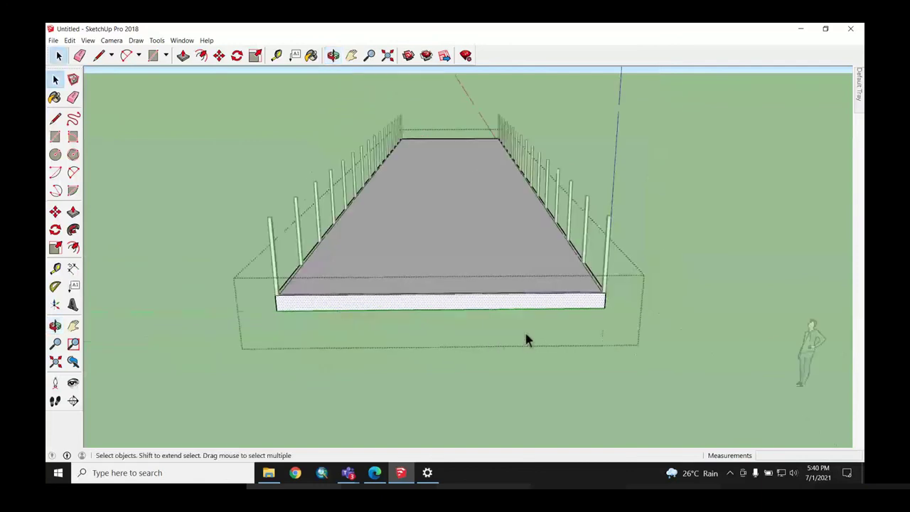
{"action": "scroll", "coordinate": [313, 250], "scroll_direction": "up", "scroll_amount": 1}
{"action": "scroll", "coordinate": [302, 249], "scroll_direction": "up", "scroll_amount": 1}
{"action": "scroll", "coordinate": [319, 299], "scroll_direction": "up", "scroll_amount": 2}
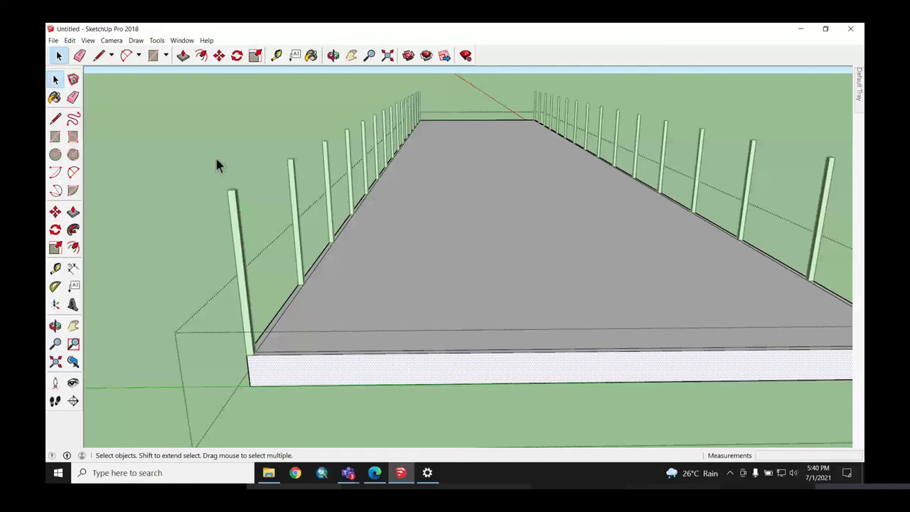
{"action": "key", "text": "p"}
{"action": "scroll", "coordinate": [244, 347], "scroll_direction": "up", "scroll_amount": 2}
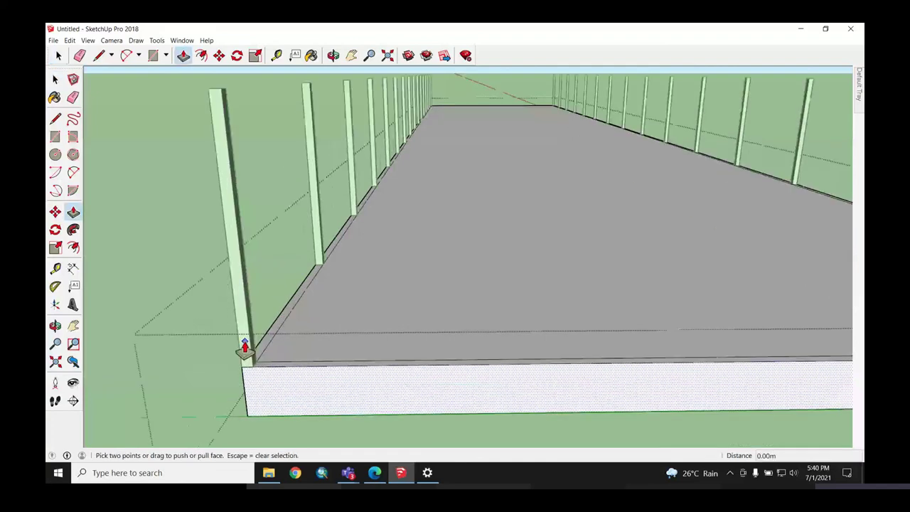
{"action": "scroll", "coordinate": [245, 347], "scroll_direction": "up", "scroll_amount": 3}
{"action": "middle_click_drag", "start_coordinate": [250, 443], "coordinate": [322, 400]}
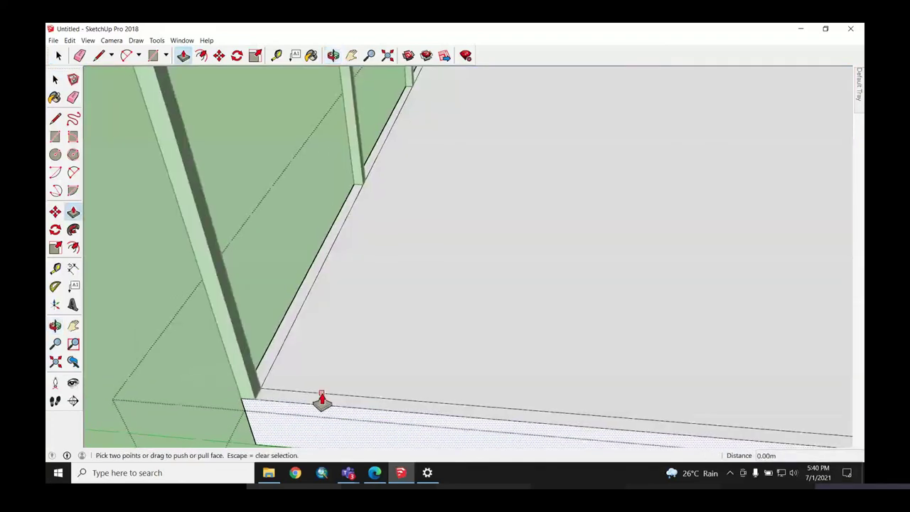
{"action": "key", "text": "space"}
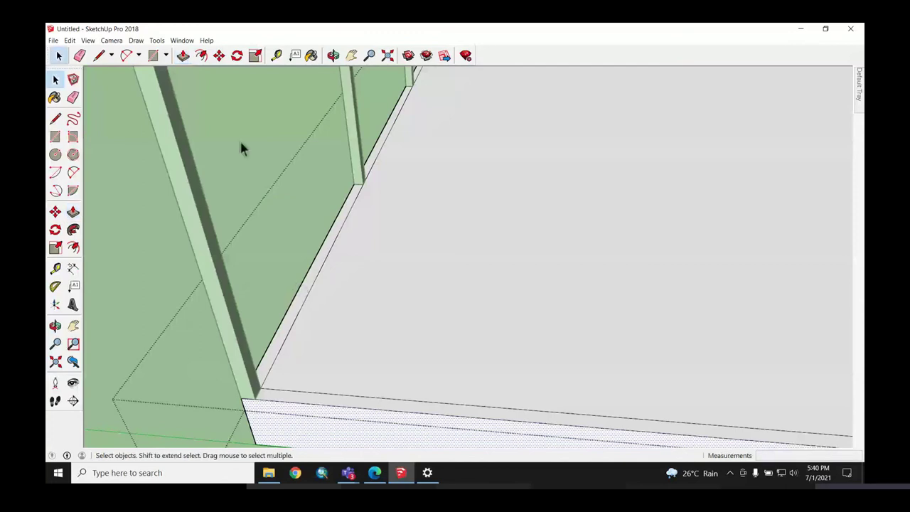
{"action": "left_click", "coordinate": [183, 55]}
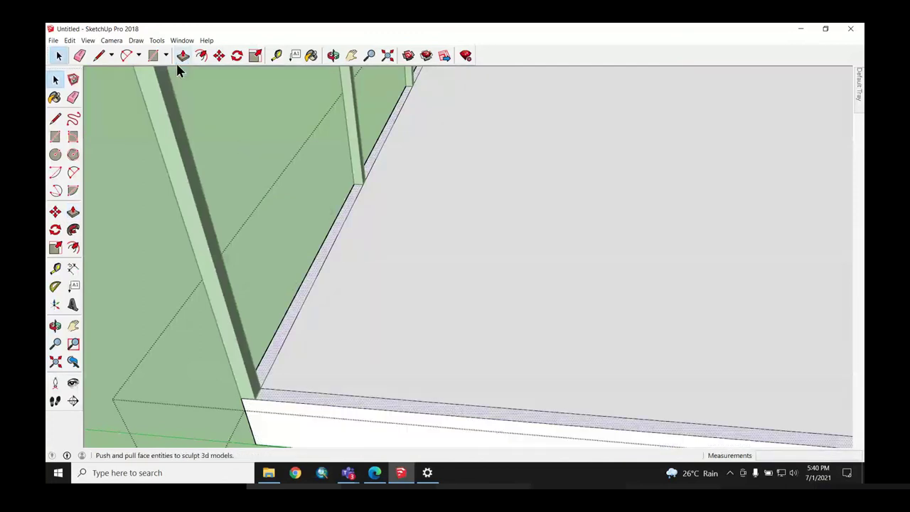
{"action": "left_click_drag", "start_coordinate": [316, 263], "coordinate": [293, 148]}
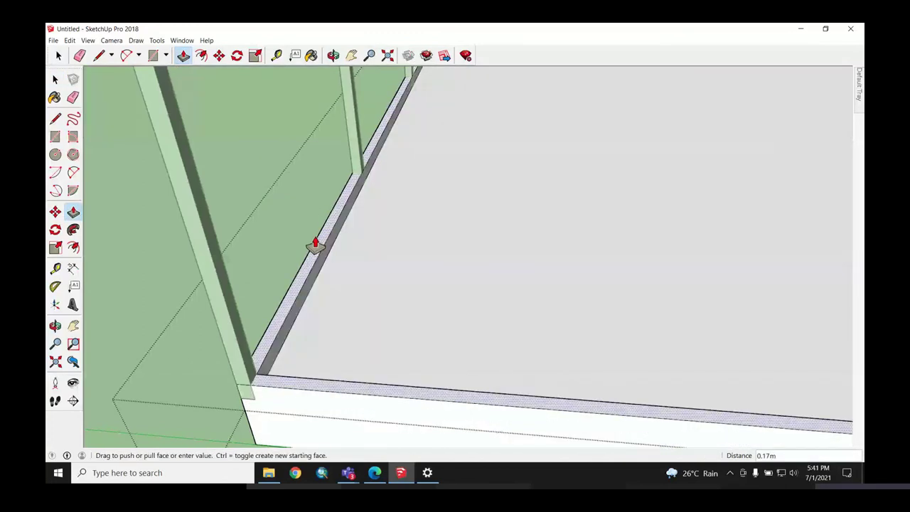
{"action": "scroll", "coordinate": [306, 213], "scroll_direction": "down", "scroll_amount": 5}
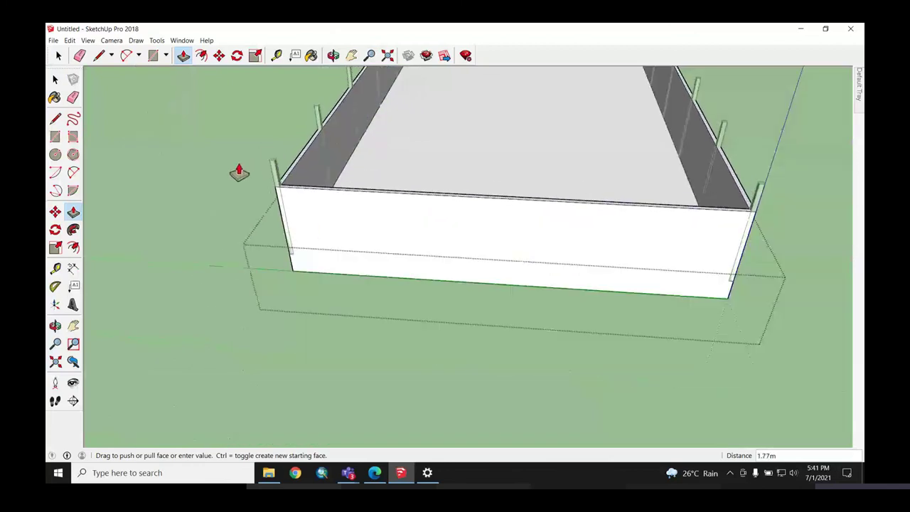
{"action": "key", "text": "Escape"}
{"action": "key", "text": "space"}
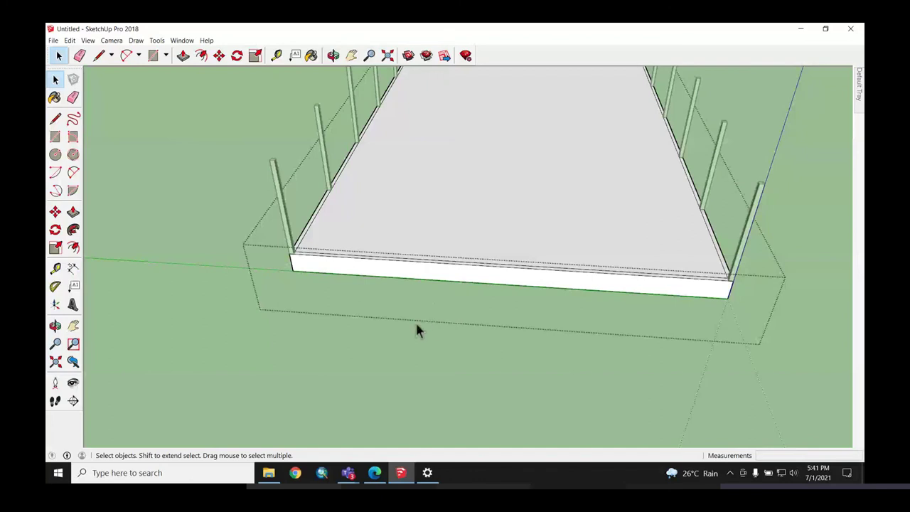
{"action": "scroll", "coordinate": [416, 325], "scroll_direction": "down", "scroll_amount": 1}
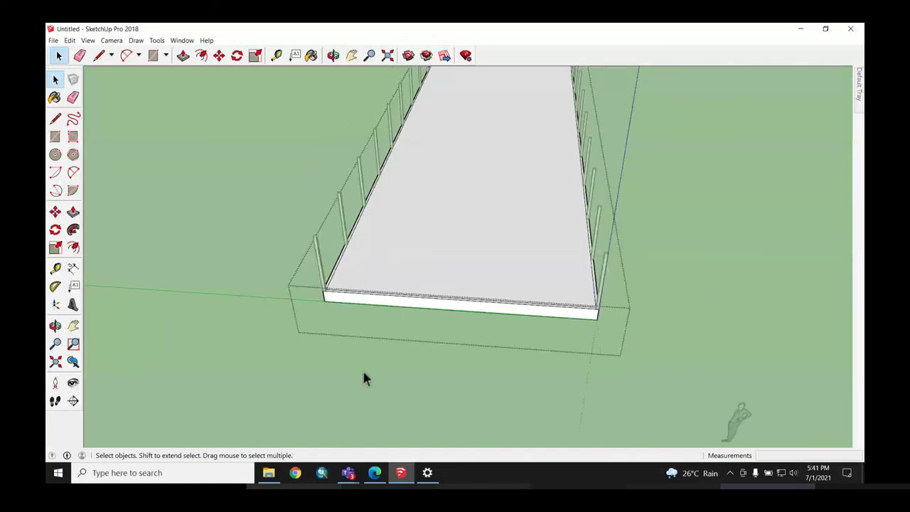
{"action": "mouse_move", "coordinate": [373, 377]}
{"action": "middle_mouse_down"}
{"action": "mouse_move", "coordinate": [422, 351]}
{"action": "mouse_move", "coordinate": [439, 357]}
{"action": "middle_mouse_up"}
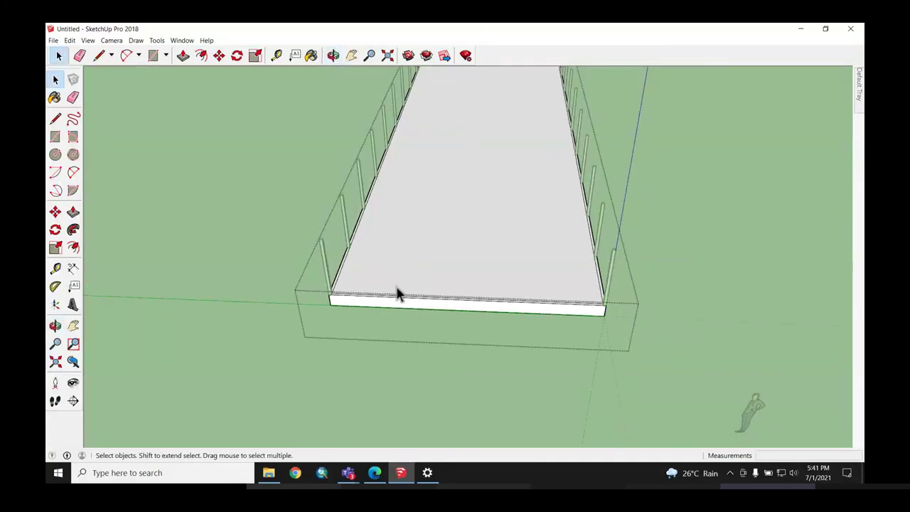
{"action": "scroll", "coordinate": [441, 262], "scroll_direction": "up", "scroll_amount": 2}
{"action": "middle_click_drag", "start_coordinate": [453, 278], "coordinate": [477, 286]}
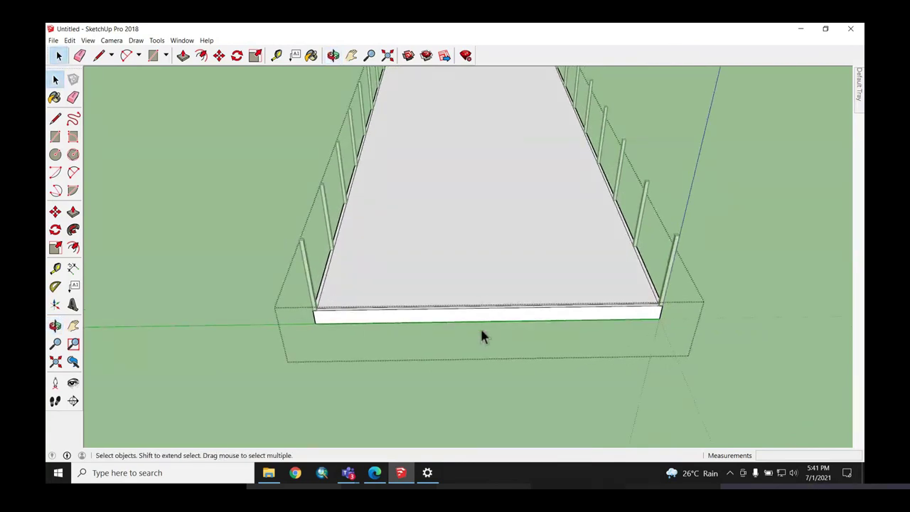
{"action": "scroll", "coordinate": [272, 321], "scroll_direction": "up", "scroll_amount": 3}
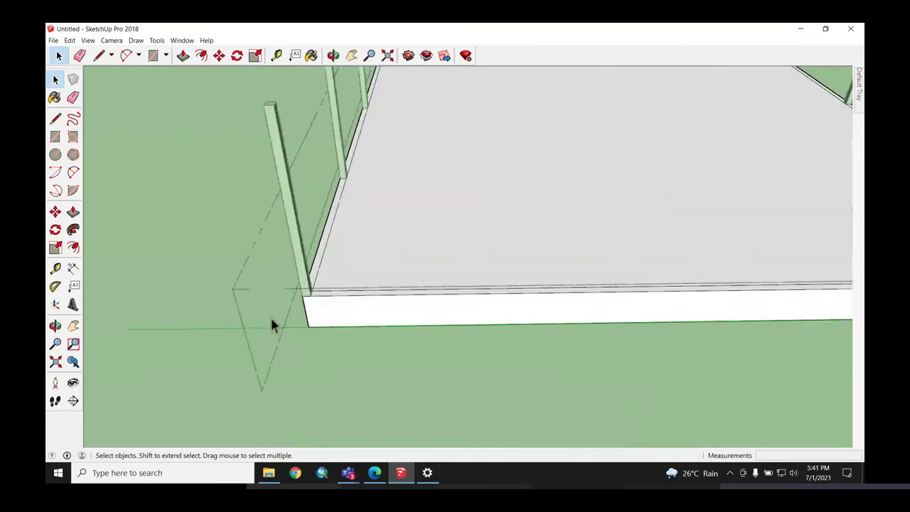
{"action": "scroll", "coordinate": [349, 300], "scroll_direction": "up", "scroll_amount": 2}
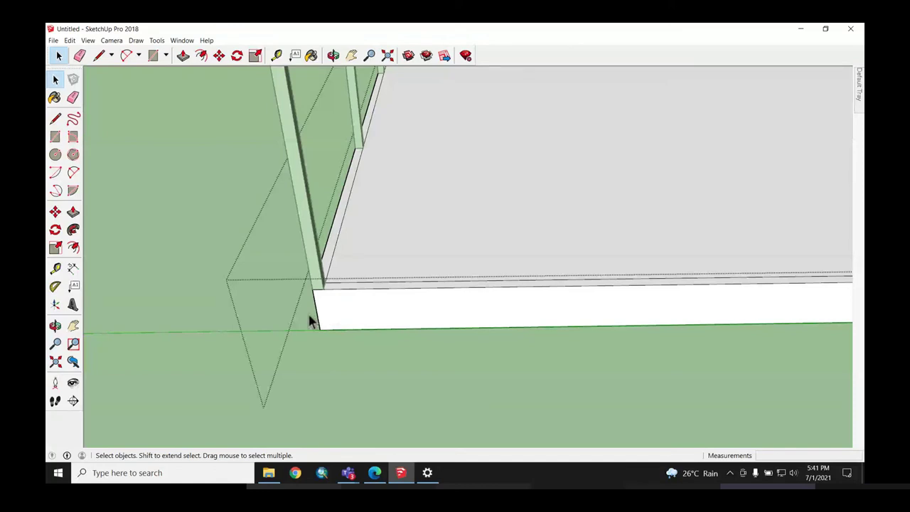
{"action": "mouse_move", "coordinate": [313, 291]}
{"action": "middle_mouse_down"}
{"action": "mouse_move", "coordinate": [465, 259]}
{"action": "mouse_move", "coordinate": [468, 273]}
{"action": "mouse_move", "coordinate": [406, 295]}
{"action": "mouse_move", "coordinate": [248, 298]}
{"action": "mouse_move", "coordinate": [352, 288]}
{"action": "middle_mouse_up"}
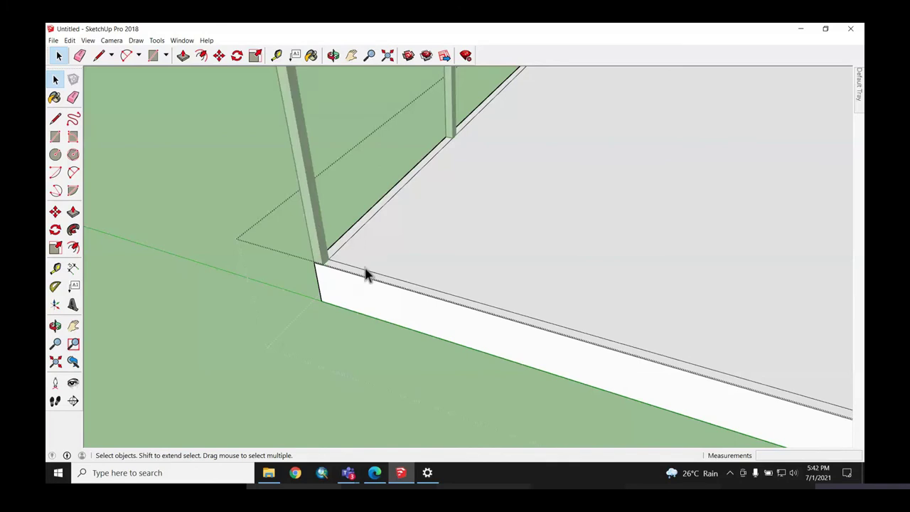
{"action": "mouse_move", "coordinate": [365, 270]}
{"action": "middle_mouse_down"}
{"action": "mouse_move", "coordinate": [304, 275]}
{"action": "mouse_move", "coordinate": [361, 264]}
{"action": "middle_mouse_up"}
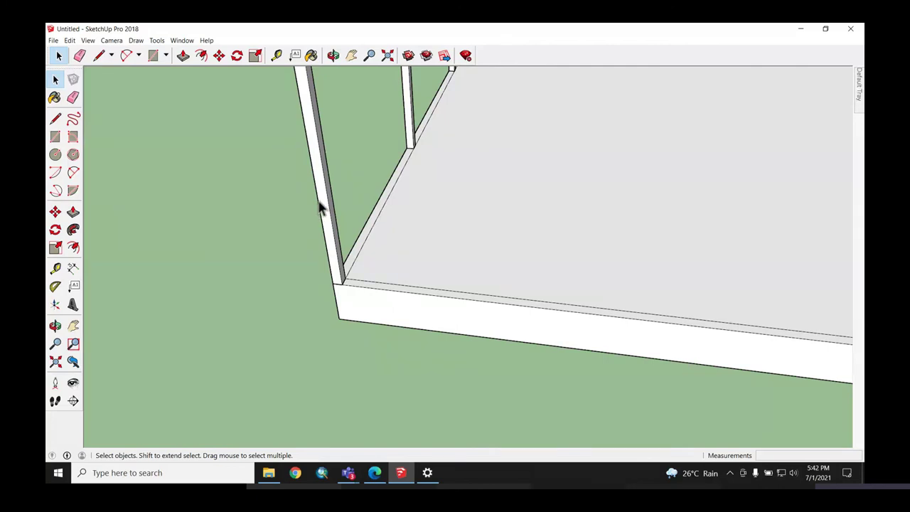
{"action": "mouse_move", "coordinate": [319, 205]}
{"action": "middle_mouse_down"}
{"action": "mouse_move", "coordinate": [417, 331]}
{"action": "mouse_move", "coordinate": [376, 315]}
{"action": "middle_mouse_up"}
{"action": "scroll", "coordinate": [417, 332], "scroll_direction": "up", "scroll_amount": 3}
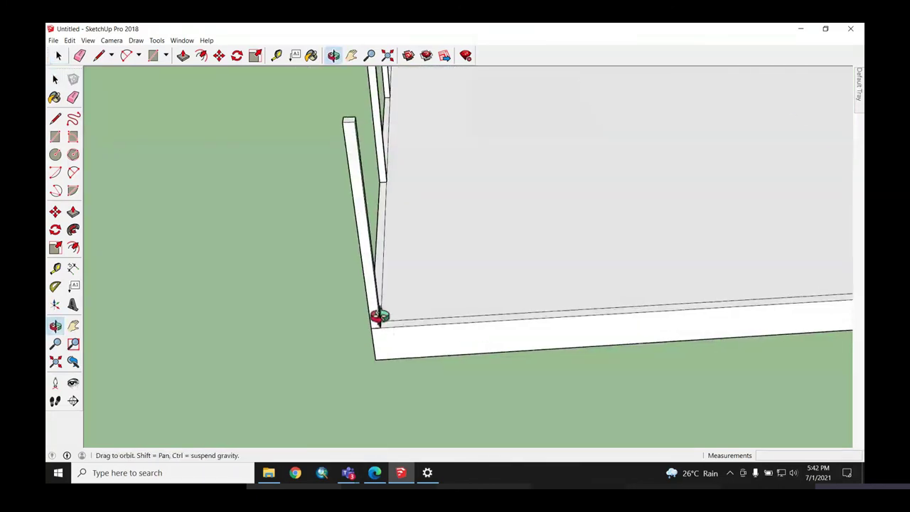
{"action": "left_click", "coordinate": [349, 231]}
{"action": "key", "text": "h"}
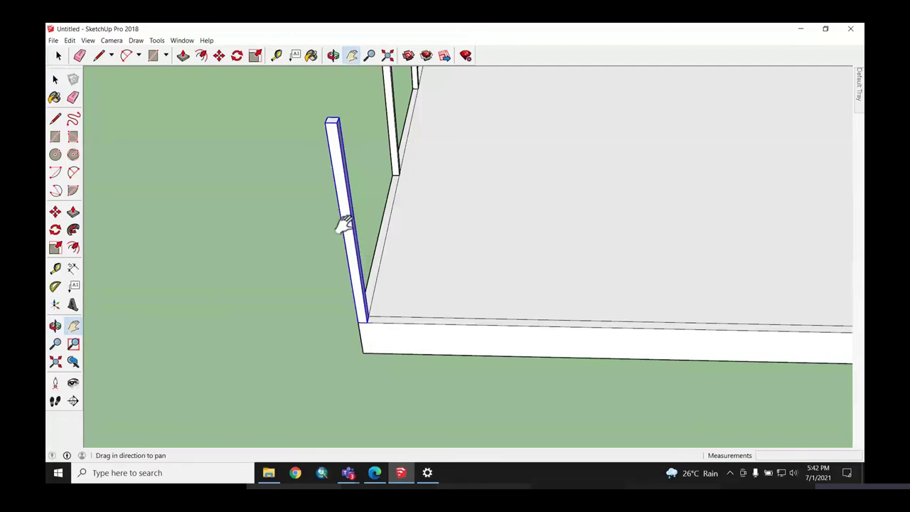
{"action": "left_click", "coordinate": [87, 40]}
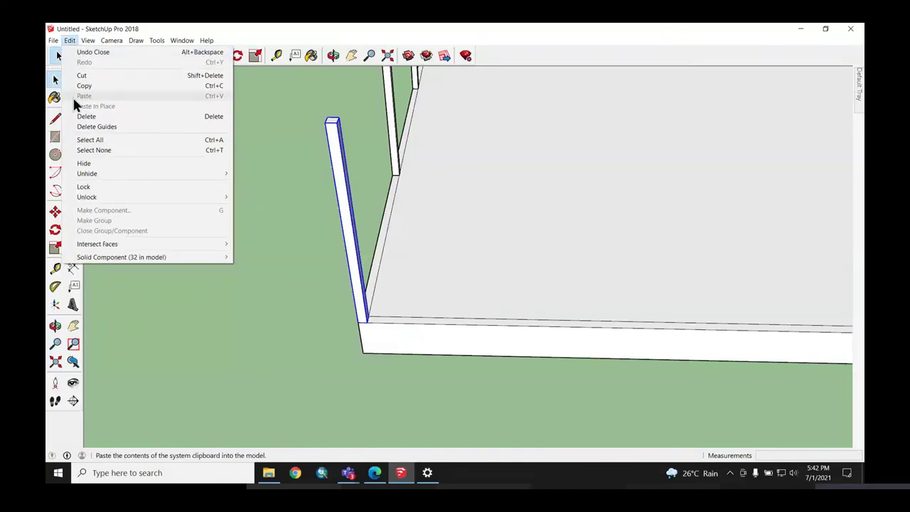
{"action": "left_click", "coordinate": [89, 164]}
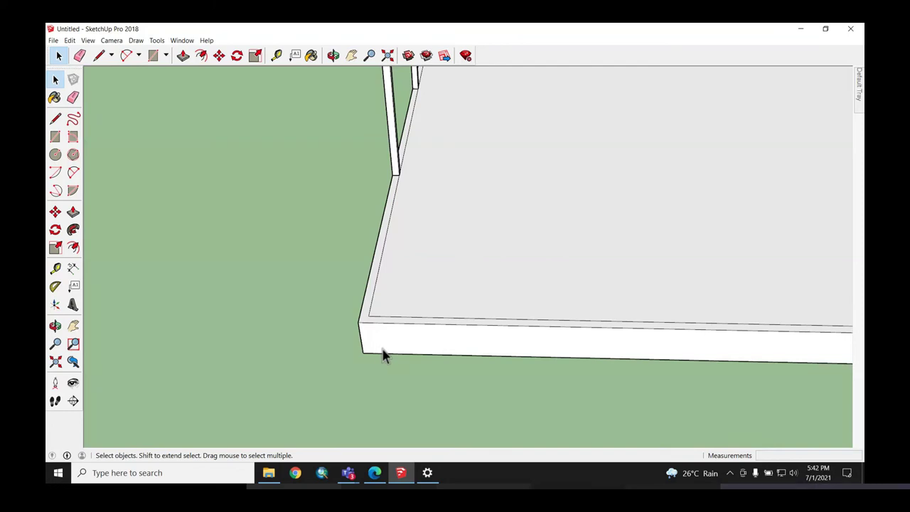
{"action": "scroll", "coordinate": [379, 354], "scroll_direction": "down", "scroll_amount": 3}
{"action": "scroll", "coordinate": [312, 361], "scroll_direction": "down", "scroll_amount": 3}
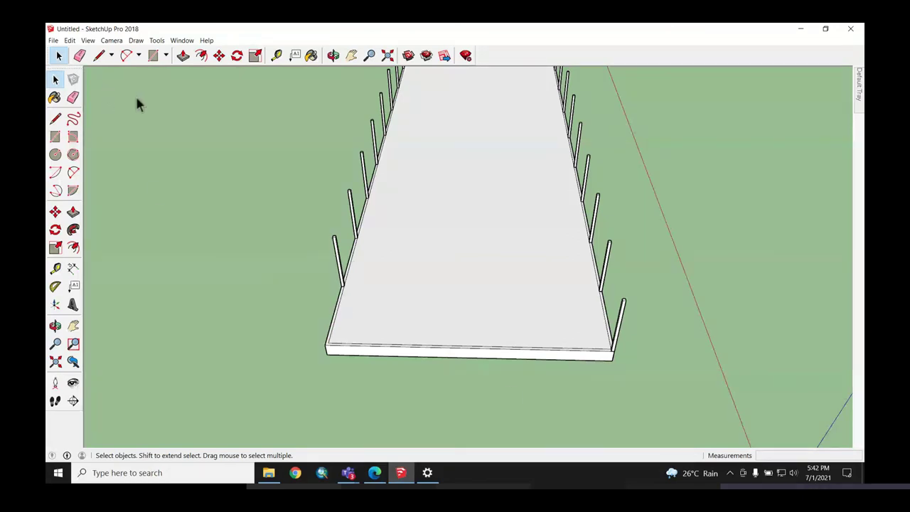
{"action": "left_click", "coordinate": [69, 39]}
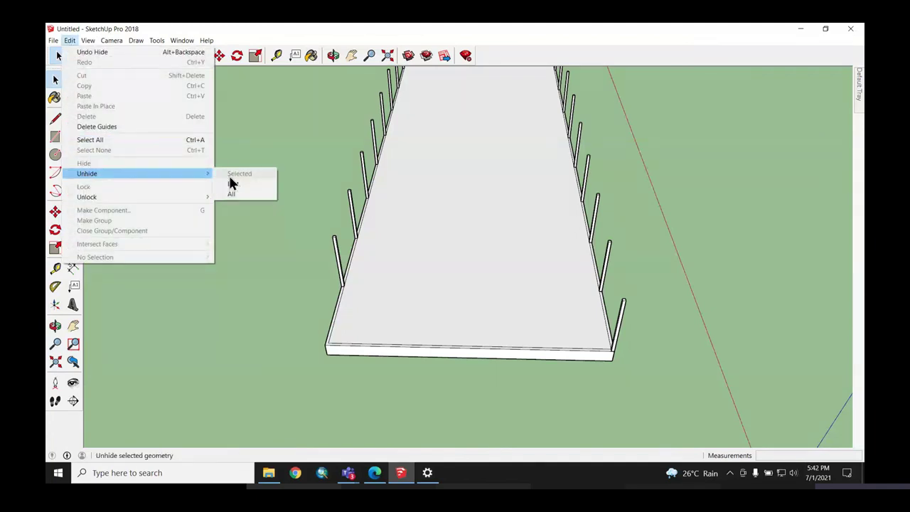
{"action": "left_click", "coordinate": [232, 195]}
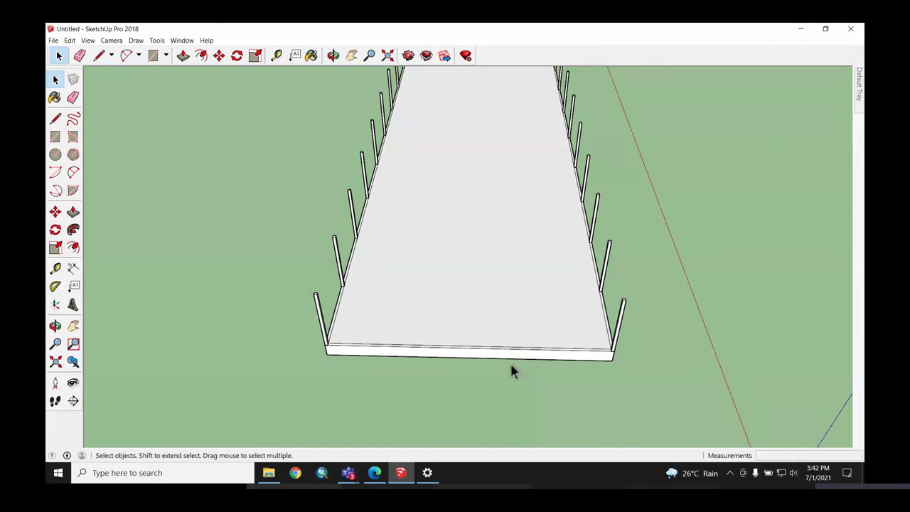
{"action": "mouse_move", "coordinate": [512, 362]}
{"action": "middle_mouse_down"}
{"action": "mouse_move", "coordinate": [412, 279]}
{"action": "mouse_move", "coordinate": [500, 307]}
{"action": "mouse_move", "coordinate": [502, 378]}
{"action": "mouse_move", "coordinate": [430, 387]}
{"action": "middle_mouse_up"}
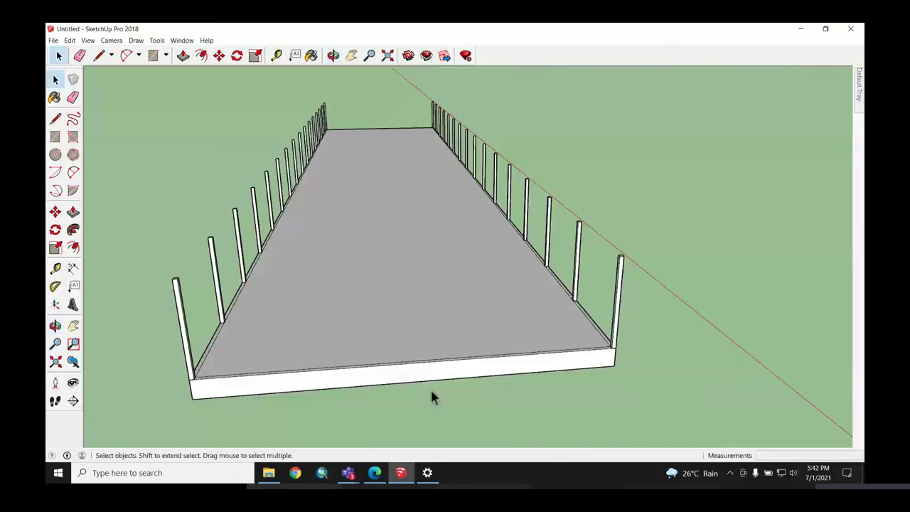
{"action": "mouse_move", "coordinate": [375, 473]}
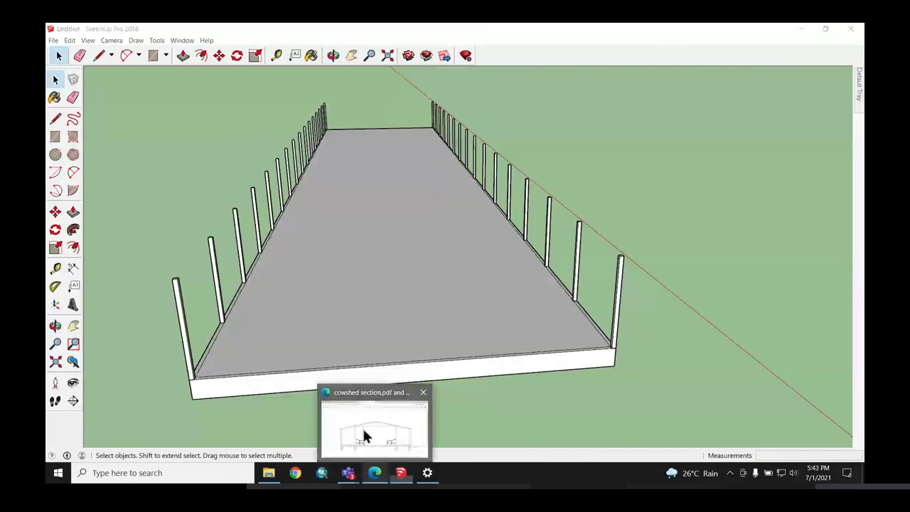
Step: Bring up cowshed section.pdf in Edge and scroll to the 2.00, 6.00, 2.00 floor widths
{"action": "left_click", "coordinate": [362, 426]}
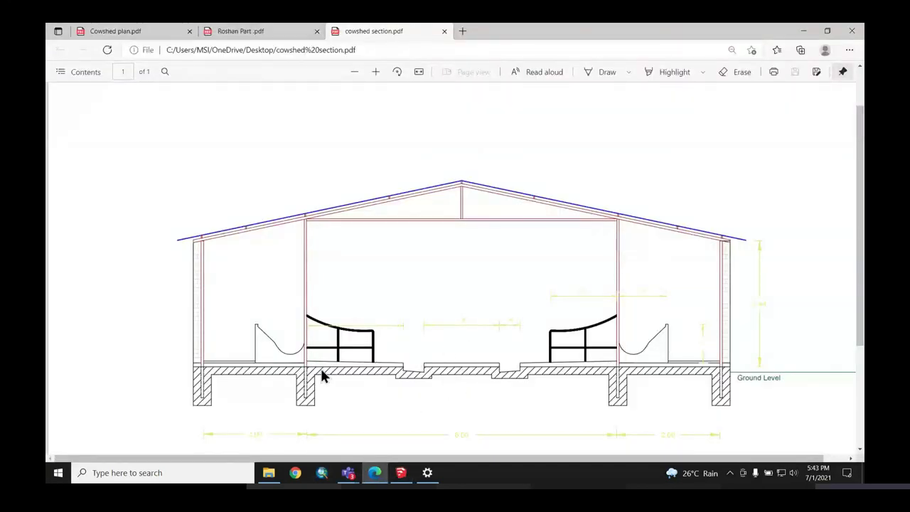
{"action": "scroll", "coordinate": [204, 366], "scroll_direction": "up", "scroll_amount": 2}
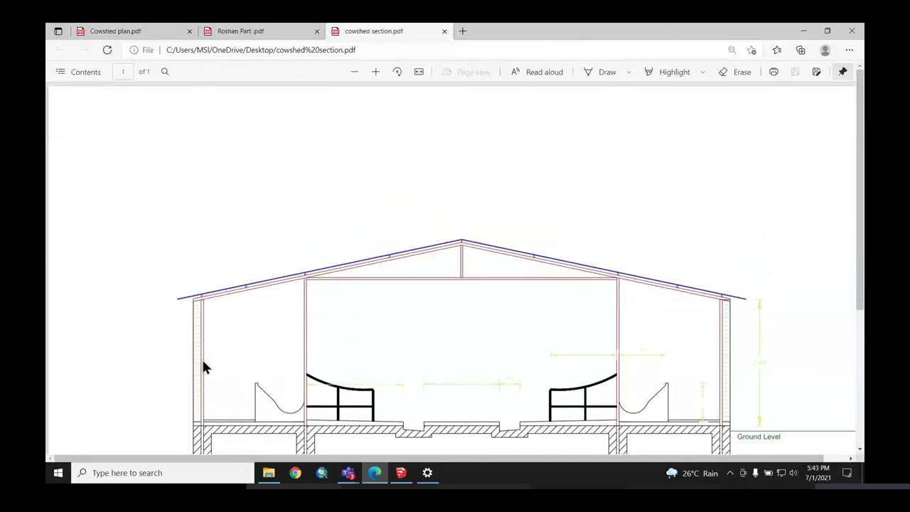
{"action": "scroll", "coordinate": [204, 366], "scroll_direction": "down", "scroll_amount": 2}
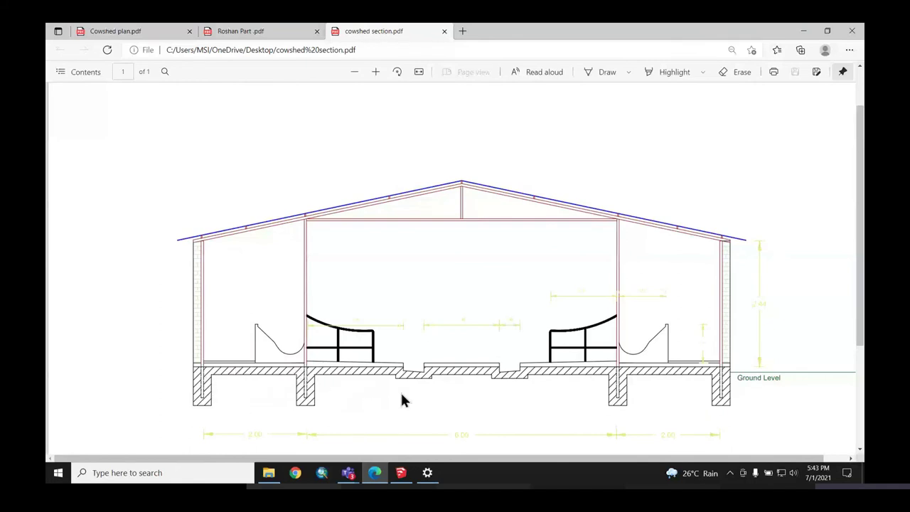
Step: Return to SketchUp and enter the floor slab group for editing
{"action": "left_click", "coordinate": [402, 474]}
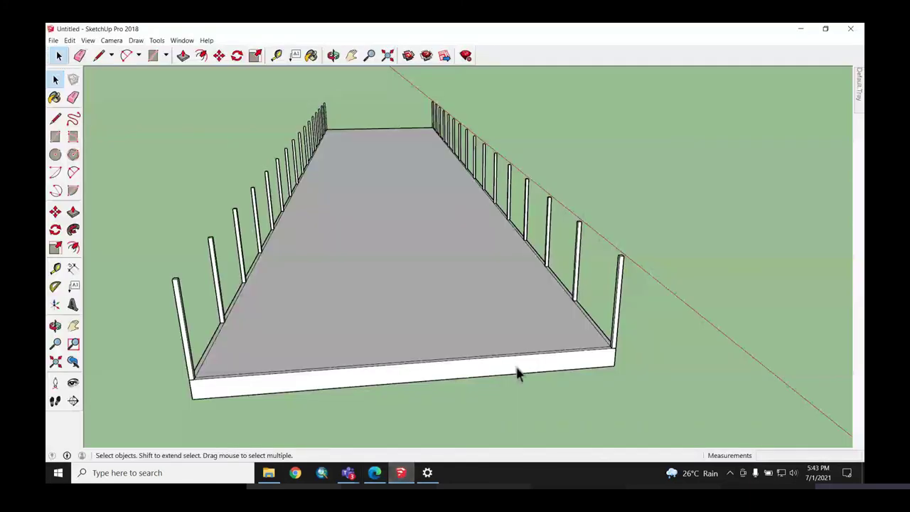
{"action": "middle_click_drag", "start_coordinate": [516, 372], "coordinate": [491, 415]}
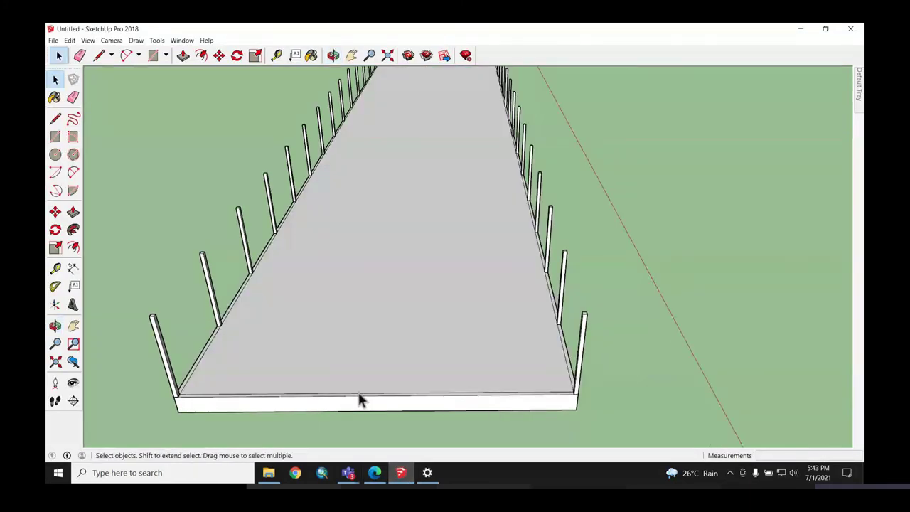
{"action": "double_click", "coordinate": [364, 328]}
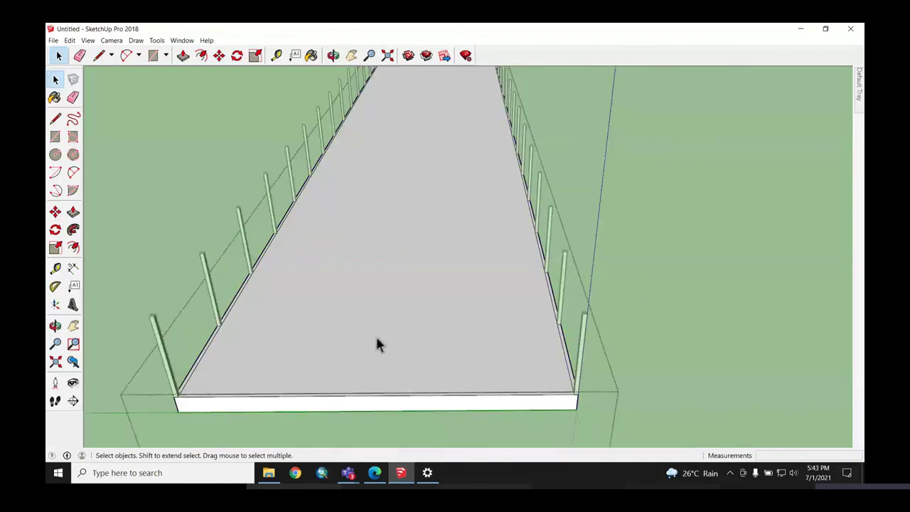
{"action": "middle_click_drag", "start_coordinate": [396, 318], "coordinate": [727, 381]}
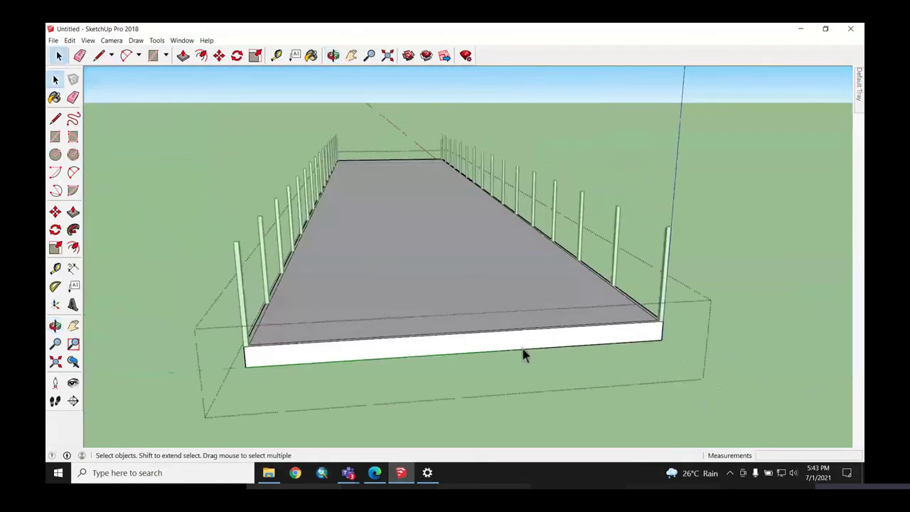
{"action": "scroll", "coordinate": [438, 386], "scroll_direction": "up", "scroll_amount": 2}
{"action": "scroll", "coordinate": [389, 378], "scroll_direction": "up", "scroll_amount": 2}
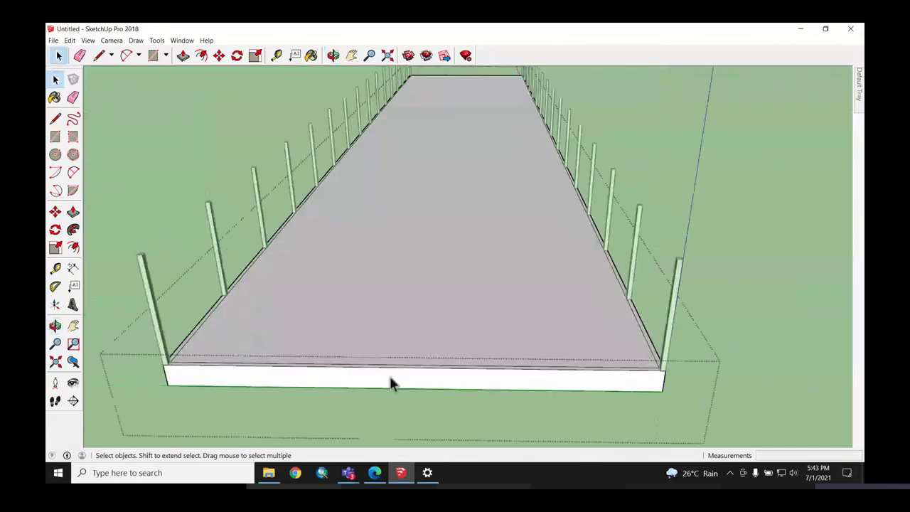
Step: Start a line at the midpoint of the slab's near short edge
{"action": "left_click", "coordinate": [99, 55]}
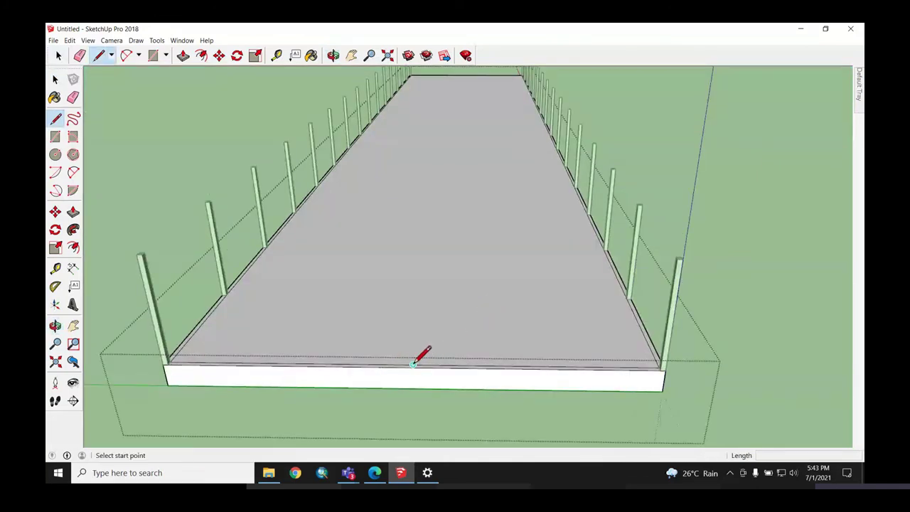
{"action": "scroll", "coordinate": [413, 362], "scroll_direction": "up", "scroll_amount": 2}
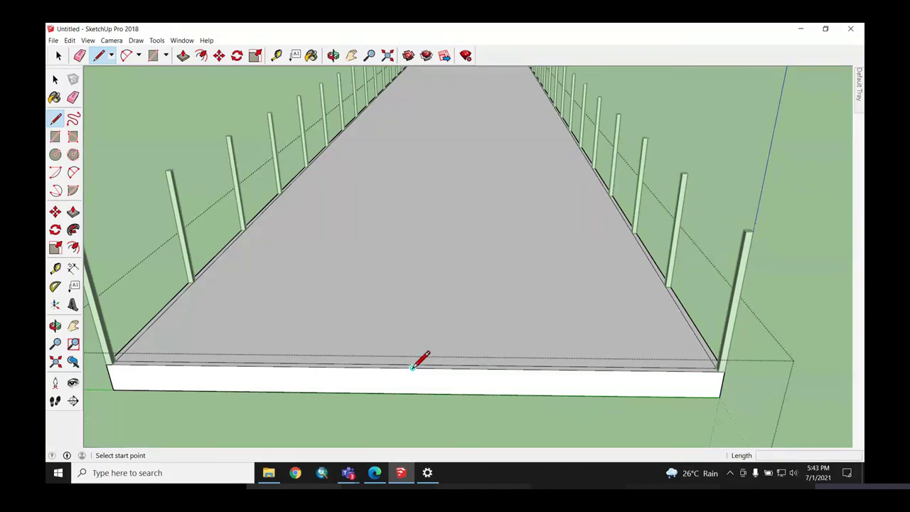
{"action": "mouse_move", "coordinate": [418, 360]}
{"action": "middle_mouse_down"}
{"action": "mouse_move", "coordinate": [419, 410]}
{"action": "mouse_move", "coordinate": [403, 416]}
{"action": "middle_mouse_up"}
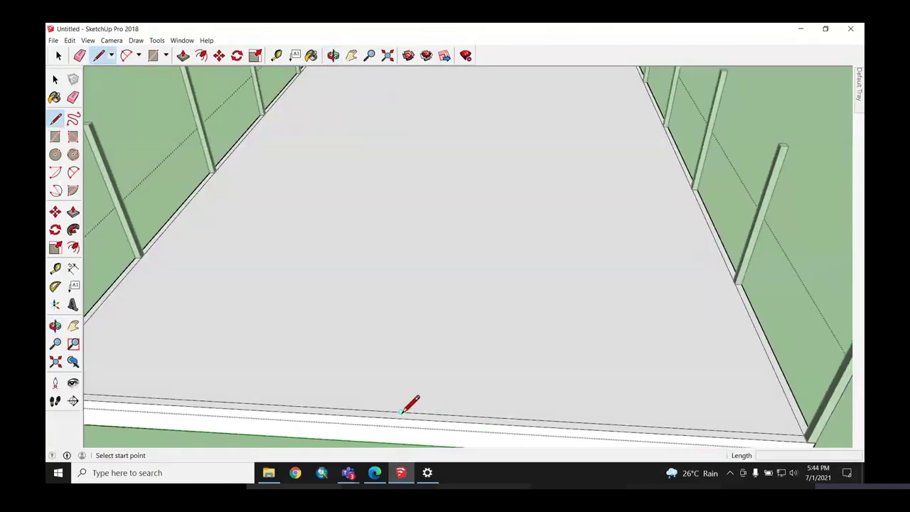
{"action": "left_click", "coordinate": [400, 412]}
{"action": "scroll", "coordinate": [455, 319], "scroll_direction": "down", "scroll_amount": 2}
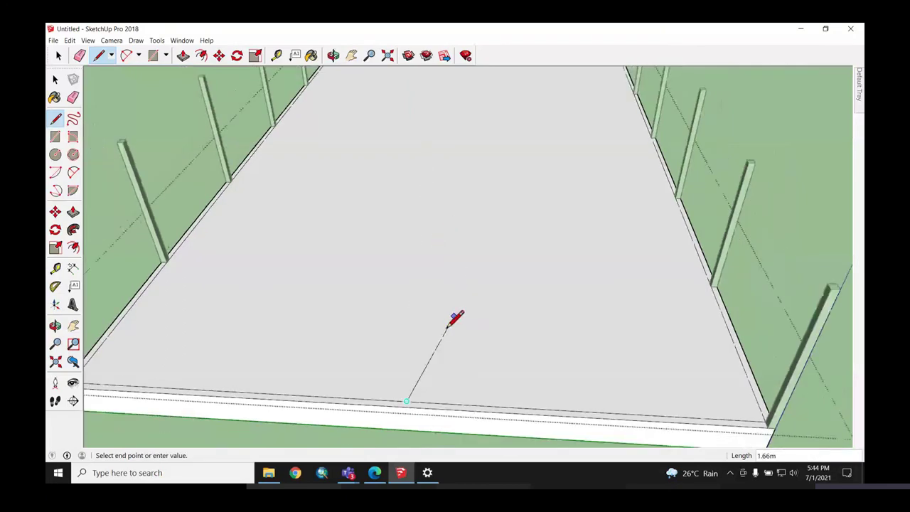
{"action": "scroll", "coordinate": [427, 384], "scroll_direction": "down", "scroll_amount": 3}
{"action": "scroll", "coordinate": [423, 396], "scroll_direction": "down", "scroll_amount": 3}
Step: Finish the centreline at the far short edge, 45.20 m along the slab
{"action": "middle_click_drag", "start_coordinate": [436, 183], "coordinate": [483, 207]}
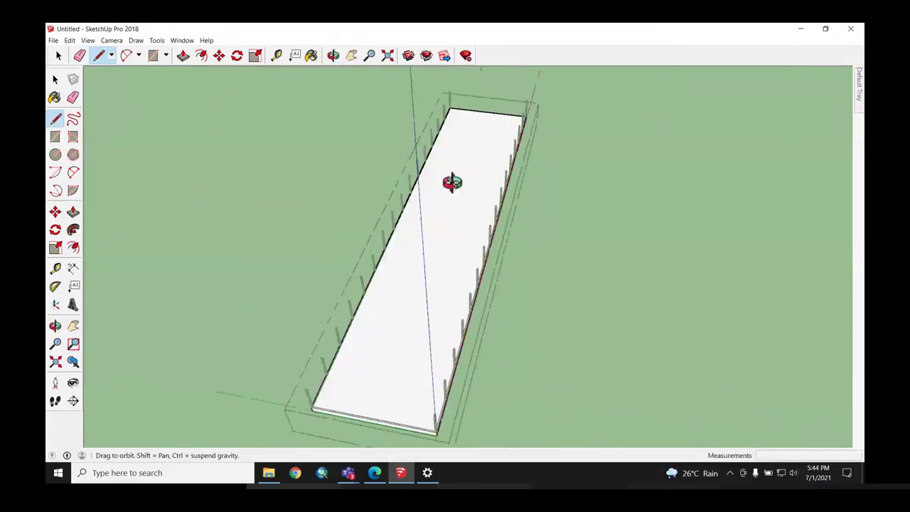
{"action": "scroll", "coordinate": [498, 284], "scroll_direction": "down", "scroll_amount": 2}
{"action": "middle_click_drag", "start_coordinate": [554, 173], "coordinate": [377, 256]}
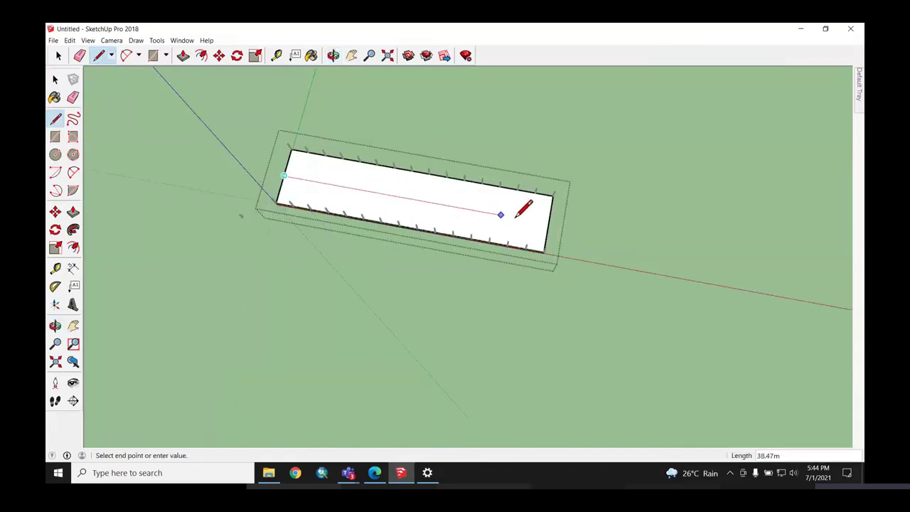
{"action": "scroll", "coordinate": [559, 229], "scroll_direction": "up", "scroll_amount": 1}
{"action": "scroll", "coordinate": [569, 228], "scroll_direction": "up", "scroll_amount": 2}
{"action": "scroll", "coordinate": [569, 220], "scroll_direction": "up", "scroll_amount": 2}
{"action": "scroll", "coordinate": [533, 199], "scroll_direction": "up", "scroll_amount": 2}
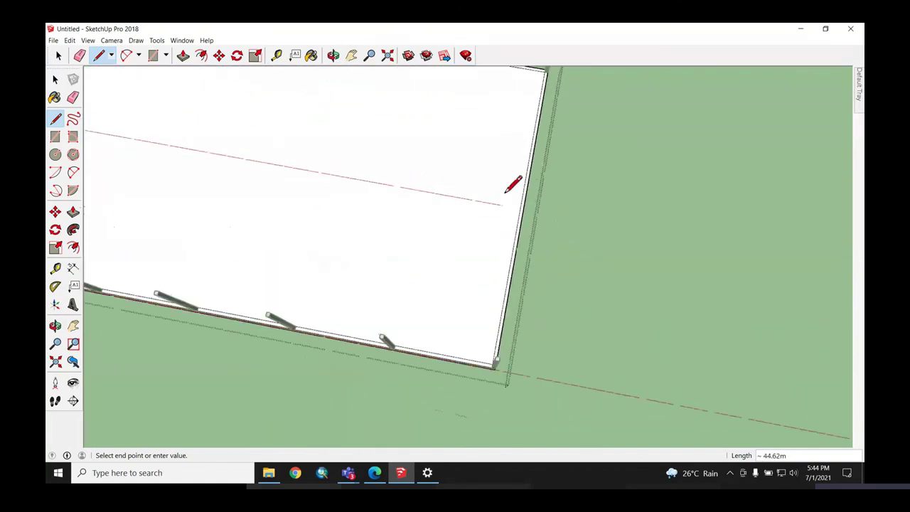
{"action": "scroll", "coordinate": [512, 192], "scroll_direction": "up", "scroll_amount": 2}
{"action": "left_click", "coordinate": [524, 210]}
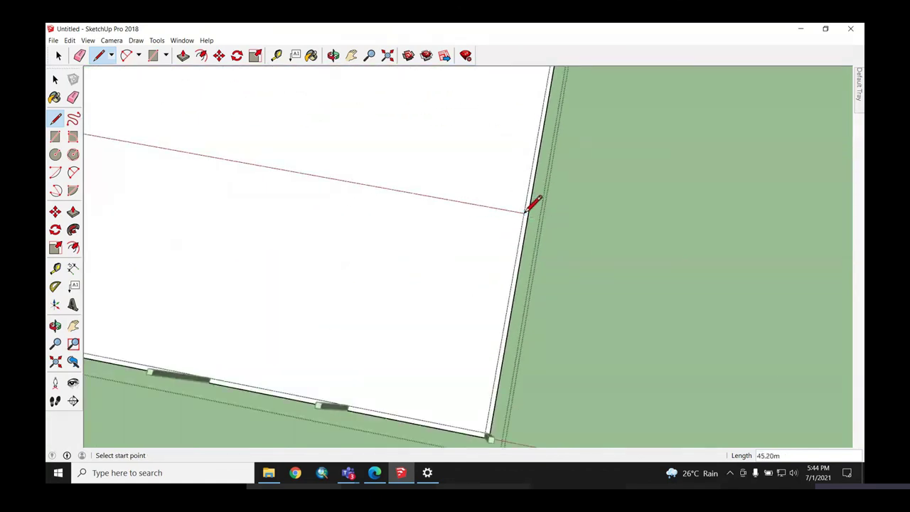
{"action": "key", "text": "space"}
{"action": "scroll", "coordinate": [682, 284], "scroll_direction": "down", "scroll_amount": 3}
{"action": "scroll", "coordinate": [765, 286], "scroll_direction": "down", "scroll_amount": 2}
{"action": "scroll", "coordinate": [751, 297], "scroll_direction": "down", "scroll_amount": 2}
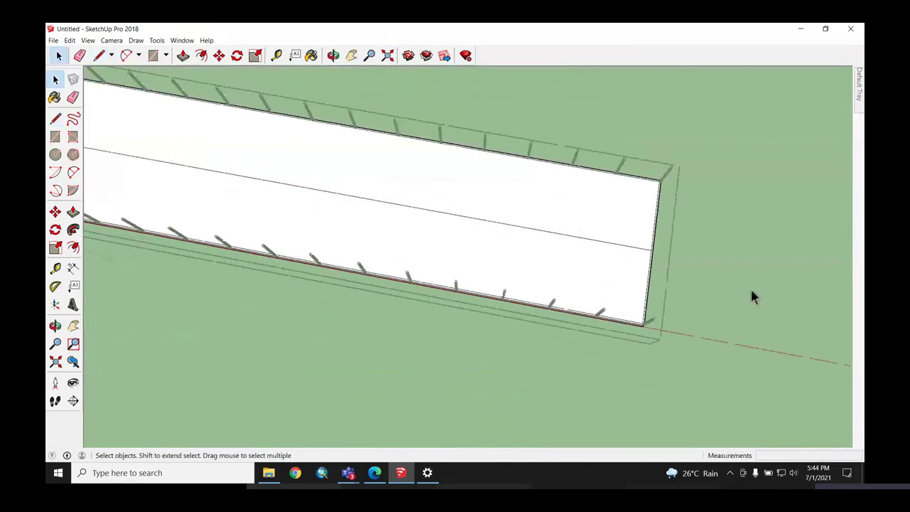
{"action": "mouse_move", "coordinate": [406, 359]}
{"action": "middle_mouse_down"}
{"action": "mouse_move", "coordinate": [576, 334]}
{"action": "mouse_move", "coordinate": [706, 227]}
{"action": "mouse_move", "coordinate": [521, 258]}
{"action": "mouse_move", "coordinate": [471, 248]}
{"action": "mouse_move", "coordinate": [438, 378]}
{"action": "middle_mouse_up"}
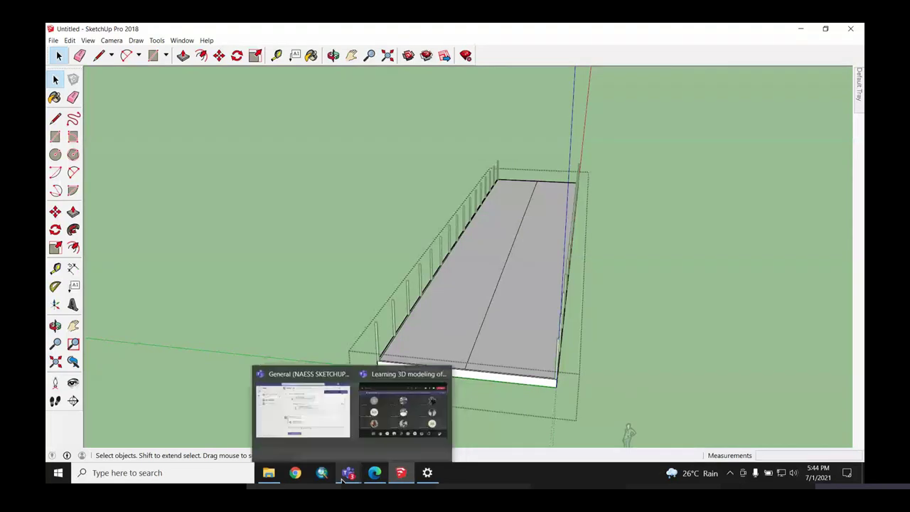
{"action": "left_click", "coordinate": [379, 474]}
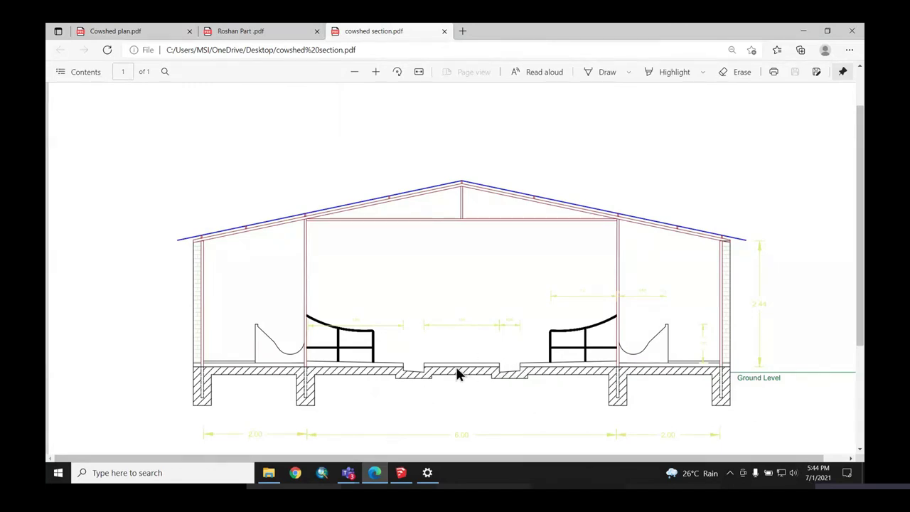
{"action": "left_click", "coordinate": [802, 32]}
{"action": "mouse_move", "coordinate": [454, 389]}
{"action": "middle_mouse_down"}
{"action": "mouse_move", "coordinate": [463, 391]}
{"action": "mouse_move", "coordinate": [463, 381]}
{"action": "middle_mouse_up"}
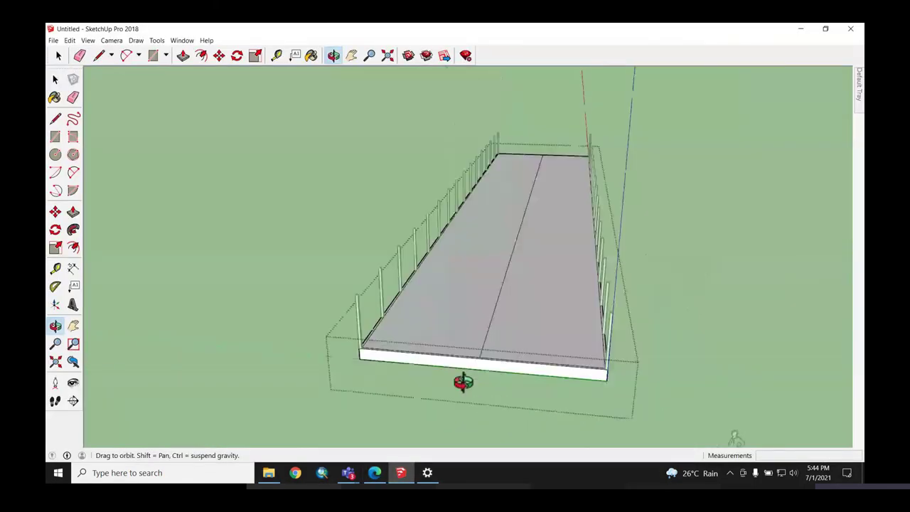
Step: Start a Tape Measure guide from the slab's centreline, pulled about 0.30 m sideways
{"action": "left_click", "coordinate": [277, 60]}
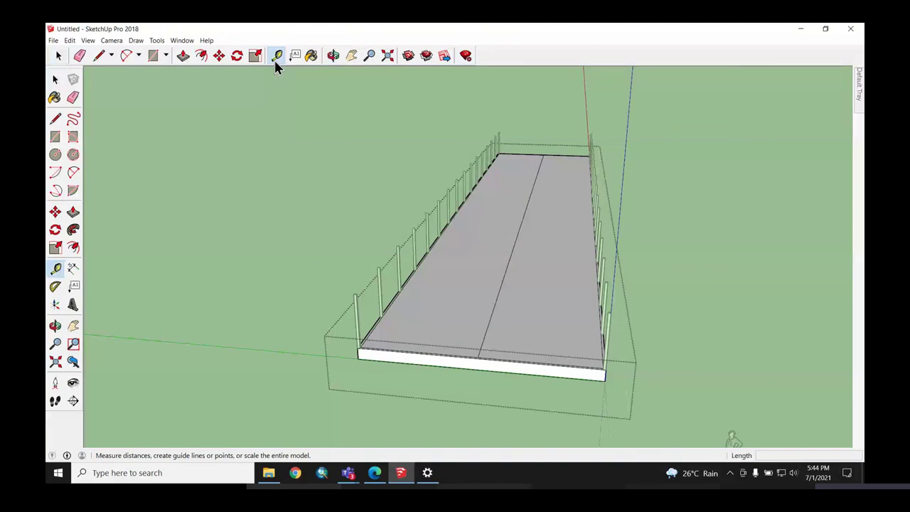
{"action": "key", "text": "space"}
{"action": "key", "text": "t"}
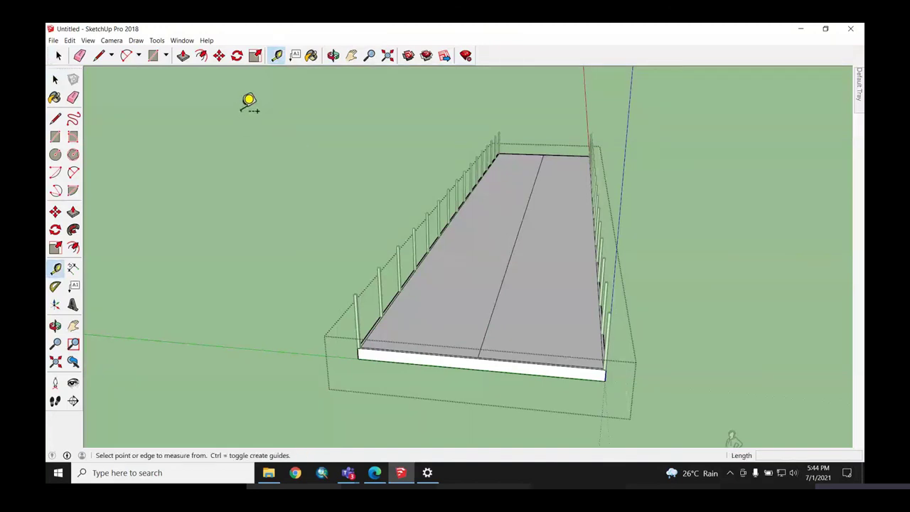
{"action": "scroll", "coordinate": [483, 354], "scroll_direction": "up", "scroll_amount": 2}
{"action": "scroll", "coordinate": [491, 356], "scroll_direction": "up", "scroll_amount": 1}
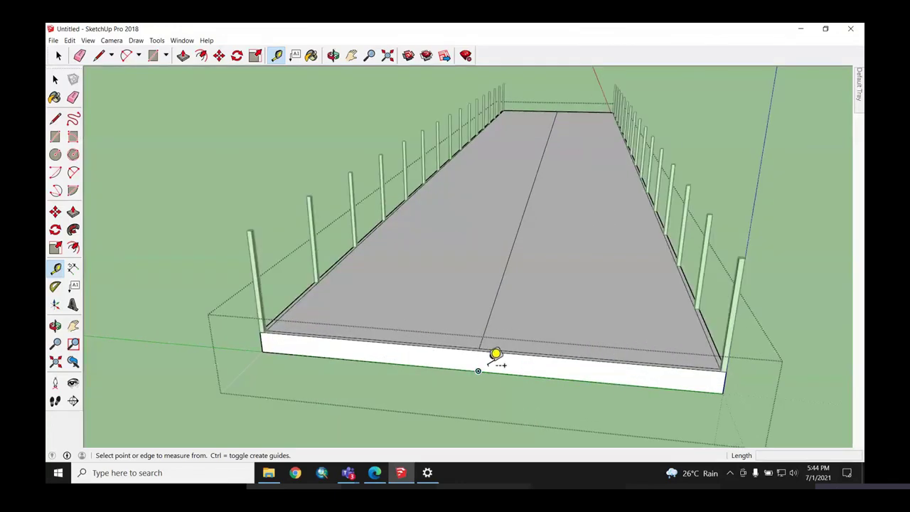
{"action": "scroll", "coordinate": [497, 354], "scroll_direction": "up", "scroll_amount": 1}
{"action": "middle_click_drag", "start_coordinate": [501, 354], "coordinate": [556, 386]}
{"action": "scroll", "coordinate": [526, 320], "scroll_direction": "up", "scroll_amount": 1}
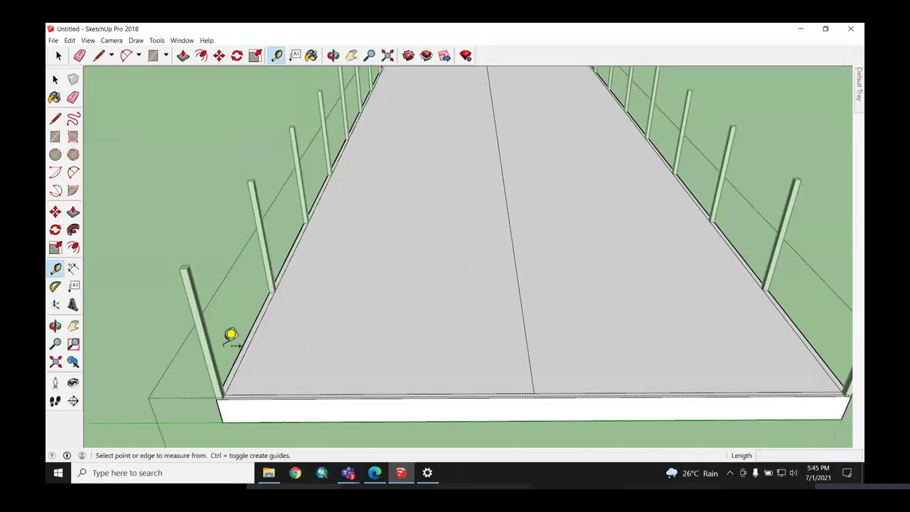
{"action": "scroll", "coordinate": [185, 335], "scroll_direction": "down", "scroll_amount": 1}
{"action": "scroll", "coordinate": [476, 313], "scroll_direction": "up", "scroll_amount": 2}
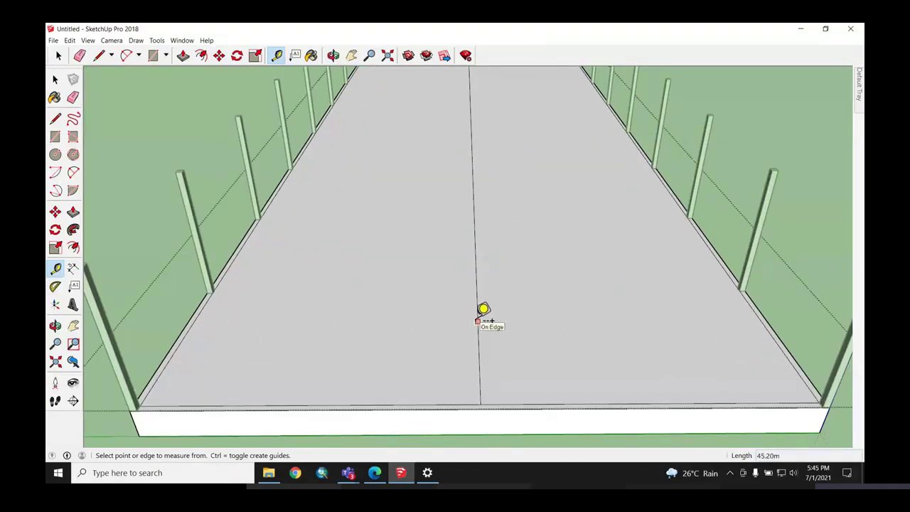
{"action": "left_click", "coordinate": [478, 321]}
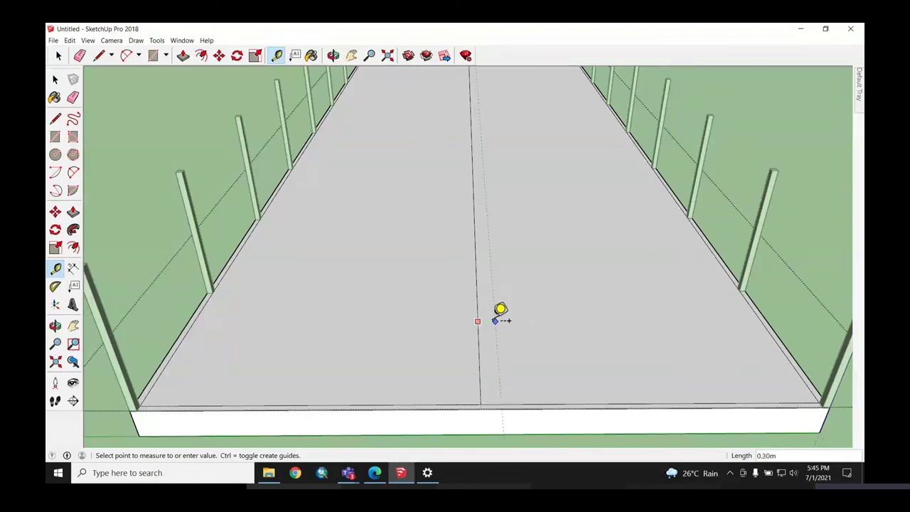
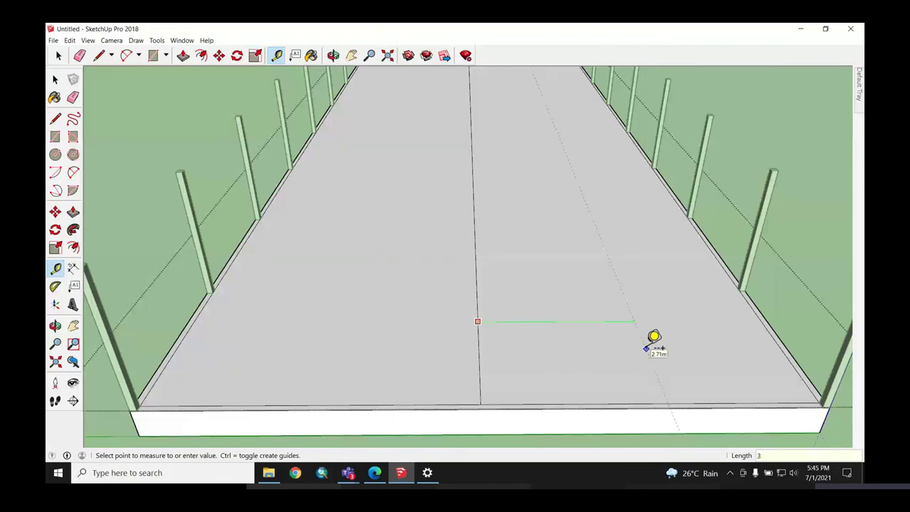
Step: Place dashed guide lines 3 m to either side of the slab's centre edge
{"action": "key", "text": "Return"}
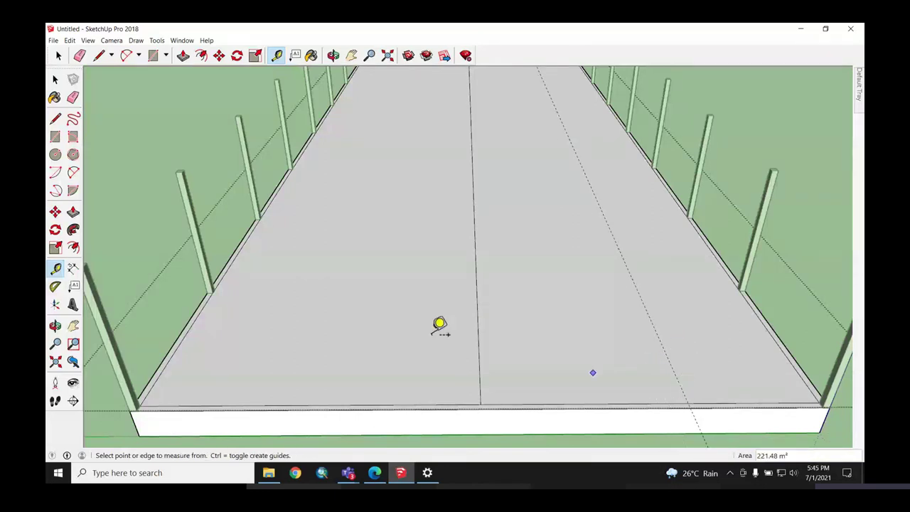
{"action": "left_click", "coordinate": [477, 299]}
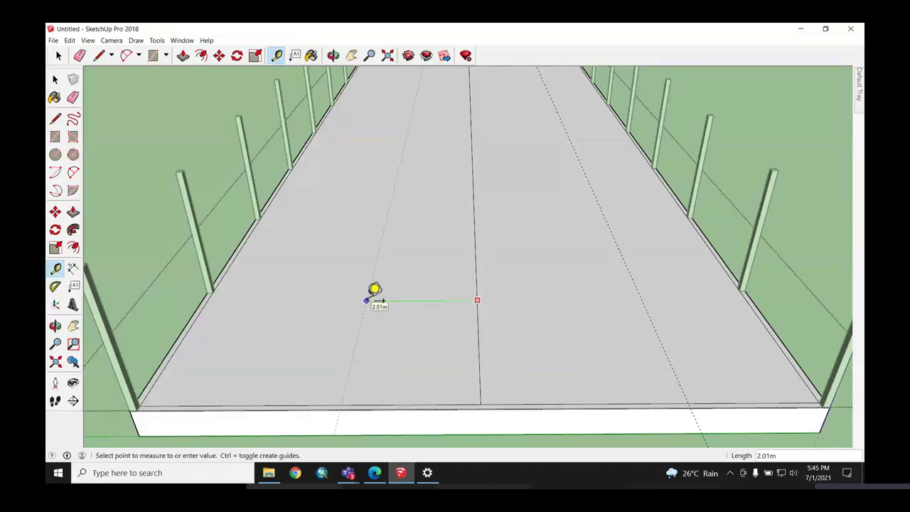
{"action": "key", "text": "Return"}
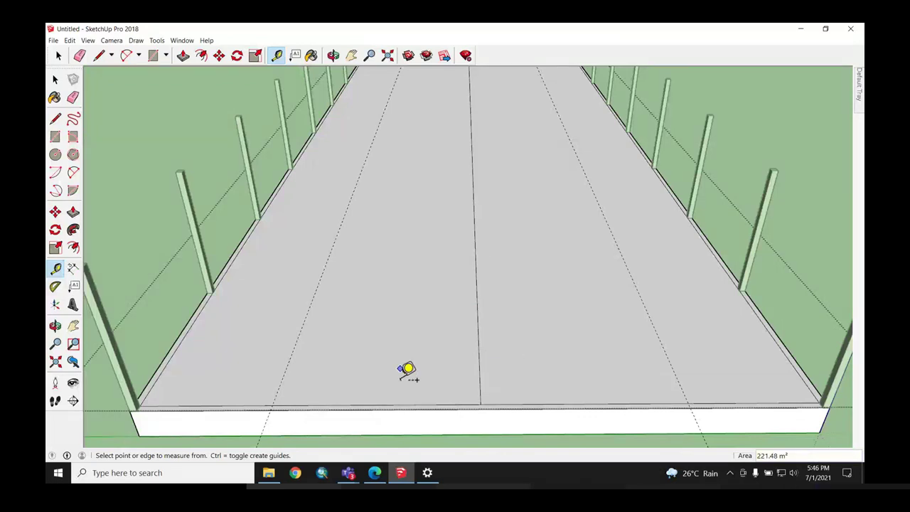
{"action": "mouse_move", "coordinate": [348, 473]}
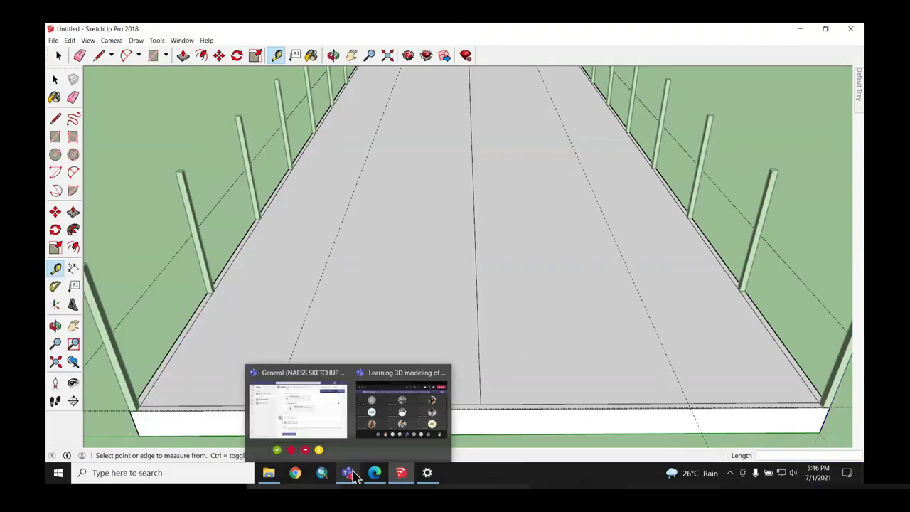
{"action": "left_click", "coordinate": [374, 473]}
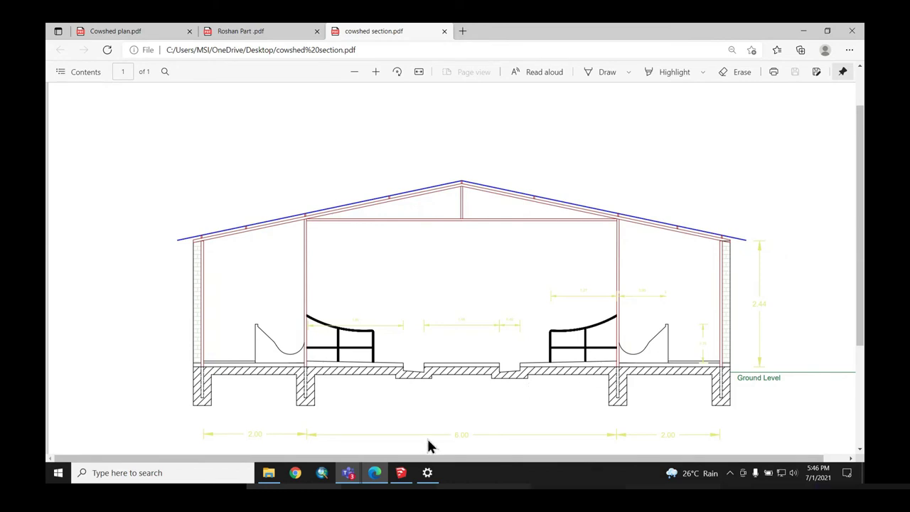
{"action": "left_click", "coordinate": [401, 474]}
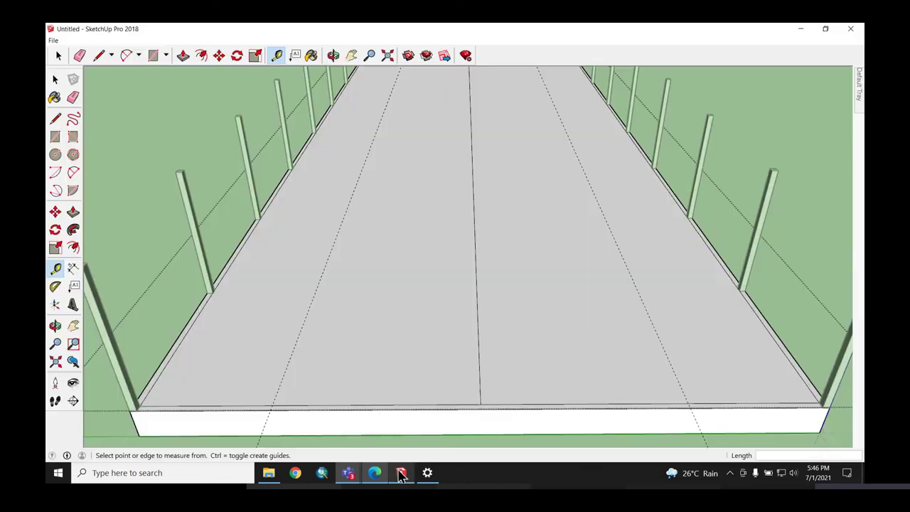
Step: Offset new guides 0.9 m outward from the right-side and left-side guide lines
{"action": "left_click", "coordinate": [671, 364]}
{"action": "type", "text": "0.9"}
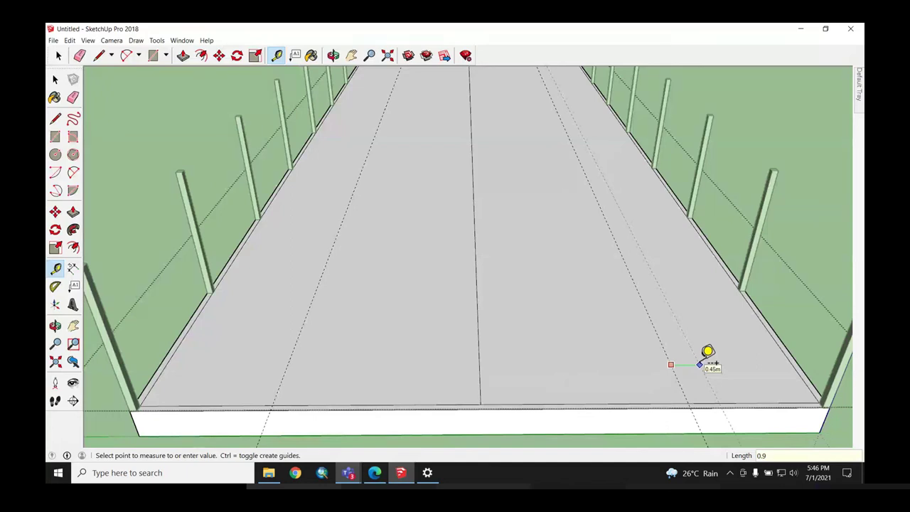
{"action": "key", "text": "Return"}
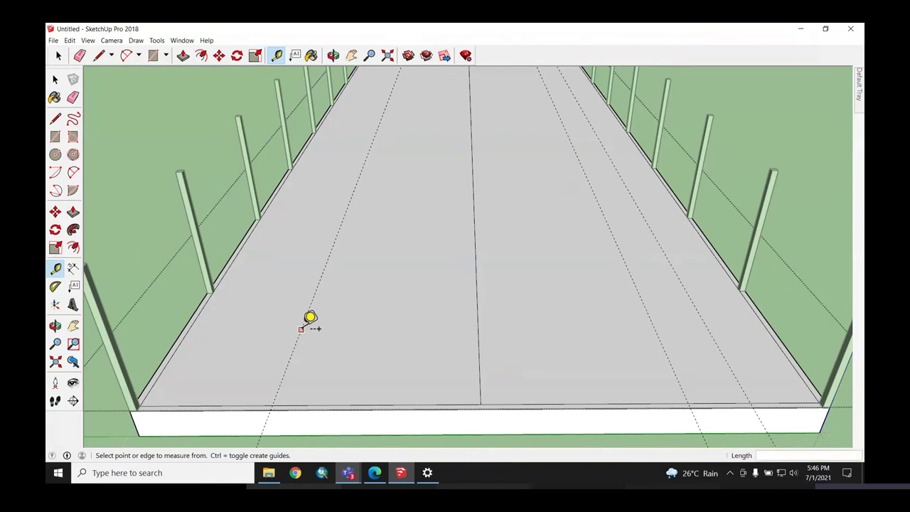
{"action": "left_click", "coordinate": [300, 328]}
{"action": "type", "text": "0.9"}
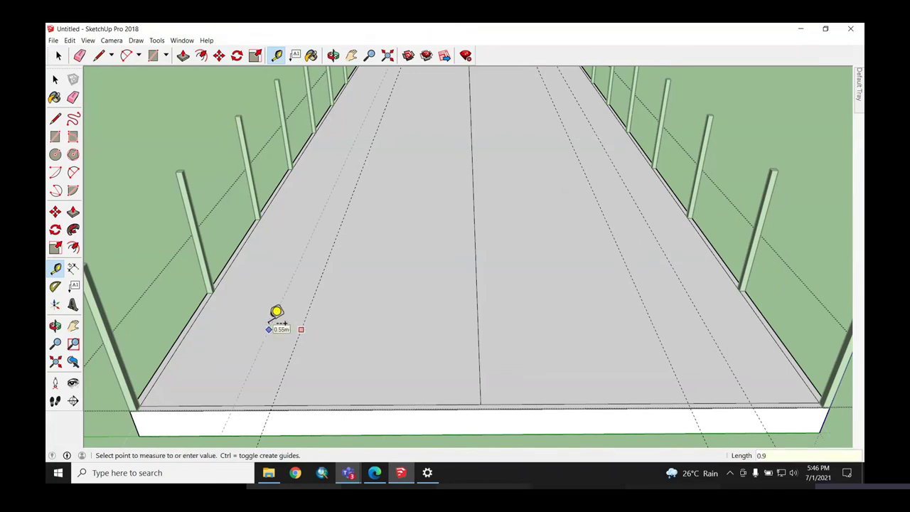
{"action": "left_click", "coordinate": [270, 327]}
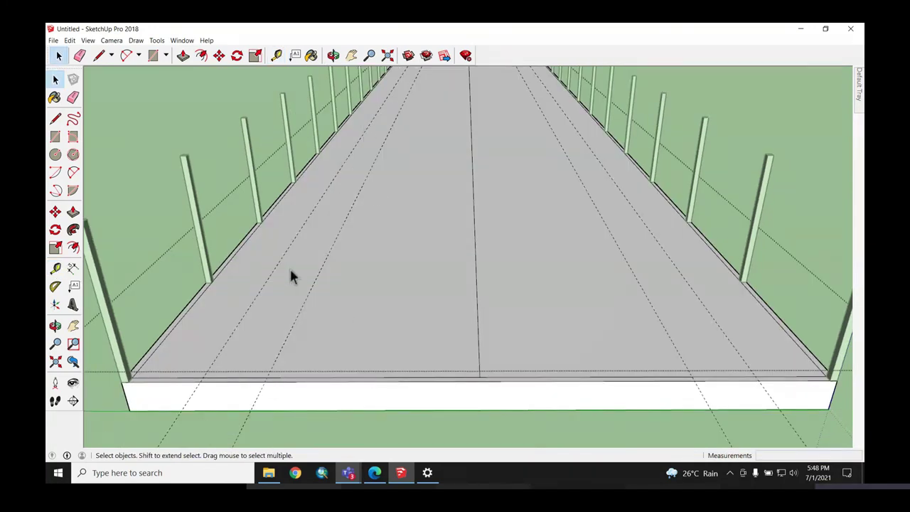
Step: Draw a roughly 45.2 m line along the guide from one slab end edge to the other
{"action": "left_click", "coordinate": [99, 55]}
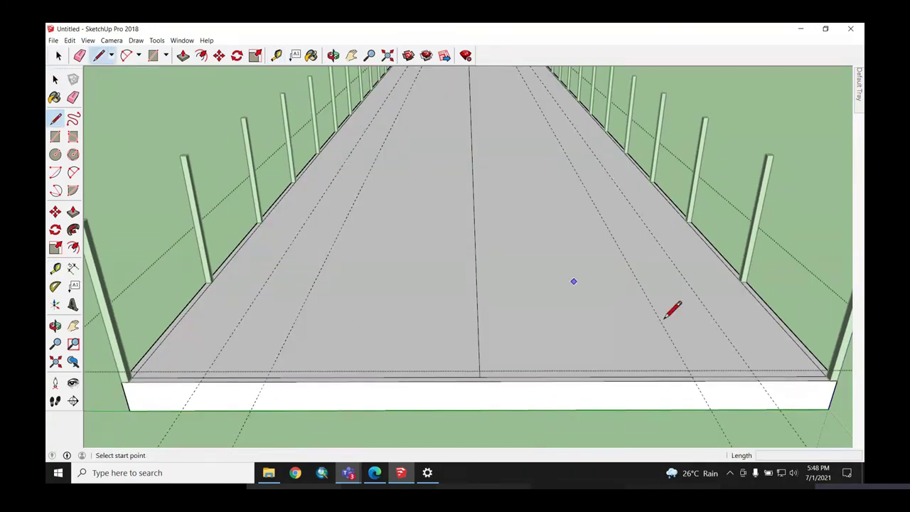
{"action": "mouse_move", "coordinate": [653, 375]}
{"action": "middle_mouse_down"}
{"action": "mouse_move", "coordinate": [341, 376]}
{"action": "mouse_move", "coordinate": [249, 396]}
{"action": "mouse_move", "coordinate": [251, 451]}
{"action": "middle_mouse_up"}
{"action": "scroll", "coordinate": [214, 405], "scroll_direction": "up", "scroll_amount": 2}
{"action": "scroll", "coordinate": [235, 403], "scroll_direction": "up", "scroll_amount": 1}
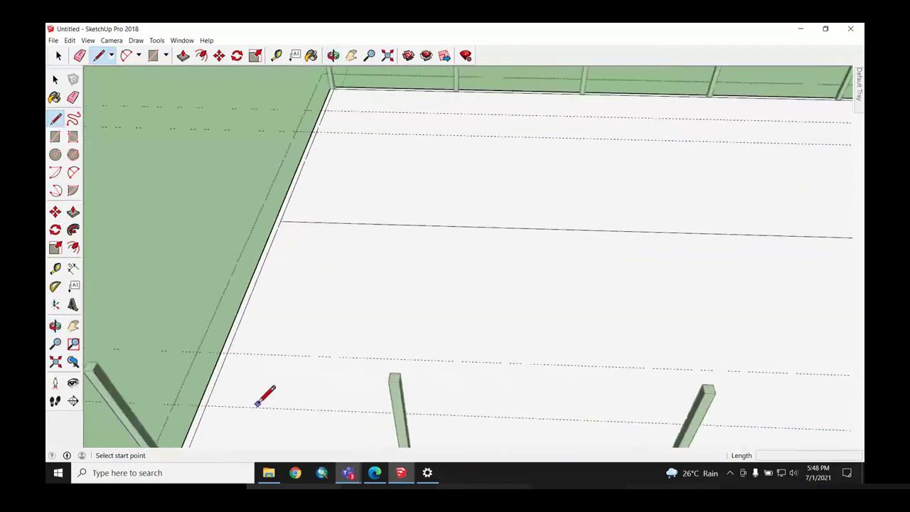
{"action": "left_click", "coordinate": [228, 352]}
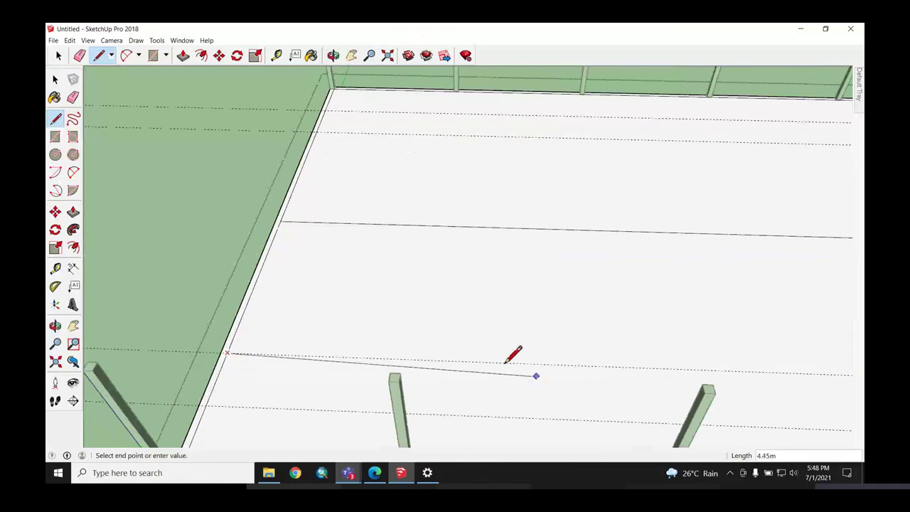
{"action": "scroll", "coordinate": [280, 344], "scroll_direction": "down", "scroll_amount": 1}
{"action": "scroll", "coordinate": [229, 350], "scroll_direction": "up", "scroll_amount": 2}
{"action": "scroll", "coordinate": [228, 352], "scroll_direction": "up", "scroll_amount": 2}
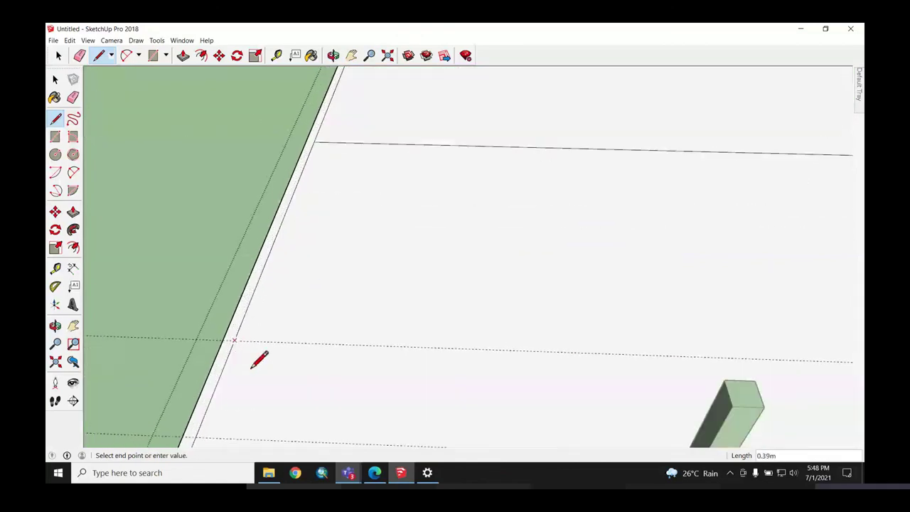
{"action": "scroll", "coordinate": [240, 331], "scroll_direction": "down", "scroll_amount": 1}
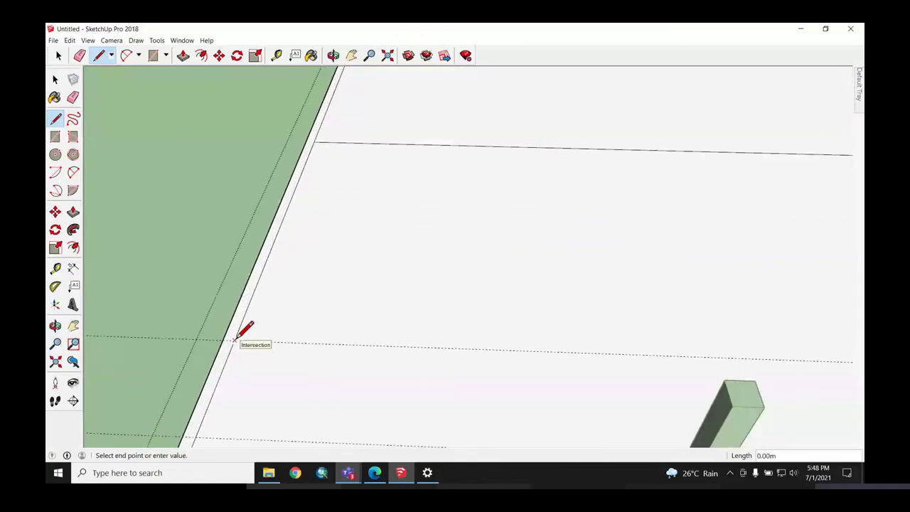
{"action": "scroll", "coordinate": [255, 352], "scroll_direction": "down", "scroll_amount": 1}
{"action": "scroll", "coordinate": [235, 341], "scroll_direction": "down", "scroll_amount": 2}
{"action": "scroll", "coordinate": [178, 312], "scroll_direction": "down", "scroll_amount": 1}
{"action": "scroll", "coordinate": [144, 290], "scroll_direction": "down", "scroll_amount": 1}
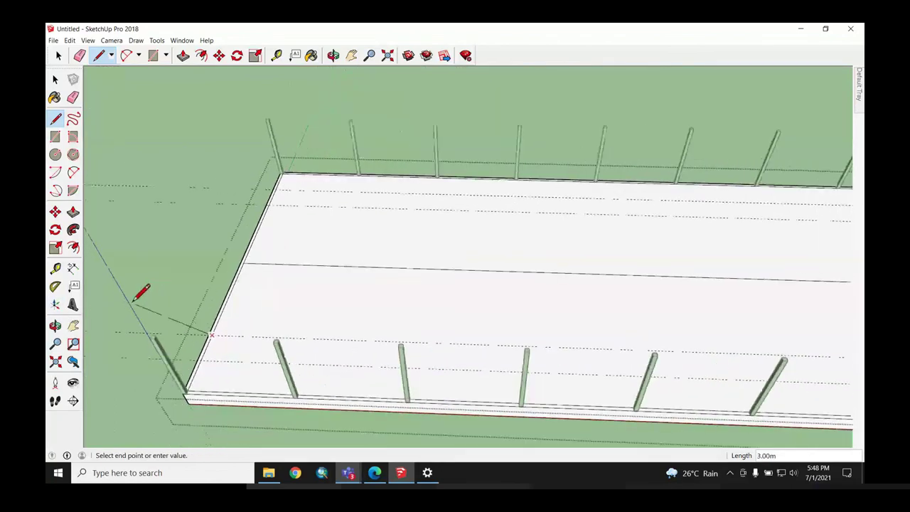
{"action": "scroll", "coordinate": [170, 309], "scroll_direction": "down", "scroll_amount": 1}
{"action": "scroll", "coordinate": [171, 312], "scroll_direction": "down", "scroll_amount": 2}
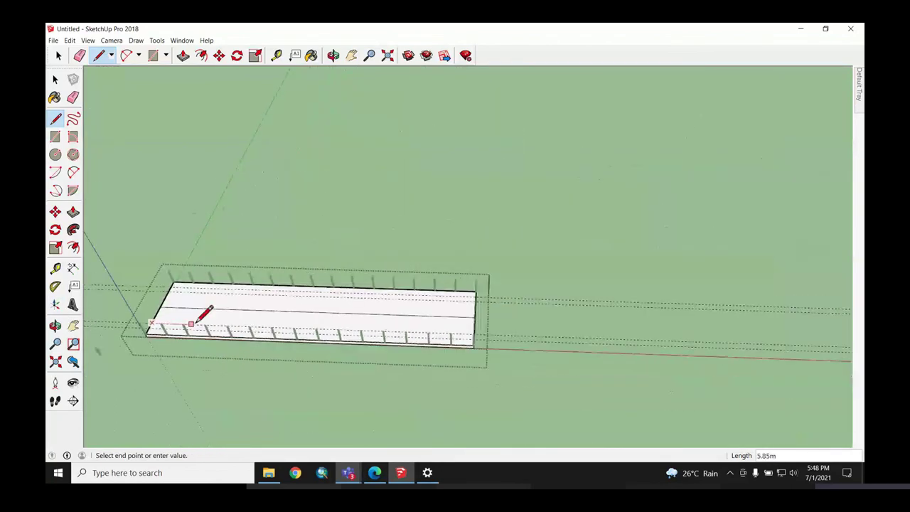
{"action": "scroll", "coordinate": [480, 327], "scroll_direction": "up", "scroll_amount": 1}
{"action": "scroll", "coordinate": [484, 323], "scroll_direction": "up", "scroll_amount": 1}
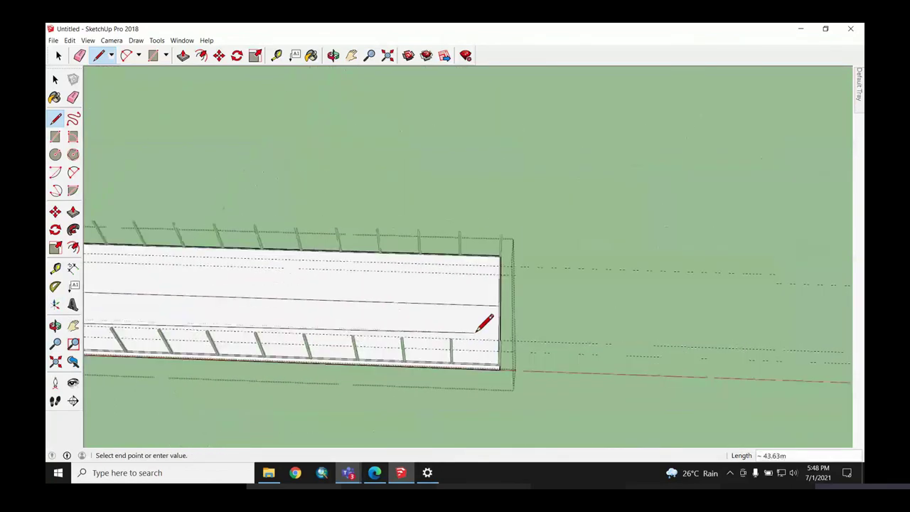
{"action": "scroll", "coordinate": [476, 331], "scroll_direction": "up", "scroll_amount": 2}
{"action": "scroll", "coordinate": [528, 336], "scroll_direction": "up", "scroll_amount": 2}
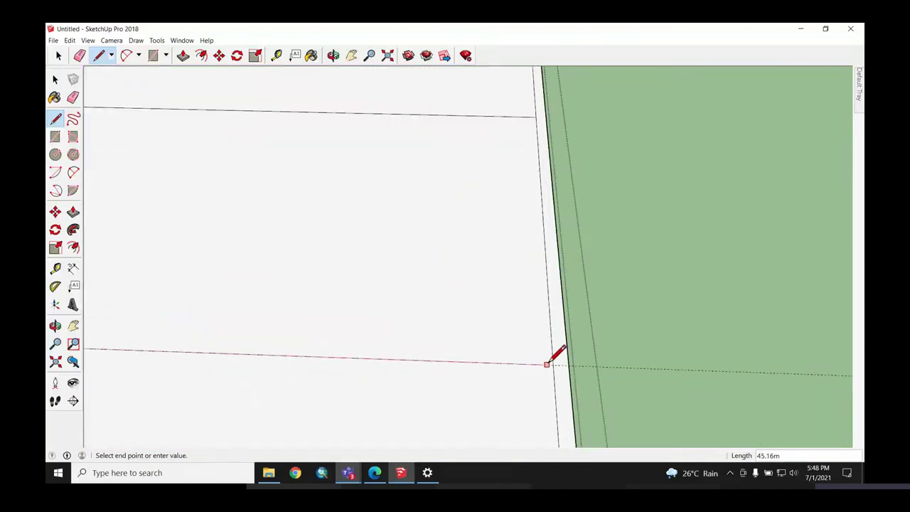
{"action": "left_click", "coordinate": [553, 364]}
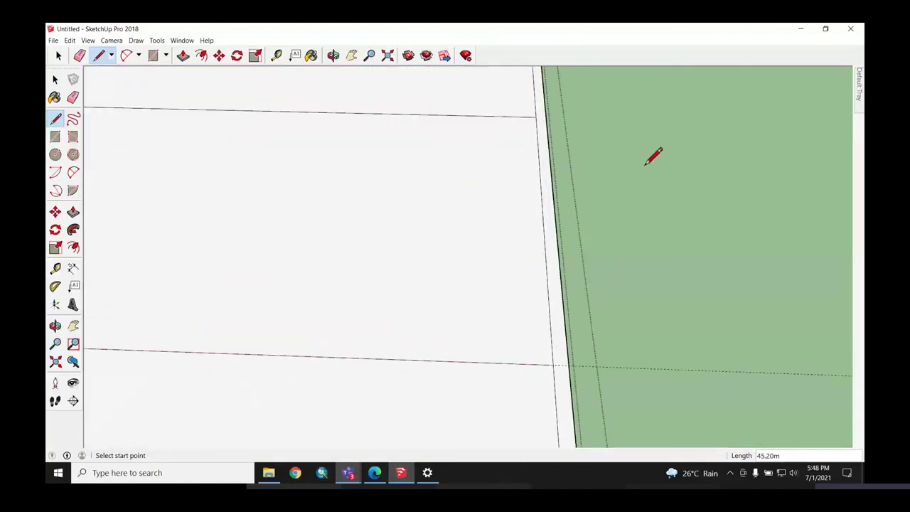
Step: Restart the Line tool and zoom back toward the slab's near end for the next line
{"action": "key", "text": "space"}
{"action": "key", "text": "l"}
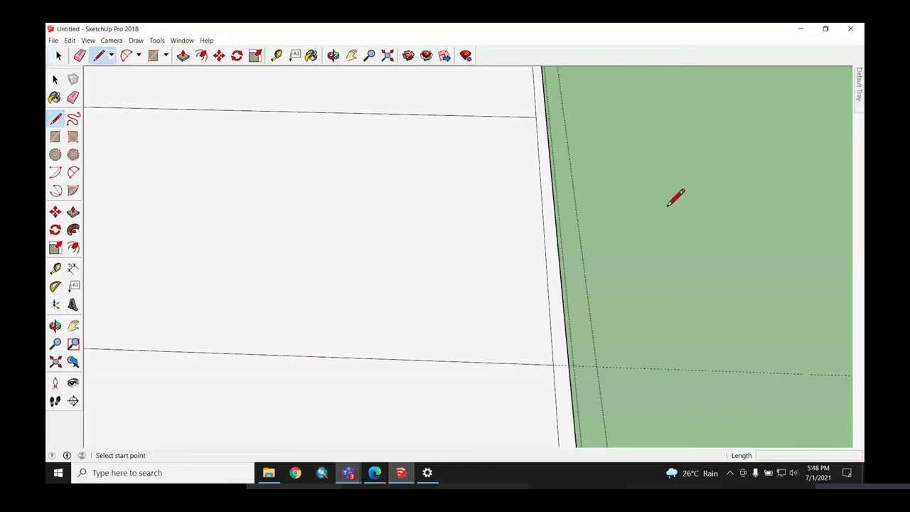
{"action": "scroll", "coordinate": [511, 235], "scroll_direction": "down", "scroll_amount": 2}
{"action": "scroll", "coordinate": [512, 276], "scroll_direction": "down", "scroll_amount": 3}
{"action": "scroll", "coordinate": [528, 207], "scroll_direction": "down", "scroll_amount": 1}
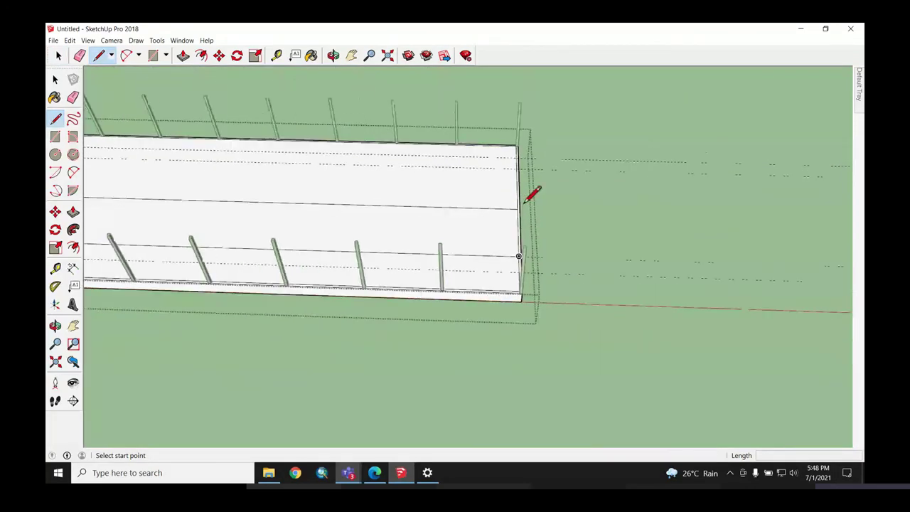
{"action": "scroll", "coordinate": [529, 195], "scroll_direction": "down", "scroll_amount": 1}
{"action": "scroll", "coordinate": [507, 229], "scroll_direction": "down", "scroll_amount": 1}
{"action": "scroll", "coordinate": [465, 201], "scroll_direction": "up", "scroll_amount": 2}
{"action": "scroll", "coordinate": [602, 192], "scroll_direction": "up", "scroll_amount": 1}
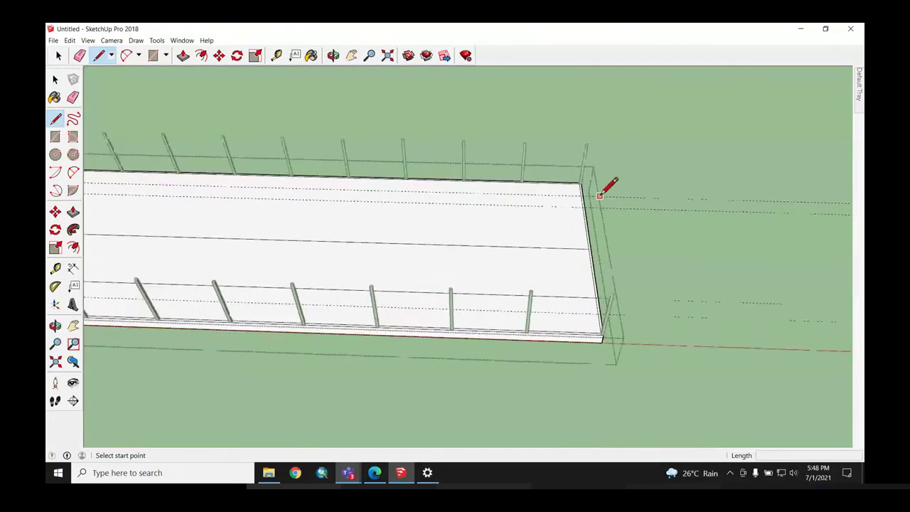
{"action": "scroll", "coordinate": [559, 209], "scroll_direction": "up", "scroll_amount": 2}
{"action": "scroll", "coordinate": [566, 212], "scroll_direction": "up", "scroll_amount": 1}
{"action": "scroll", "coordinate": [567, 211], "scroll_direction": "up", "scroll_amount": 1}
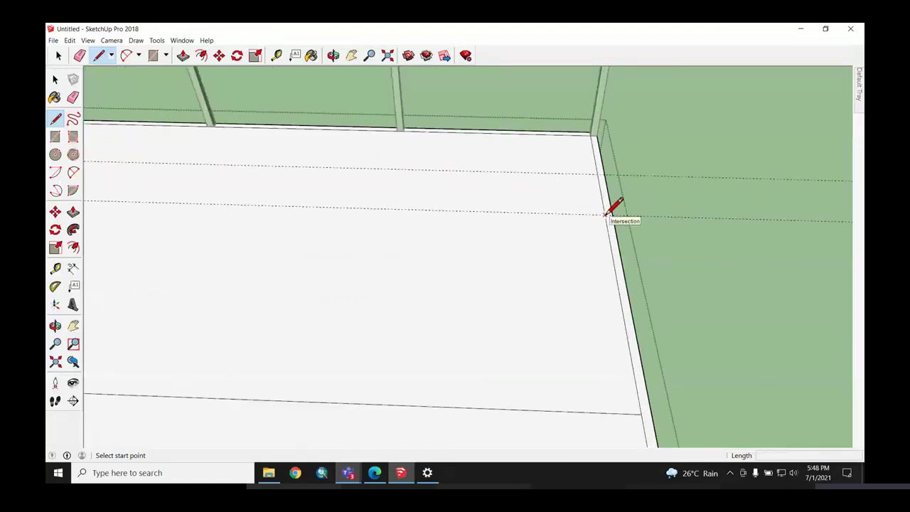
Step: Draw a 45 m dividing line along another guide between the slab's two end edges
{"action": "left_click", "coordinate": [604, 214]}
{"action": "scroll", "coordinate": [372, 321], "scroll_direction": "down", "scroll_amount": 2}
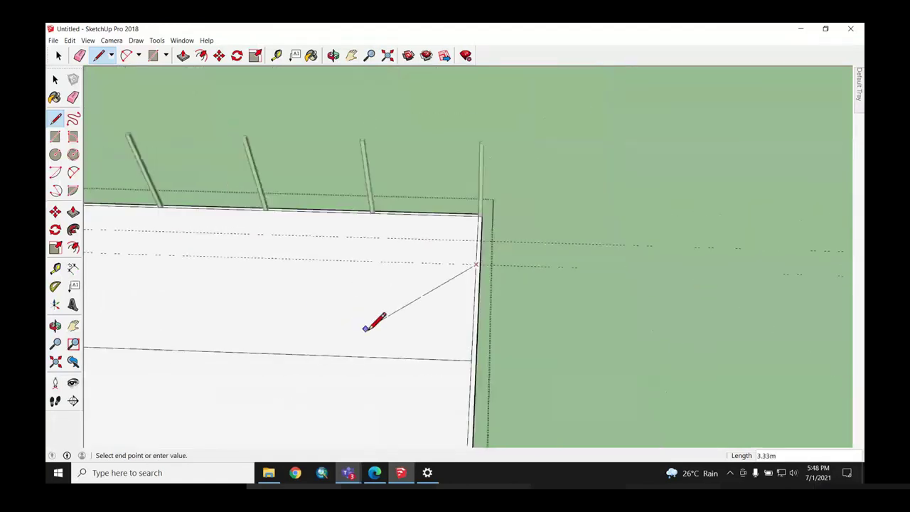
{"action": "scroll", "coordinate": [386, 321], "scroll_direction": "down", "scroll_amount": 2}
{"action": "scroll", "coordinate": [384, 322], "scroll_direction": "down", "scroll_amount": 2}
{"action": "scroll", "coordinate": [426, 321], "scroll_direction": "down", "scroll_amount": 2}
{"action": "scroll", "coordinate": [362, 321], "scroll_direction": "down", "scroll_amount": 2}
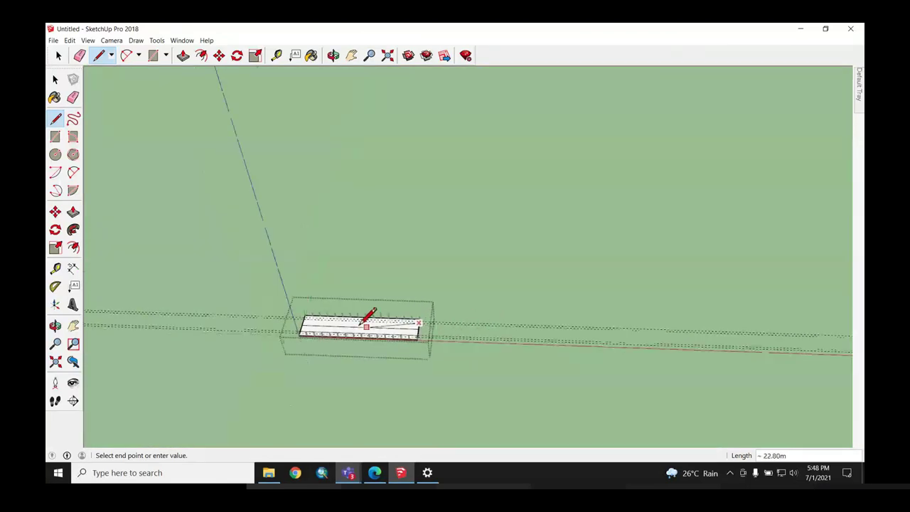
{"action": "scroll", "coordinate": [268, 315], "scroll_direction": "up", "scroll_amount": 2}
{"action": "scroll", "coordinate": [269, 315], "scroll_direction": "up", "scroll_amount": 3}
{"action": "scroll", "coordinate": [312, 307], "scroll_direction": "up", "scroll_amount": 2}
{"action": "scroll", "coordinate": [318, 305], "scroll_direction": "up", "scroll_amount": 2}
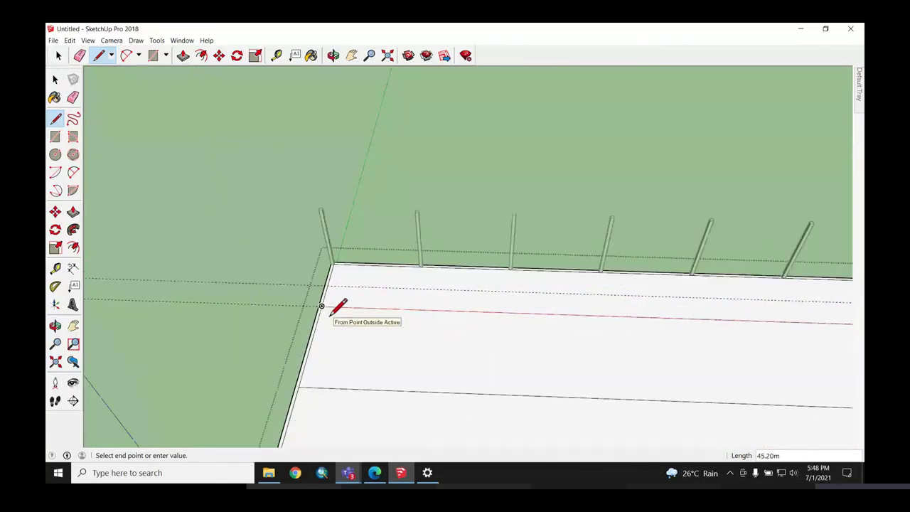
{"action": "scroll", "coordinate": [317, 306], "scroll_direction": "up", "scroll_amount": 1}
{"action": "scroll", "coordinate": [318, 305], "scroll_direction": "up", "scroll_amount": 2}
{"action": "left_click", "coordinate": [311, 306]}
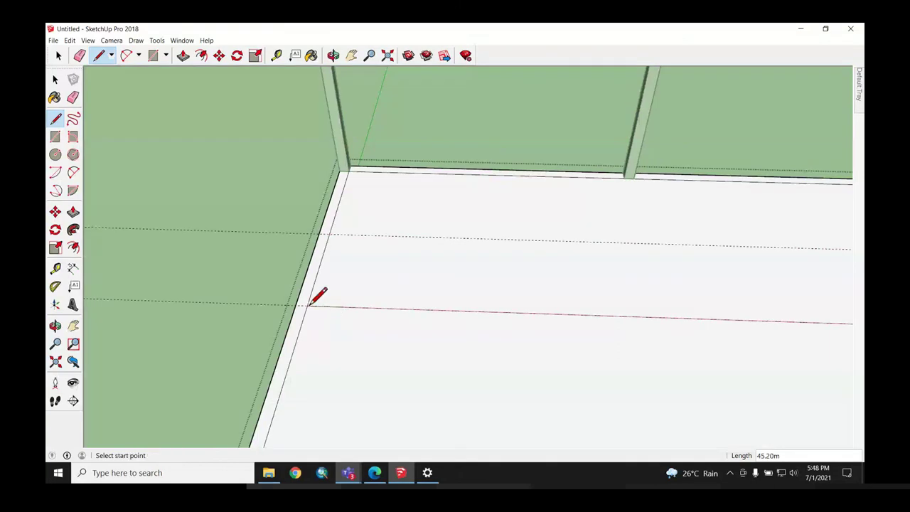
Step: Draw another full-length dividing line from the slab's end edge to its far end
{"action": "left_click", "coordinate": [328, 234]}
{"action": "scroll", "coordinate": [349, 278], "scroll_direction": "down", "scroll_amount": 2}
{"action": "scroll", "coordinate": [315, 359], "scroll_direction": "down", "scroll_amount": 3}
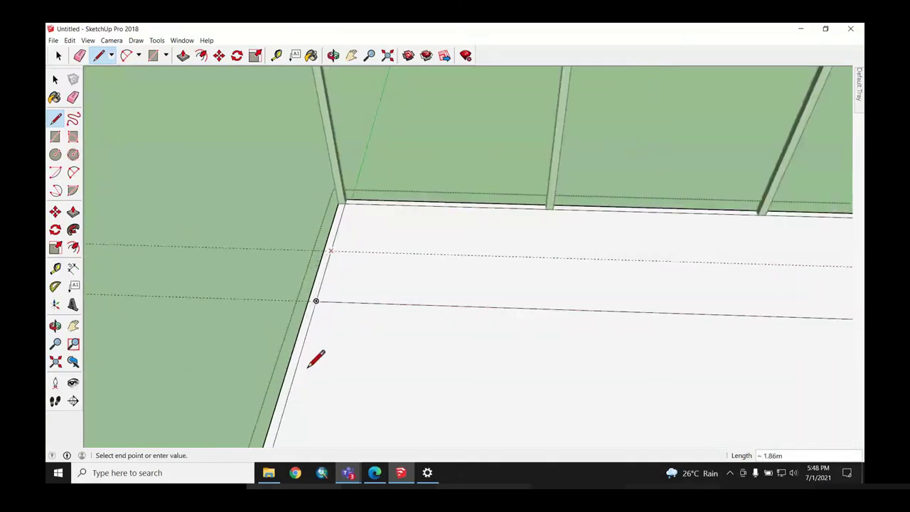
{"action": "scroll", "coordinate": [311, 386], "scroll_direction": "down", "scroll_amount": 3}
{"action": "scroll", "coordinate": [304, 396], "scroll_direction": "down", "scroll_amount": 3}
{"action": "scroll", "coordinate": [307, 377], "scroll_direction": "down", "scroll_amount": 3}
{"action": "scroll", "coordinate": [356, 382], "scroll_direction": "down", "scroll_amount": 2}
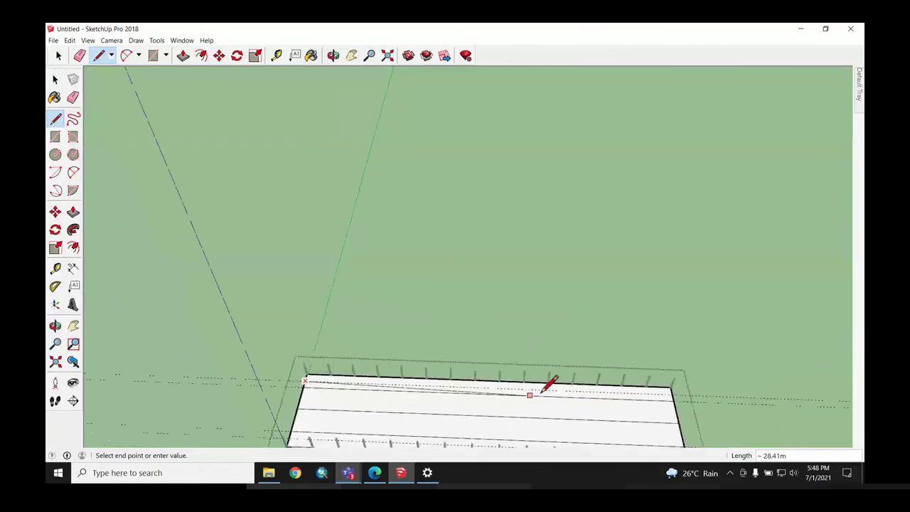
{"action": "scroll", "coordinate": [671, 392], "scroll_direction": "up", "scroll_amount": 2}
{"action": "scroll", "coordinate": [687, 382], "scroll_direction": "up", "scroll_amount": 2}
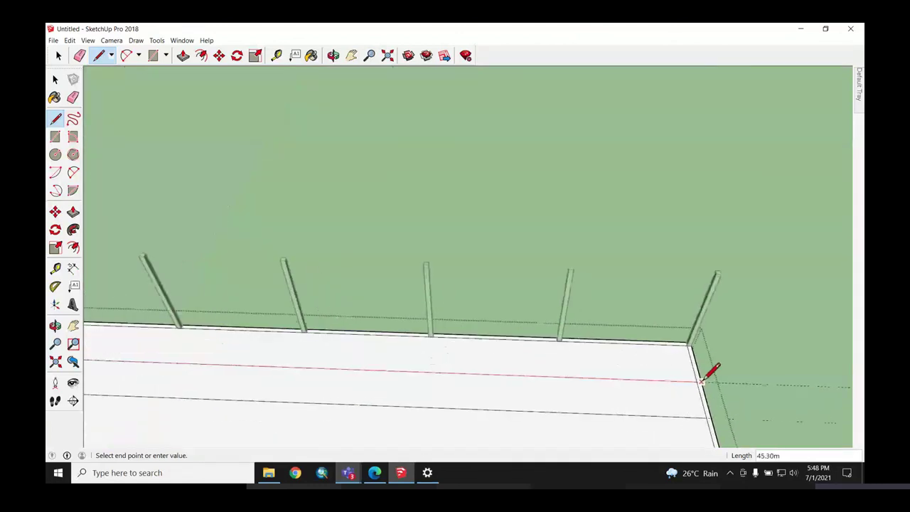
{"action": "scroll", "coordinate": [711, 369], "scroll_direction": "up", "scroll_amount": 2}
{"action": "scroll", "coordinate": [703, 375], "scroll_direction": "up", "scroll_amount": 3}
{"action": "left_click", "coordinate": [695, 379]}
Step: Begin one more dividing line at the slab edge, then exit the Line tool
{"action": "scroll", "coordinate": [695, 379], "scroll_direction": "down", "scroll_amount": 2}
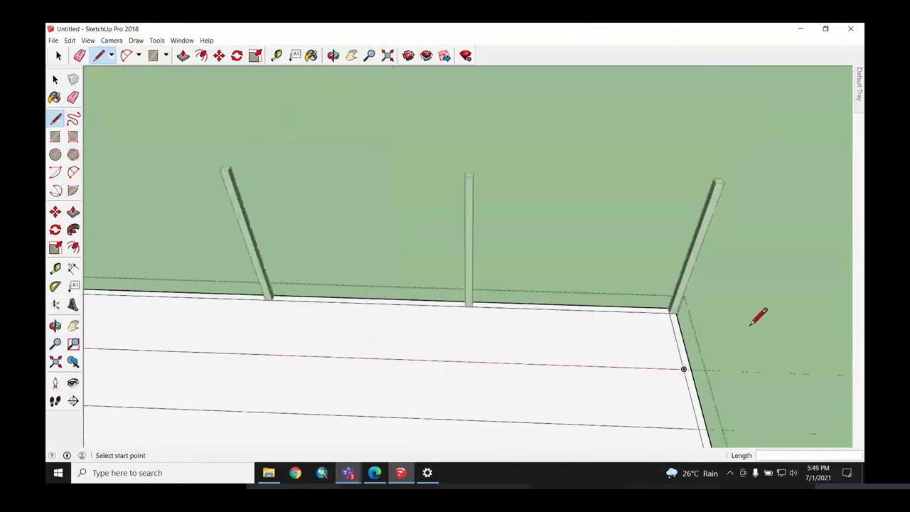
{"action": "scroll", "coordinate": [661, 294], "scroll_direction": "down", "scroll_amount": 2}
{"action": "scroll", "coordinate": [644, 340], "scroll_direction": "down", "scroll_amount": 2}
{"action": "scroll", "coordinate": [670, 204], "scroll_direction": "down", "scroll_amount": 2}
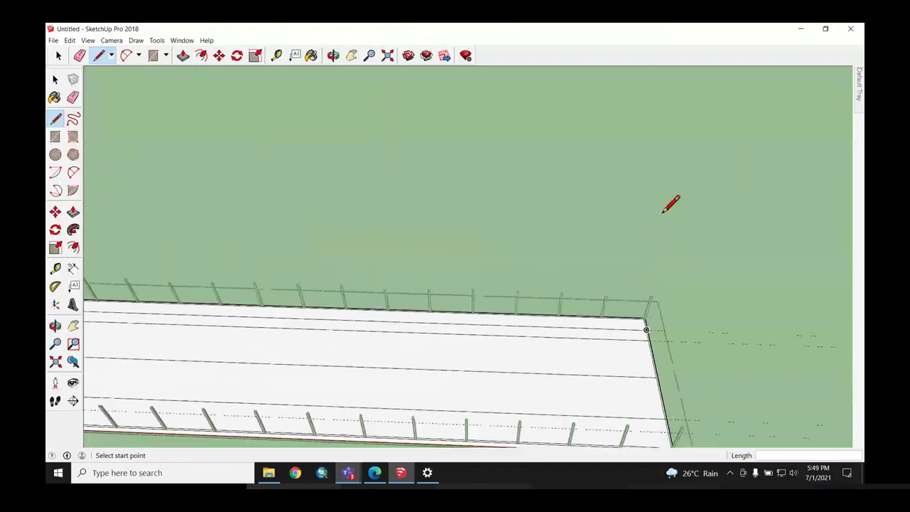
{"action": "scroll", "coordinate": [648, 363], "scroll_direction": "down", "scroll_amount": 2}
{"action": "scroll", "coordinate": [651, 362], "scroll_direction": "up", "scroll_amount": 2}
{"action": "scroll", "coordinate": [661, 362], "scroll_direction": "up", "scroll_amount": 2}
{"action": "scroll", "coordinate": [670, 358], "scroll_direction": "up", "scroll_amount": 2}
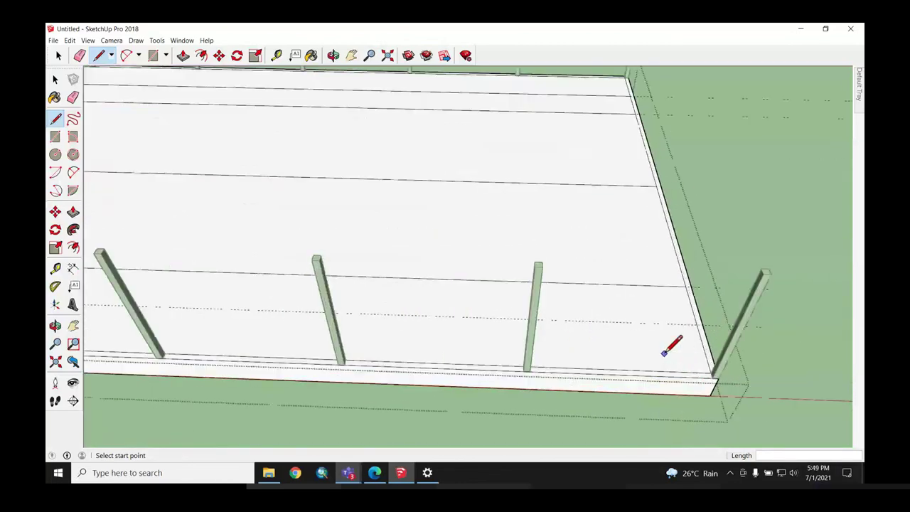
{"action": "left_click", "coordinate": [692, 329]}
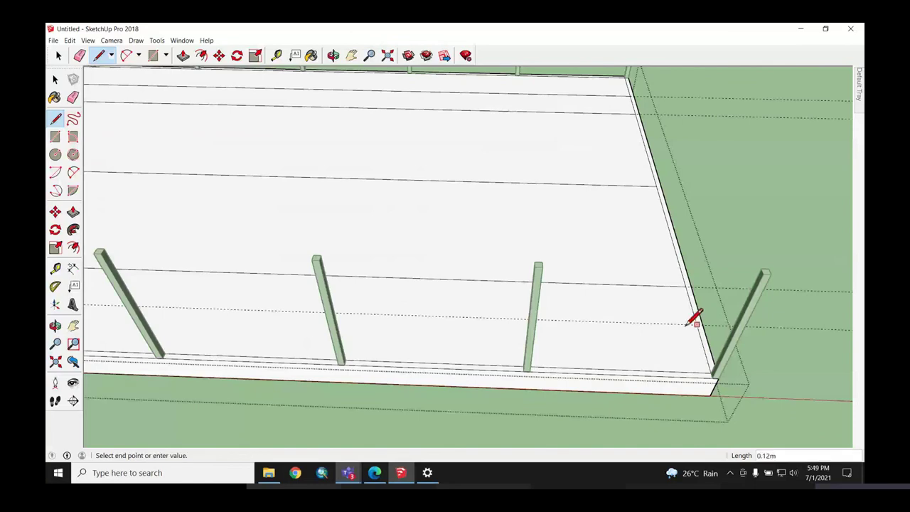
{"action": "scroll", "coordinate": [688, 329], "scroll_direction": "down", "scroll_amount": 2}
{"action": "scroll", "coordinate": [643, 330], "scroll_direction": "down", "scroll_amount": 1}
{"action": "scroll", "coordinate": [650, 325], "scroll_direction": "down", "scroll_amount": 1}
{"action": "scroll", "coordinate": [707, 372], "scroll_direction": "down", "scroll_amount": 1}
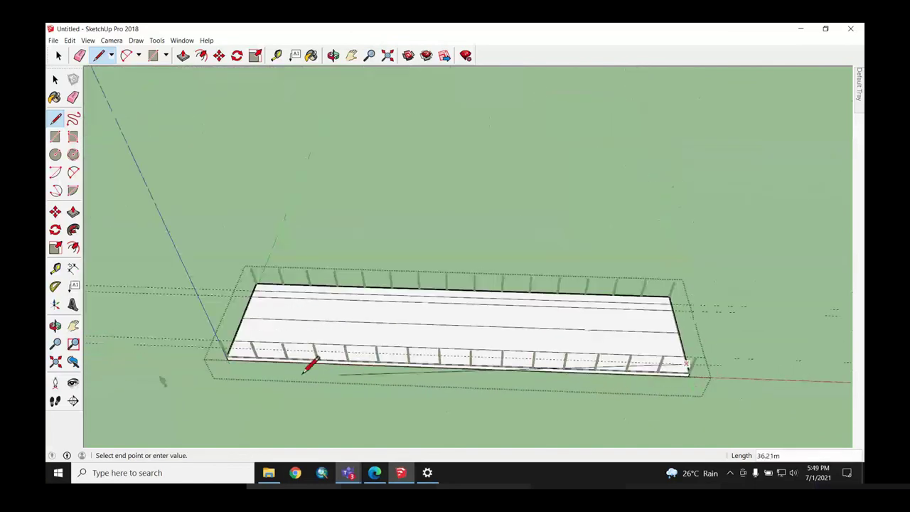
{"action": "scroll", "coordinate": [215, 351], "scroll_direction": "up", "scroll_amount": 1}
{"action": "scroll", "coordinate": [215, 351], "scroll_direction": "up", "scroll_amount": 1}
{"action": "scroll", "coordinate": [245, 346], "scroll_direction": "up", "scroll_amount": 1}
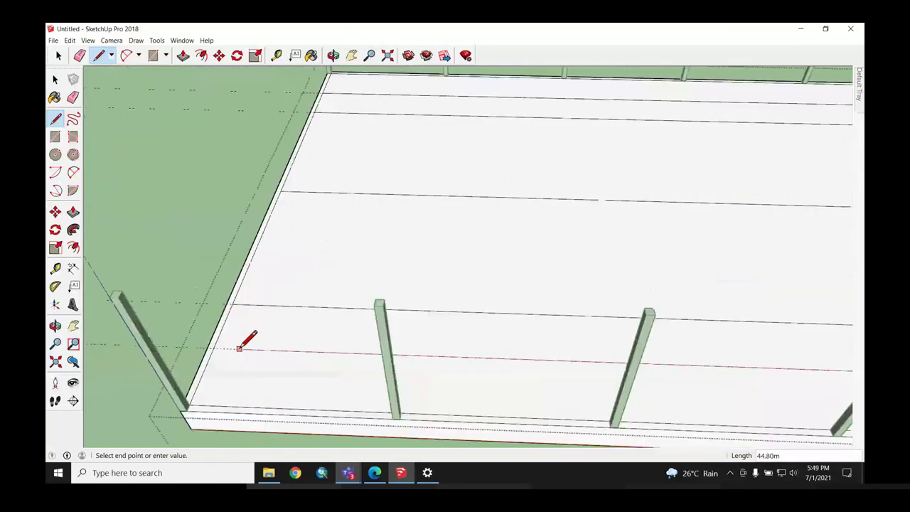
{"action": "scroll", "coordinate": [224, 344], "scroll_direction": "up", "scroll_amount": 1}
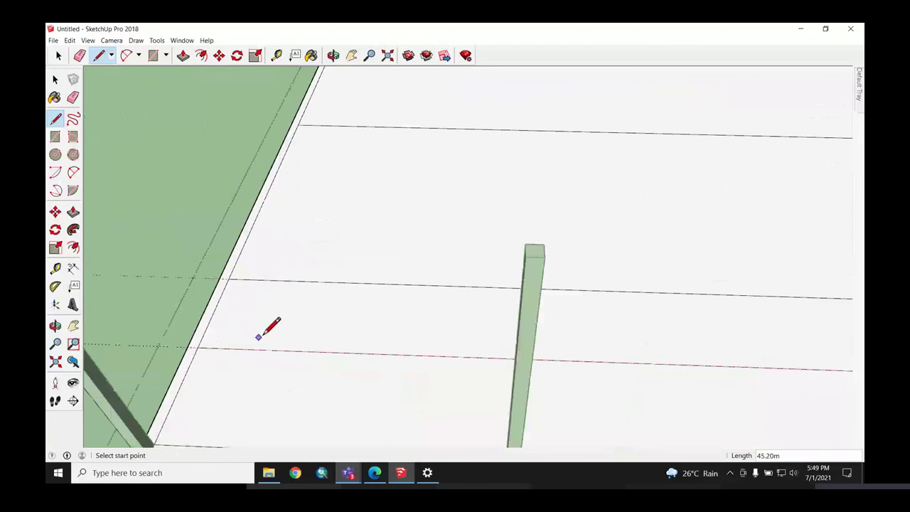
{"action": "key", "text": "space"}
{"action": "scroll", "coordinate": [307, 317], "scroll_direction": "down", "scroll_amount": 3}
Step: Find the stray dashed guide line crossing the model and delete it
{"action": "scroll", "coordinate": [537, 342], "scroll_direction": "down", "scroll_amount": 2}
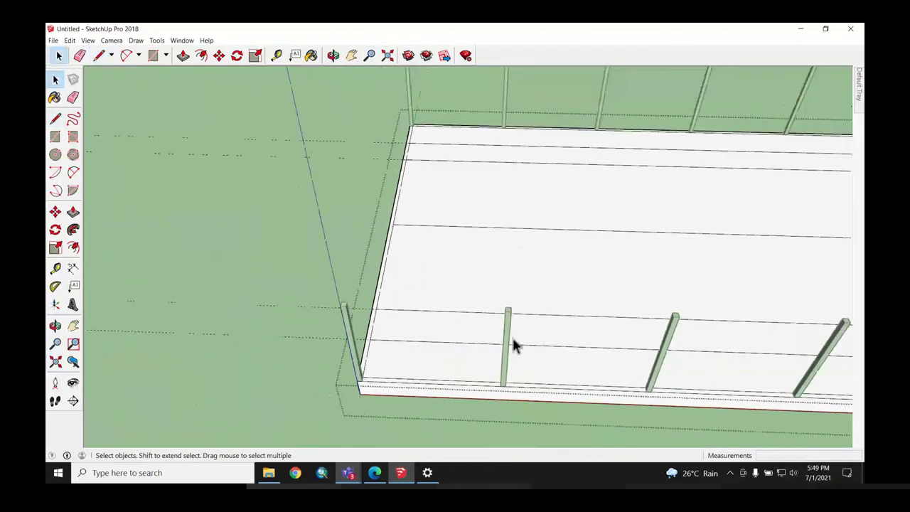
{"action": "mouse_move", "coordinate": [512, 345]}
{"action": "middle_mouse_down"}
{"action": "mouse_move", "coordinate": [478, 356]}
{"action": "mouse_move", "coordinate": [609, 321]}
{"action": "mouse_move", "coordinate": [634, 276]}
{"action": "middle_mouse_up"}
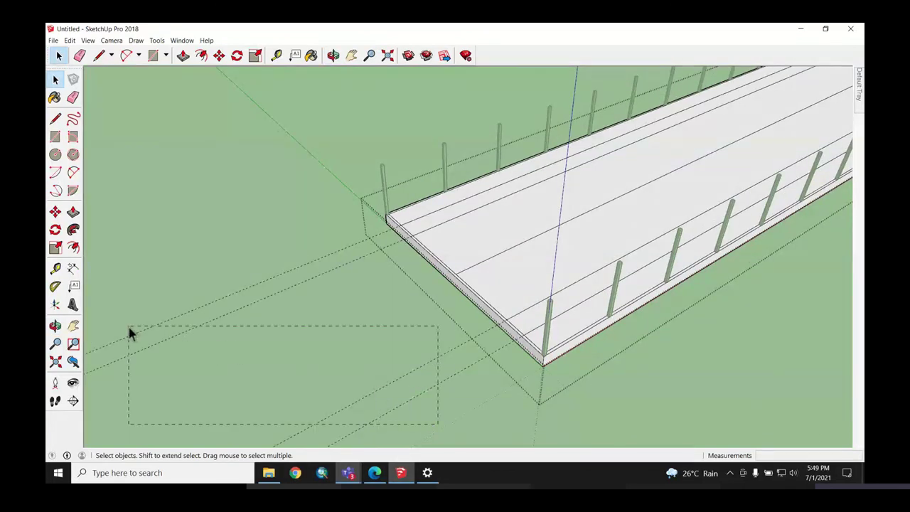
{"action": "mouse_move", "coordinate": [216, 362]}
{"action": "middle_mouse_down"}
{"action": "mouse_move", "coordinate": [387, 391]}
{"action": "mouse_move", "coordinate": [622, 405]}
{"action": "middle_mouse_up"}
{"action": "key", "text": "ctrl+a"}
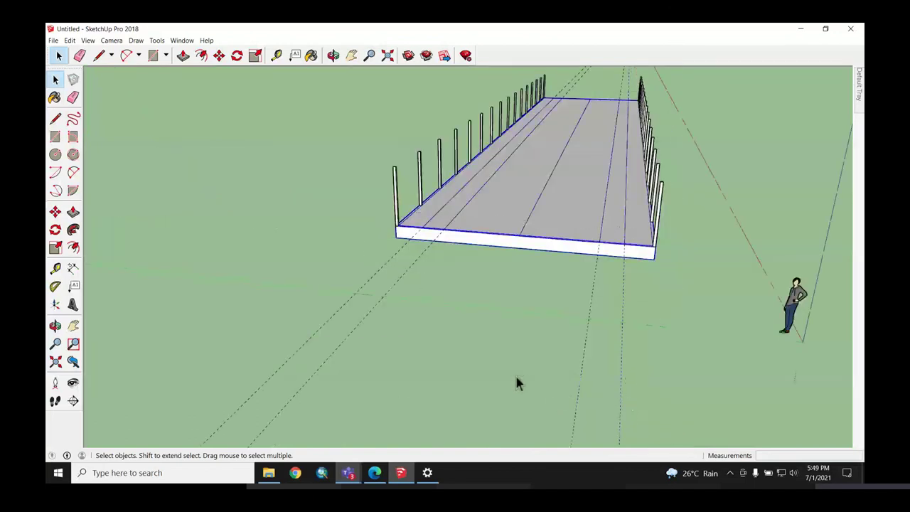
{"action": "left_click", "coordinate": [662, 381]}
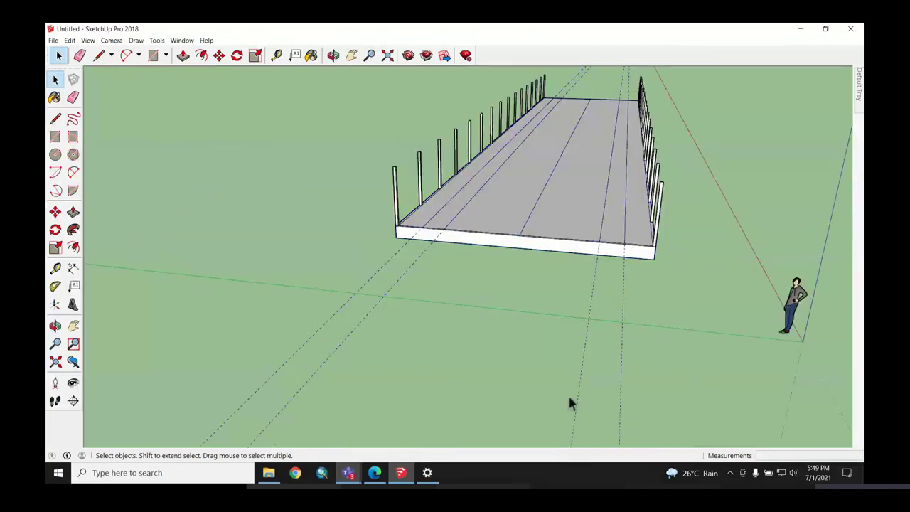
{"action": "middle_click_drag", "start_coordinate": [629, 417], "coordinate": [375, 311]}
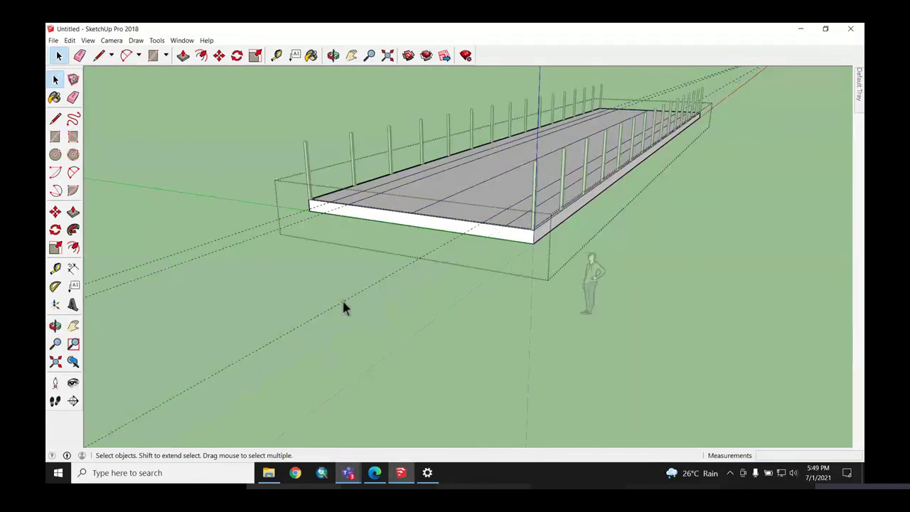
{"action": "left_click", "coordinate": [194, 245]}
{"action": "key", "text": "Delete"}
{"action": "mouse_move", "coordinate": [752, 287]}
{"action": "middle_mouse_down"}
{"action": "mouse_move", "coordinate": [736, 331]}
{"action": "mouse_move", "coordinate": [756, 335]}
{"action": "mouse_move", "coordinate": [340, 343]}
{"action": "middle_mouse_up"}
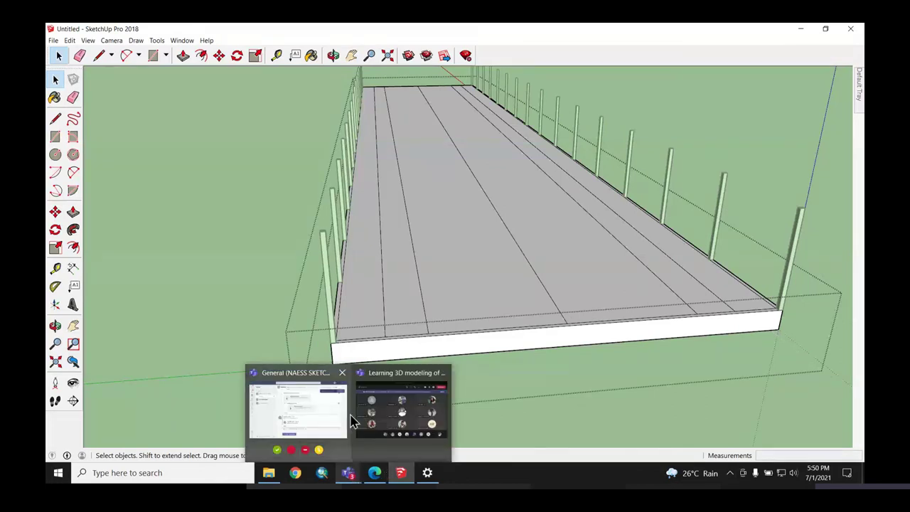
{"action": "mouse_move", "coordinate": [375, 473]}
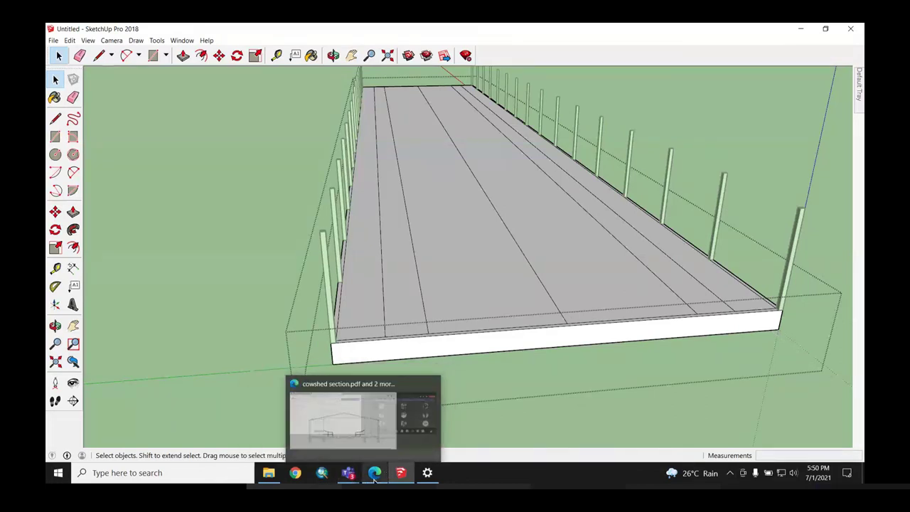
{"action": "left_click", "coordinate": [407, 403]}
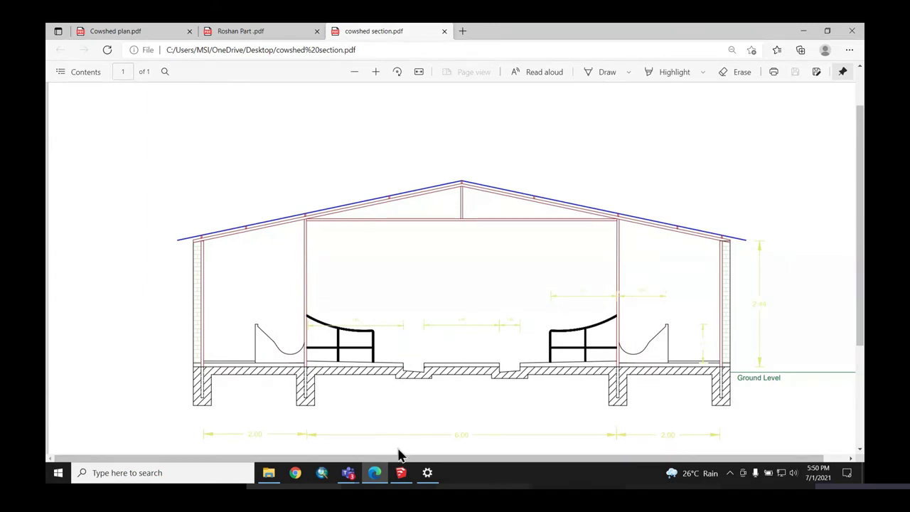
{"action": "mouse_move", "coordinate": [401, 473]}
{"action": "left_click", "coordinate": [386, 416]}
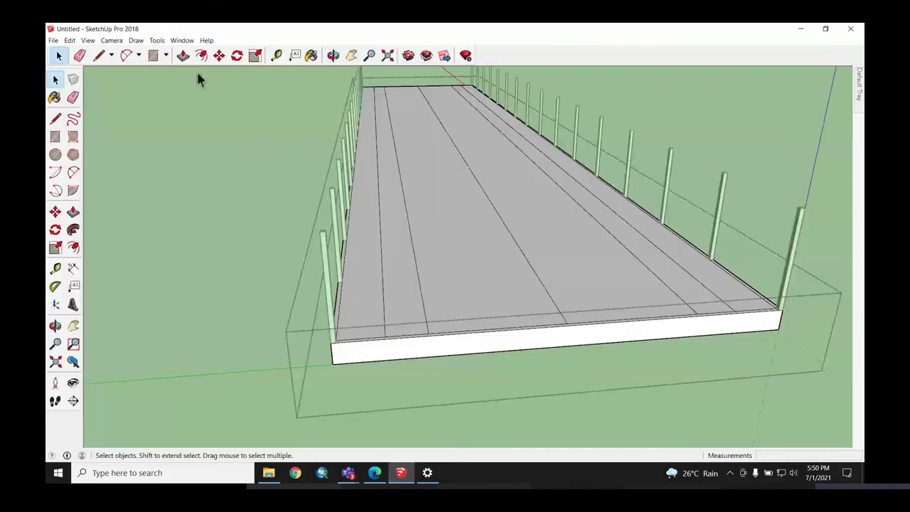
Step: Check a dividing edge and a middle deck strip by selecting them, then clear the selection
{"action": "double_click", "coordinate": [418, 281]}
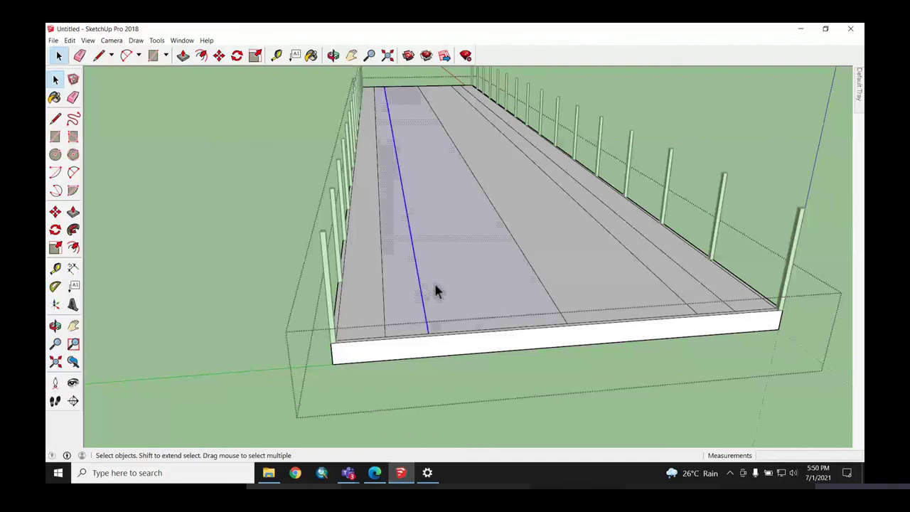
{"action": "left_click", "coordinate": [571, 354]}
{"action": "double_click", "coordinate": [588, 286]}
{"action": "left_click", "coordinate": [607, 353]}
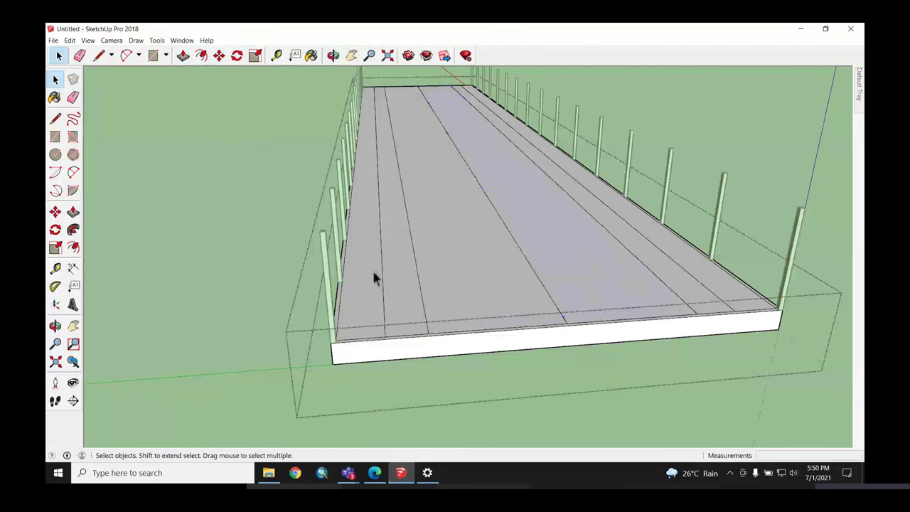
Step: Add a guide 1.85 m from a board's dividing line, then another 0.4 m beyond it
{"action": "left_click", "coordinate": [275, 60]}
{"action": "scroll", "coordinate": [569, 355], "scroll_direction": "up", "scroll_amount": 3}
{"action": "scroll", "coordinate": [569, 356], "scroll_direction": "up", "scroll_amount": 3}
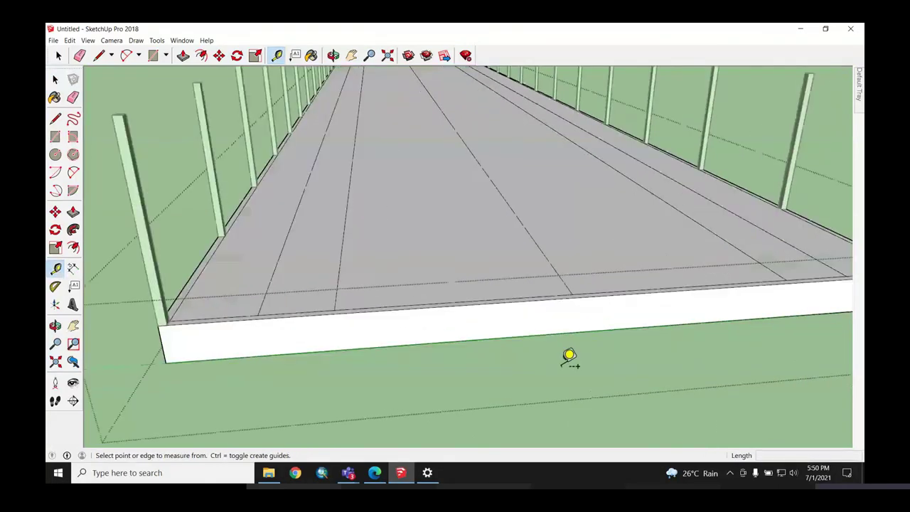
{"action": "mouse_move", "coordinate": [568, 355]}
{"action": "middle_mouse_down"}
{"action": "mouse_move", "coordinate": [540, 396]}
{"action": "mouse_move", "coordinate": [374, 301]}
{"action": "middle_mouse_up"}
{"action": "scroll", "coordinate": [347, 296], "scroll_direction": "up", "scroll_amount": 2}
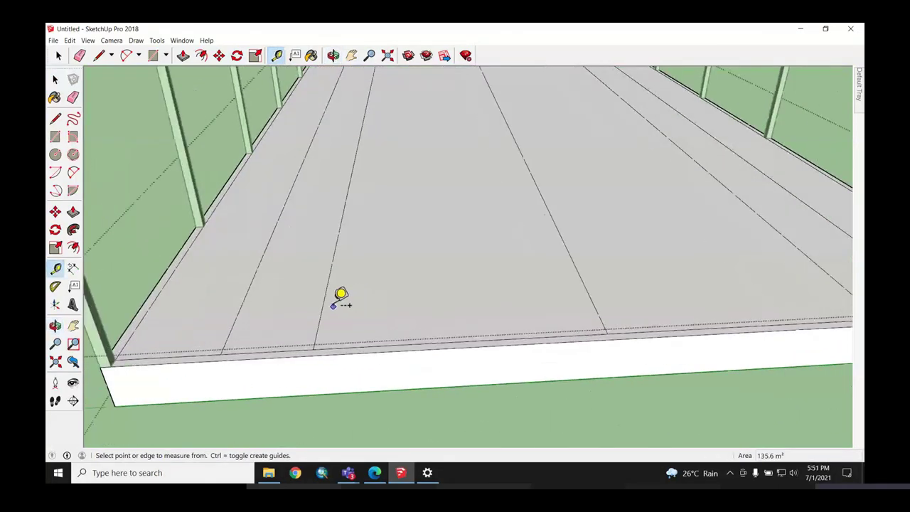
{"action": "left_click", "coordinate": [322, 307]}
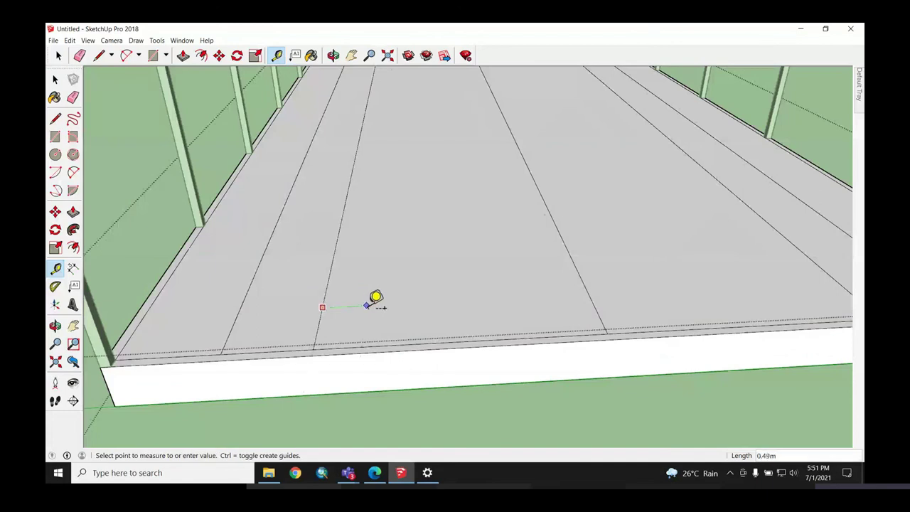
{"action": "type", "text": "1.85"}
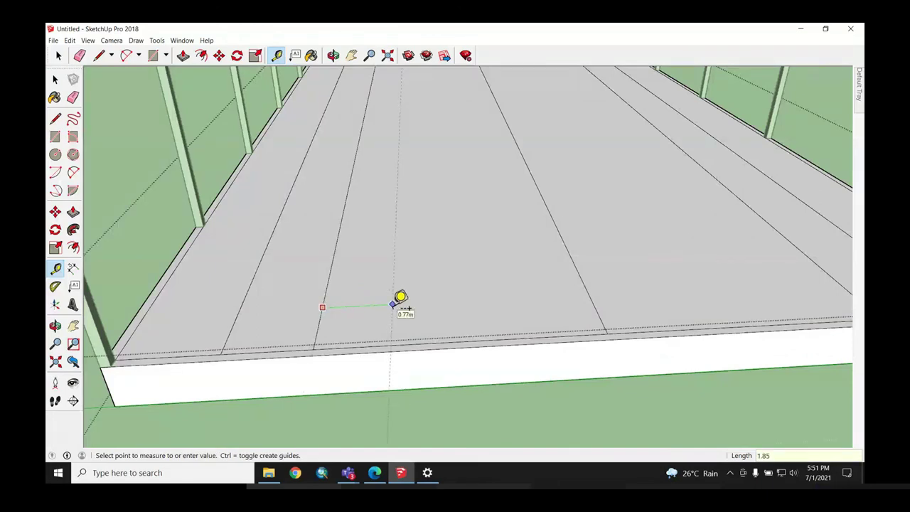
{"action": "key", "text": "Return"}
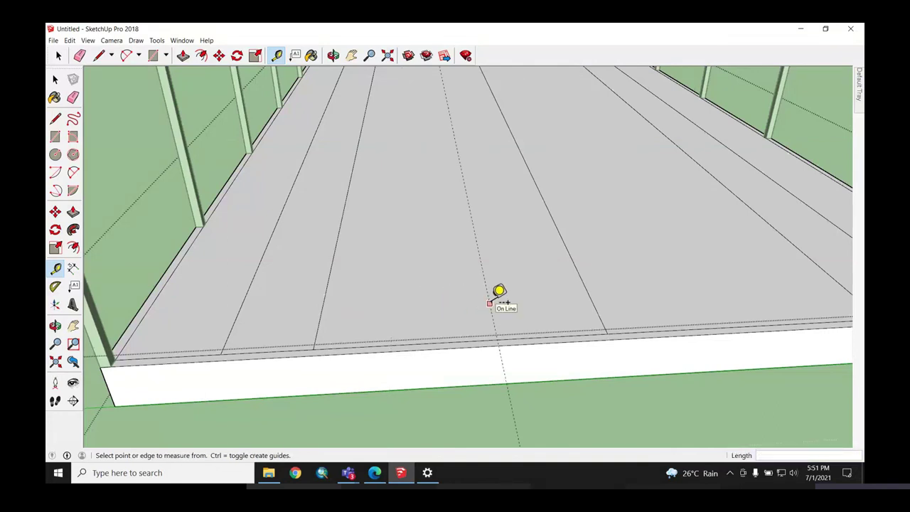
{"action": "left_click", "coordinate": [491, 309]}
{"action": "type", "text": "0.4"}
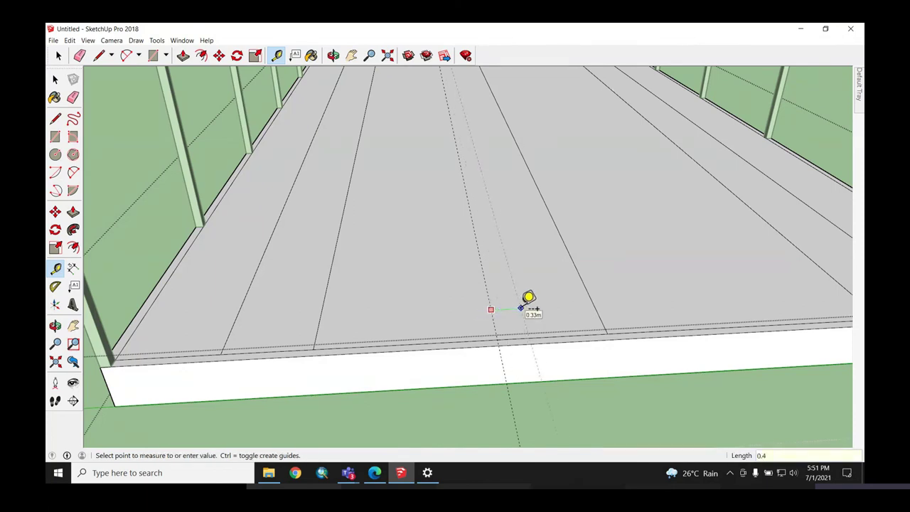
{"action": "key", "text": "Return"}
Step: Add a guide offset from the slab edge, then another 0.4 m from an existing line
{"action": "scroll", "coordinate": [507, 301], "scroll_direction": "down", "scroll_amount": 3}
{"action": "scroll", "coordinate": [266, 367], "scroll_direction": "down", "scroll_amount": 3}
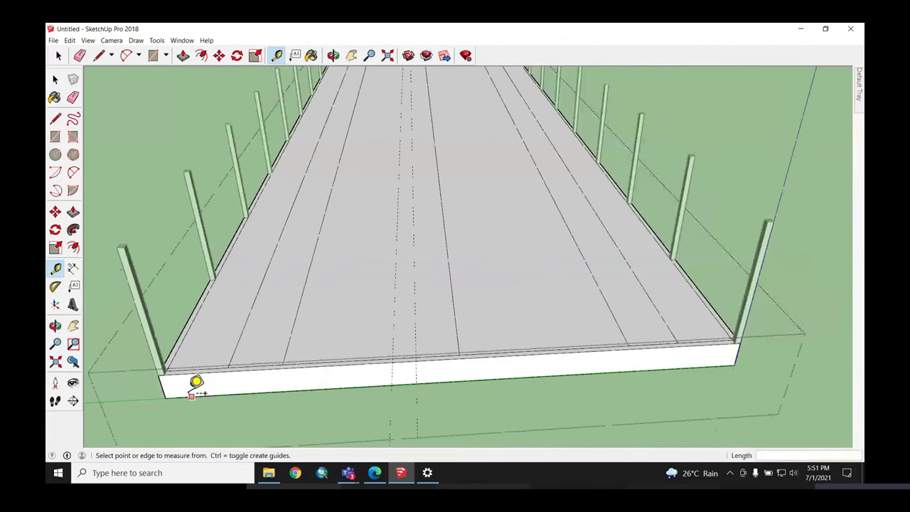
{"action": "scroll", "coordinate": [665, 306], "scroll_direction": "up", "scroll_amount": 3}
{"action": "left_click", "coordinate": [611, 327]}
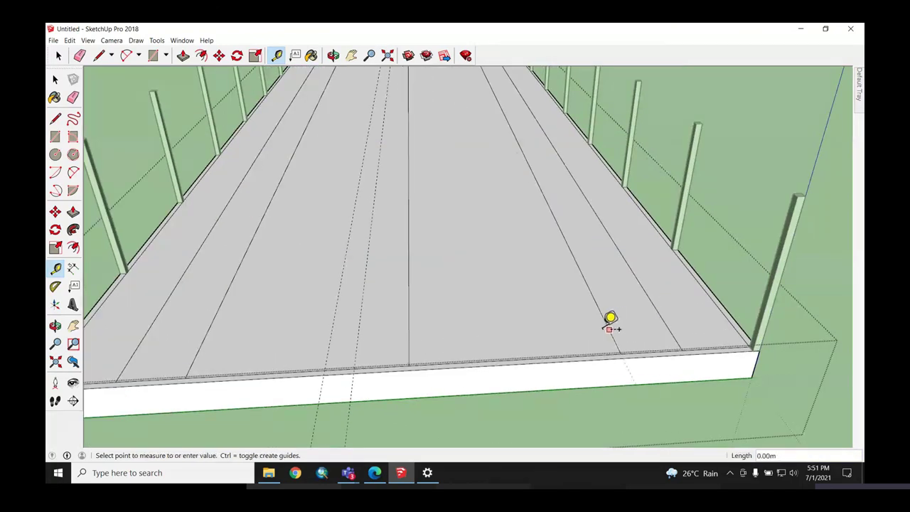
{"action": "type", "text": "1.85"}
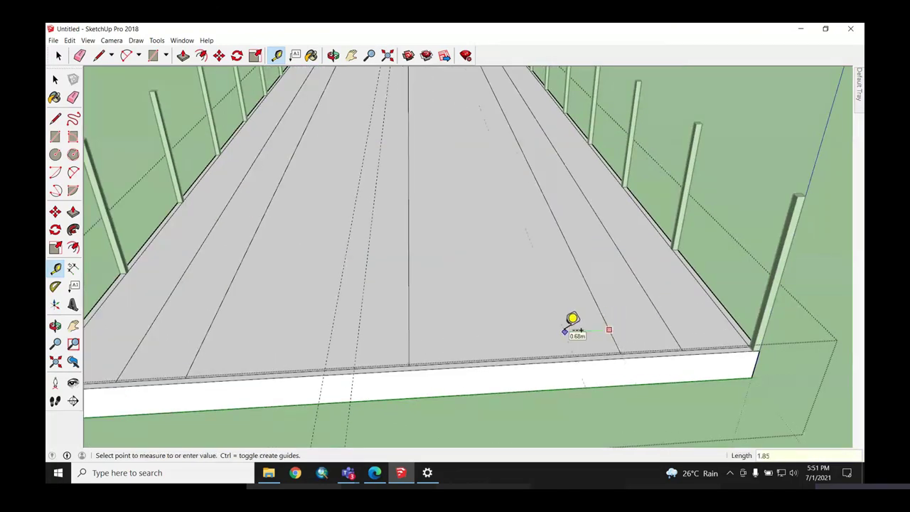
{"action": "key", "text": "Return"}
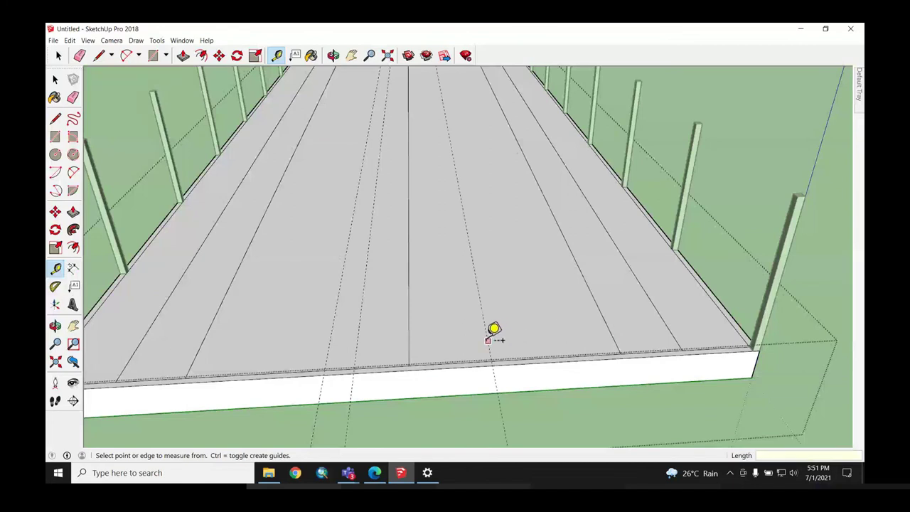
{"action": "left_click", "coordinate": [488, 340]}
{"action": "type", "text": "0.4"}
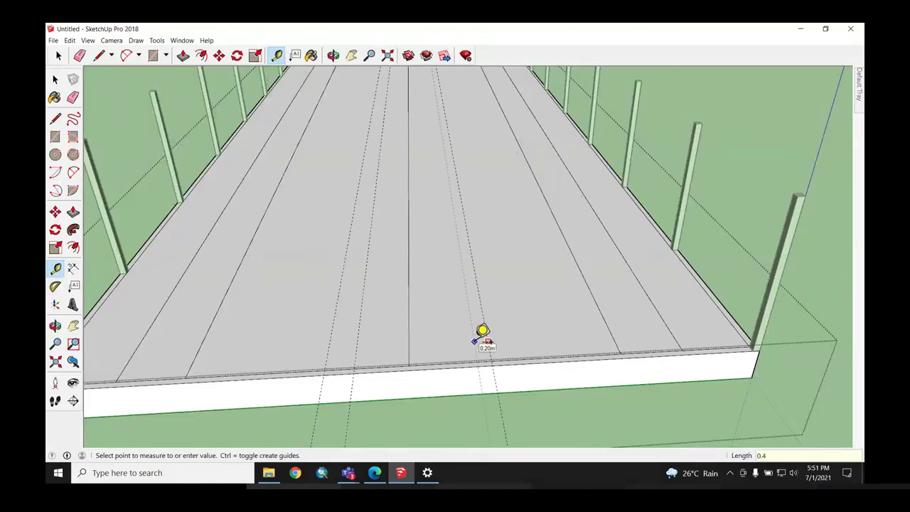
{"action": "key", "text": "Return"}
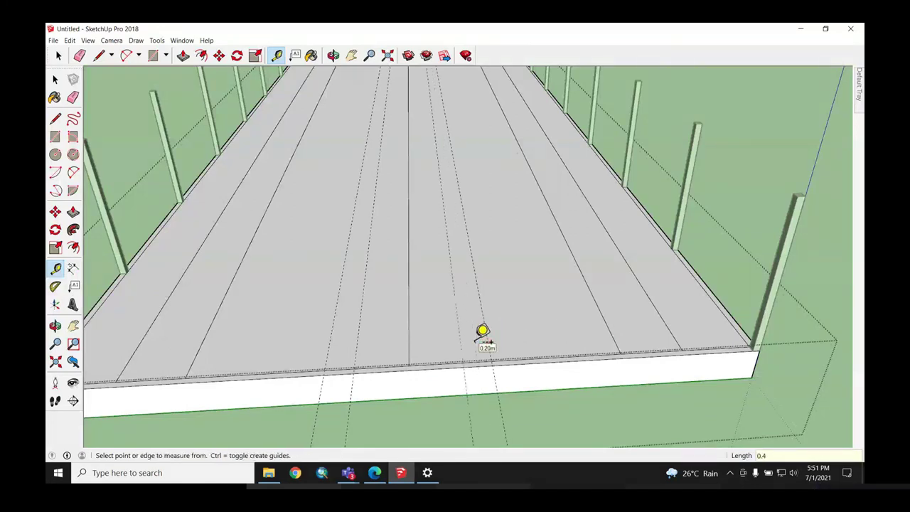
Step: Measure across from the slab's front edge, then leave the Tape Measure tool
{"action": "scroll", "coordinate": [431, 365], "scroll_direction": "up", "scroll_amount": 1}
{"action": "middle_click_drag", "start_coordinate": [431, 366], "coordinate": [386, 320]}
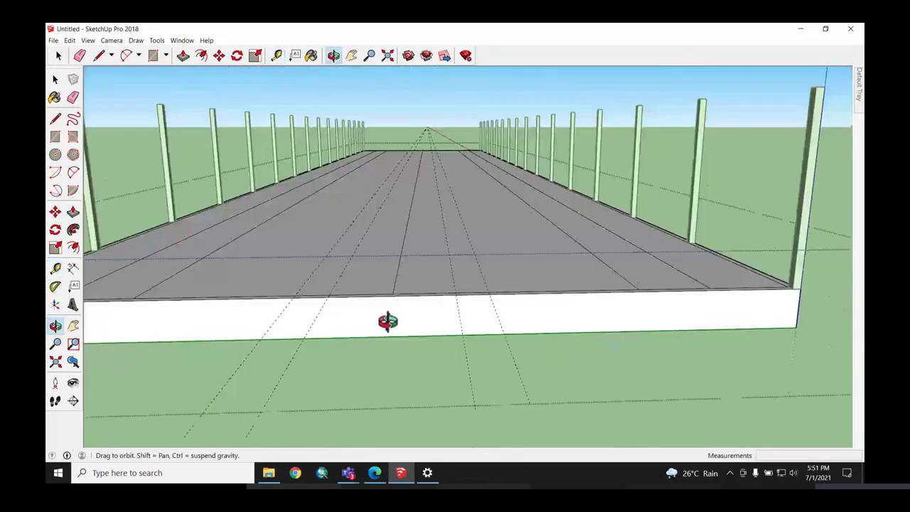
{"action": "left_click", "coordinate": [329, 289]}
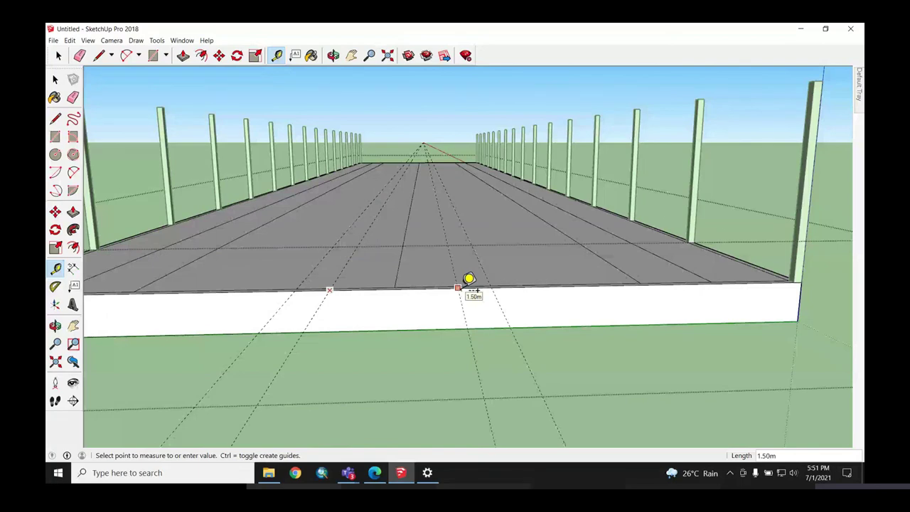
{"action": "left_click", "coordinate": [470, 288]}
{"action": "key", "text": "space"}
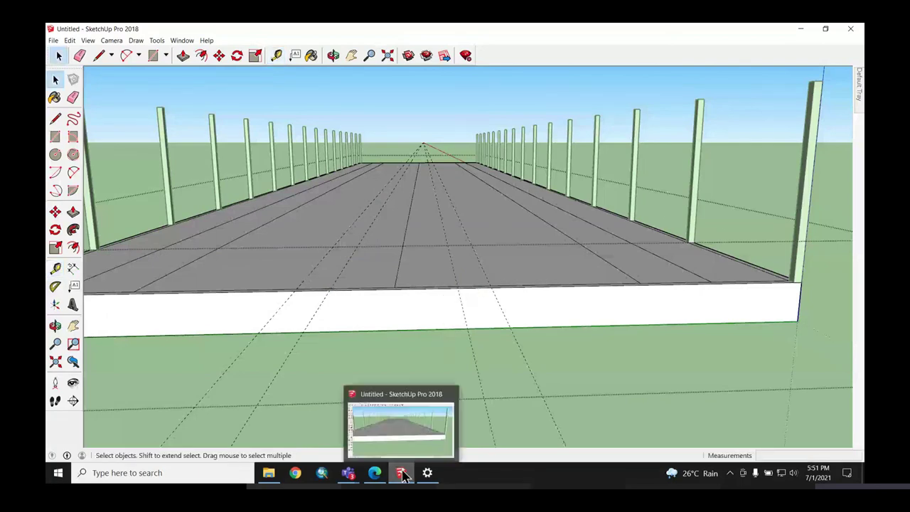
{"action": "left_click", "coordinate": [401, 473]}
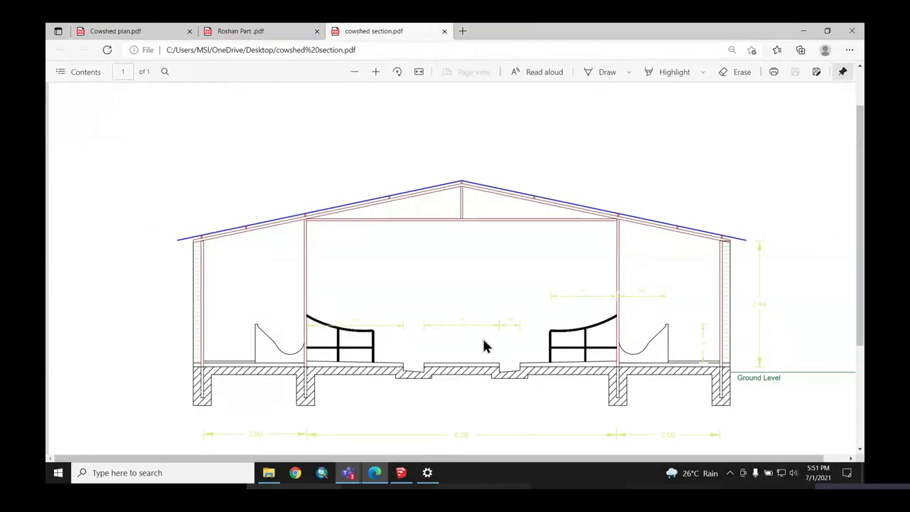
Step: Hide the section drawing and draw a 45.2 m line from the guide's slab-edge point to the far edge
{"action": "left_click", "coordinate": [805, 31]}
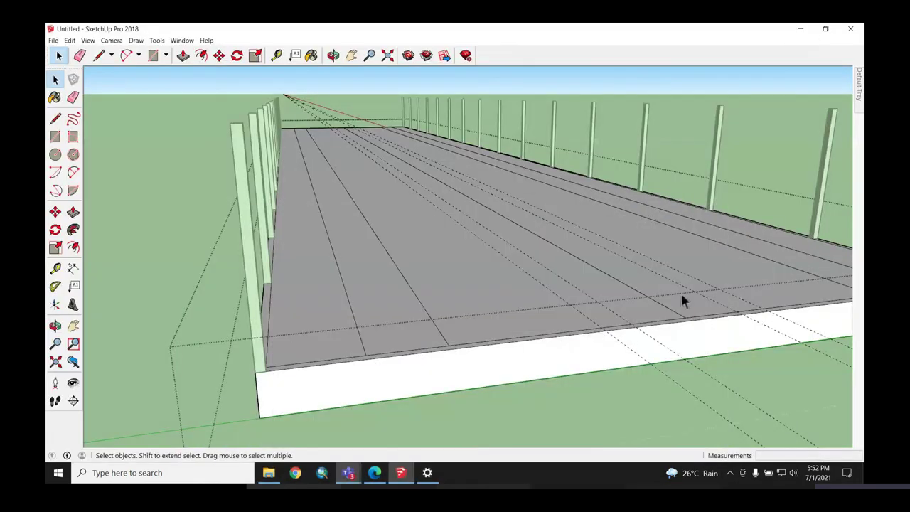
{"action": "mouse_move", "coordinate": [687, 305]}
{"action": "middle_mouse_down"}
{"action": "mouse_move", "coordinate": [602, 328]}
{"action": "mouse_move", "coordinate": [333, 337]}
{"action": "mouse_move", "coordinate": [473, 380]}
{"action": "middle_mouse_up"}
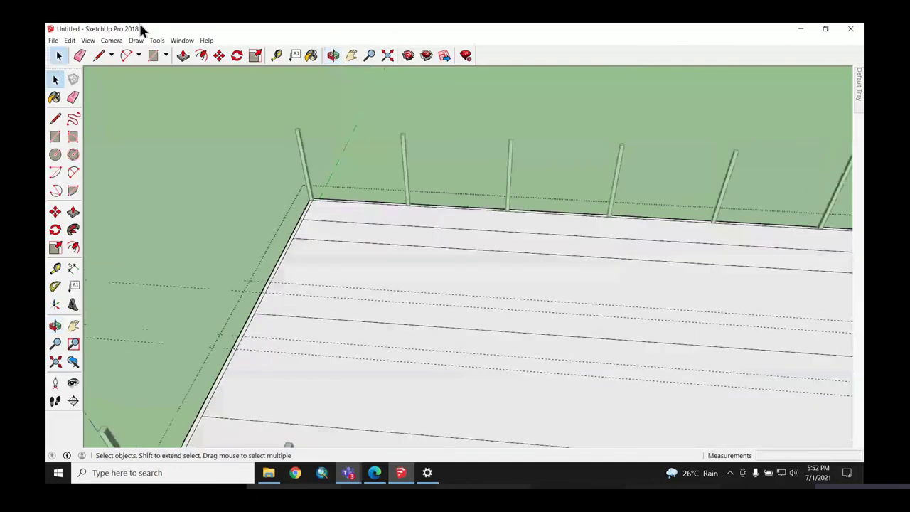
{"action": "key", "text": "l"}
{"action": "scroll", "coordinate": [273, 270], "scroll_direction": "up", "scroll_amount": 1}
{"action": "scroll", "coordinate": [278, 276], "scroll_direction": "up", "scroll_amount": 1}
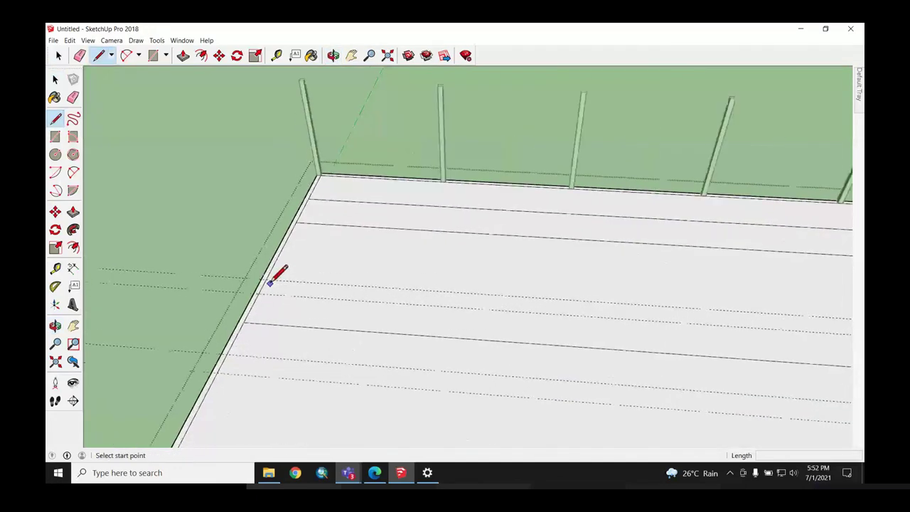
{"action": "left_click", "coordinate": [267, 279]}
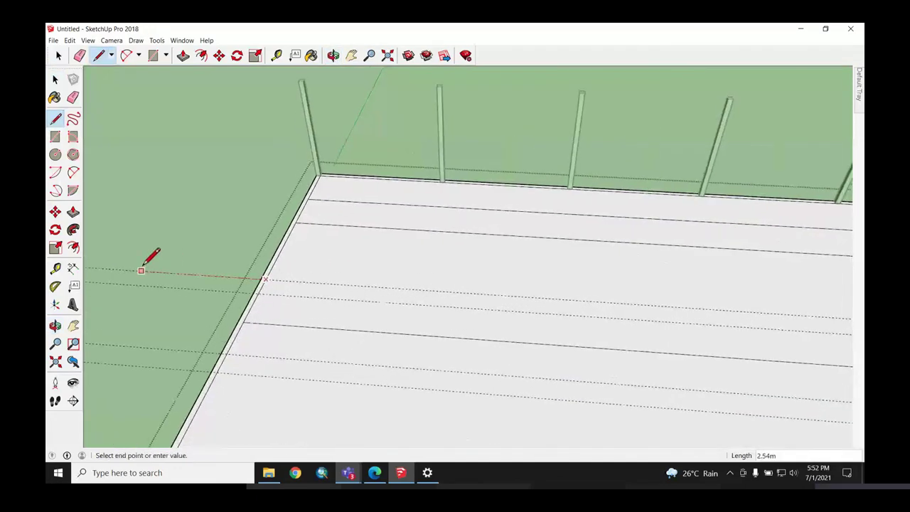
{"action": "scroll", "coordinate": [270, 349], "scroll_direction": "down", "scroll_amount": 1}
{"action": "scroll", "coordinate": [260, 355], "scroll_direction": "down", "scroll_amount": 2}
{"action": "scroll", "coordinate": [258, 354], "scroll_direction": "down", "scroll_amount": 2}
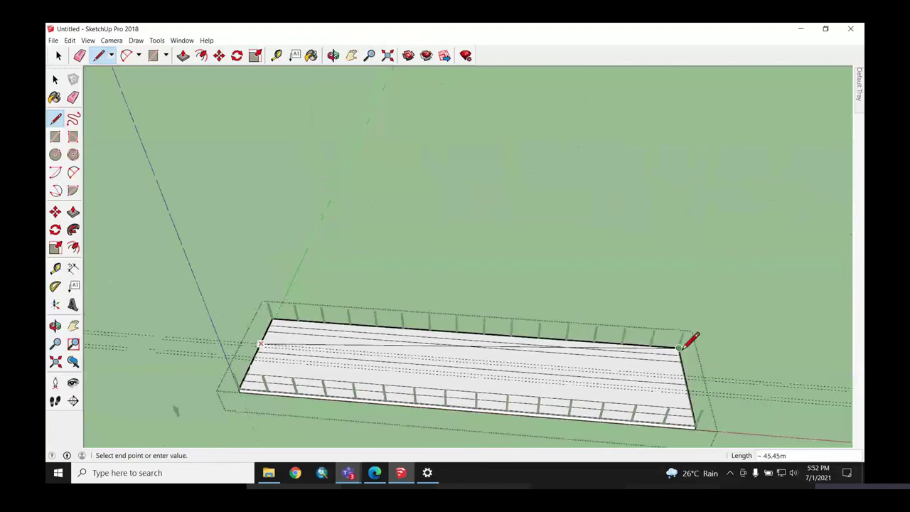
{"action": "scroll", "coordinate": [688, 359], "scroll_direction": "up", "scroll_amount": 1}
{"action": "scroll", "coordinate": [686, 373], "scroll_direction": "up", "scroll_amount": 2}
{"action": "left_click", "coordinate": [684, 380]}
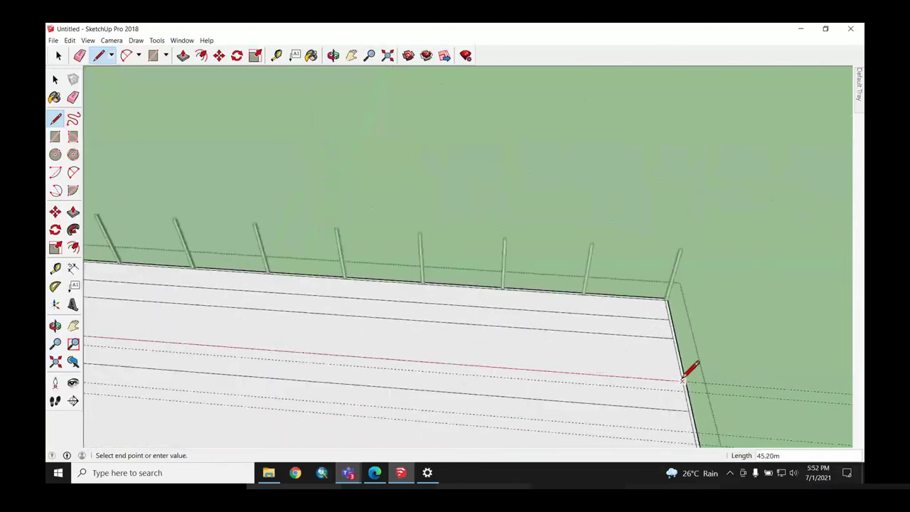
Step: Select the newly drawn full-length line across the slab
{"action": "key", "text": "b"}
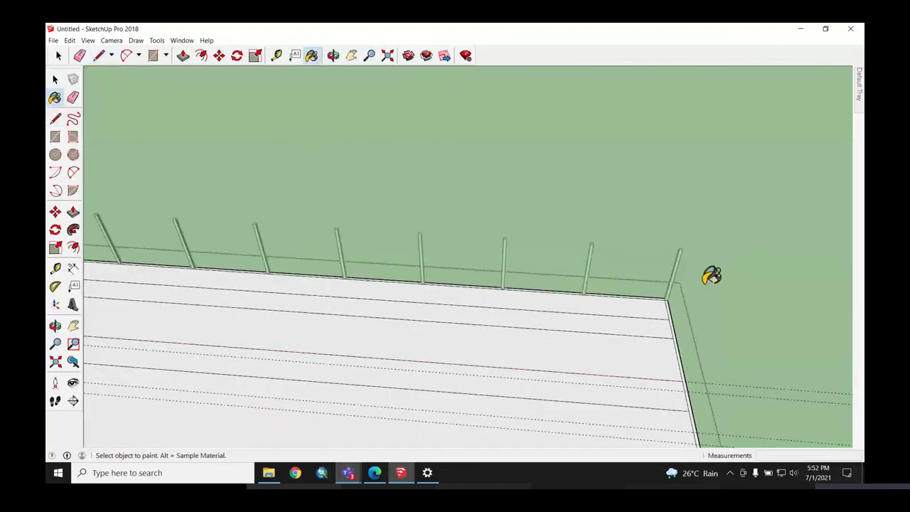
{"action": "key", "text": "space"}
{"action": "scroll", "coordinate": [676, 384], "scroll_direction": "up", "scroll_amount": 1}
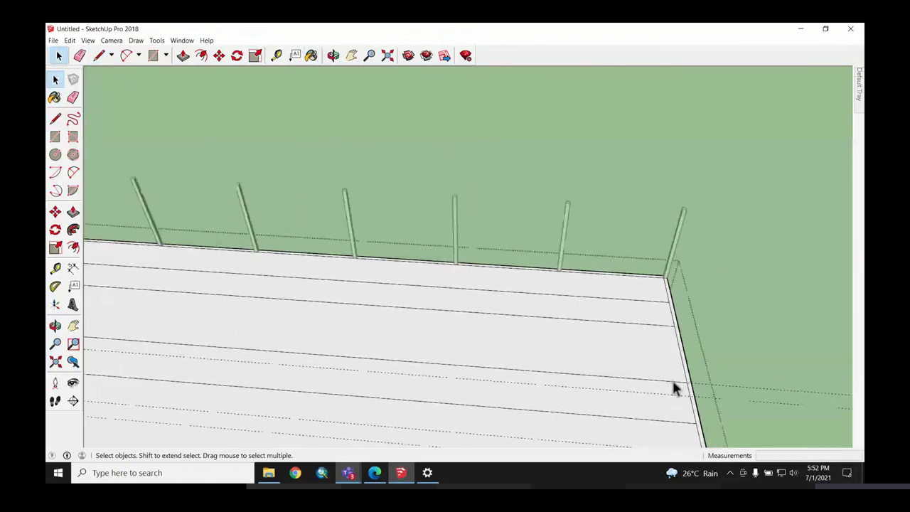
{"action": "left_click", "coordinate": [674, 382]}
{"action": "scroll", "coordinate": [652, 372], "scroll_direction": "up", "scroll_amount": 2}
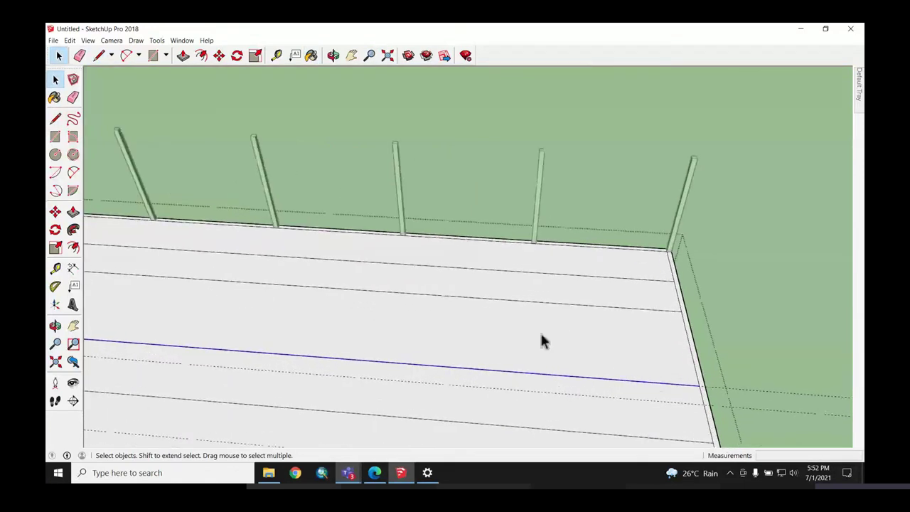
Step: With Move and Ctrl, copy the selected slab line 0.40 m across
{"action": "left_click", "coordinate": [219, 55]}
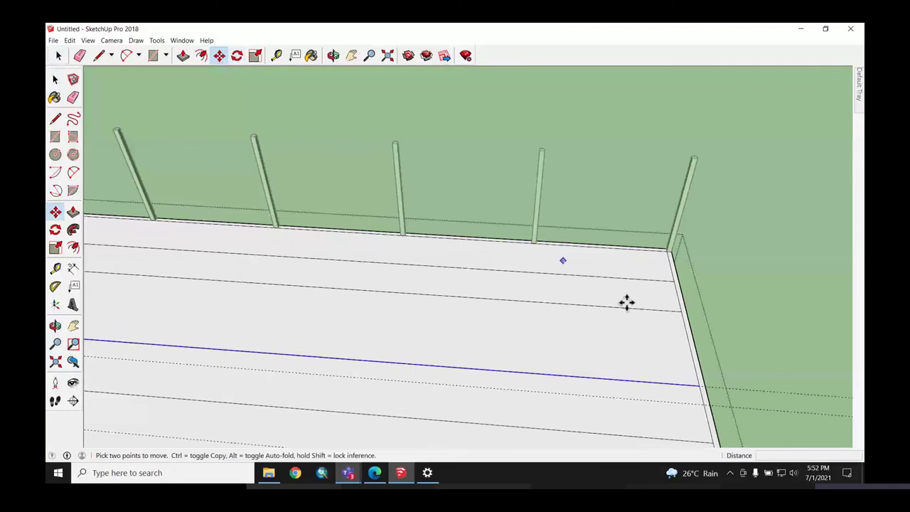
{"action": "left_click", "coordinate": [714, 390]}
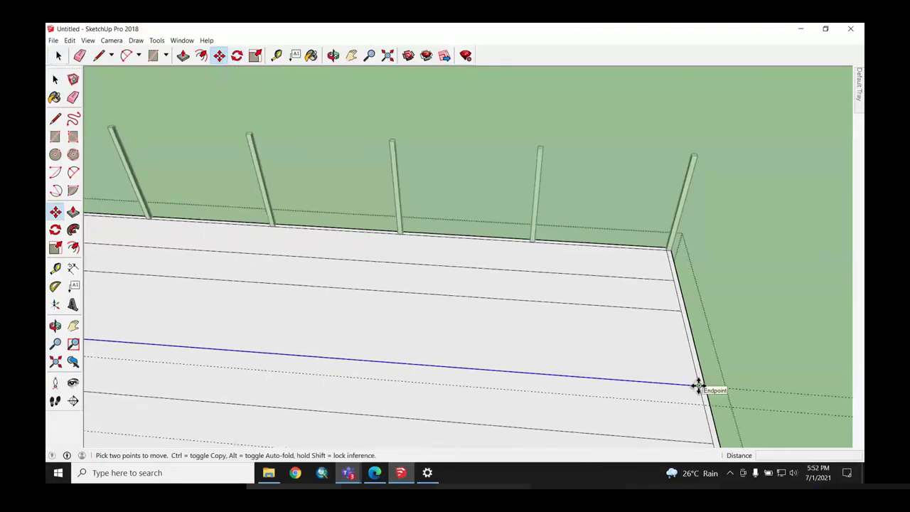
{"action": "left_click", "coordinate": [698, 386]}
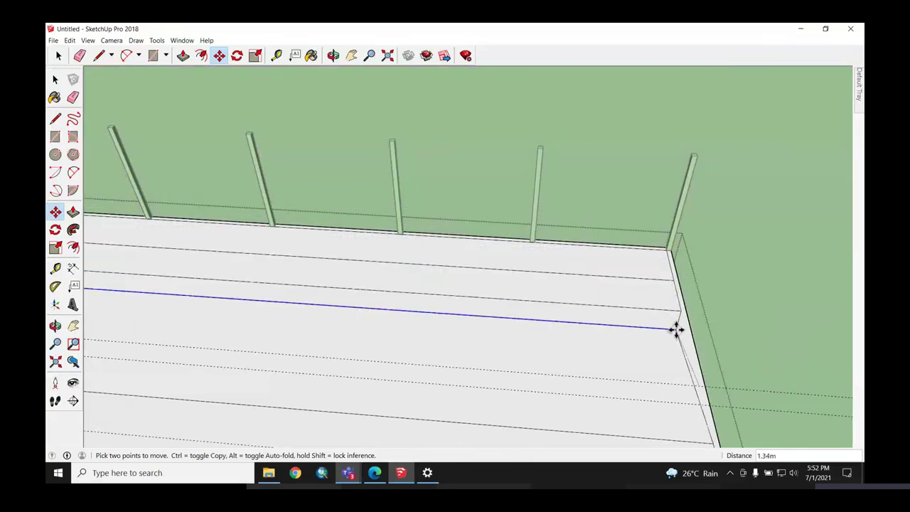
{"action": "key", "text": "ctrl"}
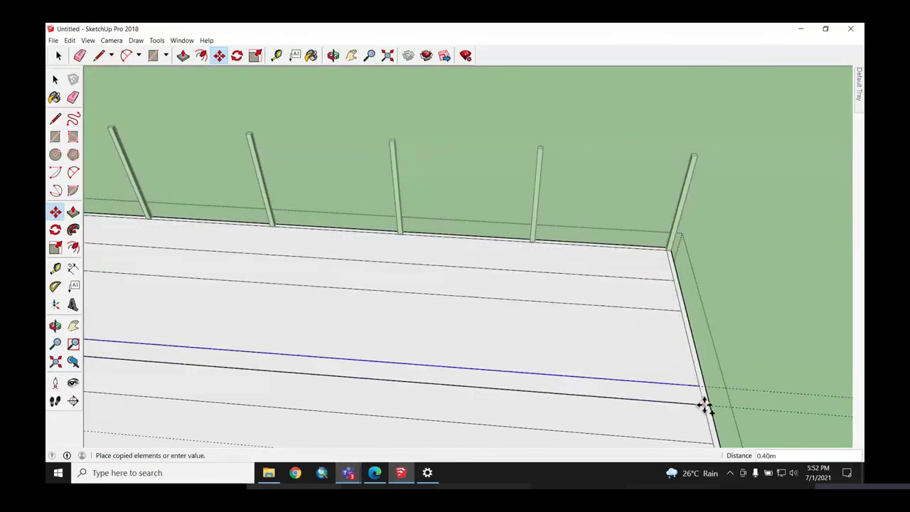
{"action": "left_click", "coordinate": [704, 404]}
Step: Make further line copies at 1.50 m and 0.40 m from the original, then deselect
{"action": "left_click", "coordinate": [705, 404]}
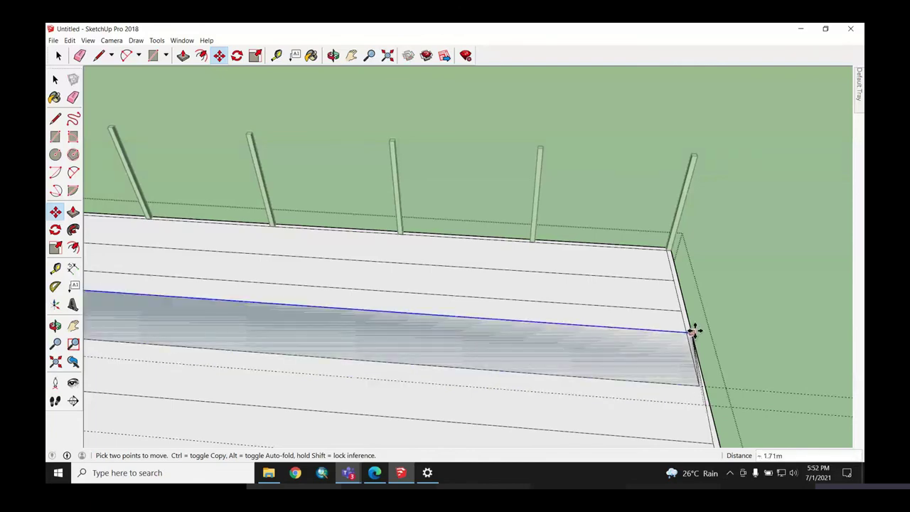
{"action": "scroll", "coordinate": [676, 279], "scroll_direction": "down", "scroll_amount": 3}
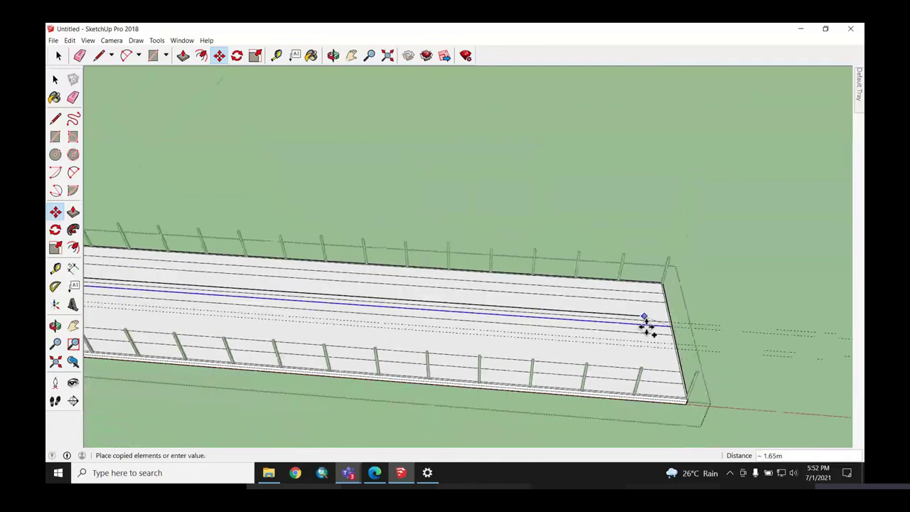
{"action": "scroll", "coordinate": [646, 325], "scroll_direction": "up", "scroll_amount": 1}
{"action": "scroll", "coordinate": [680, 339], "scroll_direction": "up", "scroll_amount": 2}
{"action": "scroll", "coordinate": [677, 340], "scroll_direction": "up", "scroll_amount": 1}
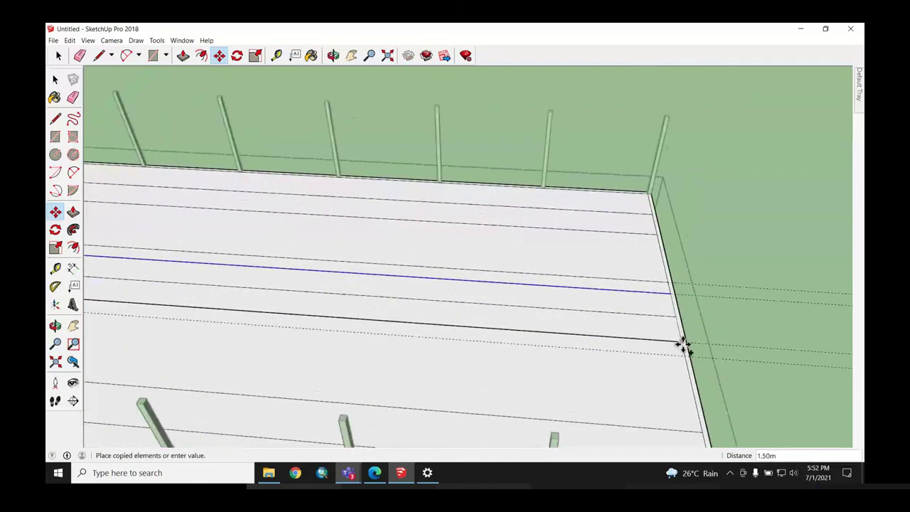
{"action": "left_click", "coordinate": [683, 345]}
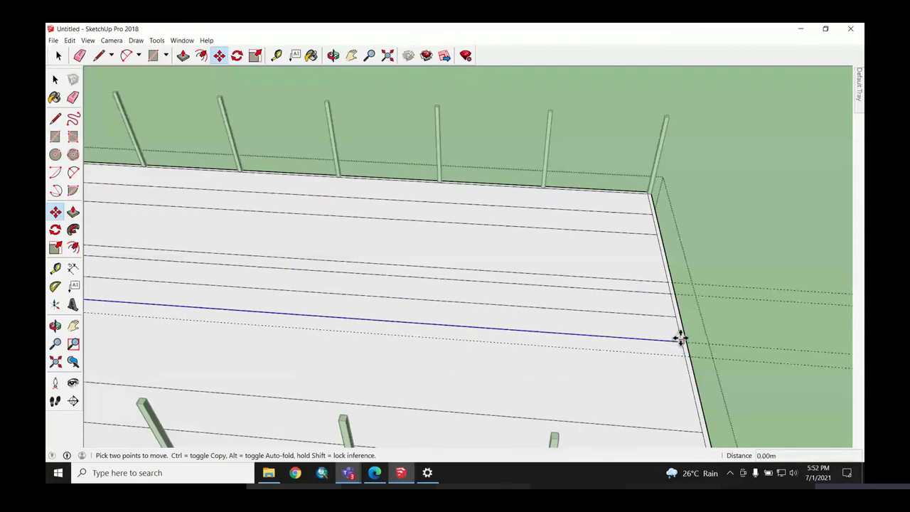
{"action": "left_click", "coordinate": [683, 345]}
{"action": "left_click", "coordinate": [683, 356]}
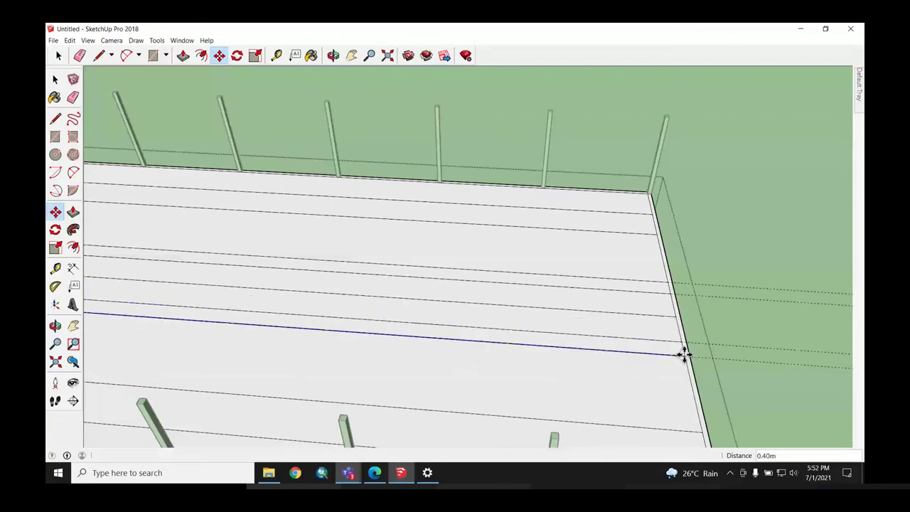
{"action": "key", "text": "space"}
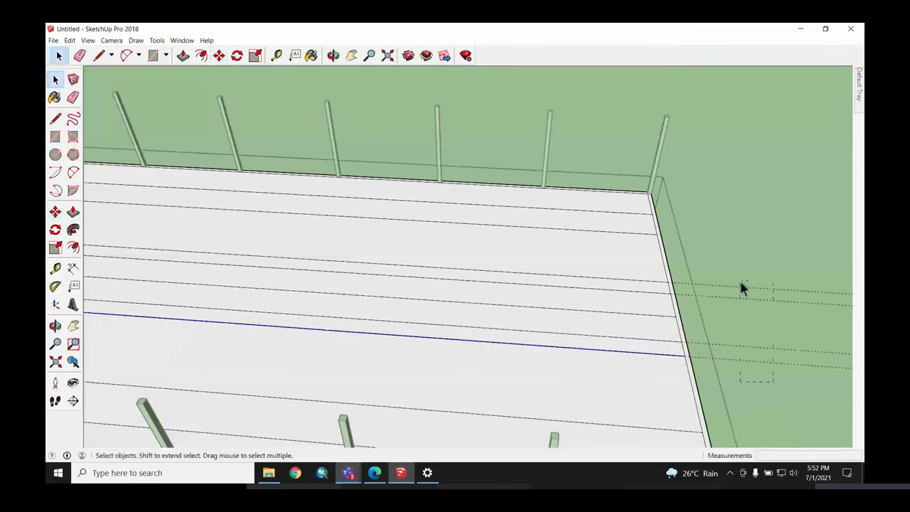
{"action": "left_click", "coordinate": [740, 284]}
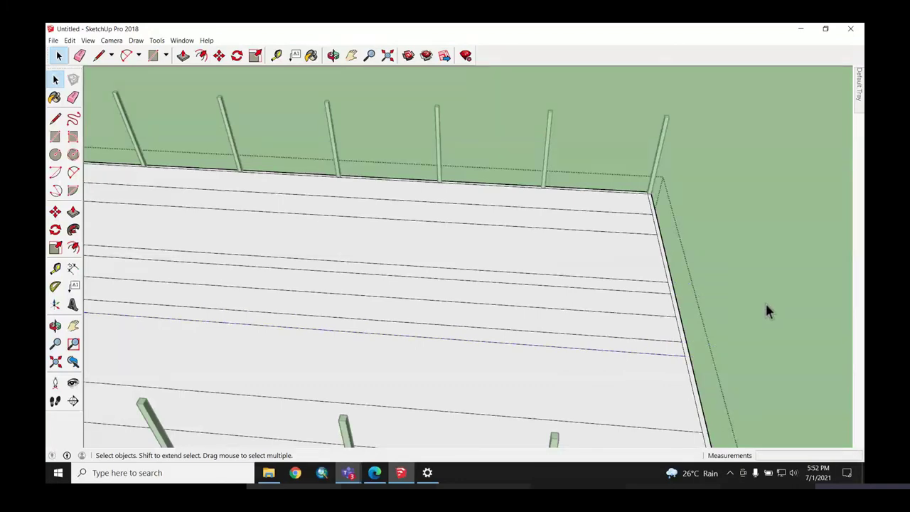
Step: Orbit to a diagonal view and delete the stray line on the slab surface
{"action": "mouse_move", "coordinate": [766, 311]}
{"action": "middle_mouse_down"}
{"action": "mouse_move", "coordinate": [754, 356]}
{"action": "mouse_move", "coordinate": [626, 386]}
{"action": "mouse_move", "coordinate": [742, 382]}
{"action": "mouse_move", "coordinate": [566, 396]}
{"action": "mouse_move", "coordinate": [607, 388]}
{"action": "middle_mouse_up"}
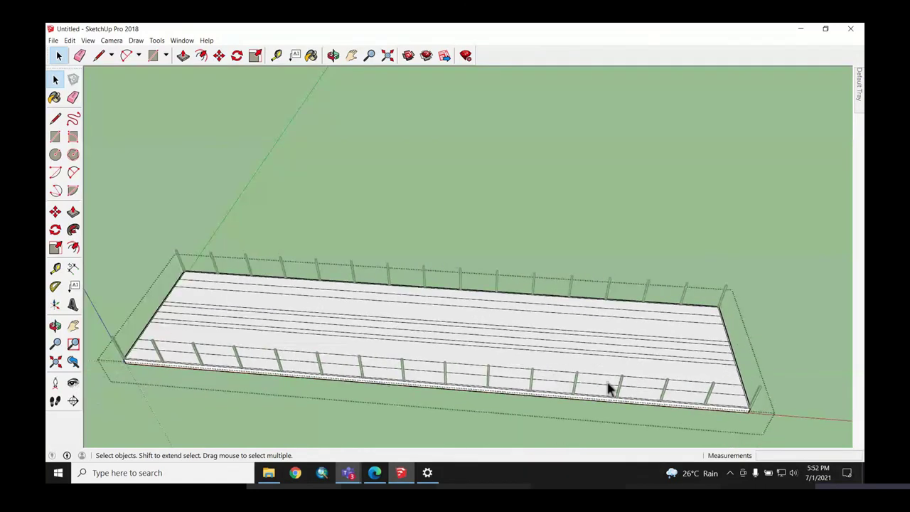
{"action": "mouse_move", "coordinate": [488, 384]}
{"action": "middle_mouse_down"}
{"action": "mouse_move", "coordinate": [517, 377]}
{"action": "mouse_move", "coordinate": [512, 386]}
{"action": "middle_mouse_up"}
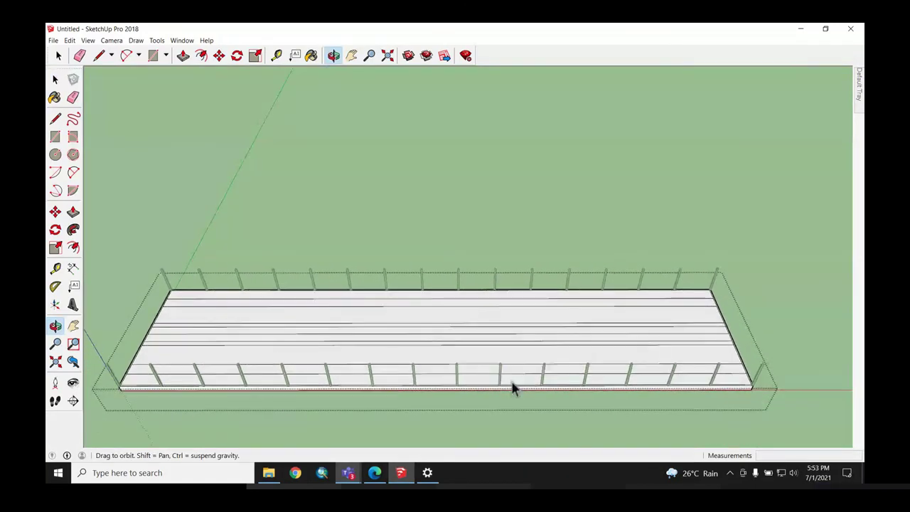
{"action": "mouse_move", "coordinate": [574, 400]}
{"action": "middle_mouse_down"}
{"action": "mouse_move", "coordinate": [445, 329]}
{"action": "mouse_move", "coordinate": [589, 304]}
{"action": "mouse_move", "coordinate": [325, 423]}
{"action": "mouse_move", "coordinate": [434, 383]}
{"action": "mouse_move", "coordinate": [483, 384]}
{"action": "mouse_move", "coordinate": [534, 404]}
{"action": "middle_mouse_up"}
{"action": "scroll", "coordinate": [324, 422], "scroll_direction": "up", "scroll_amount": 5}
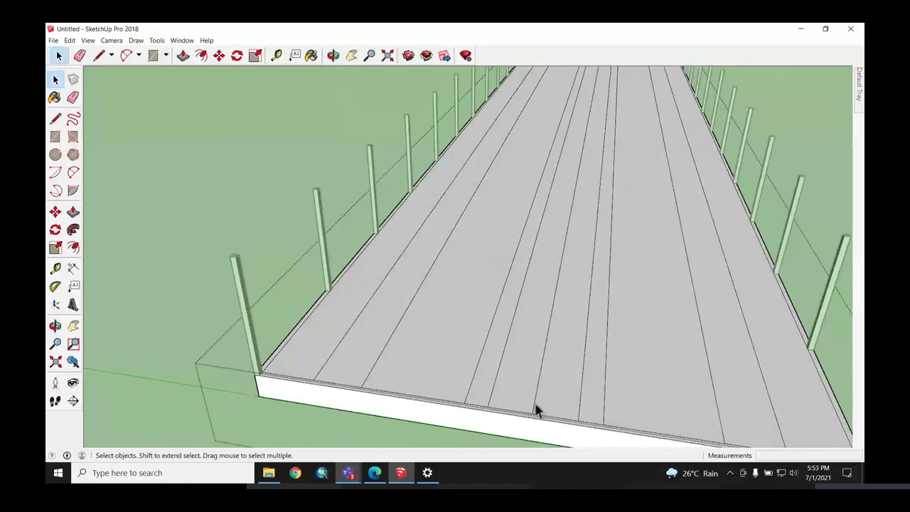
{"action": "left_click", "coordinate": [535, 407]}
{"action": "key", "text": "Delete"}
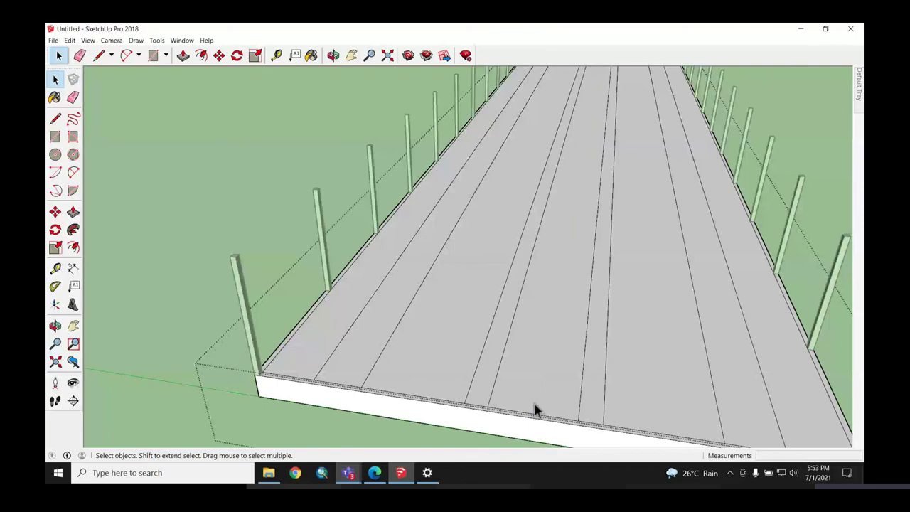
Step: Close the slab group and orbit around to review the divided deck and posts
{"action": "left_click", "coordinate": [180, 243]}
{"action": "scroll", "coordinate": [507, 334], "scroll_direction": "down", "scroll_amount": 4}
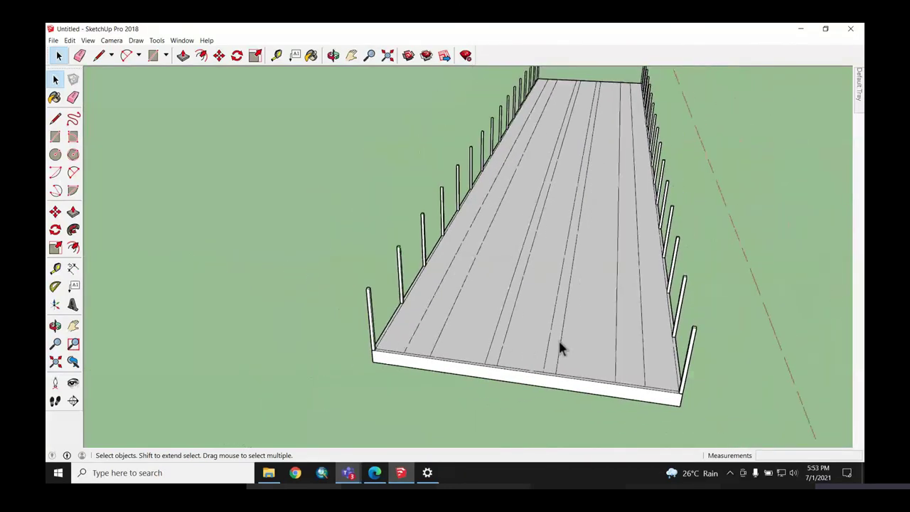
{"action": "mouse_move", "coordinate": [558, 338]}
{"action": "middle_mouse_down"}
{"action": "mouse_move", "coordinate": [371, 312]}
{"action": "mouse_move", "coordinate": [636, 386]}
{"action": "mouse_move", "coordinate": [426, 349]}
{"action": "middle_mouse_up"}
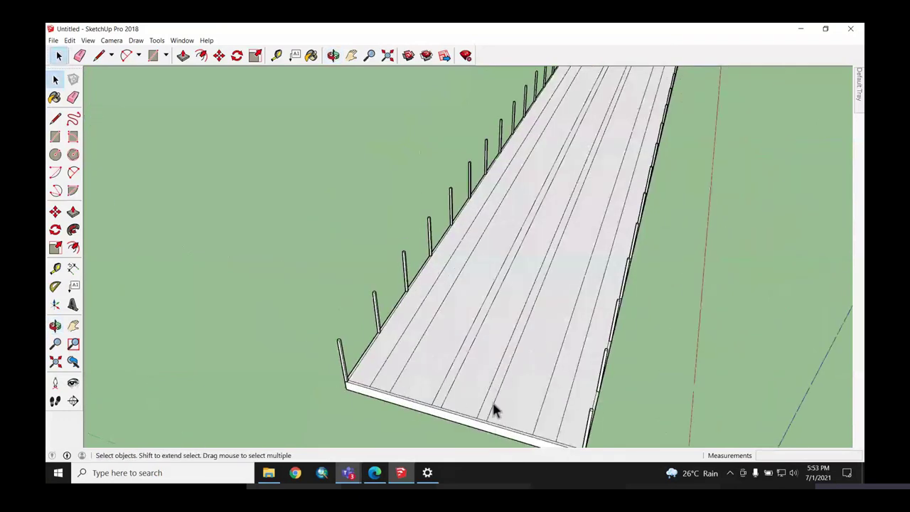
{"action": "scroll", "coordinate": [264, 382], "scroll_direction": "down", "scroll_amount": 3}
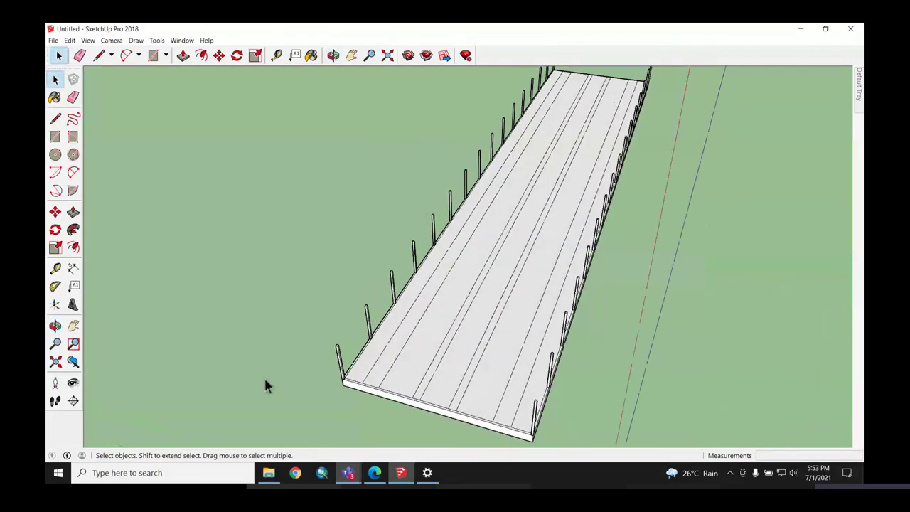
{"action": "scroll", "coordinate": [465, 361], "scroll_direction": "down", "scroll_amount": 2}
{"action": "mouse_move", "coordinate": [464, 362]}
{"action": "middle_mouse_down"}
{"action": "mouse_move", "coordinate": [345, 361]}
{"action": "mouse_move", "coordinate": [468, 353]}
{"action": "middle_mouse_up"}
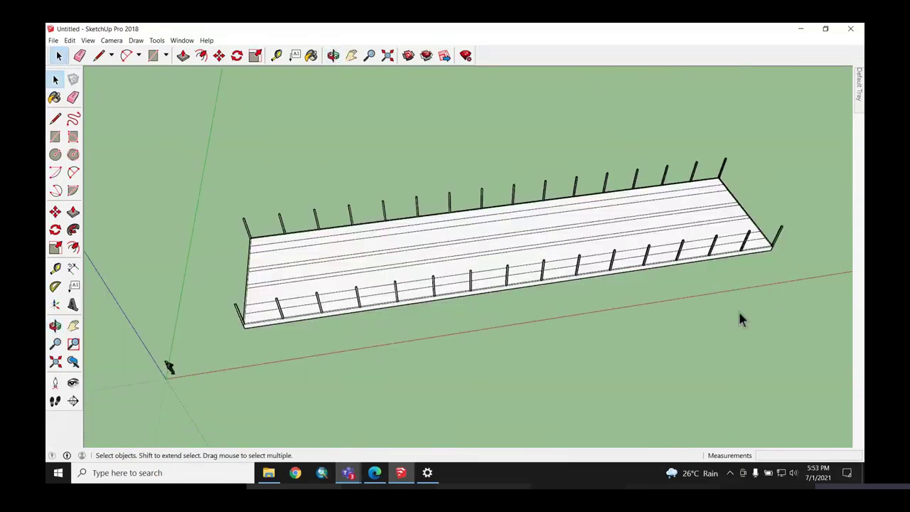
{"action": "mouse_move", "coordinate": [739, 320]}
{"action": "middle_mouse_down"}
{"action": "mouse_move", "coordinate": [645, 320]}
{"action": "mouse_move", "coordinate": [455, 268]}
{"action": "middle_mouse_up"}
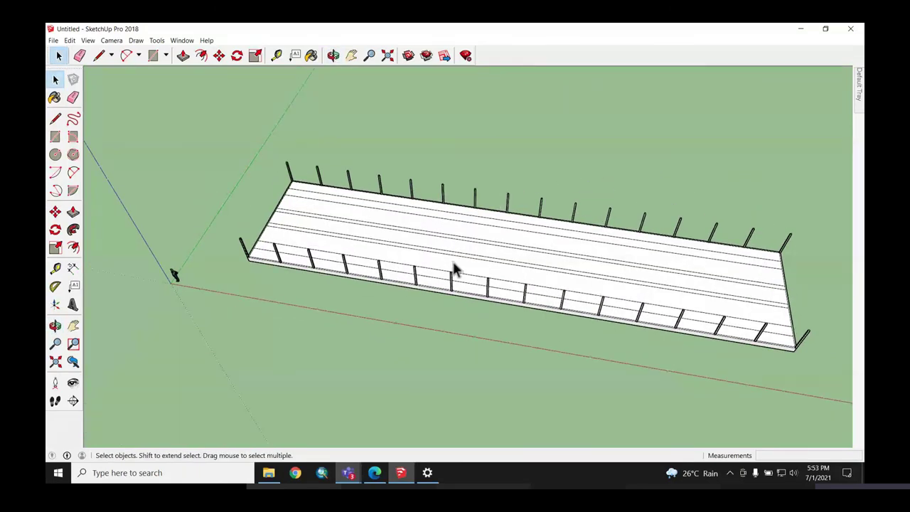
{"action": "middle_click_drag", "start_coordinate": [473, 301], "coordinate": [507, 284]}
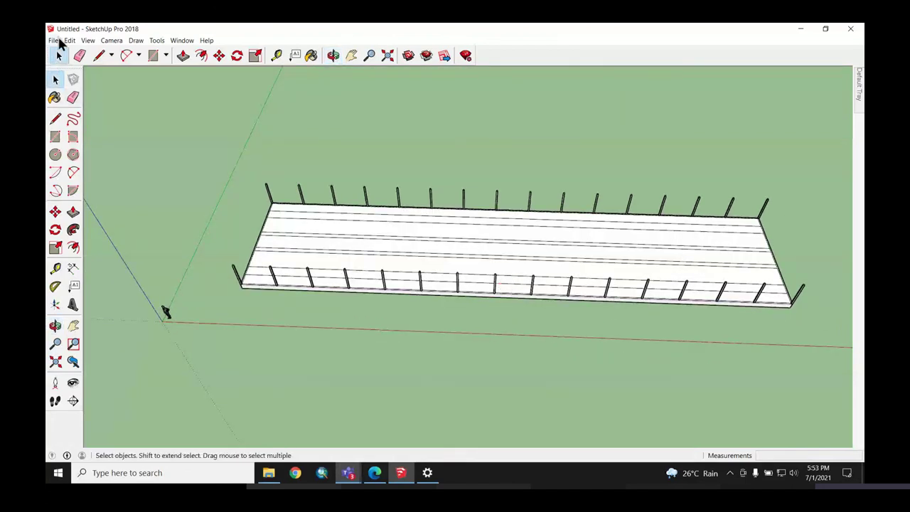
Step: Start saving the model to the Desktop under the name 'Cow Shed 3D practice'
{"action": "left_click", "coordinate": [57, 40]}
{"action": "left_click", "coordinate": [56, 40]}
{"action": "left_click", "coordinate": [70, 41]}
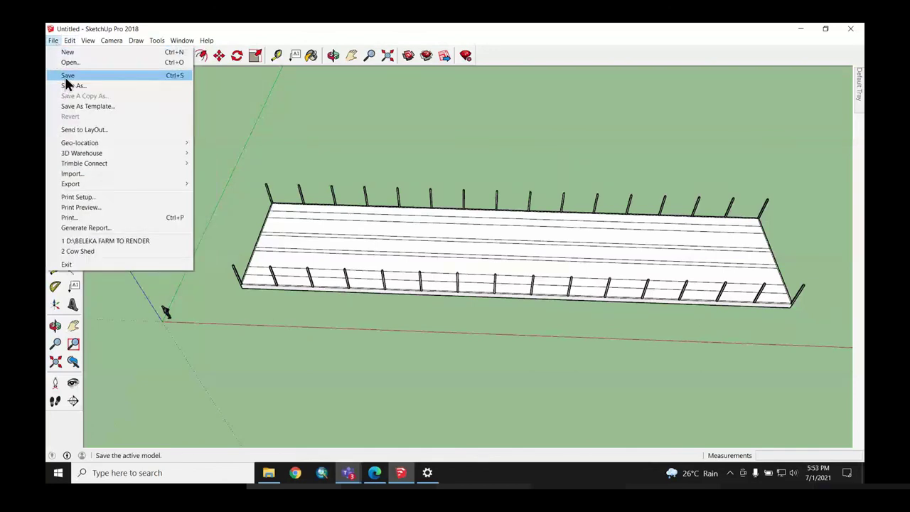
{"action": "left_click", "coordinate": [66, 77]}
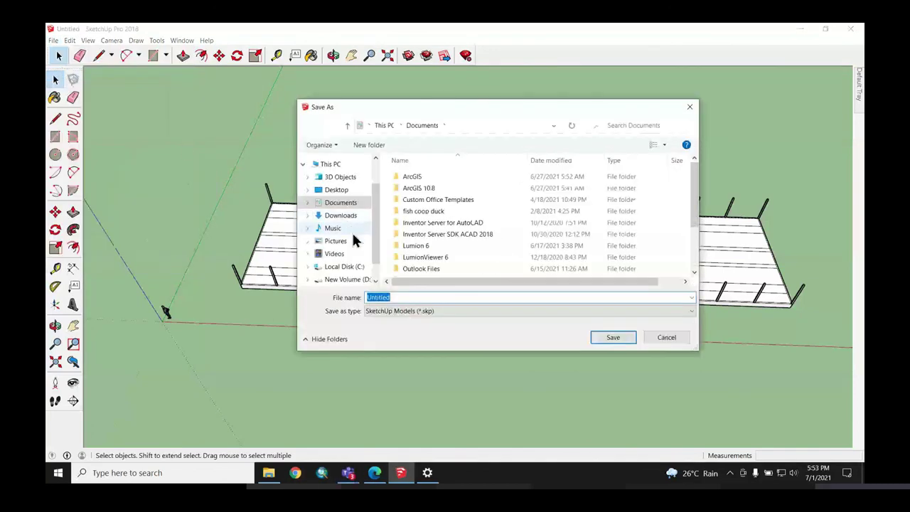
{"action": "left_click", "coordinate": [337, 190]}
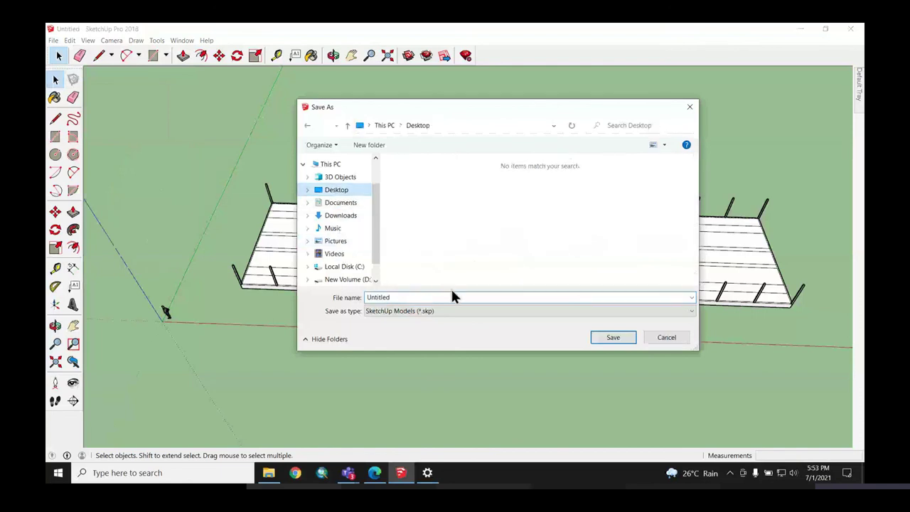
{"action": "left_click", "coordinate": [410, 297]}
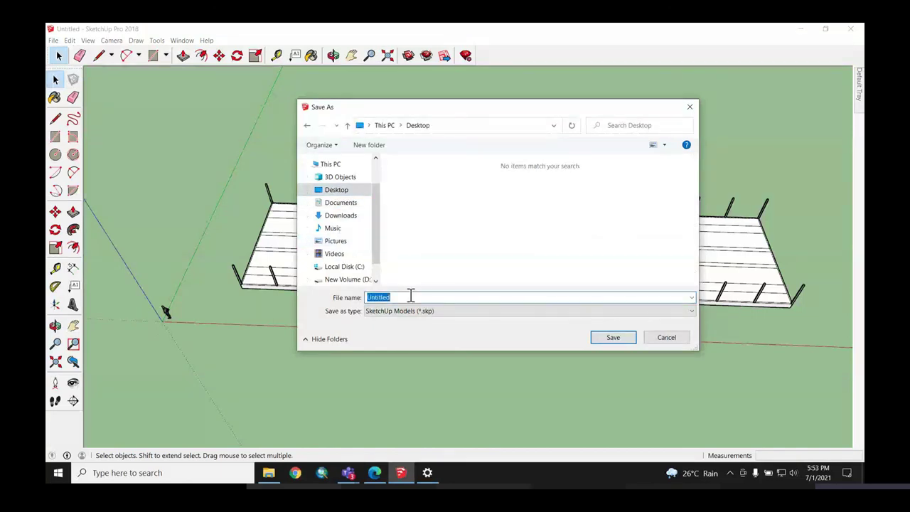
{"action": "key", "text": "BackSpace"}
{"action": "type", "text": "Cow"}
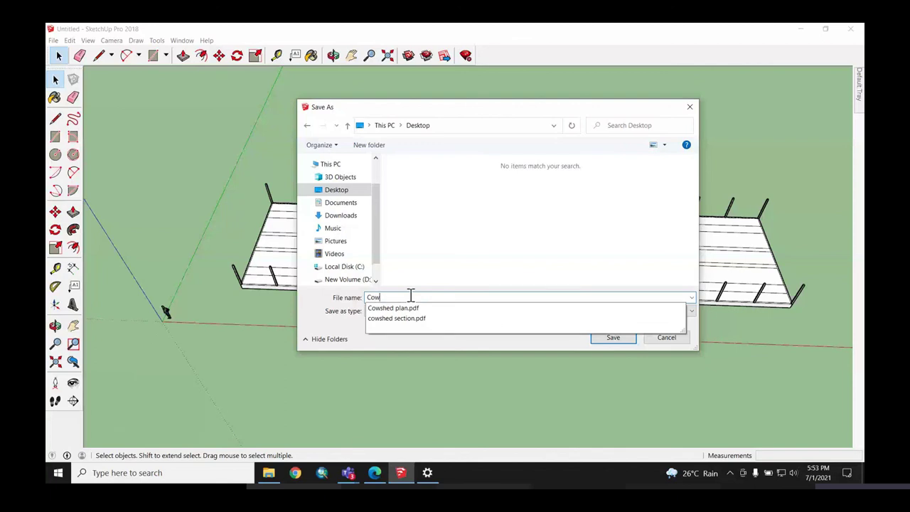
{"action": "type", "text": " Shed"}
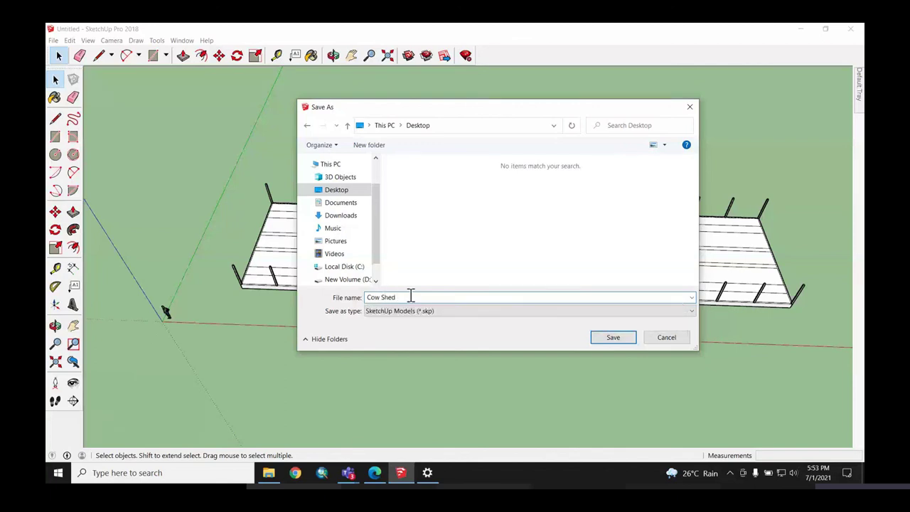
{"action": "type", "text": " #"}
{"action": "type", "text": "D"}
{"action": "key", "text": "BackSpace"}
{"action": "key", "text": "BackSpace"}
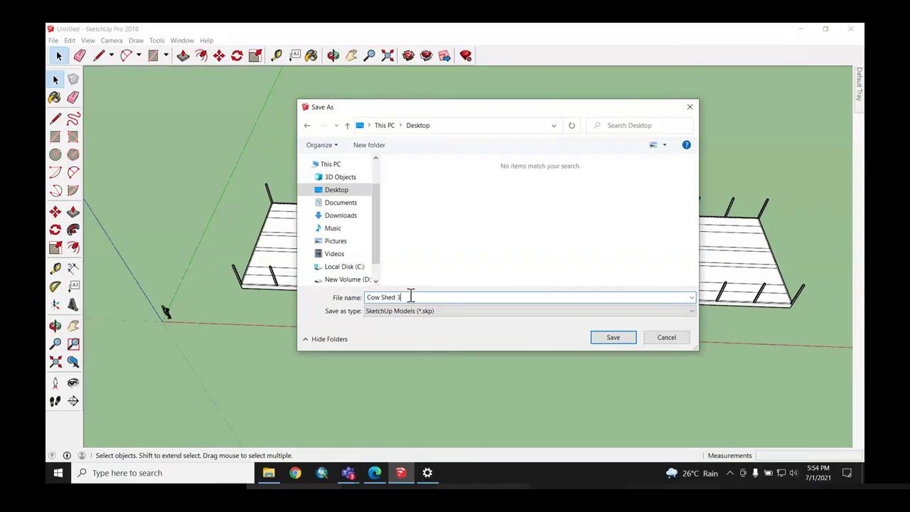
{"action": "type", "text": "D pl"}
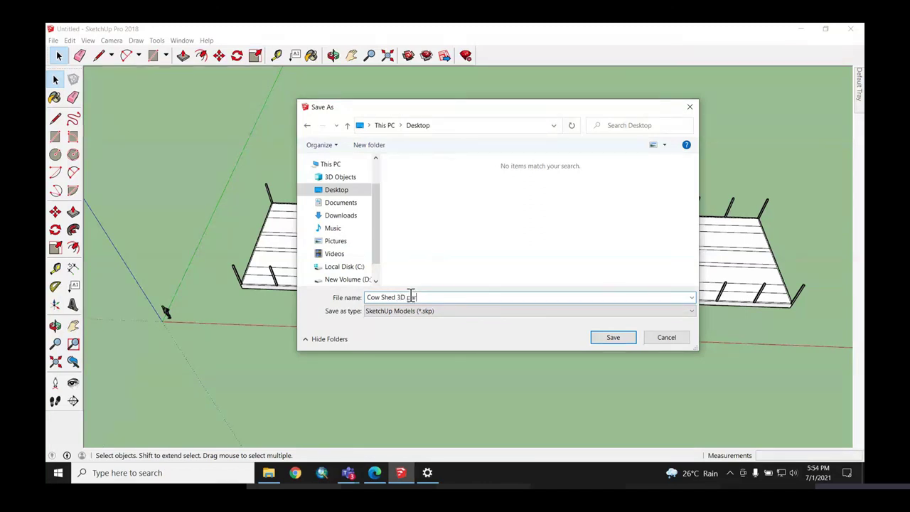
{"action": "key", "text": "BackSpace"}
{"action": "type", "text": "ice"}
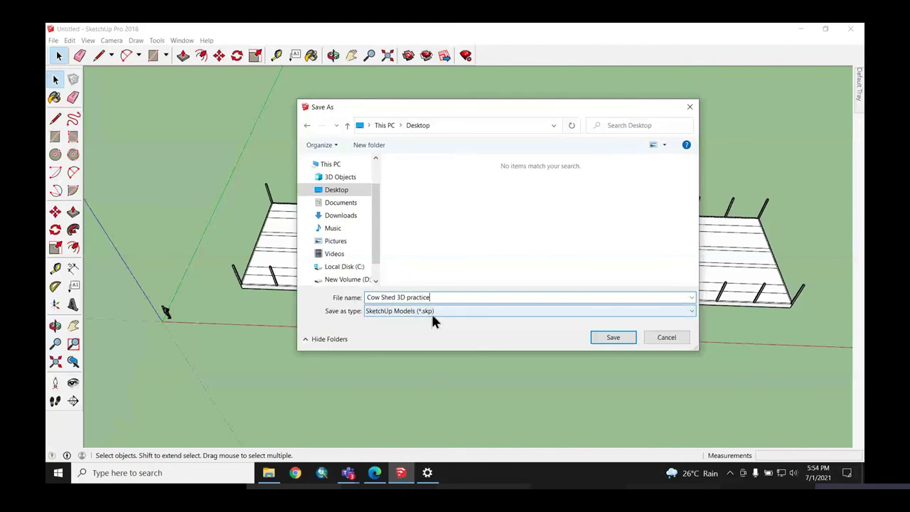
Step: Keep the SketchUp Models (*.skp) format and save the file
{"action": "left_click", "coordinate": [543, 314]}
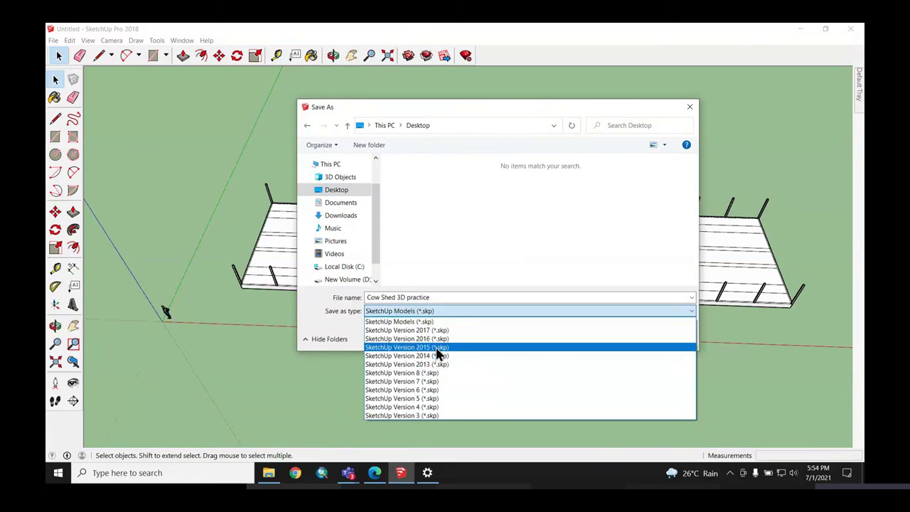
{"action": "left_click", "coordinate": [450, 314]}
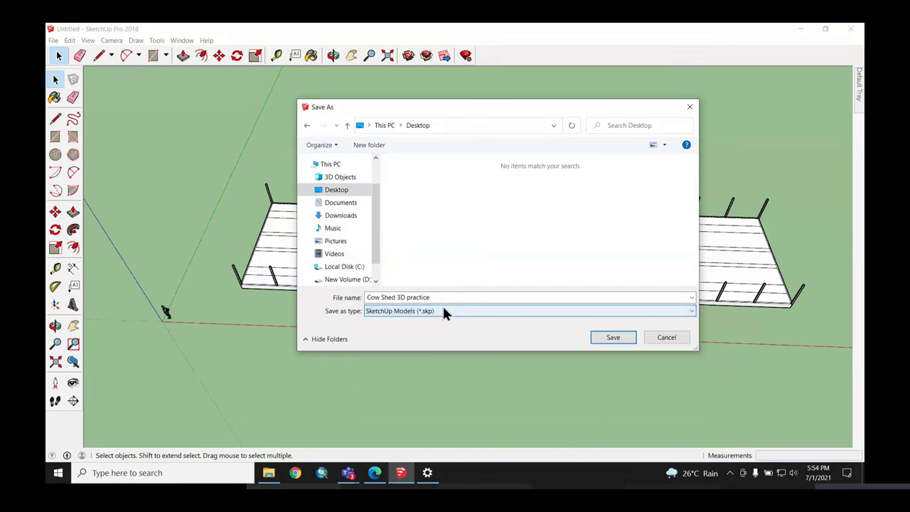
{"action": "left_click", "coordinate": [424, 314]}
{"action": "left_click", "coordinate": [425, 312]}
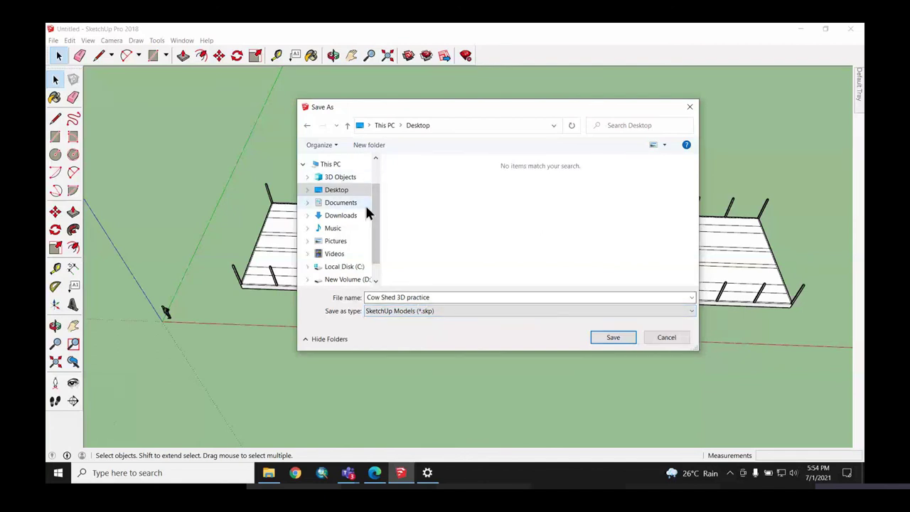
{"action": "left_click", "coordinate": [616, 338]}
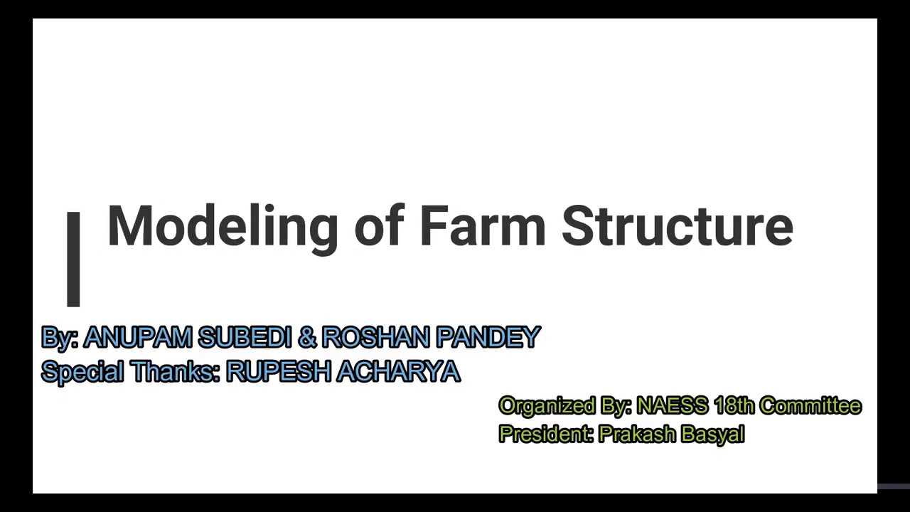